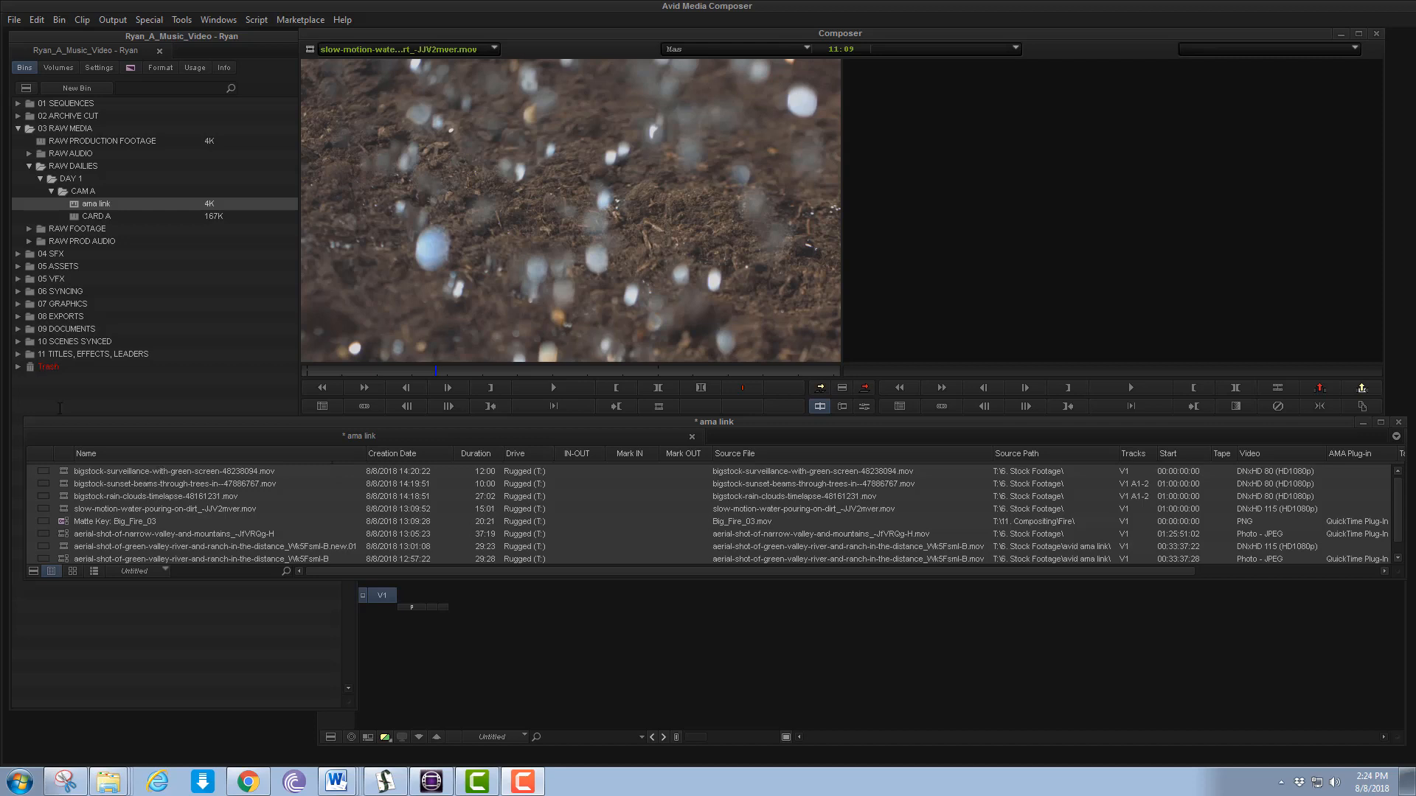
# Narrow the ama link bin window, make it taller and place it over the project window and source monitor
pyautogui.moveTo(130, 427); pyautogui.dragTo(130, 215)
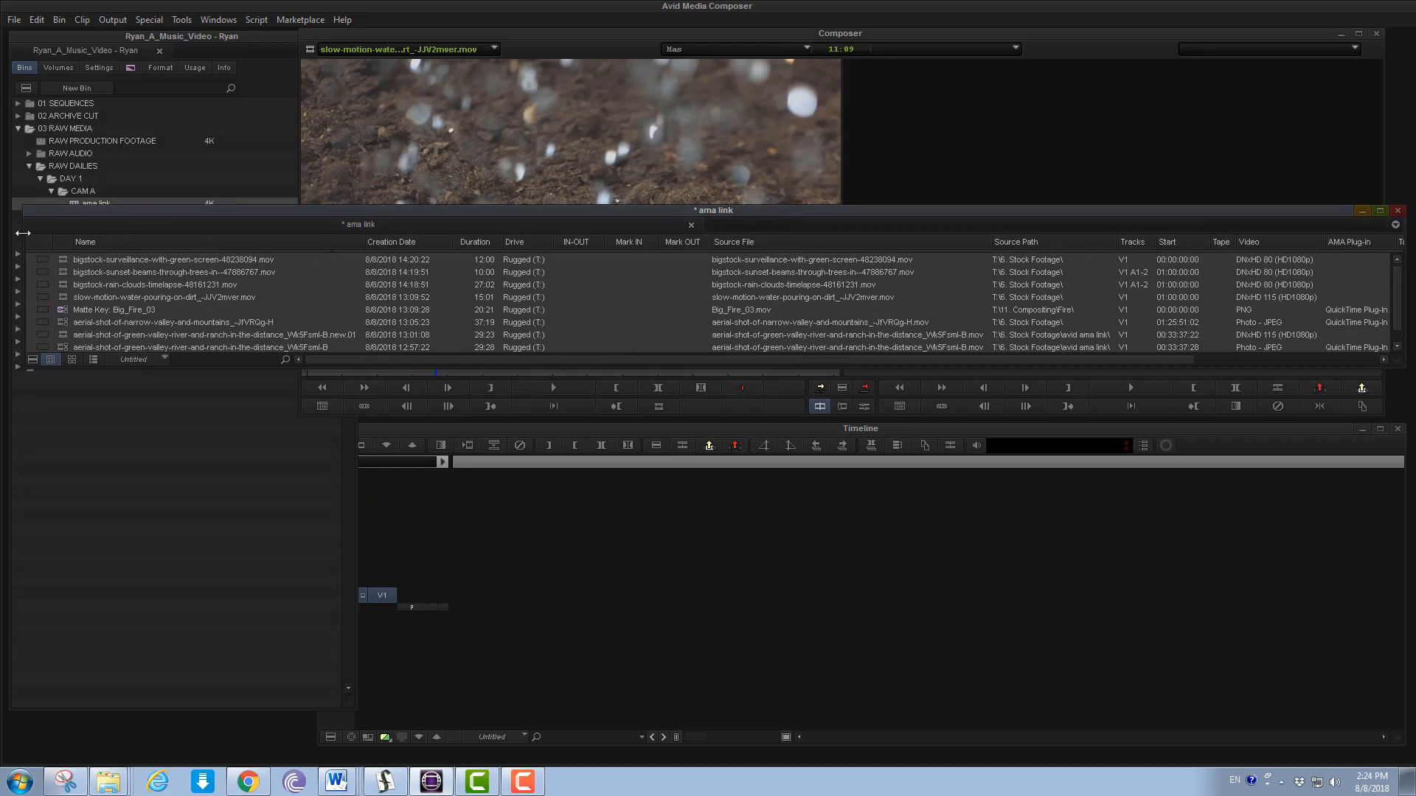
pyautogui.moveTo(23, 233); pyautogui.dragTo(766, 233)
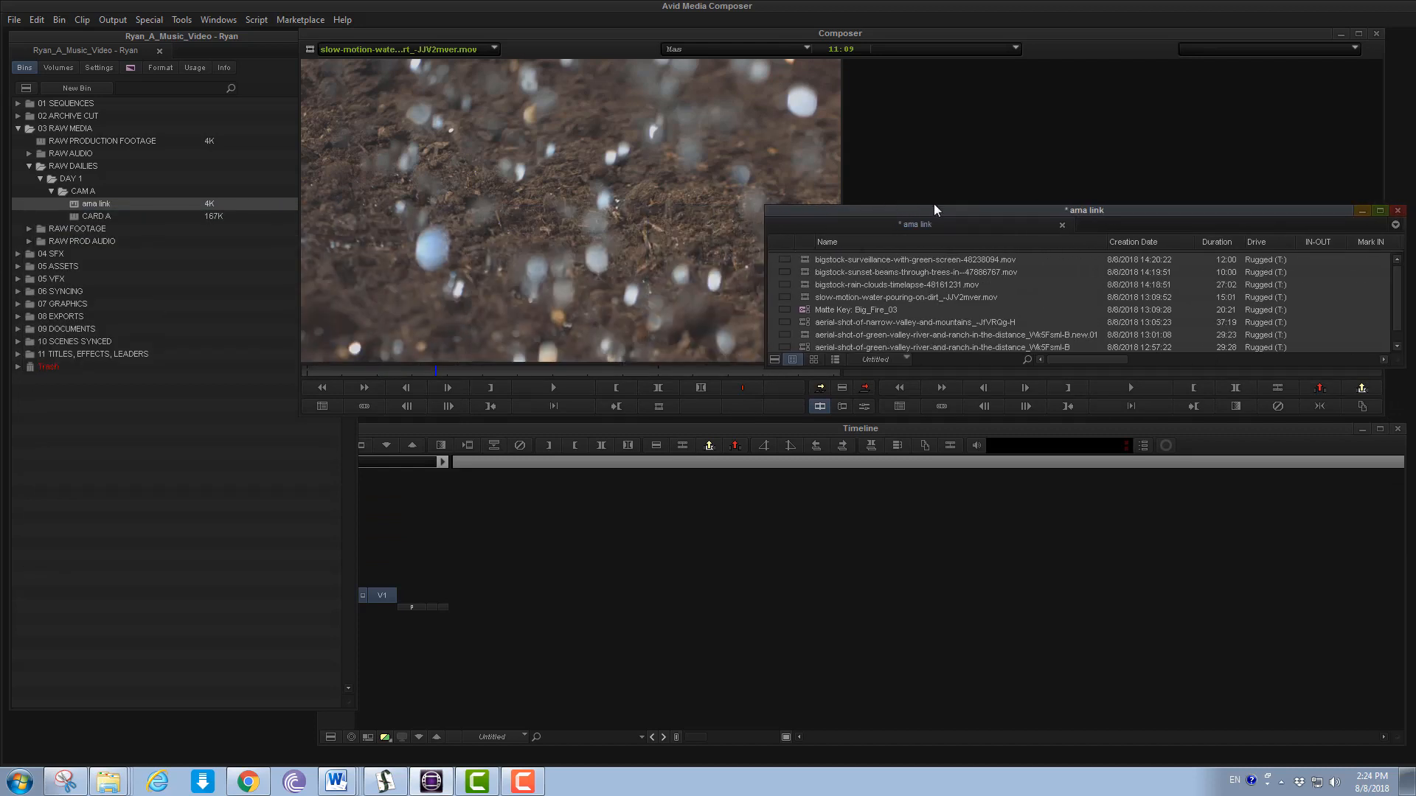
pyautogui.moveTo(932, 208); pyautogui.dragTo(916, 105)
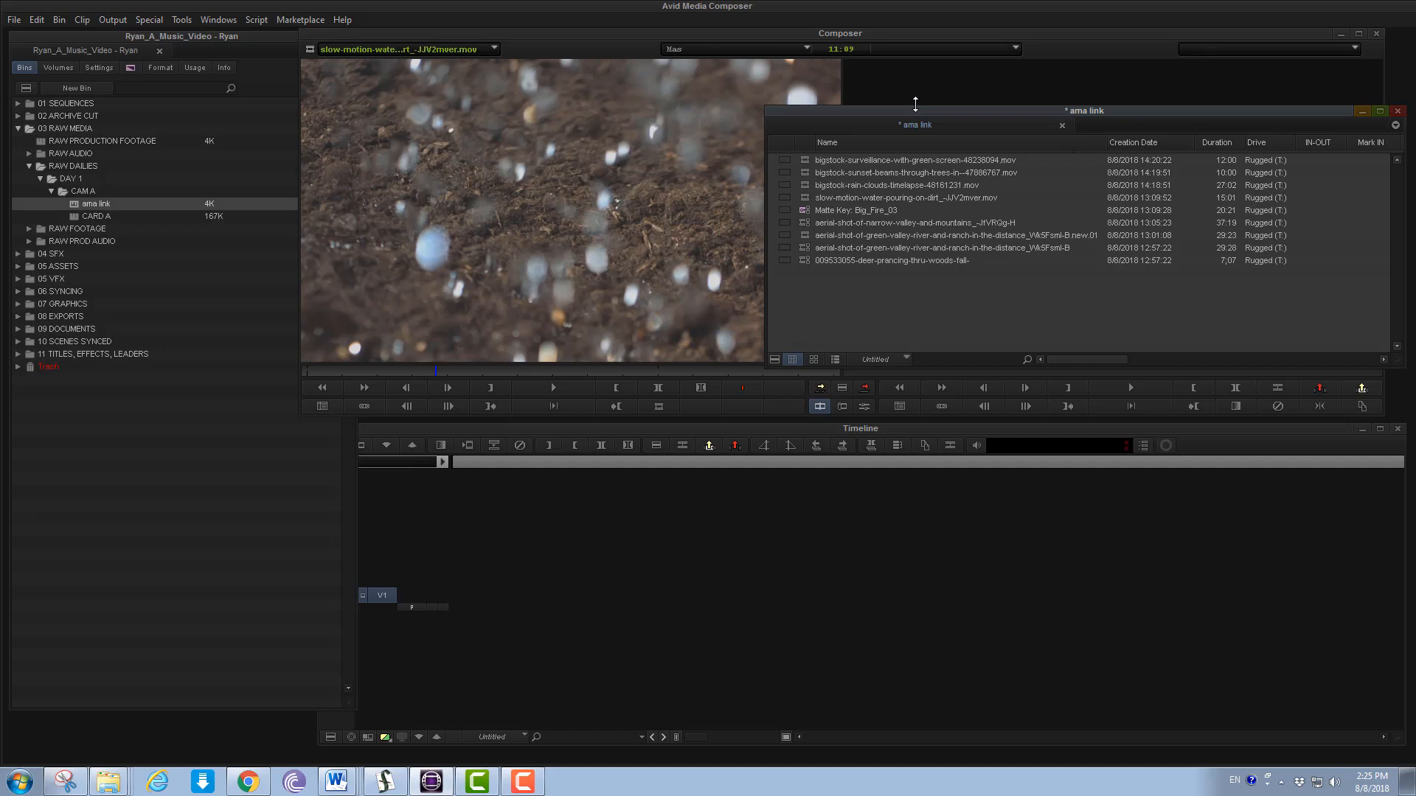
pyautogui.moveTo(840, 109); pyautogui.dragTo(178, 156)
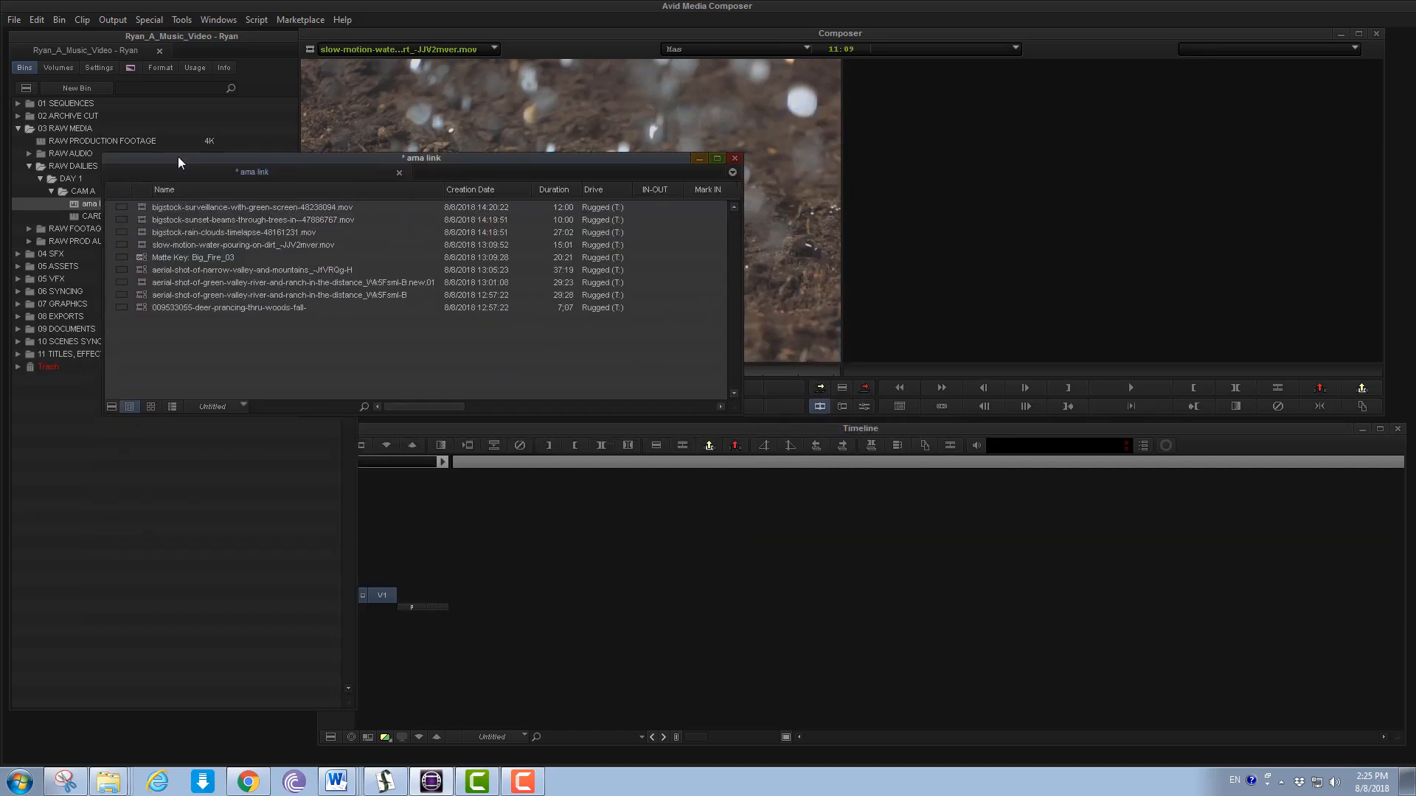
# Load the bigstock-surveillance-with-green-screen clip as source, edit it into the empty timeline as a new sequence and scrub through it
pyautogui.doubleClick(142, 207)
pyautogui.moveTo(385, 371); pyautogui.dragTo(434, 367)
pyautogui.moveTo(606, 251); pyautogui.dragTo(547, 633)
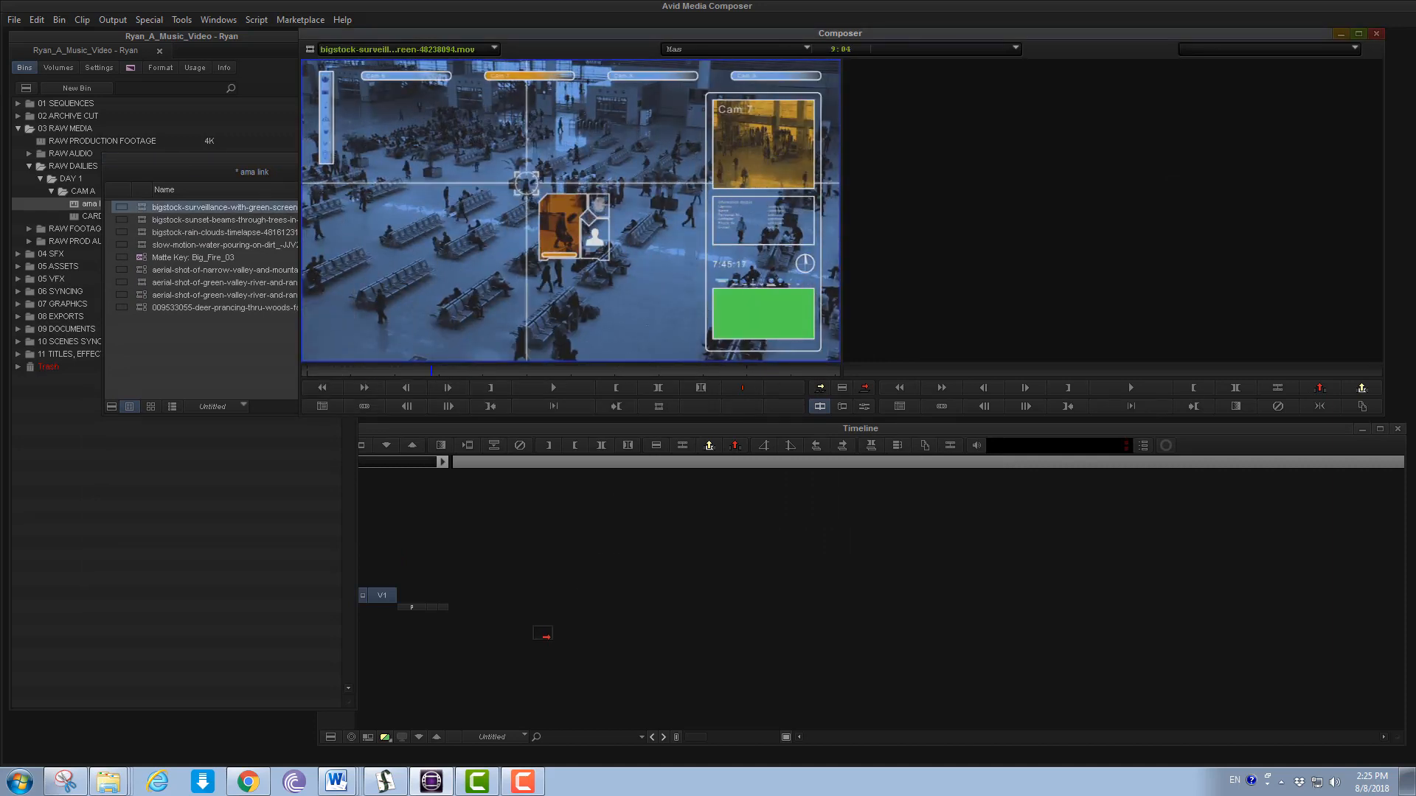
pyautogui.moveTo(522, 464); pyautogui.dragTo(514, 507)
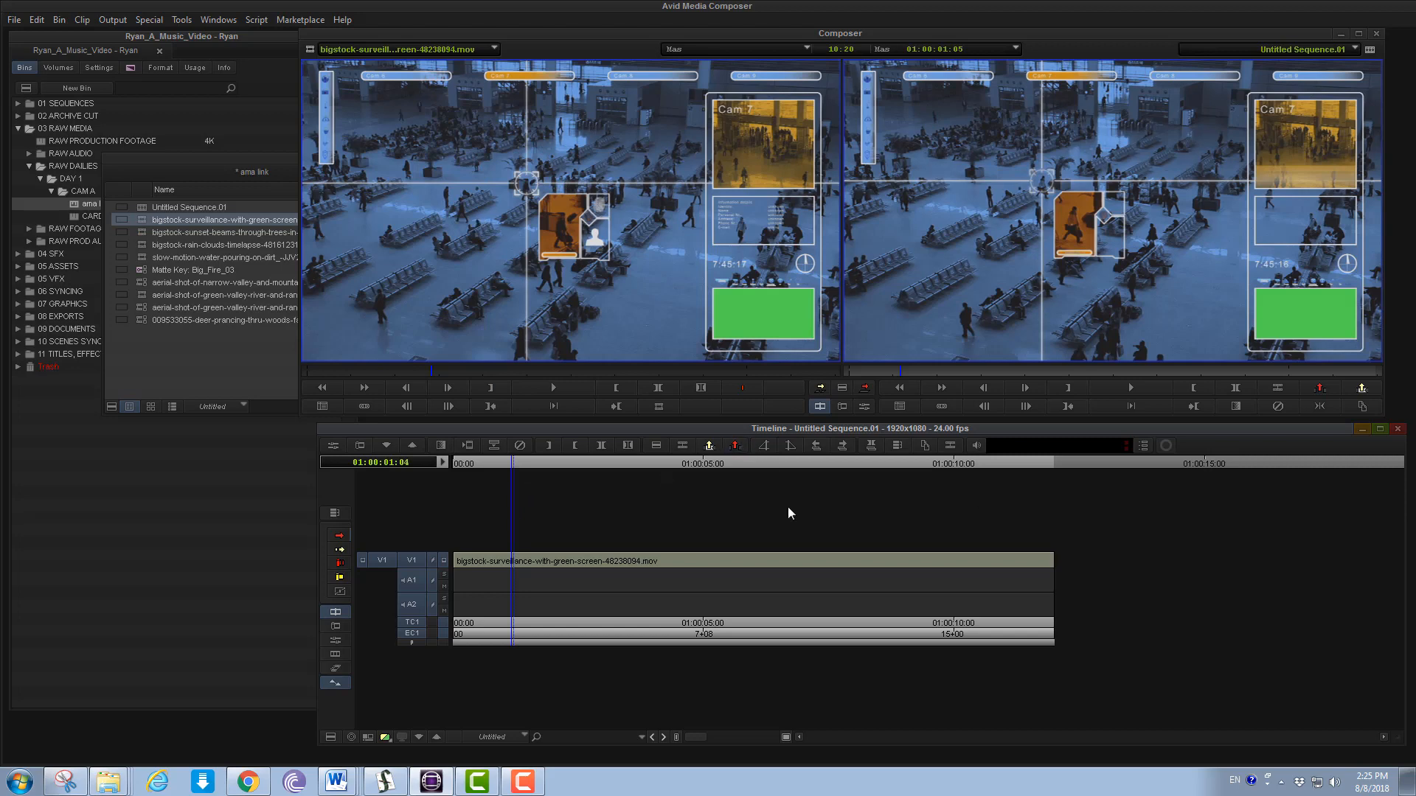
pyautogui.click(843, 463)
pyautogui.moveTo(843, 463); pyautogui.dragTo(644, 483)
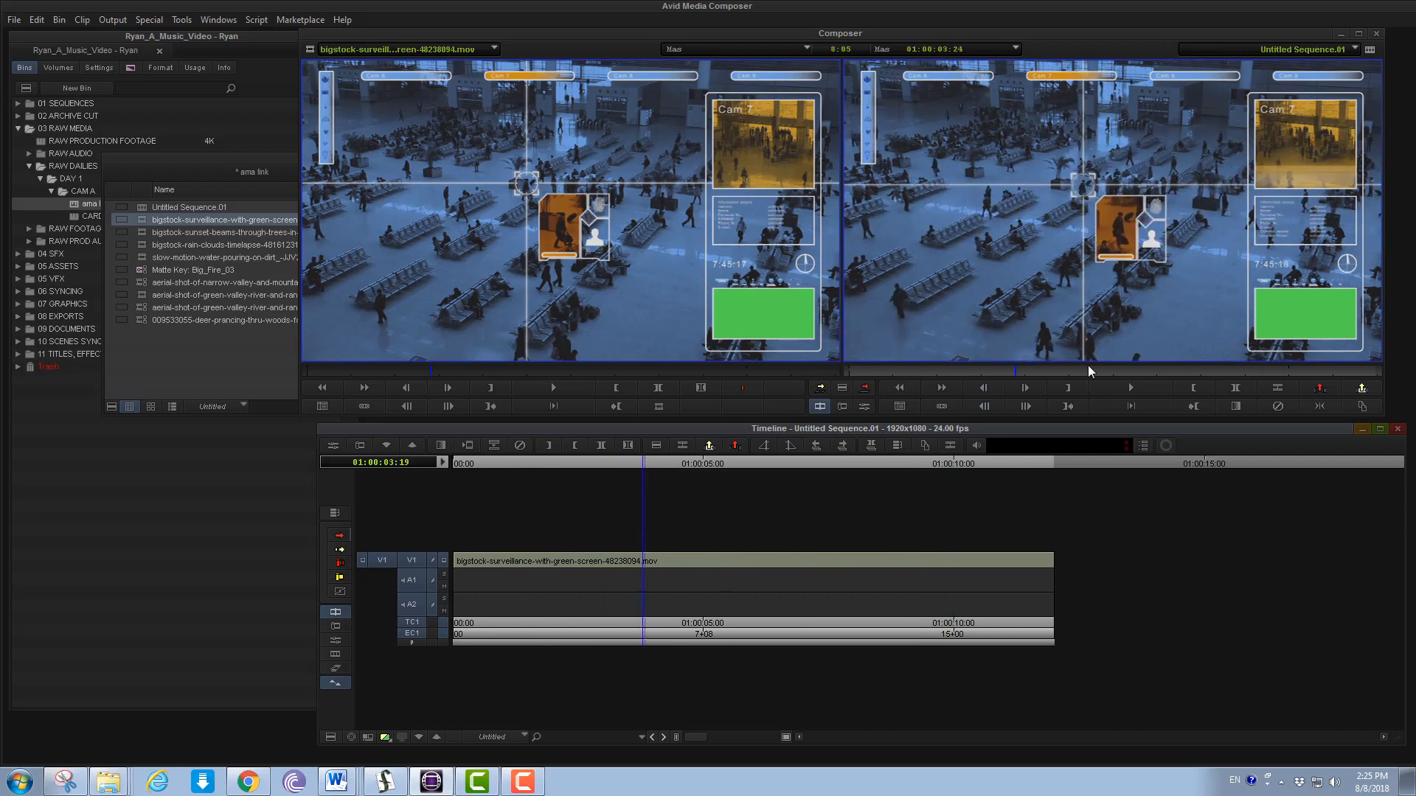
pyautogui.click(708, 520)
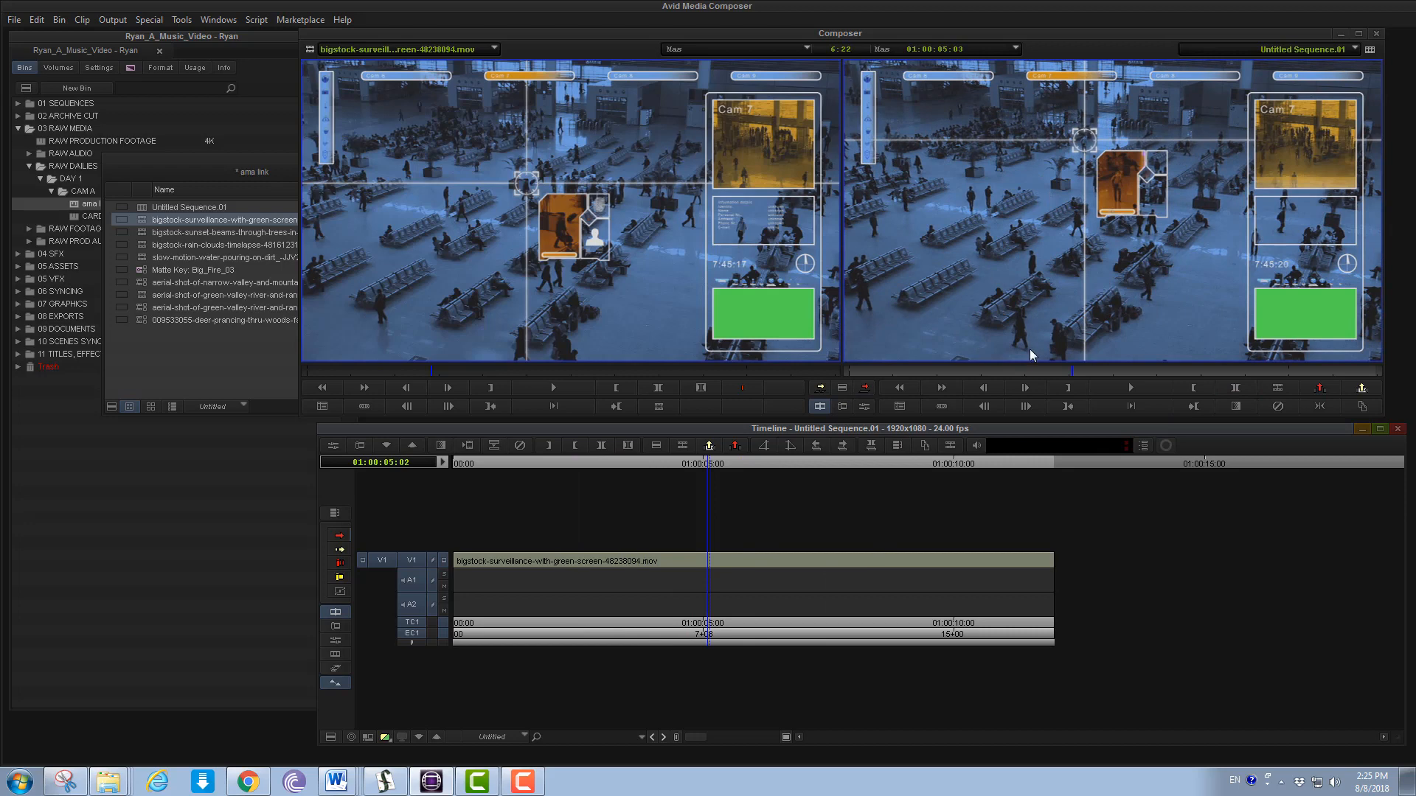
# Move the ama link bin beneath the project list and load the aerial river-and-ranch clip ending in new.01 as source
pyautogui.doubleClick(143, 233)
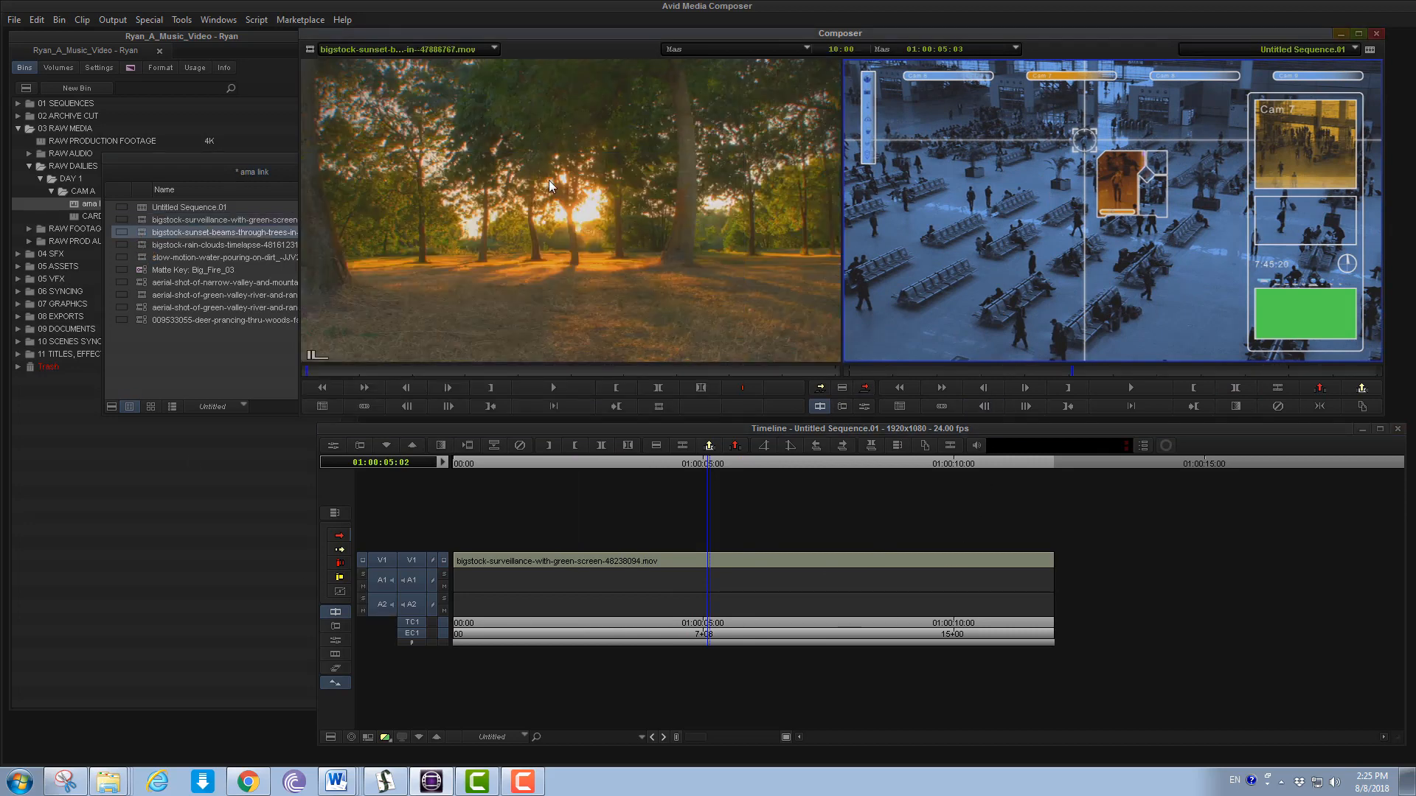
pyautogui.moveTo(224, 168); pyautogui.dragTo(143, 426)
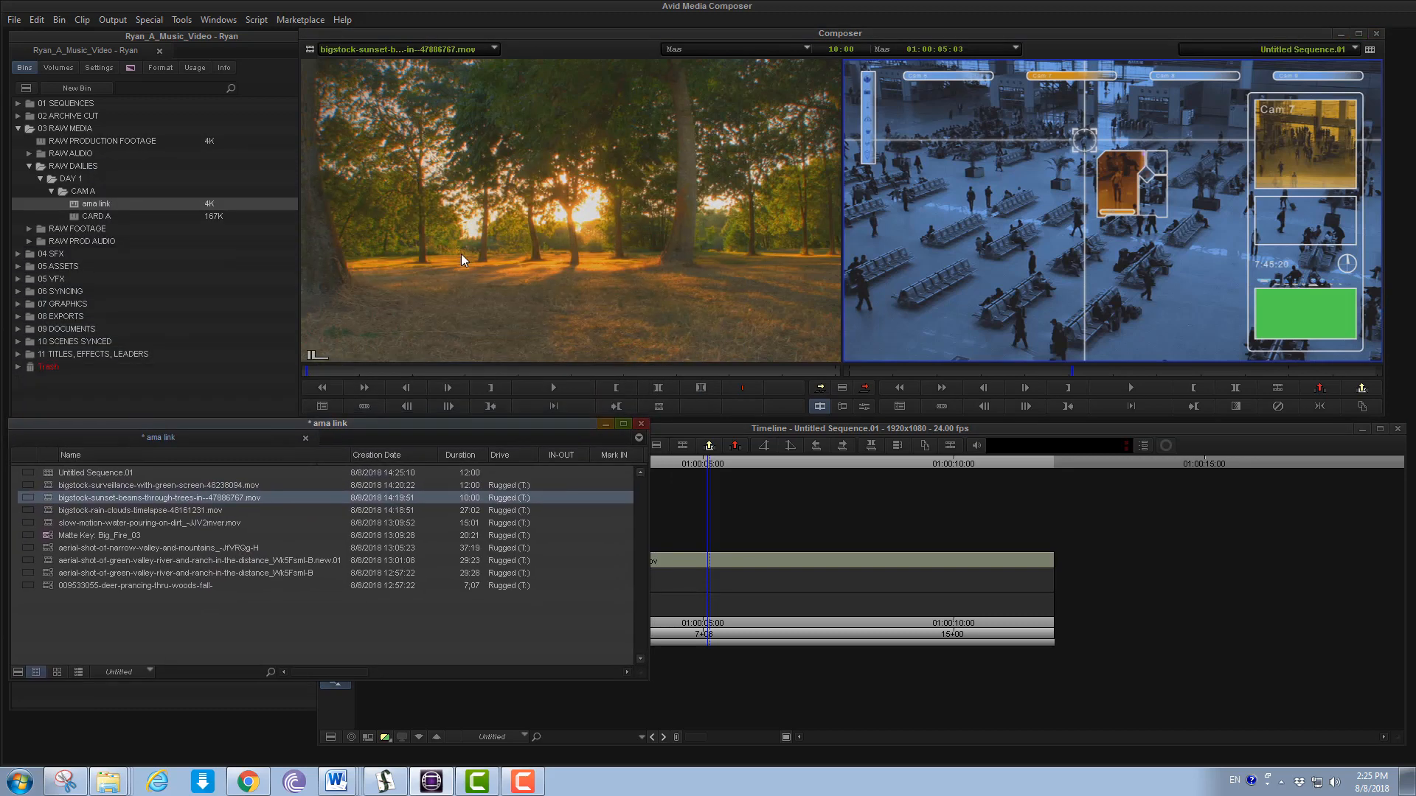
pyautogui.click(49, 565)
pyautogui.doubleClick(49, 566)
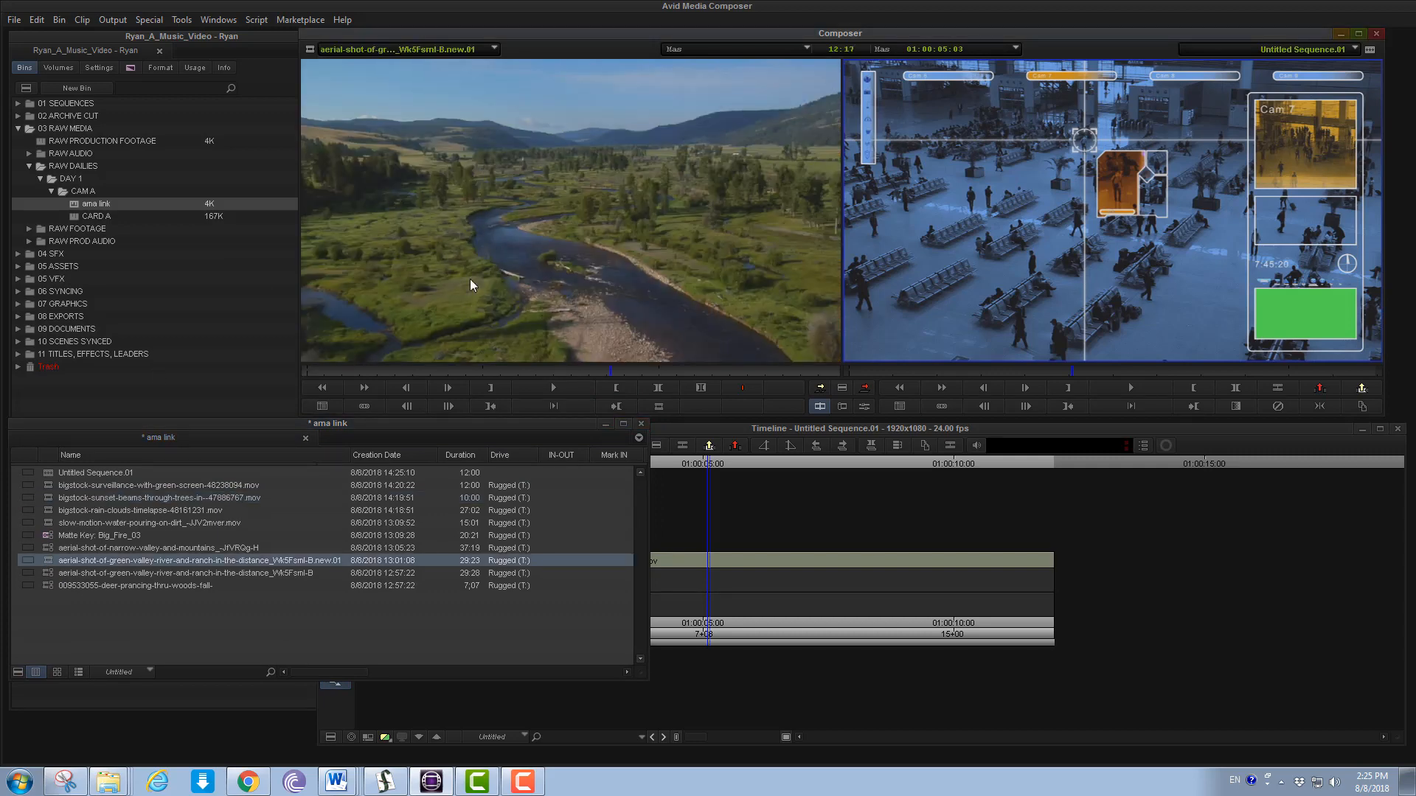
pyautogui.moveTo(480, 376)
pyautogui.mouseDown()
pyautogui.moveTo(521, 373)
pyautogui.moveTo(501, 378)
pyautogui.mouseUp()
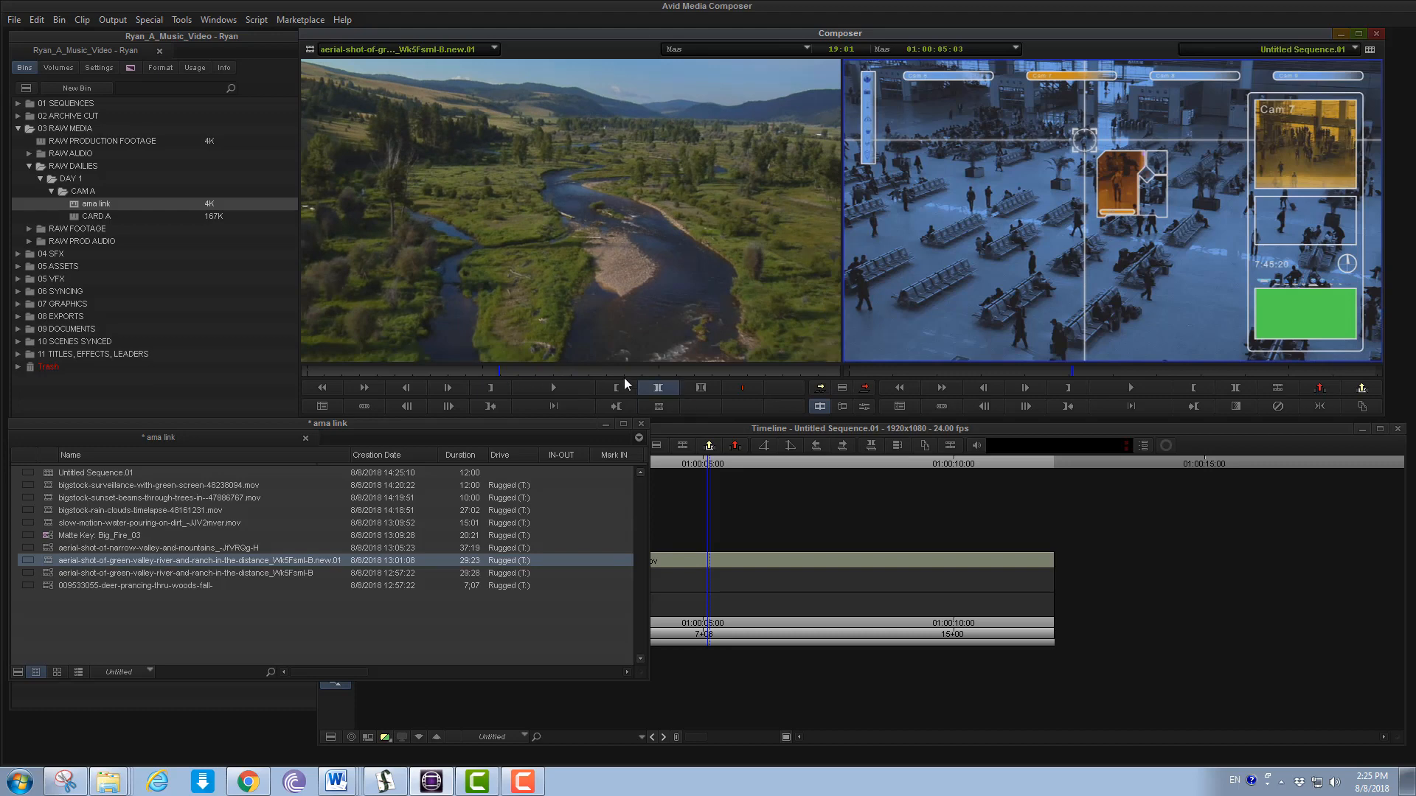
# Scrub through the surveillance sequence and park the playhead at its end, 01:00:12:00
pyautogui.moveTo(910, 464); pyautogui.dragTo(804, 480)
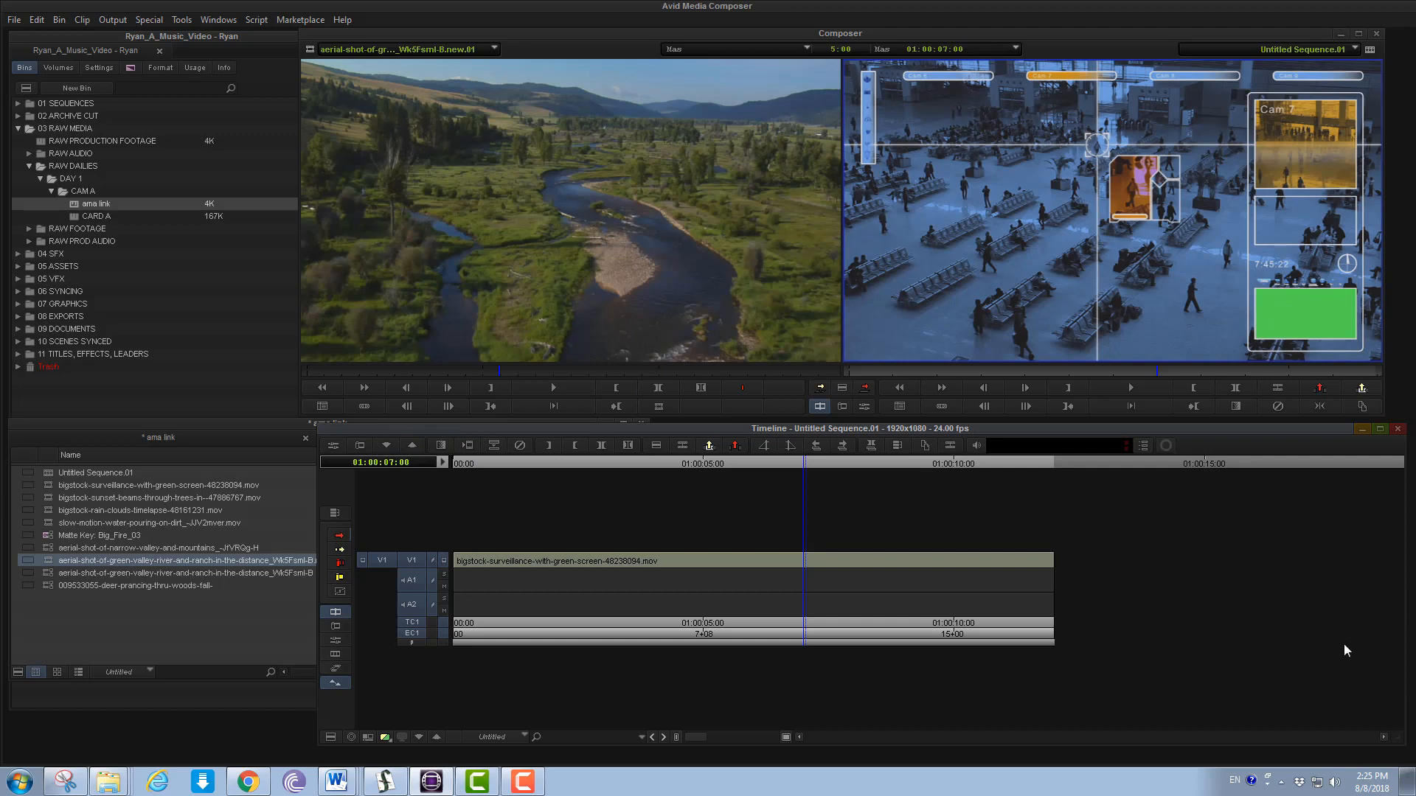
pyautogui.click(591, 463)
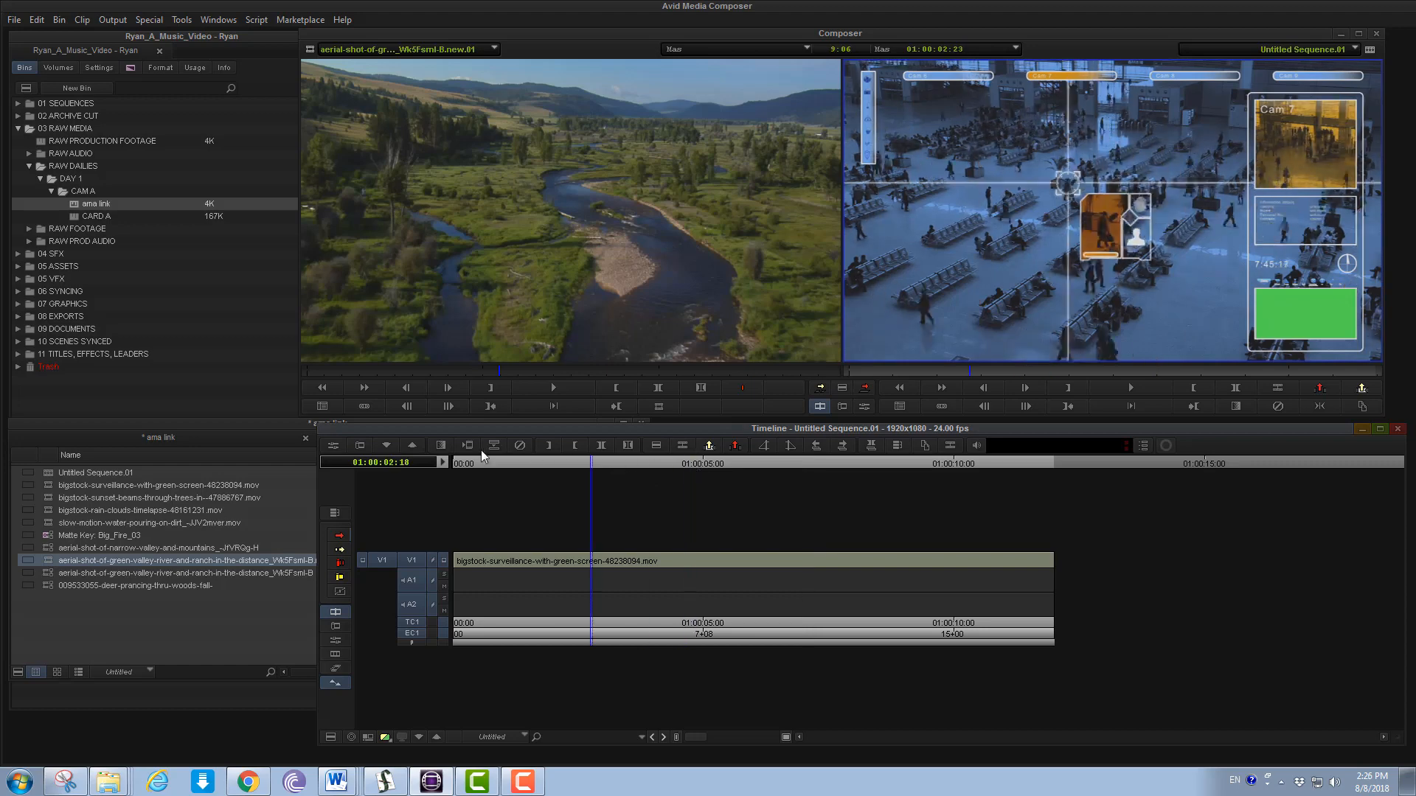
pyautogui.moveTo(481, 451); pyautogui.dragTo(1069, 427)
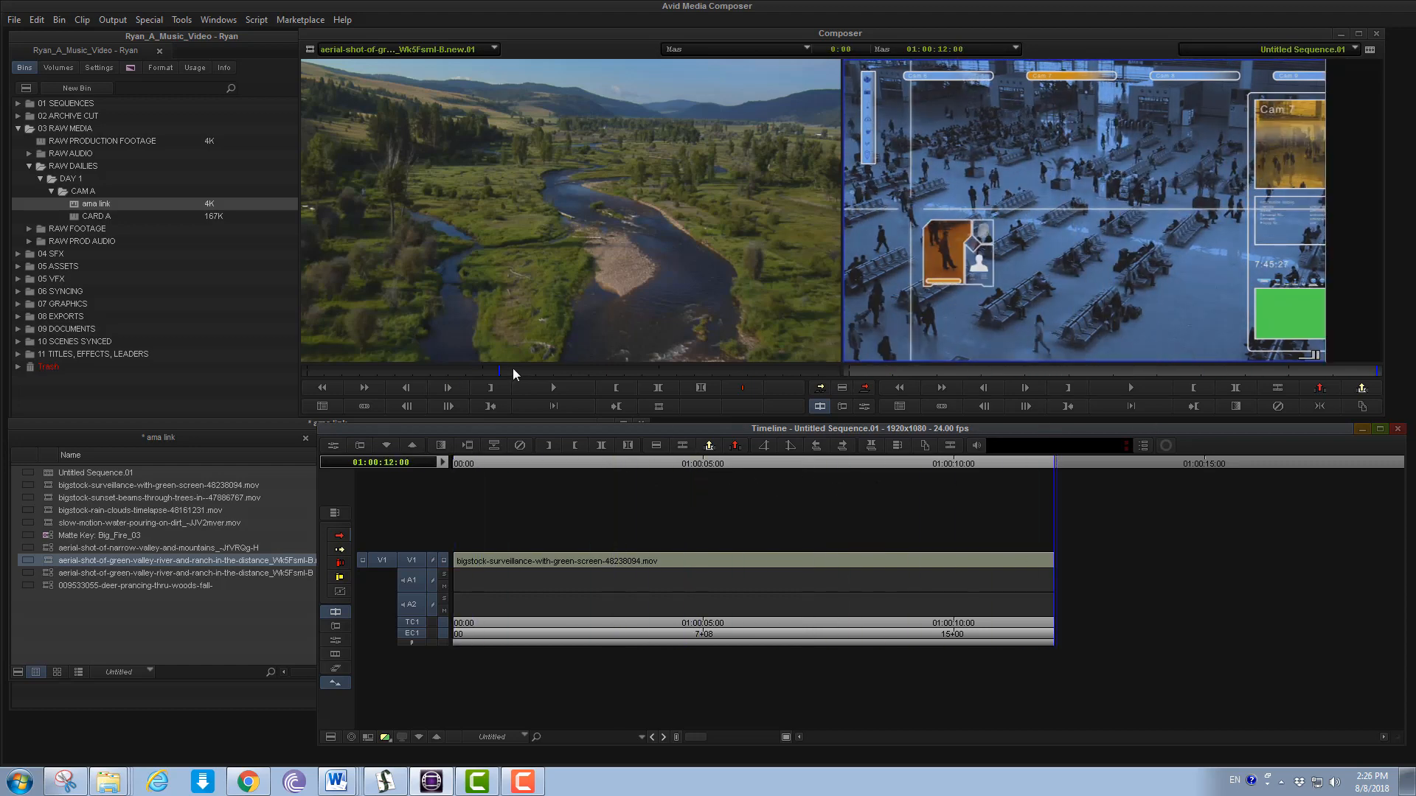
# Mark in and out points around a 2:05 section near the middle of the aerial source clip
pyautogui.moveTo(501, 370); pyautogui.dragTo(556, 392)
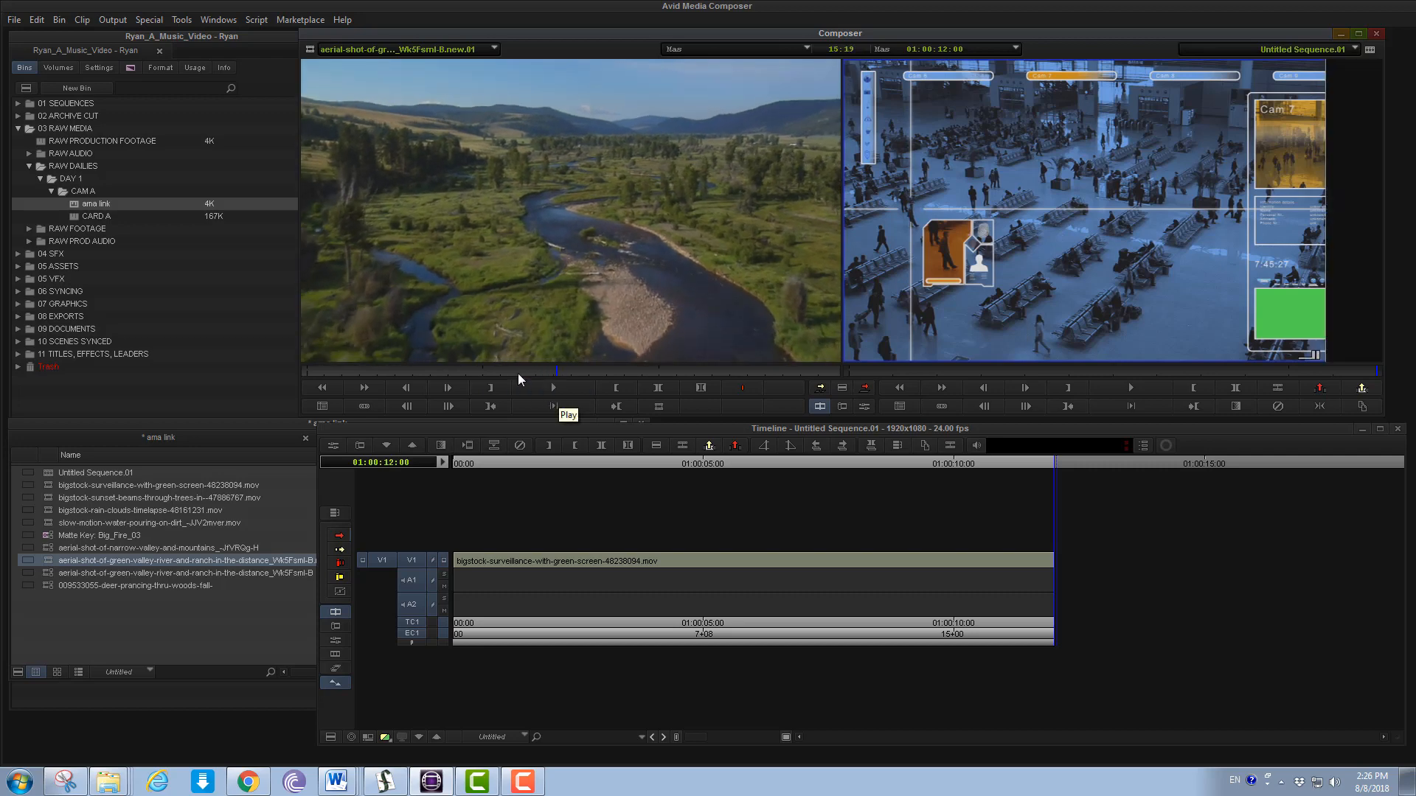
pyautogui.click(514, 369)
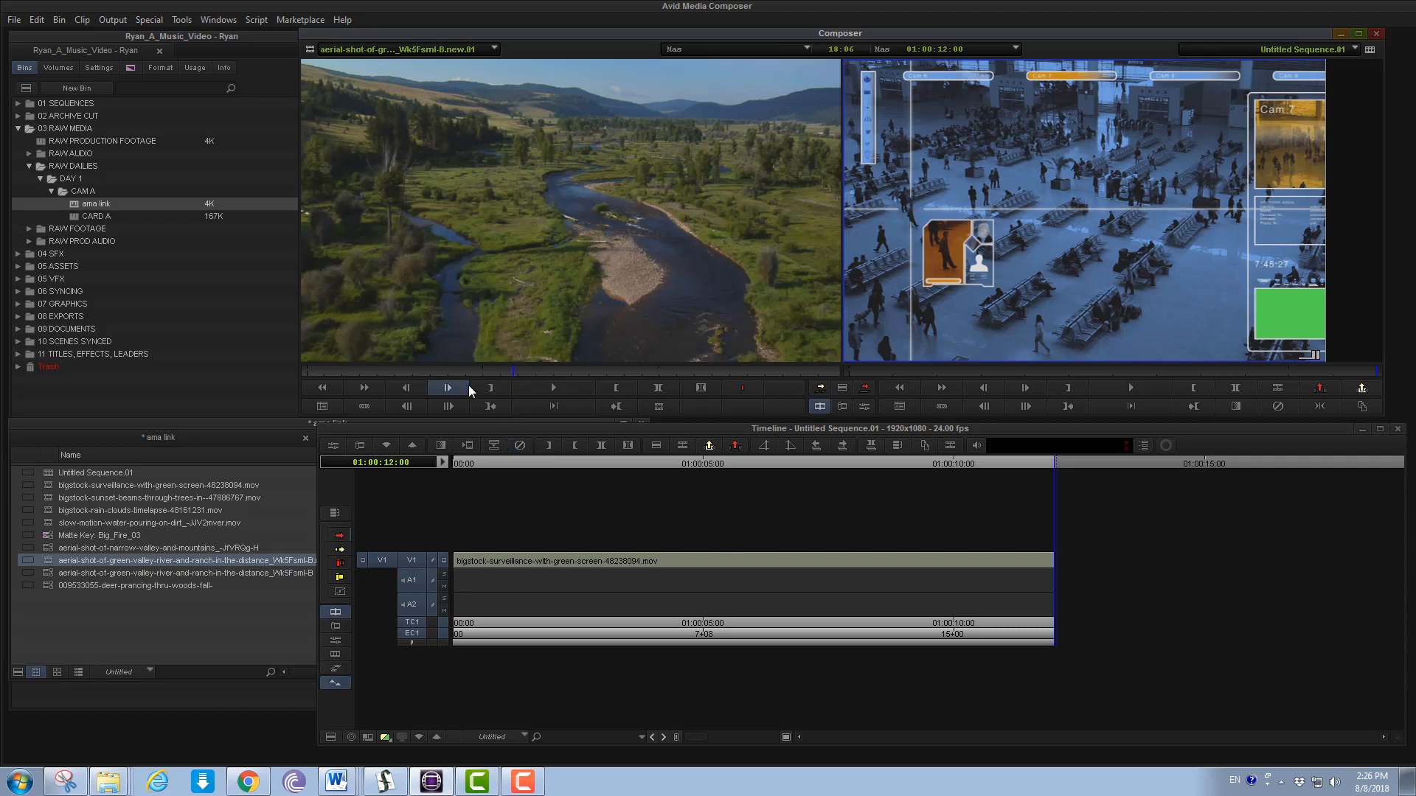
pyautogui.click(510, 387)
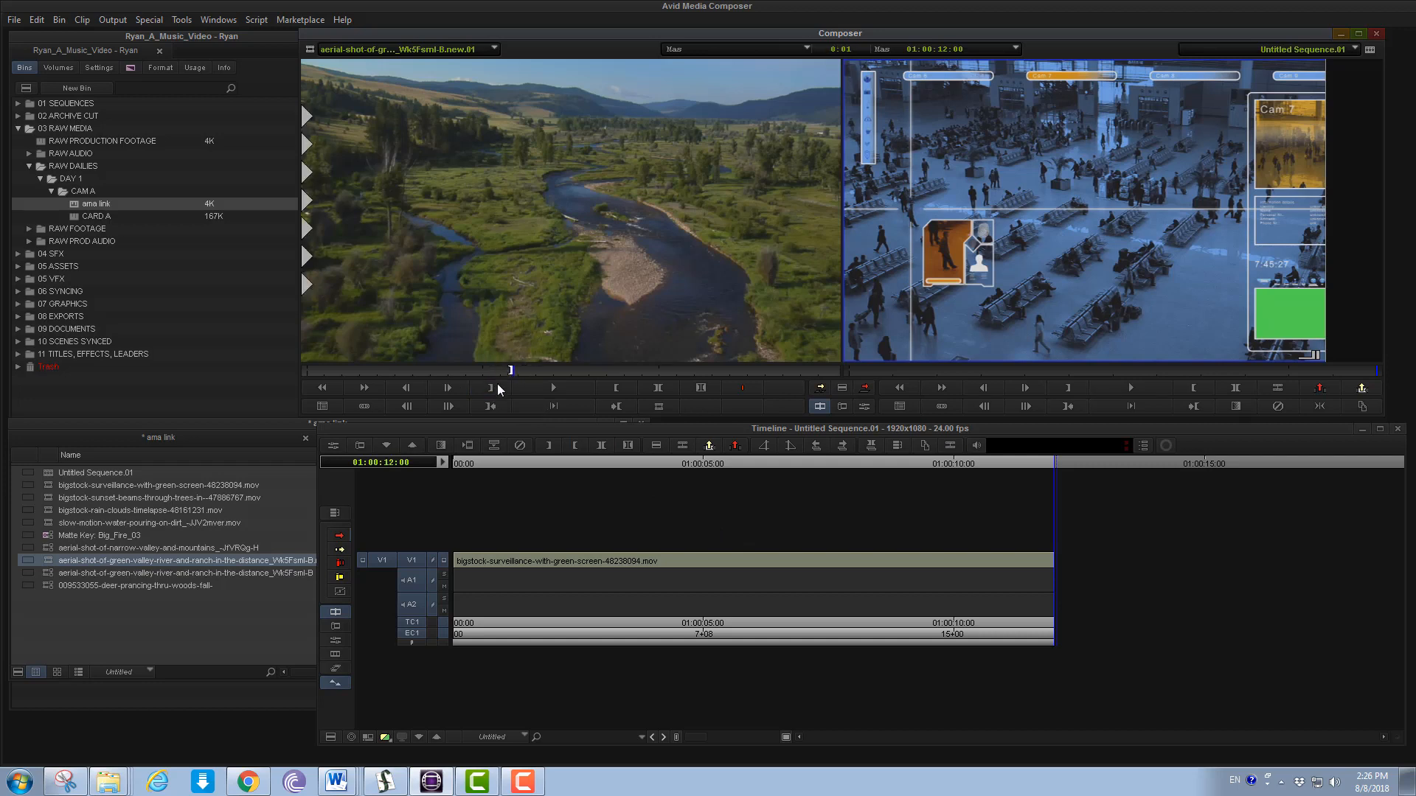
pyautogui.click(491, 407)
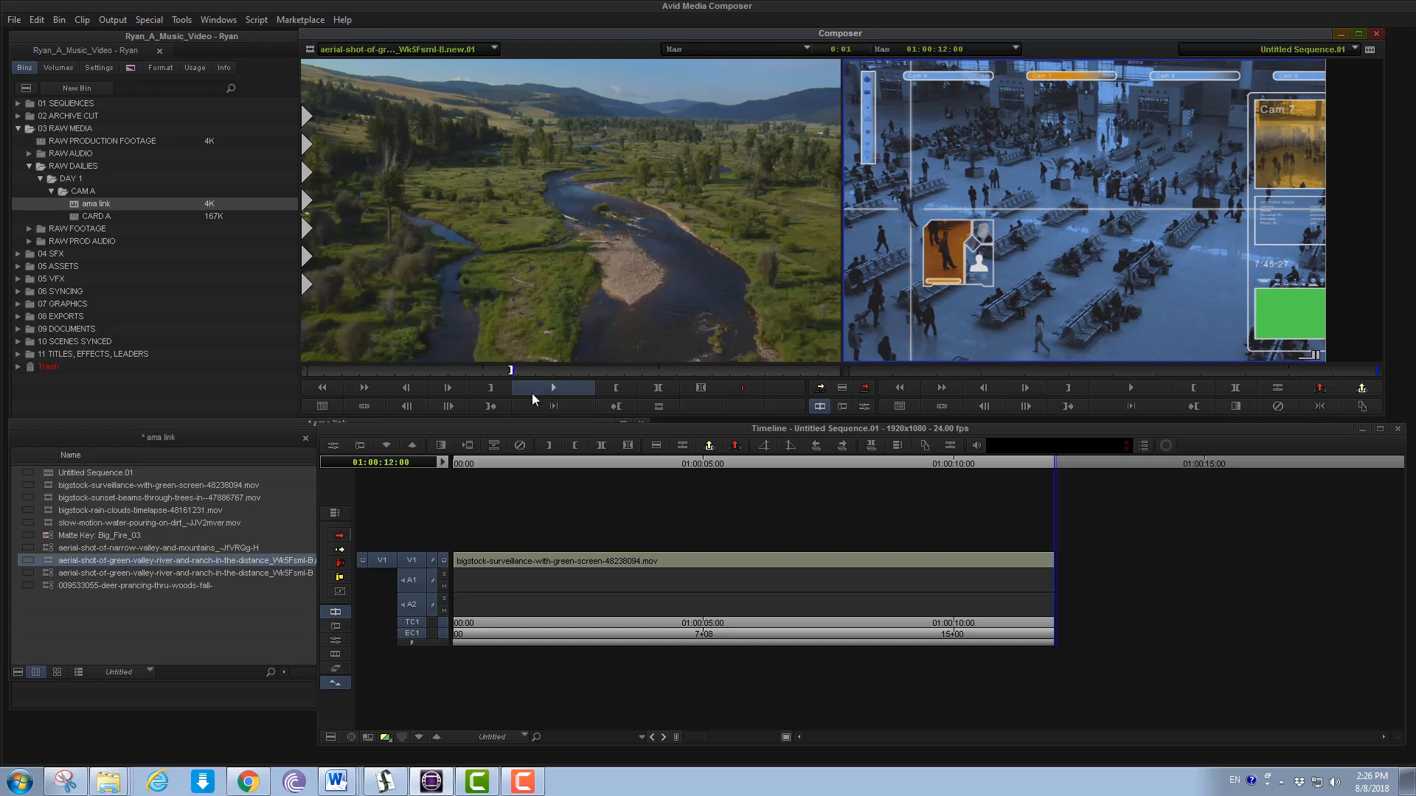
pyautogui.click(545, 406)
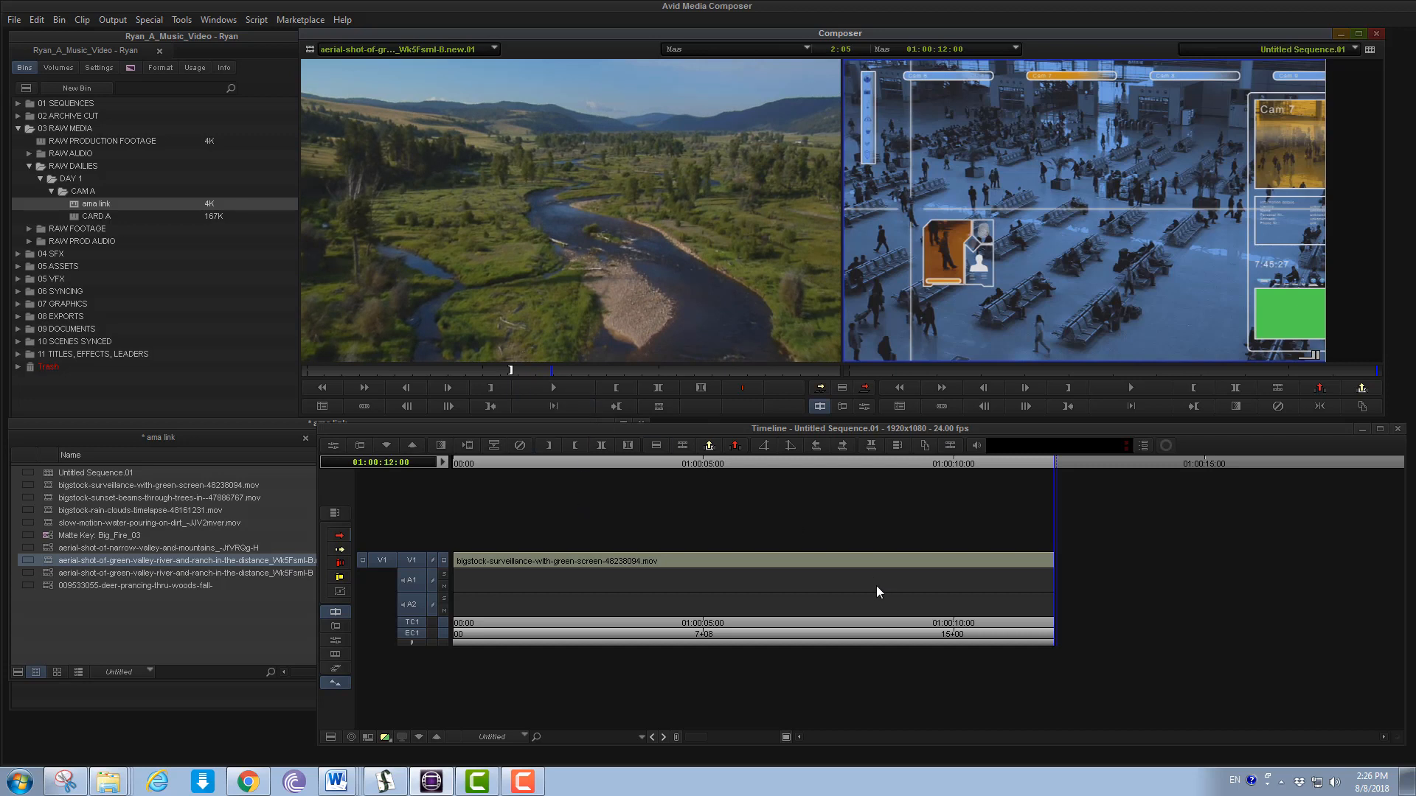
pyautogui.press('i')
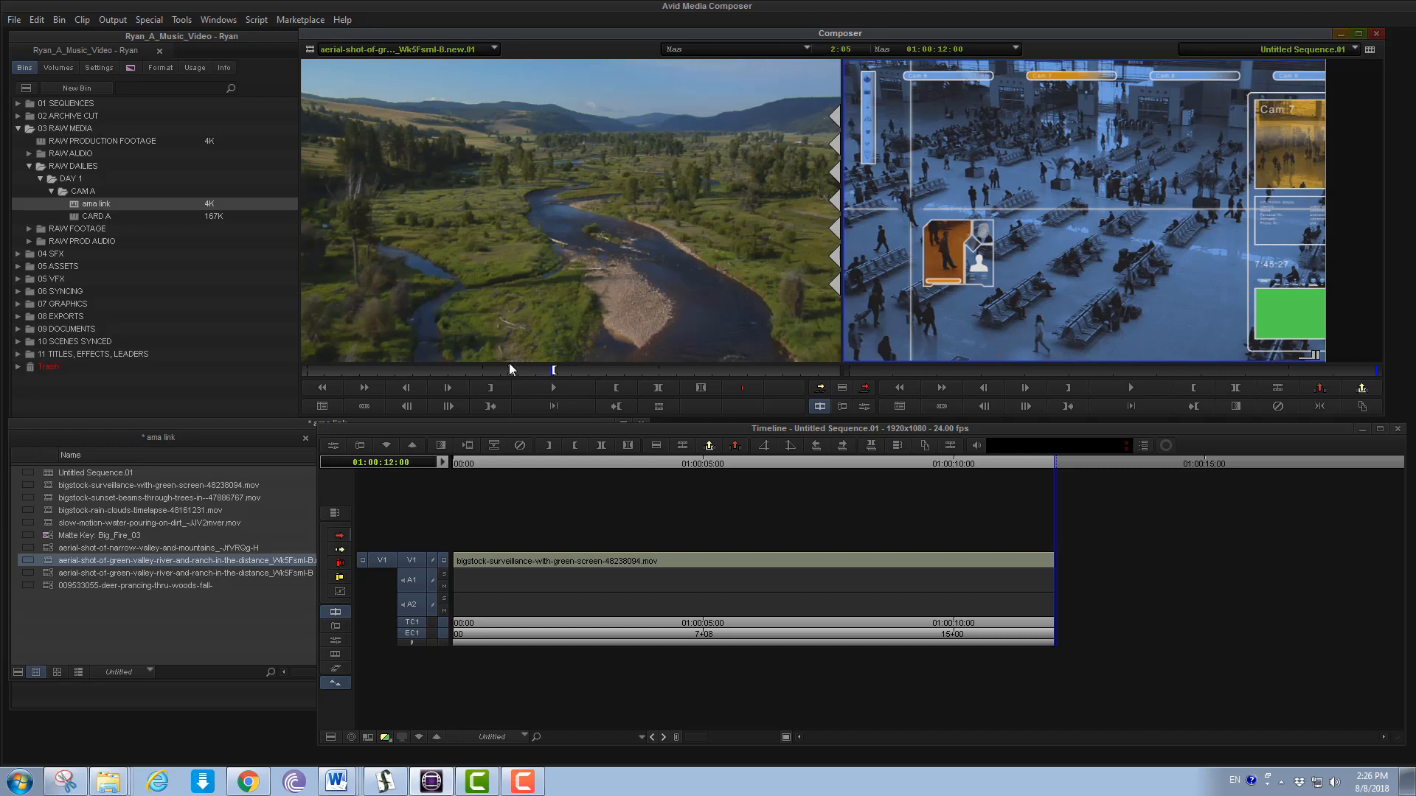
pyautogui.press('i')
# Mark an in point at the sequence's end, 01:00:12:00, and edit the marked aerial section in after the surveillance clip
pyautogui.moveTo(705, 464); pyautogui.dragTo(1096, 529)
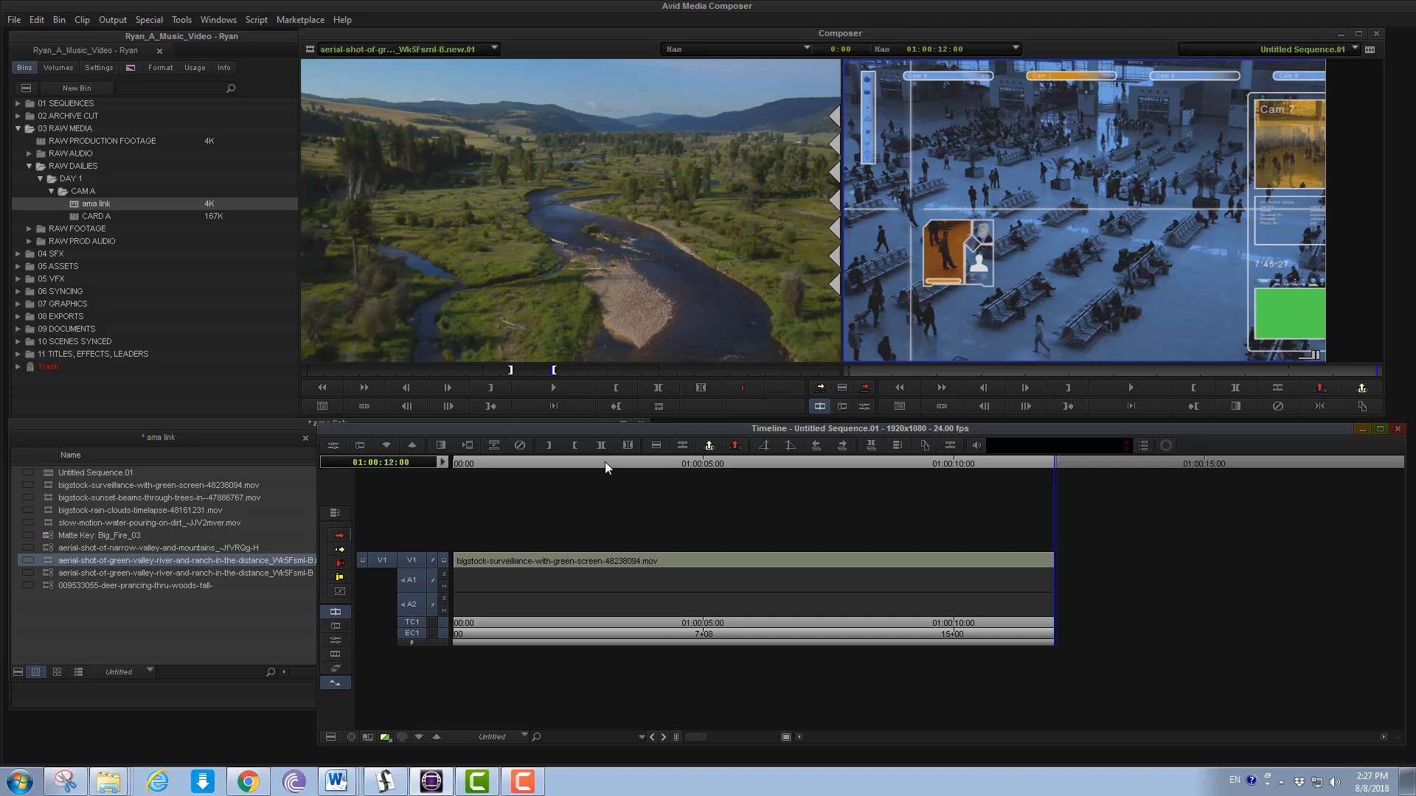
pyautogui.moveTo(1033, 460); pyautogui.dragTo(329, 507)
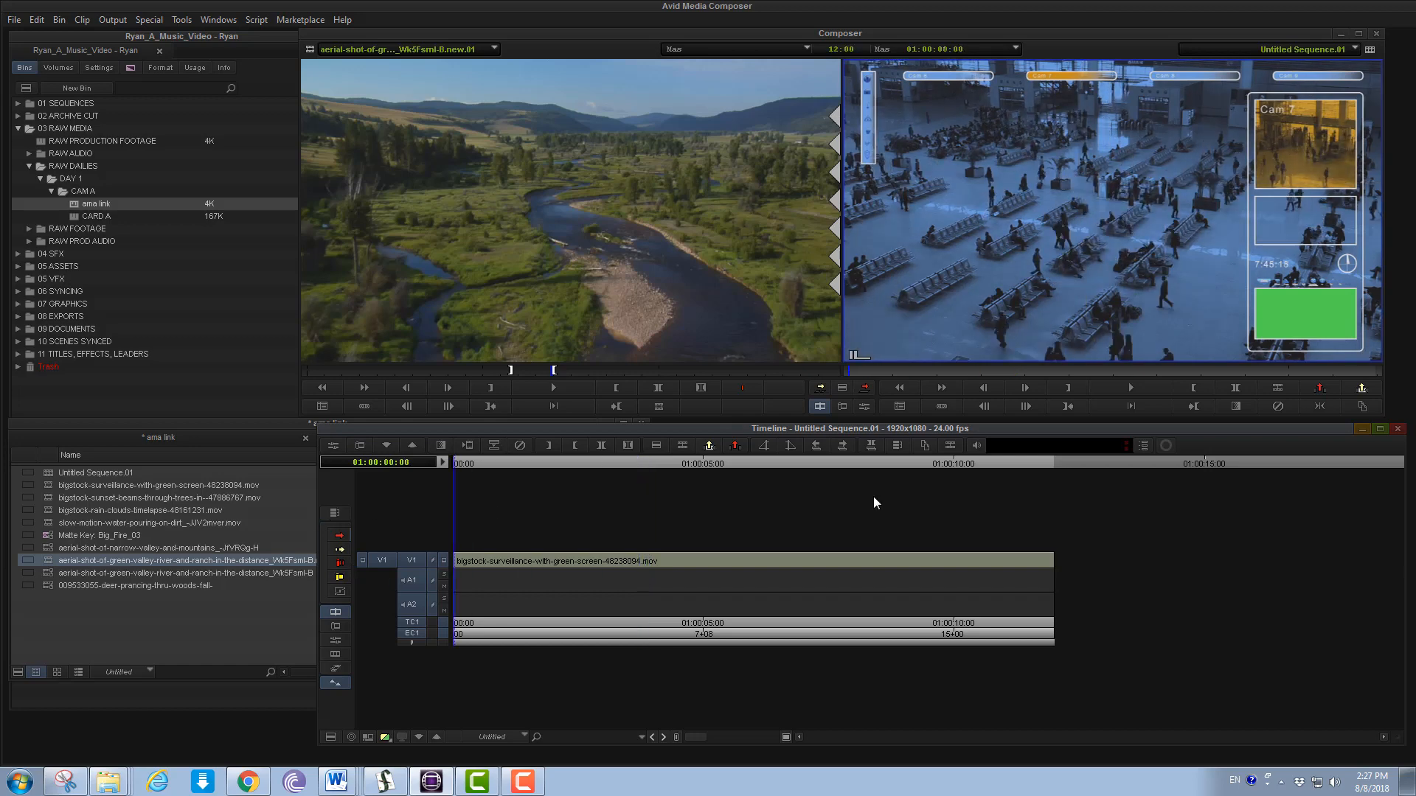
pyautogui.moveTo(943, 466); pyautogui.dragTo(1242, 471)
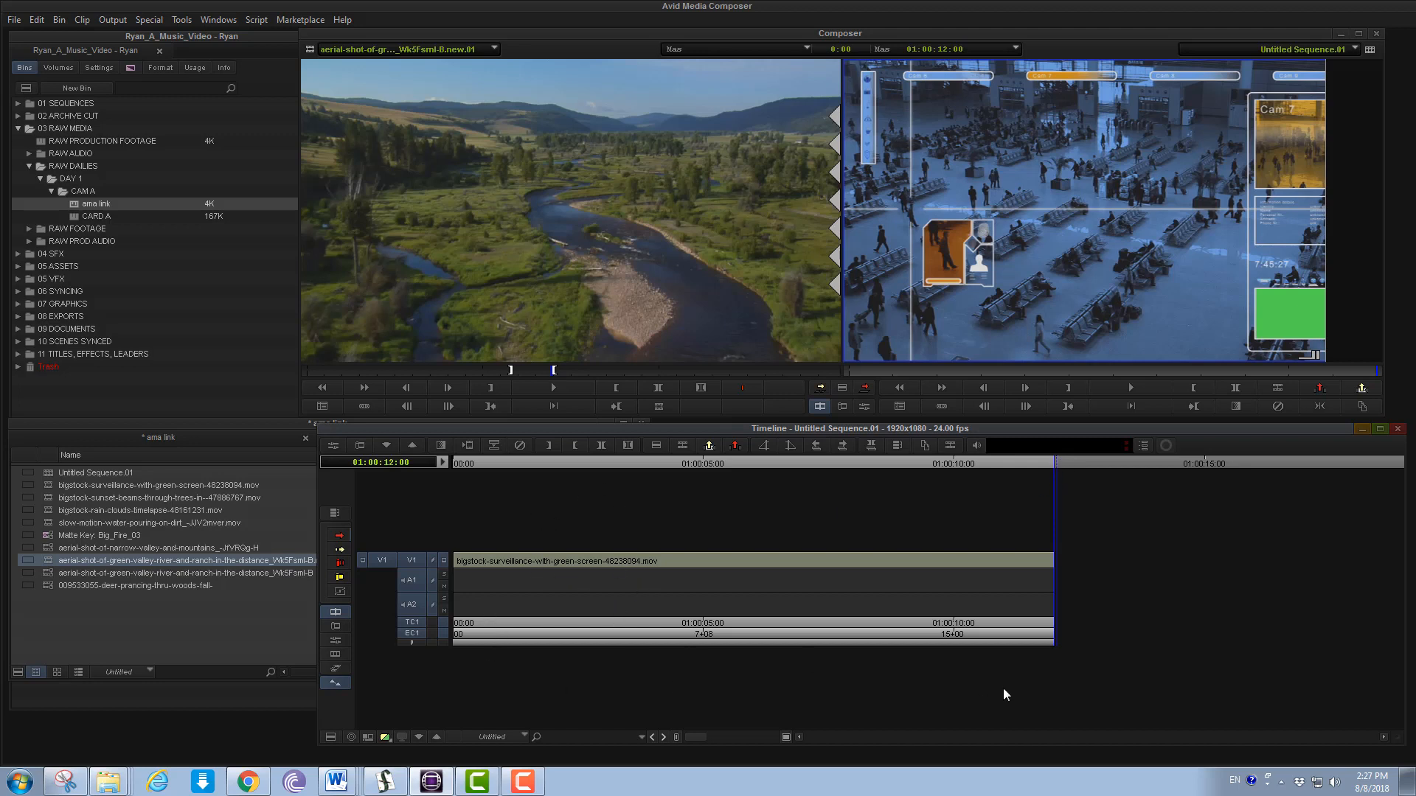
pyautogui.press('o')
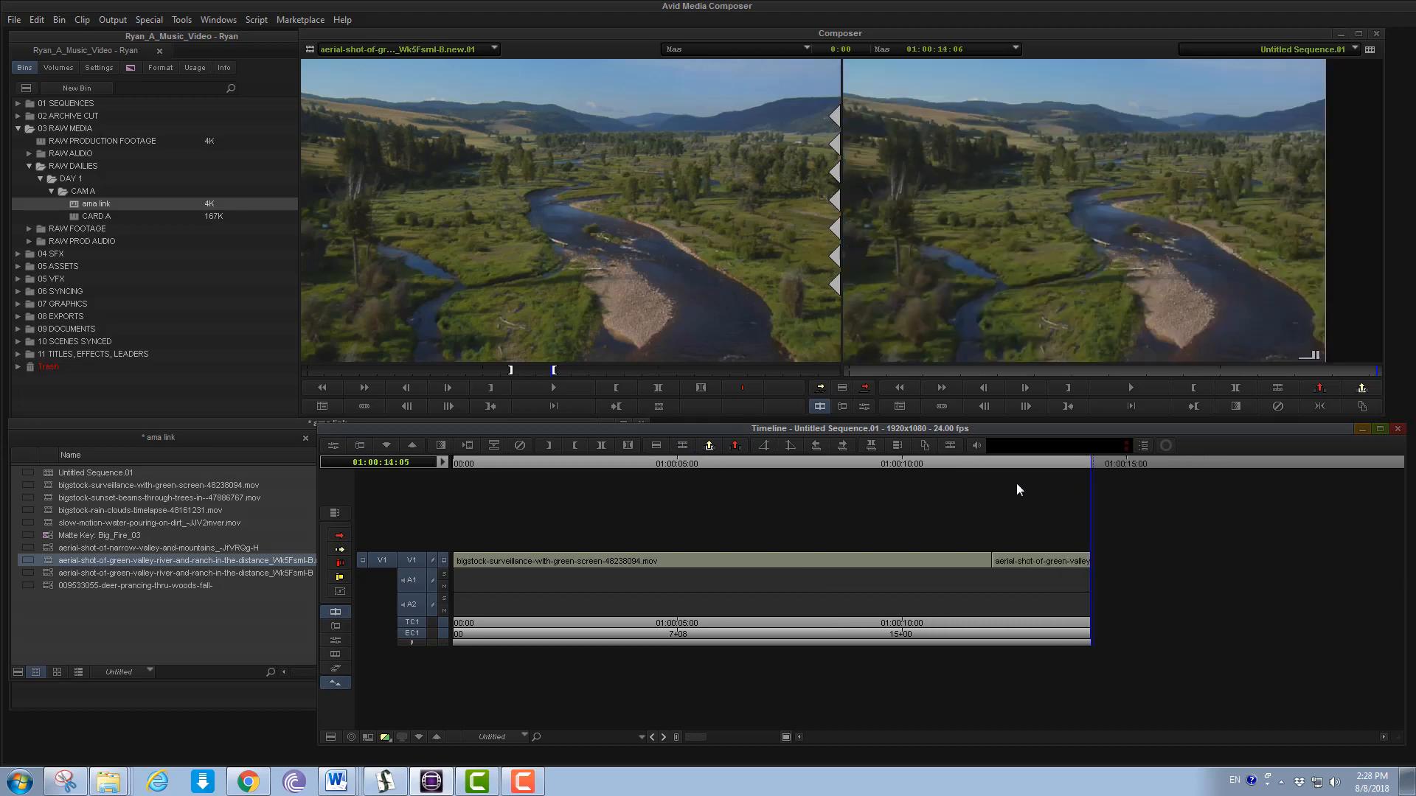
# Play and scrub the sequence across the cut from the surveillance clip to the appended aerial clip
pyautogui.moveTo(1024, 460); pyautogui.dragTo(883, 466)
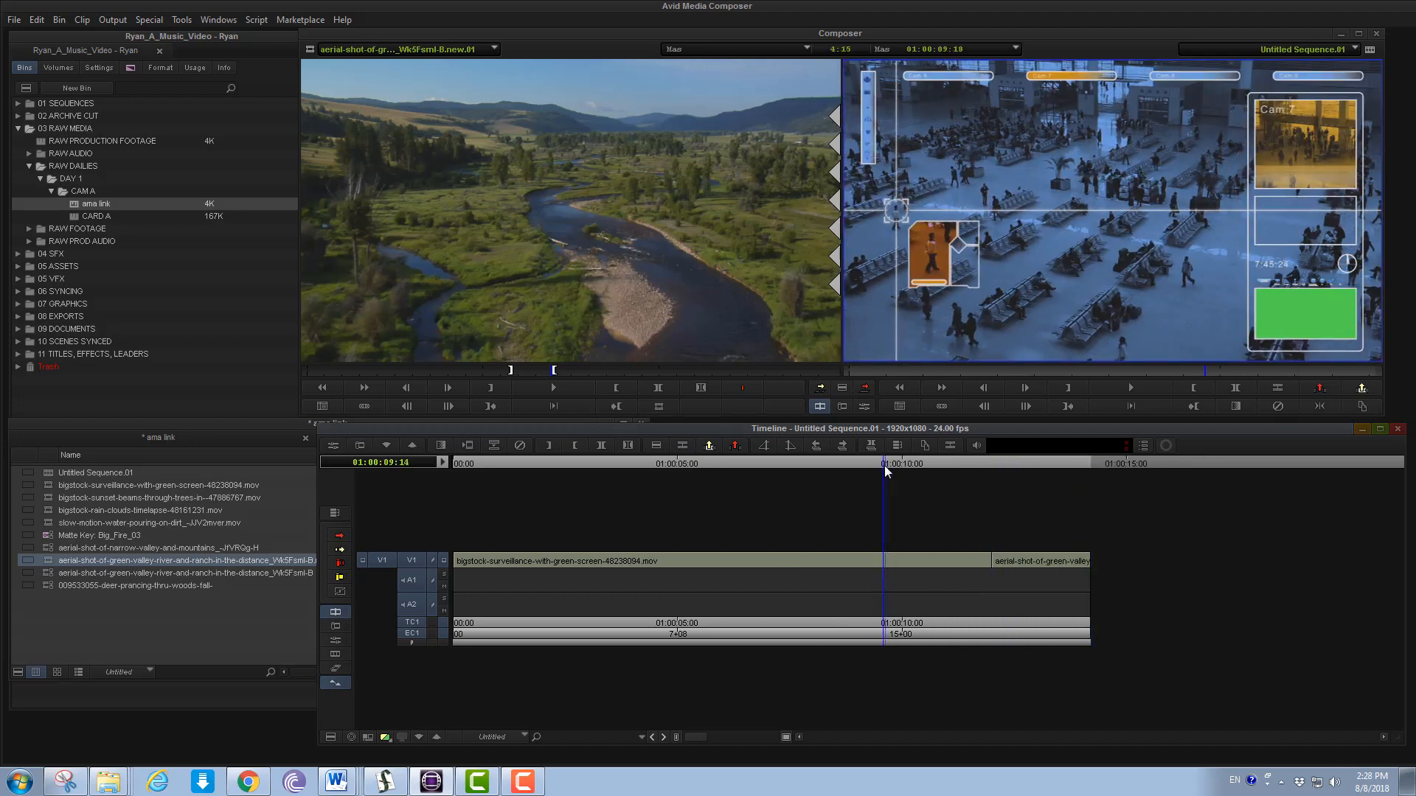
pyautogui.press('space')
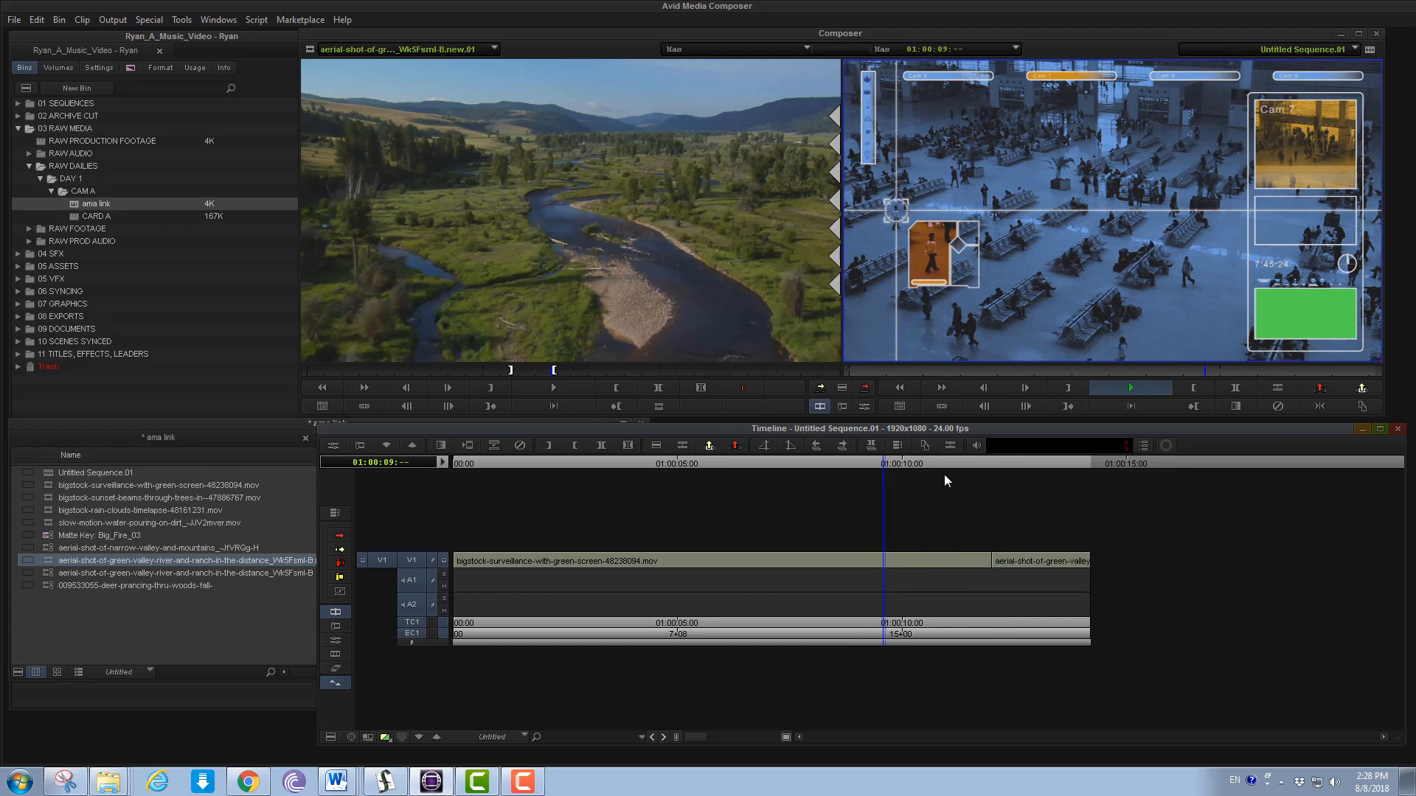
pyautogui.click(945, 461)
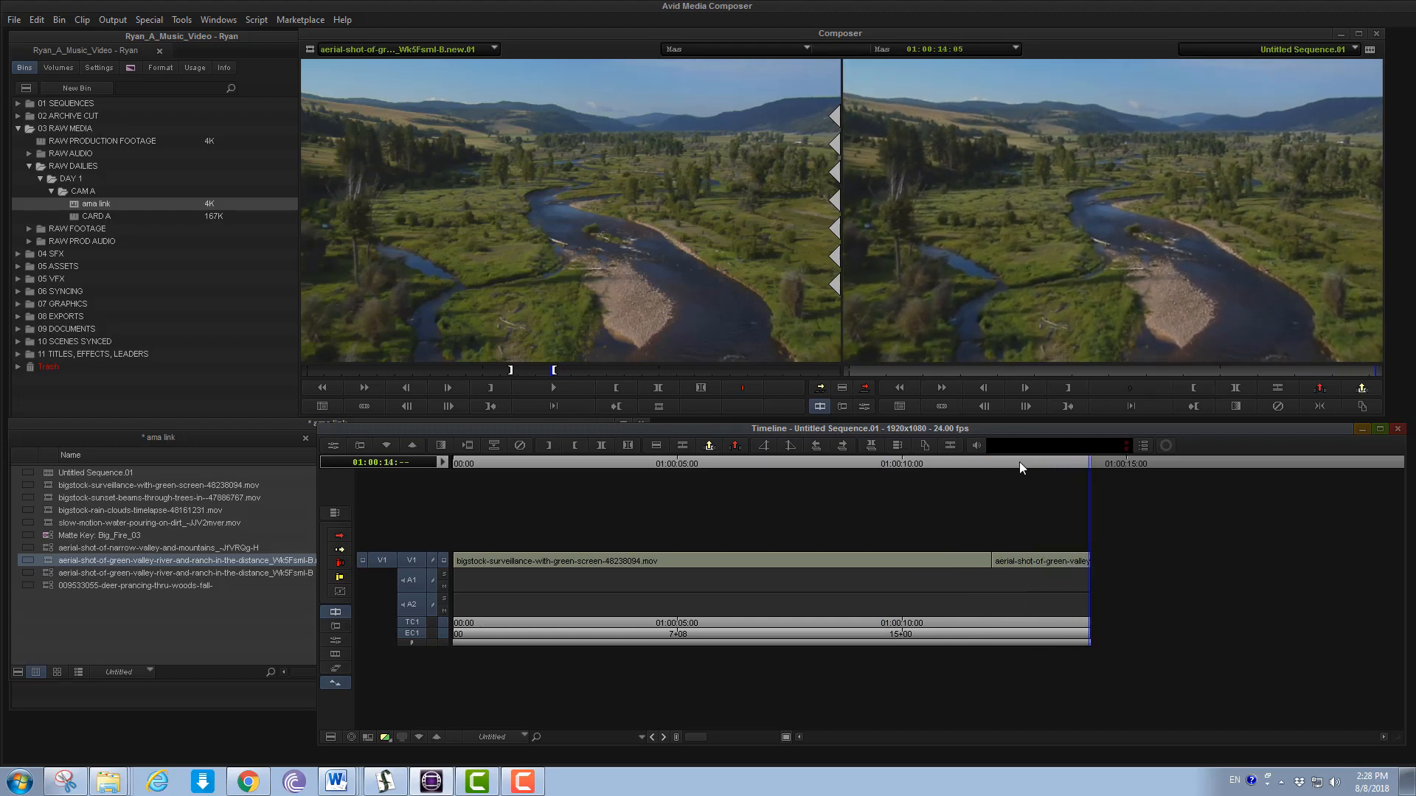
pyautogui.moveTo(1019, 461); pyautogui.dragTo(975, 490)
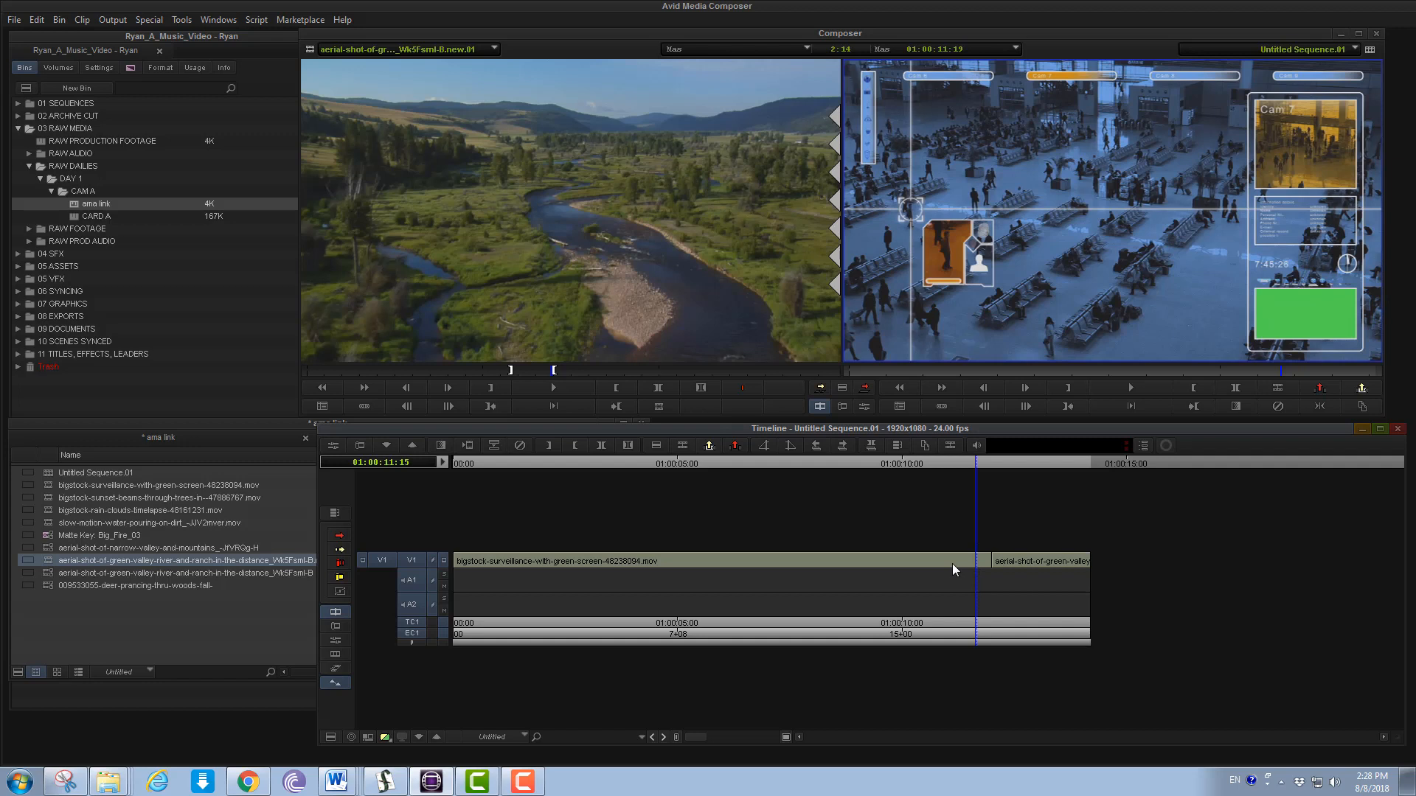
# Undo the aerial clip's edit at the end of the sequence and save the ama link bin
pyautogui.hotkey('ctrl', 'z')
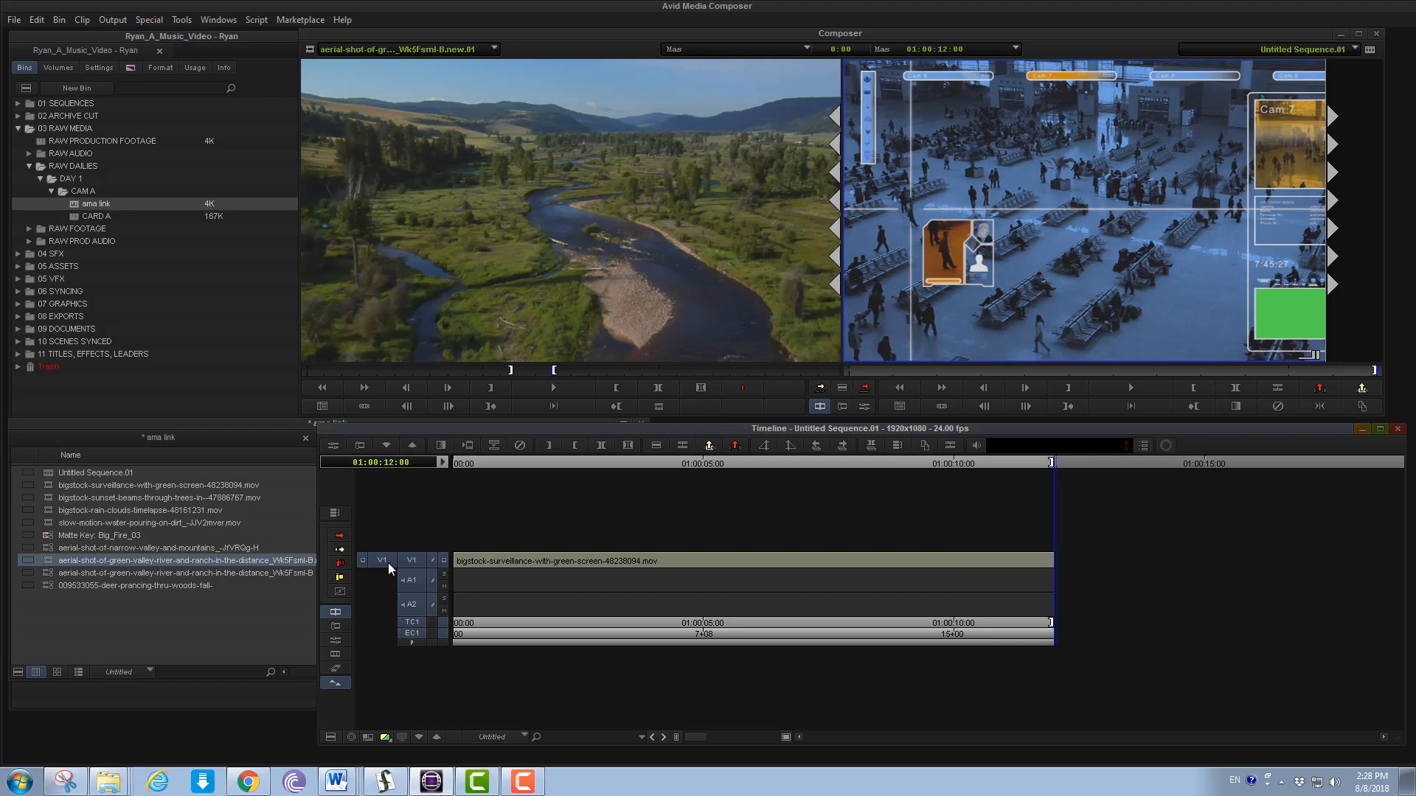
pyautogui.click(336, 781)
pyautogui.hotkey('ctrl', 's')
# Mark an in point at 01:00:04:19 in the sequence, overwrite the marked aerial section onto V1 there and scrub across it
pyautogui.click(701, 465)
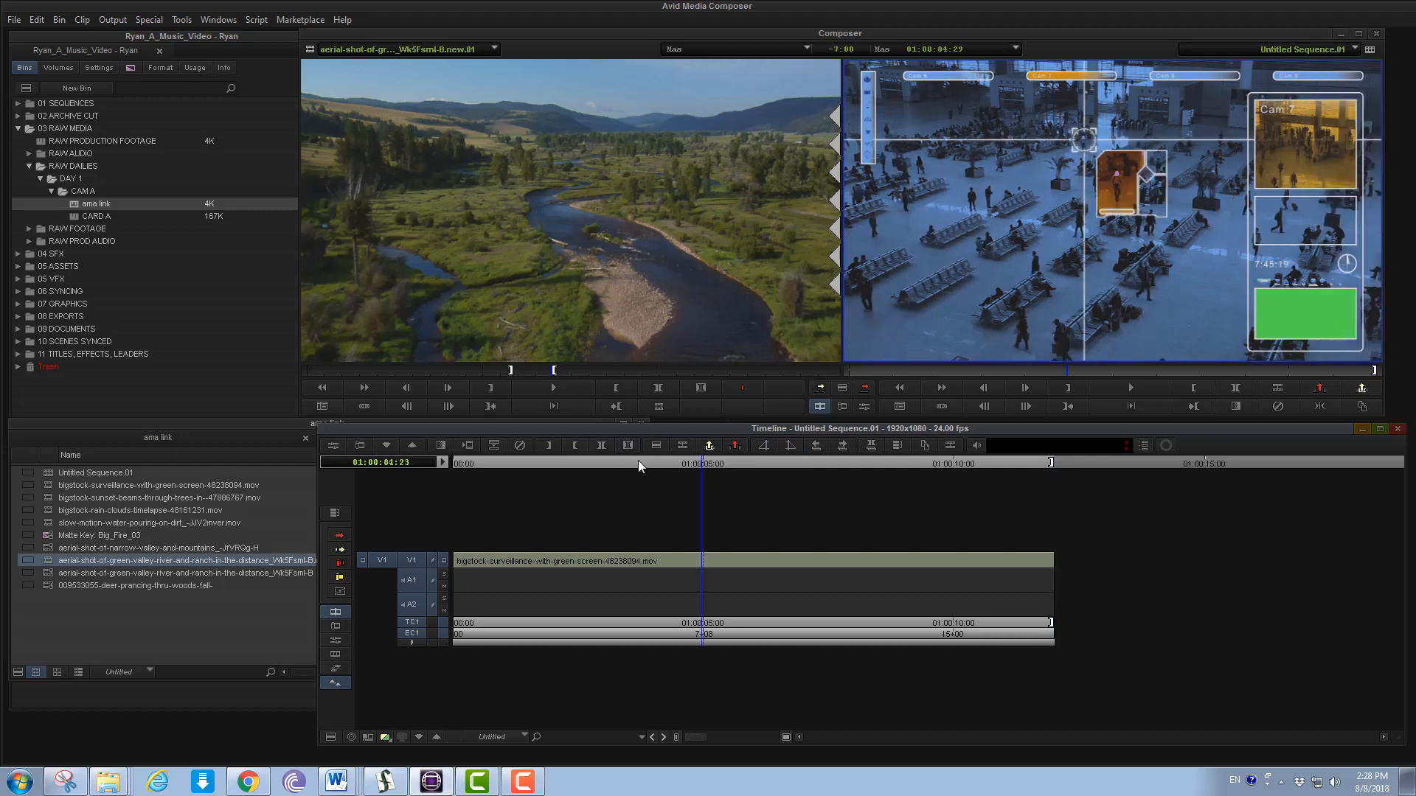
pyautogui.moveTo(639, 463); pyautogui.dragTo(694, 461)
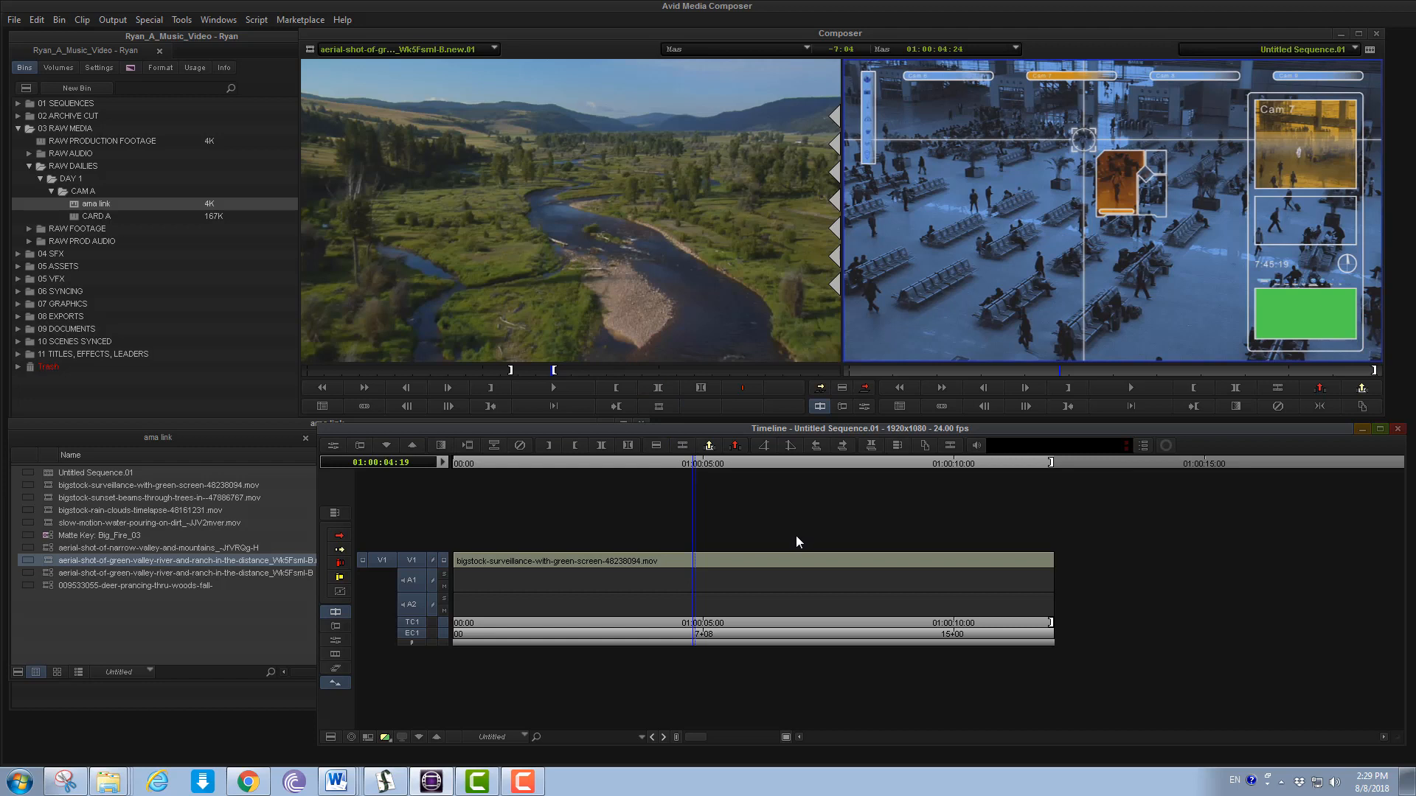
pyautogui.press('i')
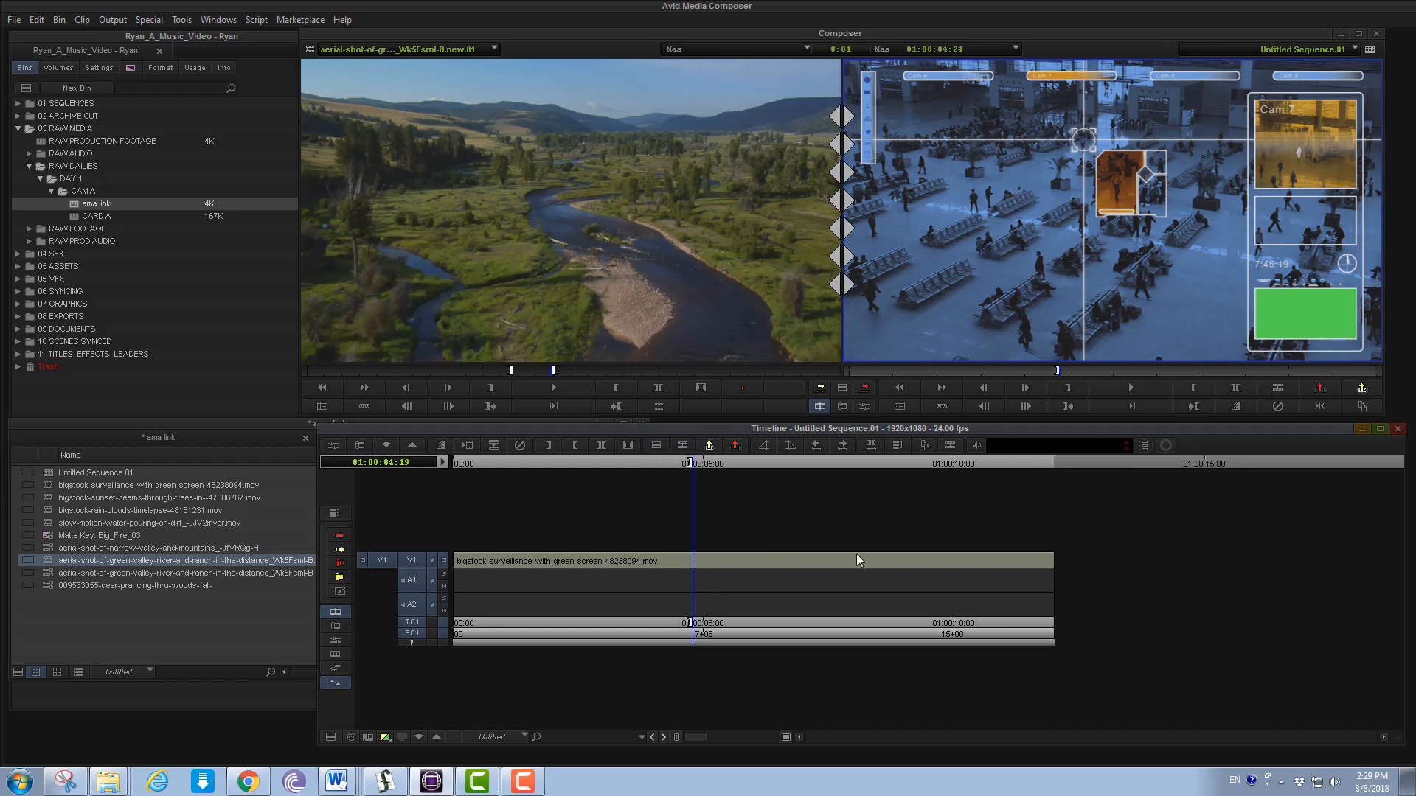
pyautogui.press('b')
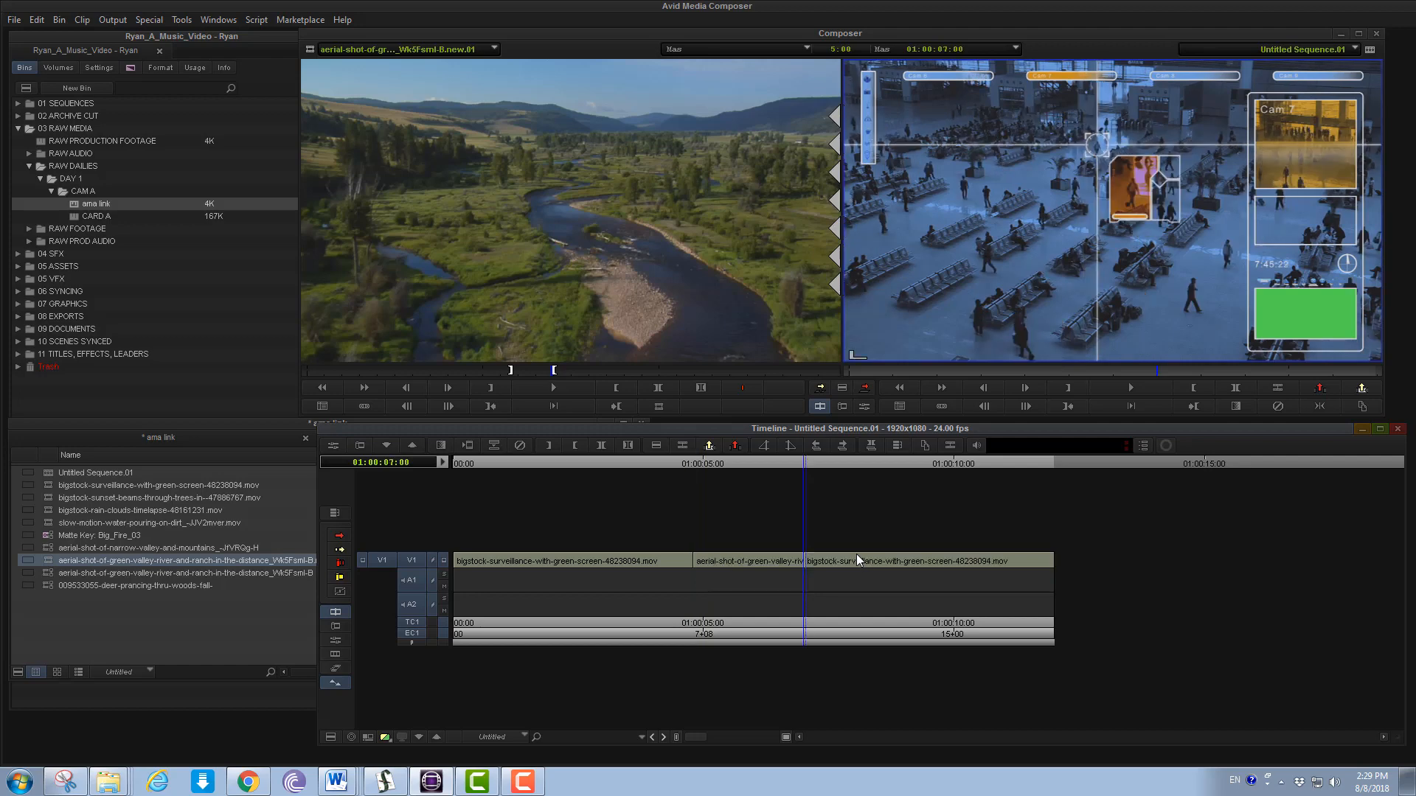
pyautogui.moveTo(674, 463); pyautogui.dragTo(752, 514)
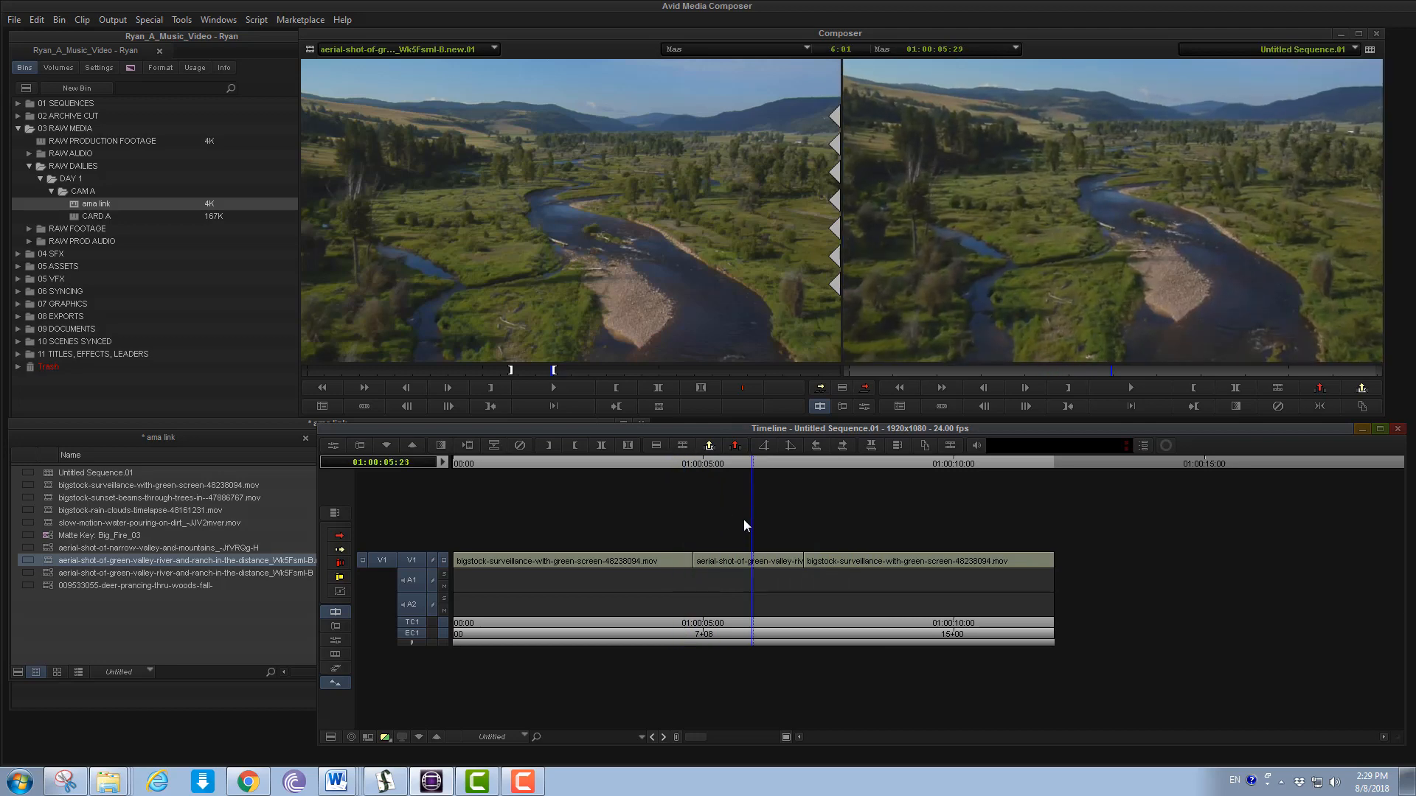
# Undo the aerial overwrite, splice the marked aerial section into V1 at 01:00:04:19 instead, and scrub across its cuts
pyautogui.hotkey('ctrl', 'z')
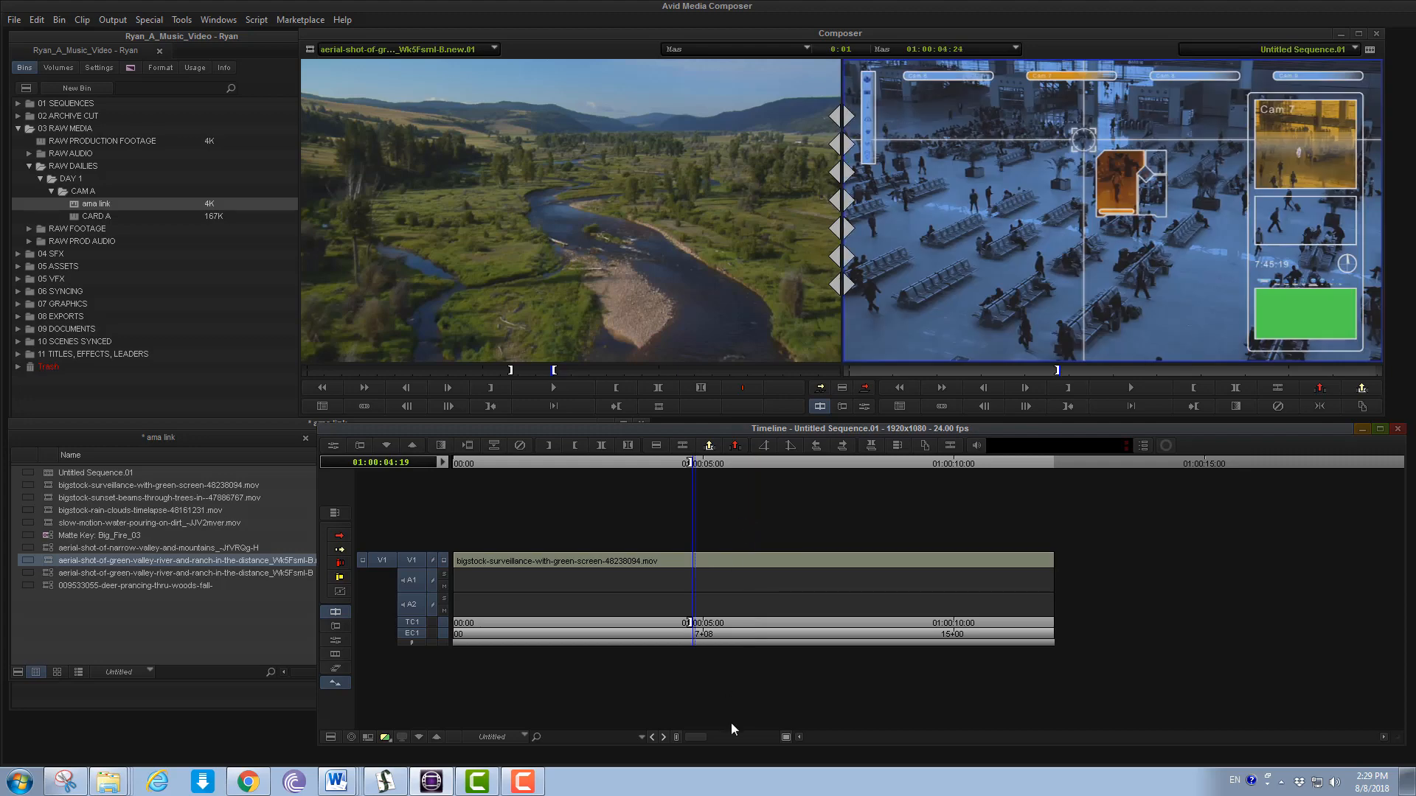
pyautogui.press('v')
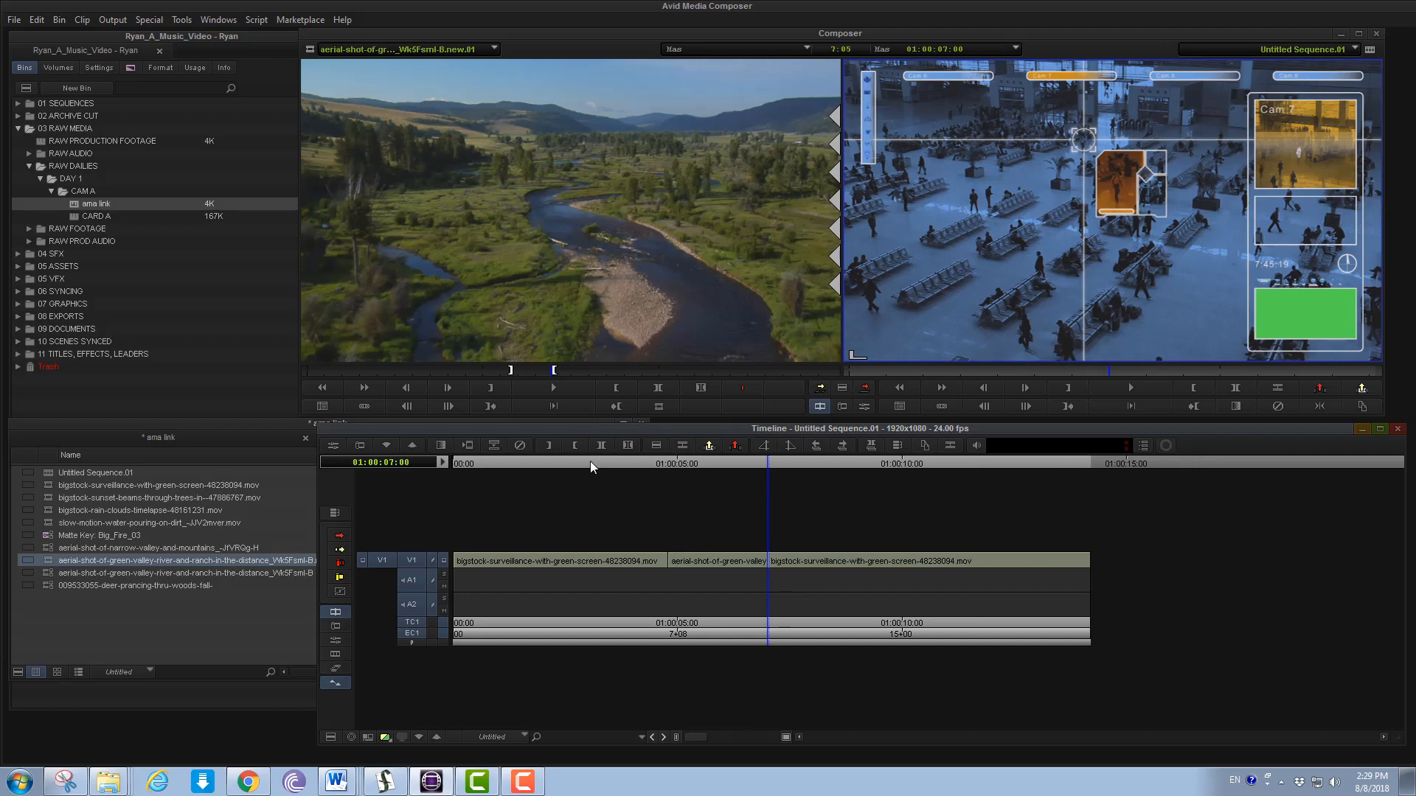
pyautogui.moveTo(590, 463); pyautogui.dragTo(772, 469)
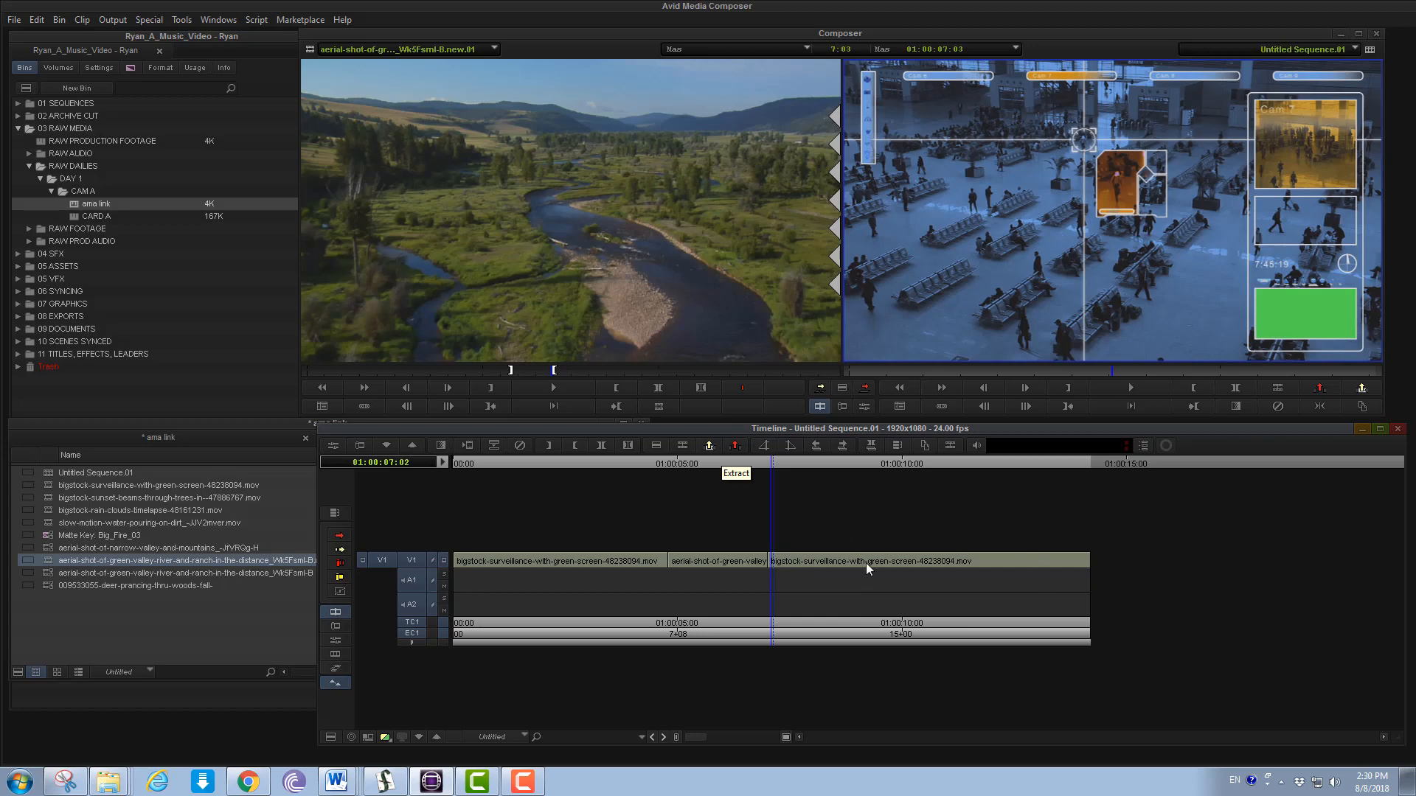
pyautogui.moveTo(672, 463); pyautogui.dragTo(712, 465)
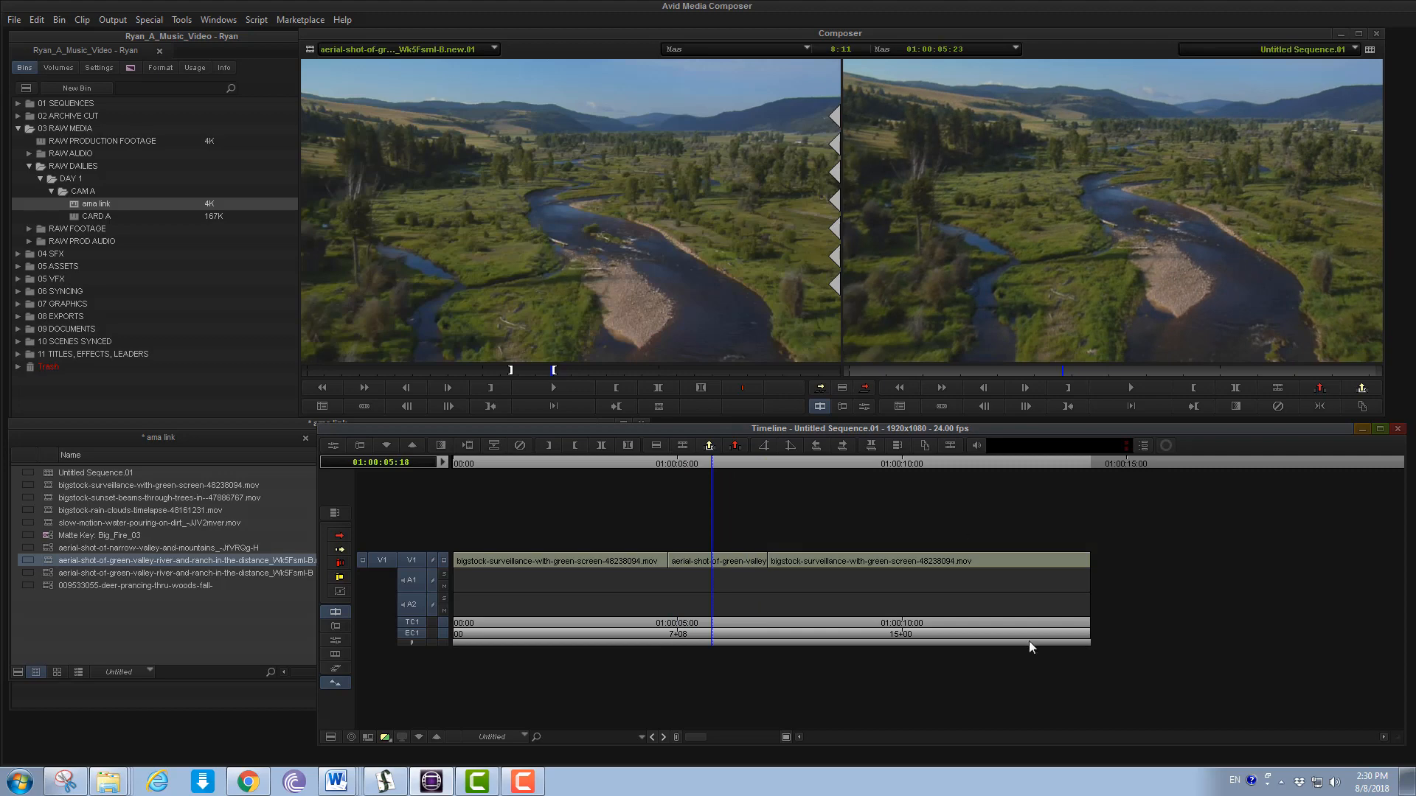
pyautogui.click(638, 465)
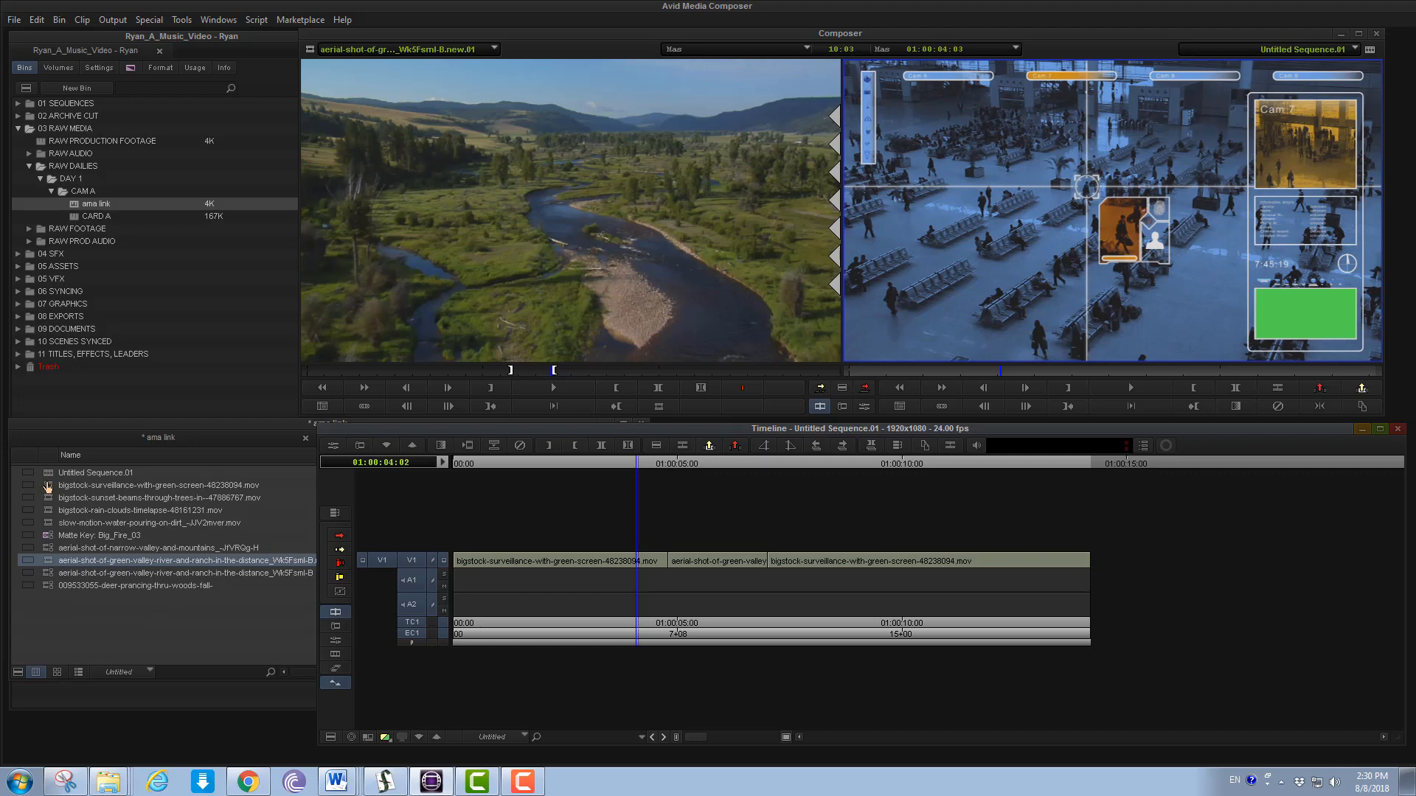
pyautogui.moveTo(634, 461); pyautogui.dragTo(628, 509)
# Undo the aerial splice and clear the in and out marks from the aerial source clip
pyautogui.hotkey('ctrl', 'z')
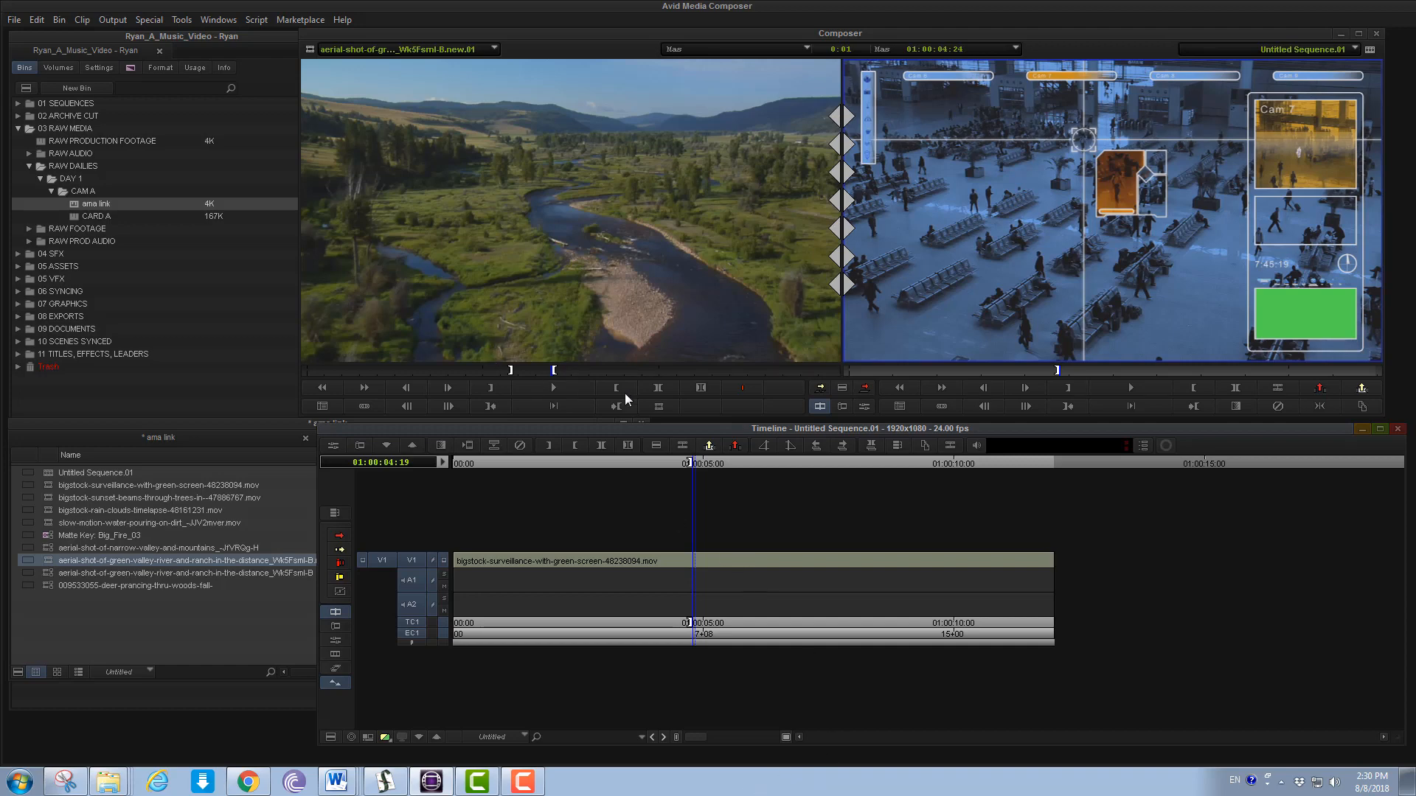
pyautogui.moveTo(529, 370); pyautogui.dragTo(665, 375)
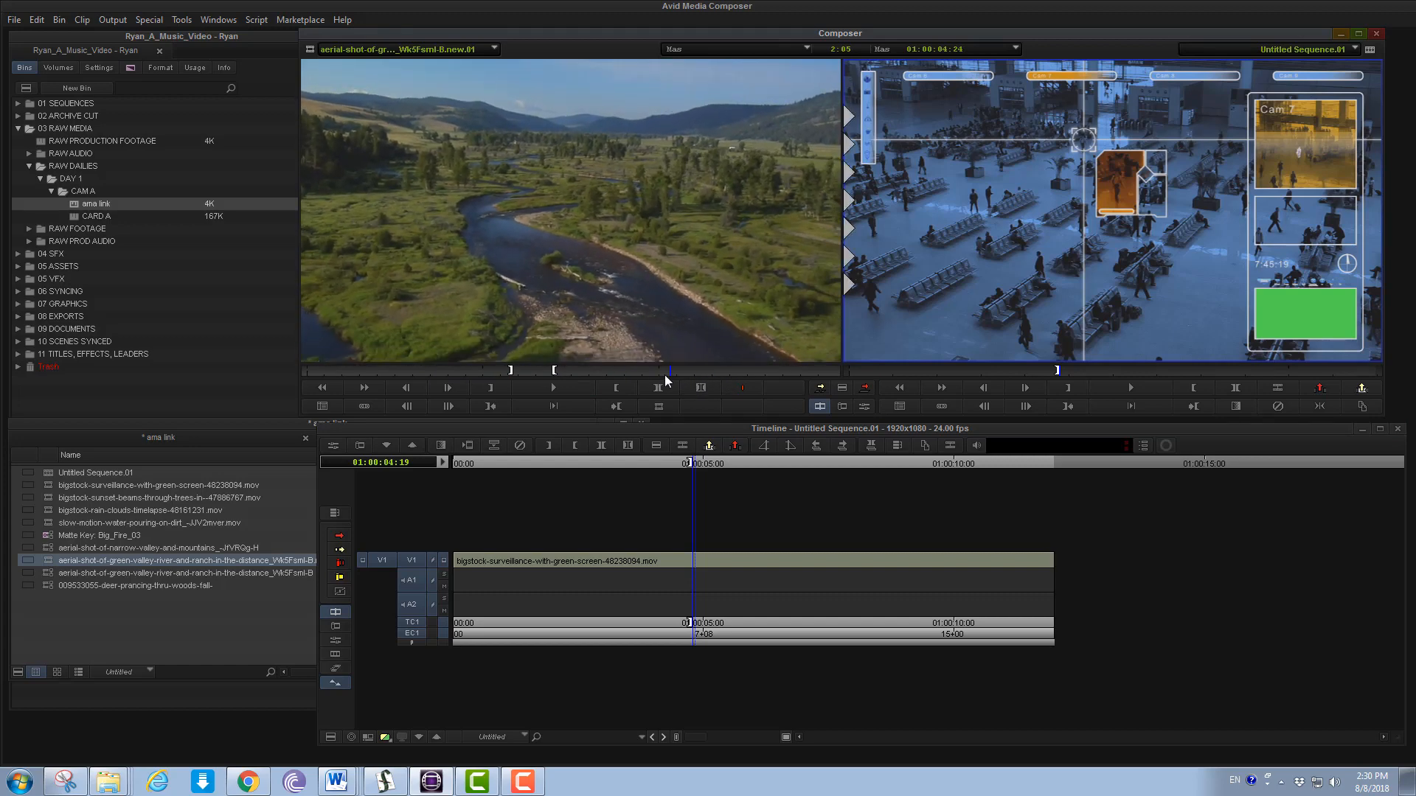
pyautogui.press('g')
# Replace the sequence's in mark with one at 01:00:03:06 and mark the out point at 01:00:07:02
pyautogui.click(809, 463)
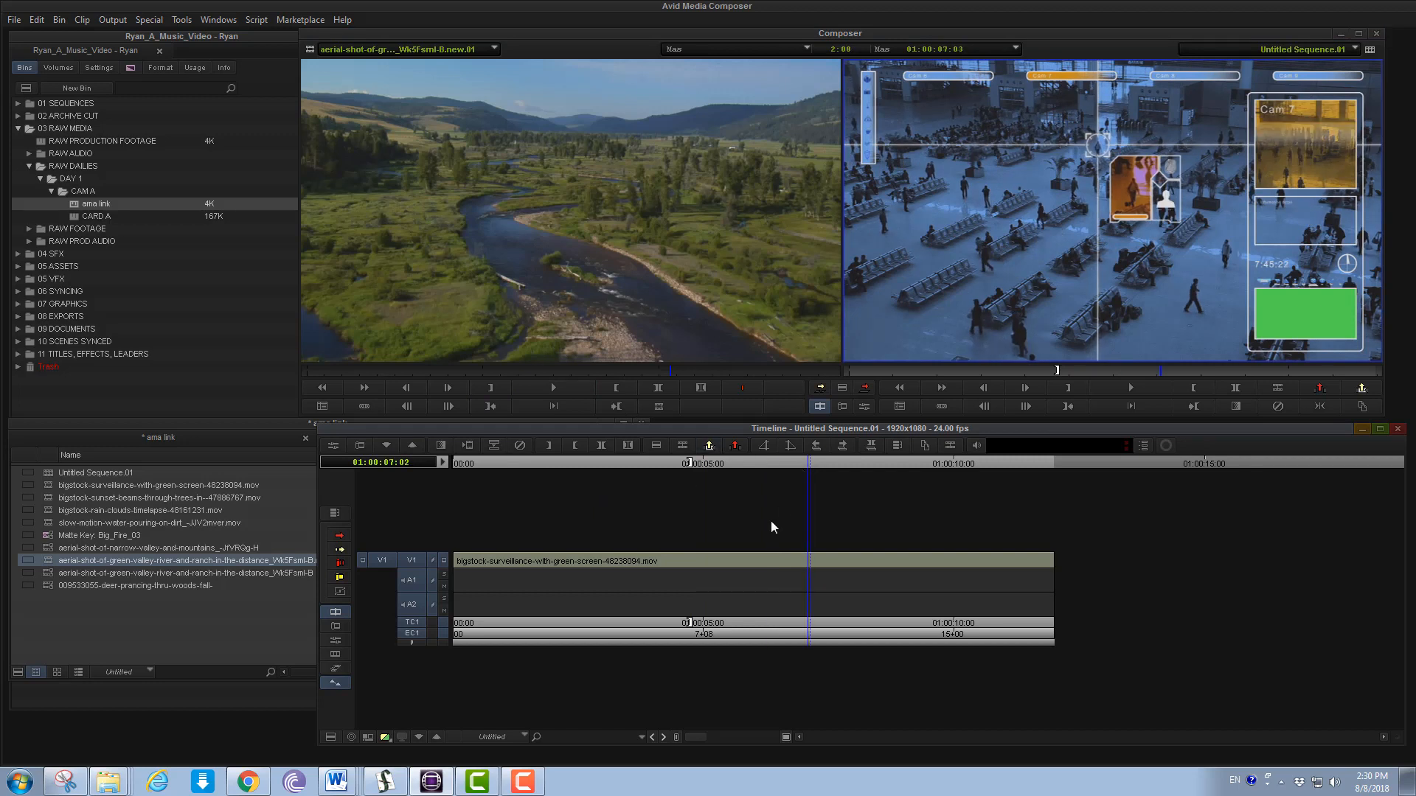
pyautogui.press('d')
pyautogui.moveTo(812, 459); pyautogui.dragTo(474, 485)
pyautogui.moveTo(837, 512); pyautogui.dragTo(637, 542)
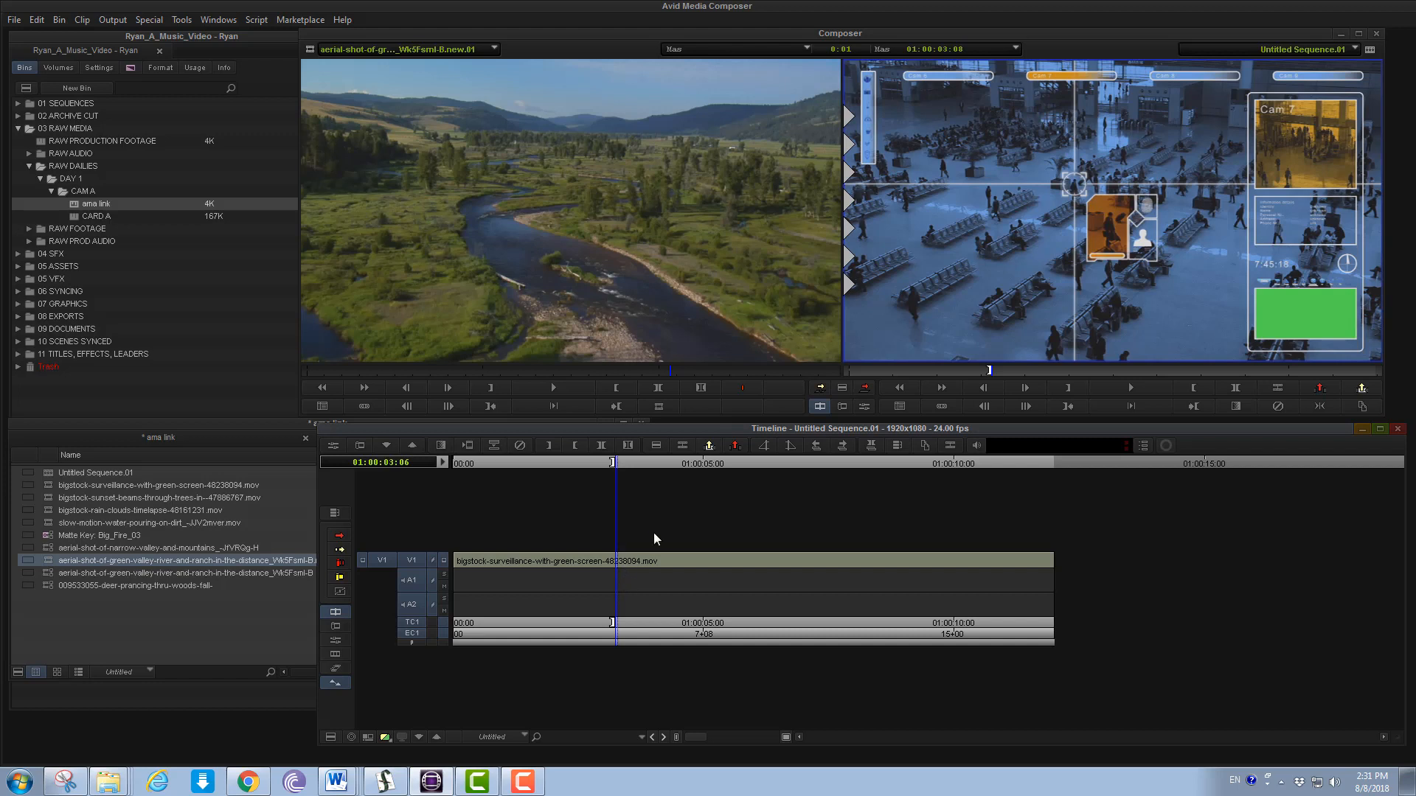
pyautogui.click(809, 463)
pyautogui.press('i')
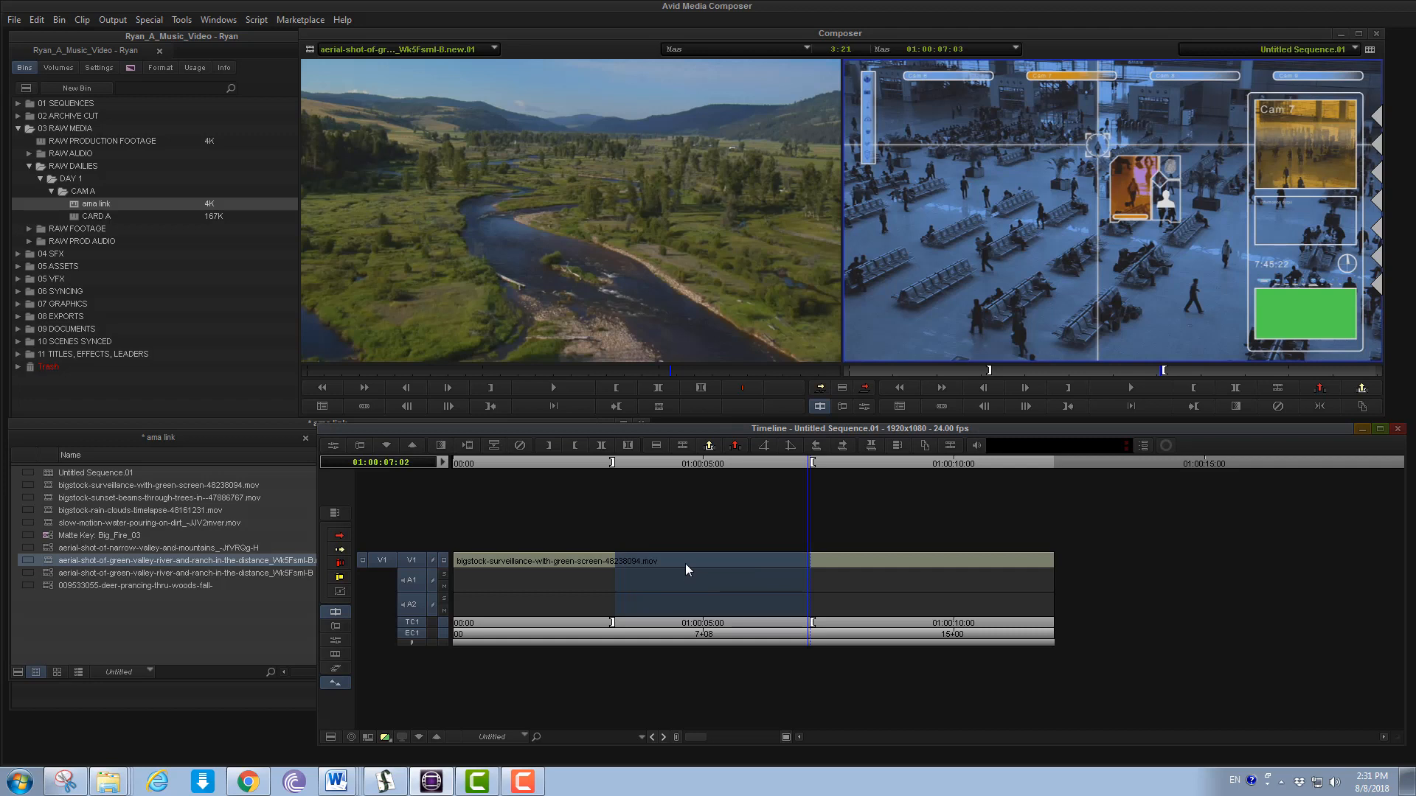
# Lift the marked section out of the sequence, scrub across the gap, and undo the lift
pyautogui.press('z')
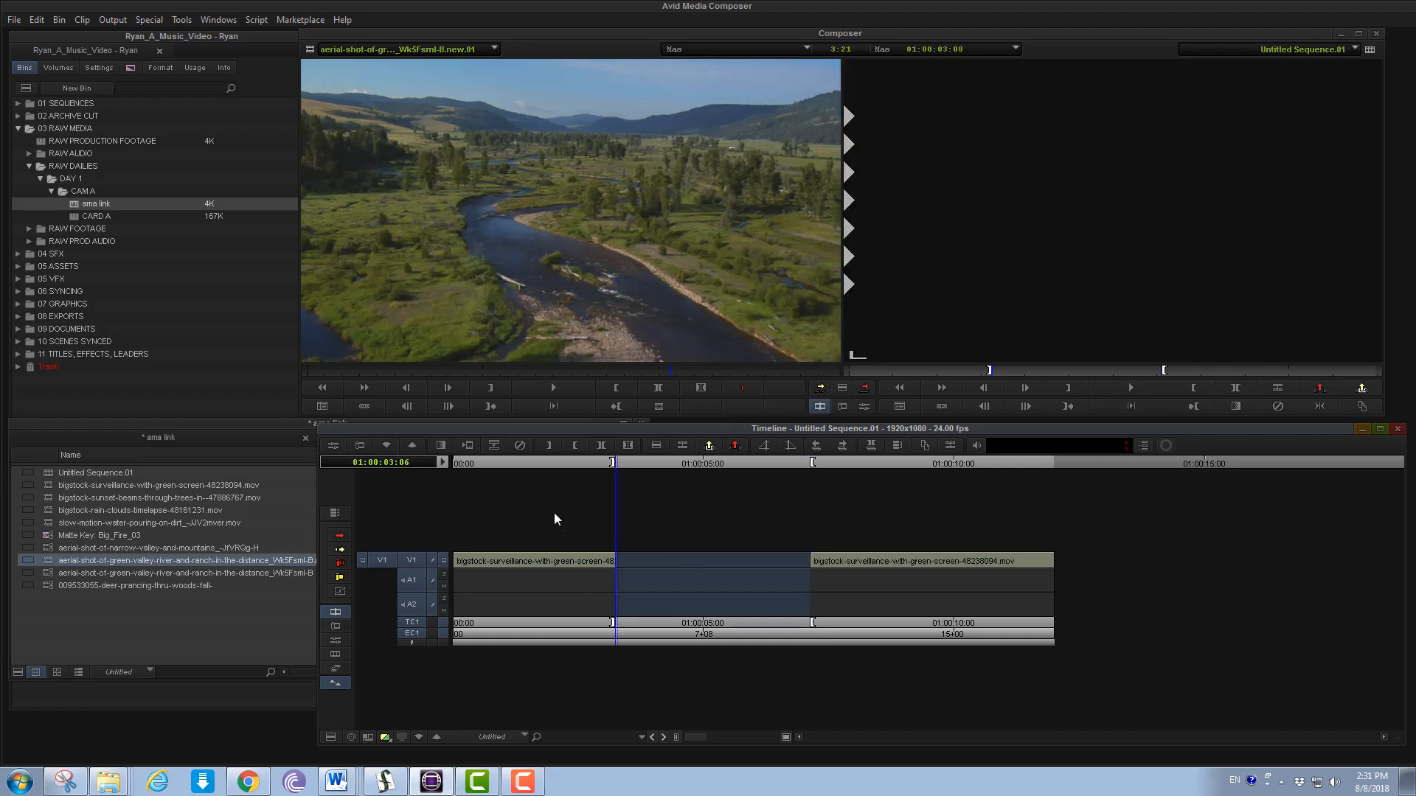
pyautogui.click(463, 463)
pyautogui.moveTo(463, 464); pyautogui.dragTo(1042, 490)
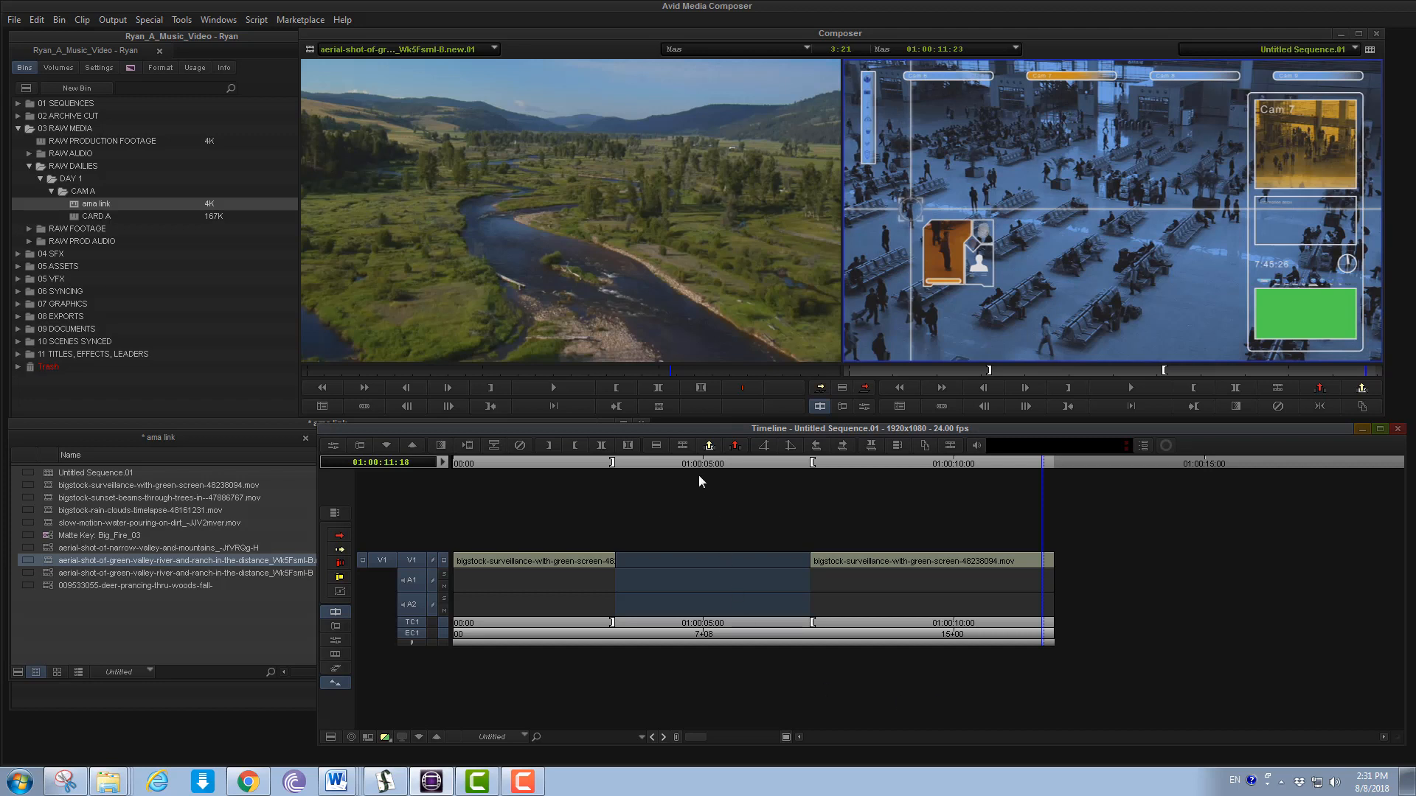
pyautogui.hotkey('ctrl', 'z')
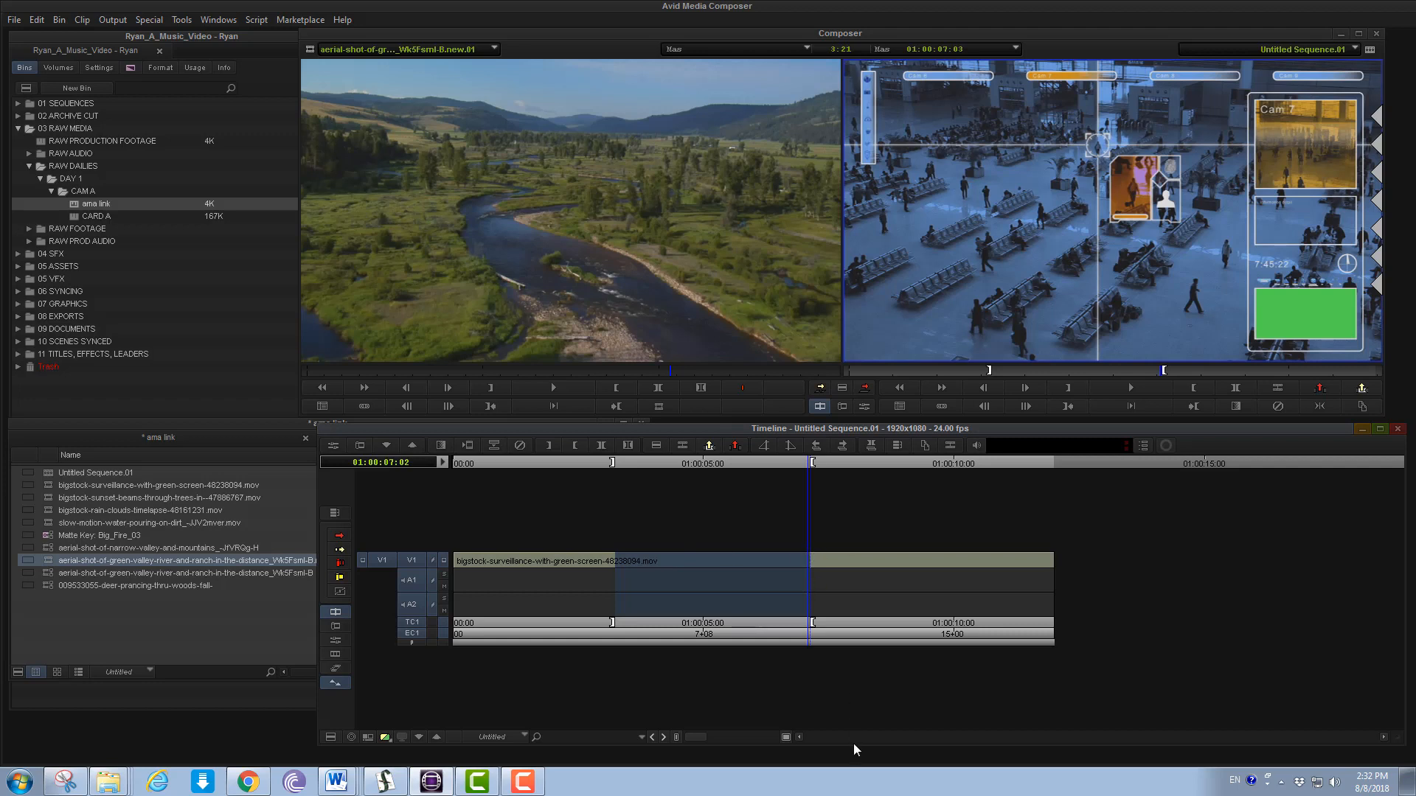
# Try extracting the marked section and lifting it again for comparison, undoing each edit
pyautogui.press('x')
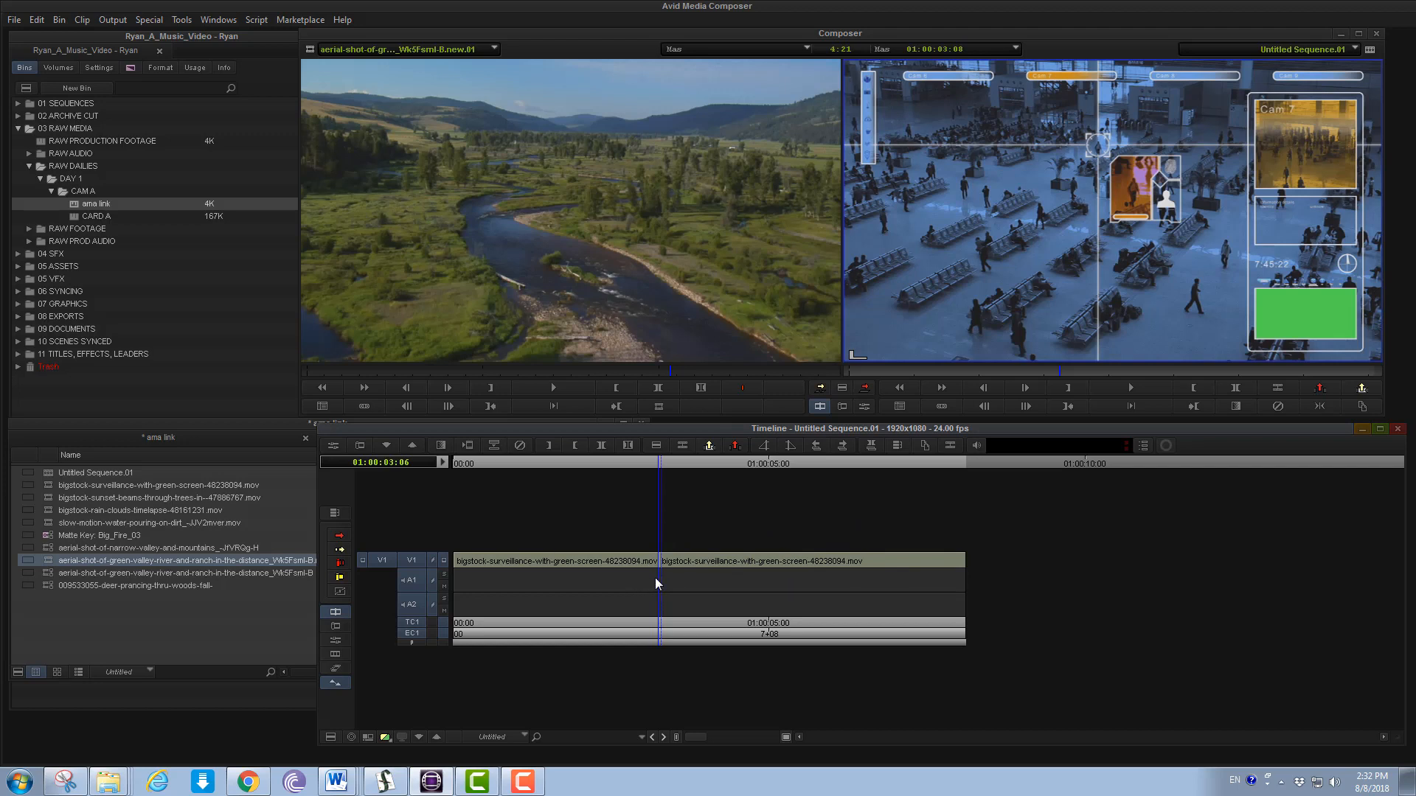
pyautogui.press('v')
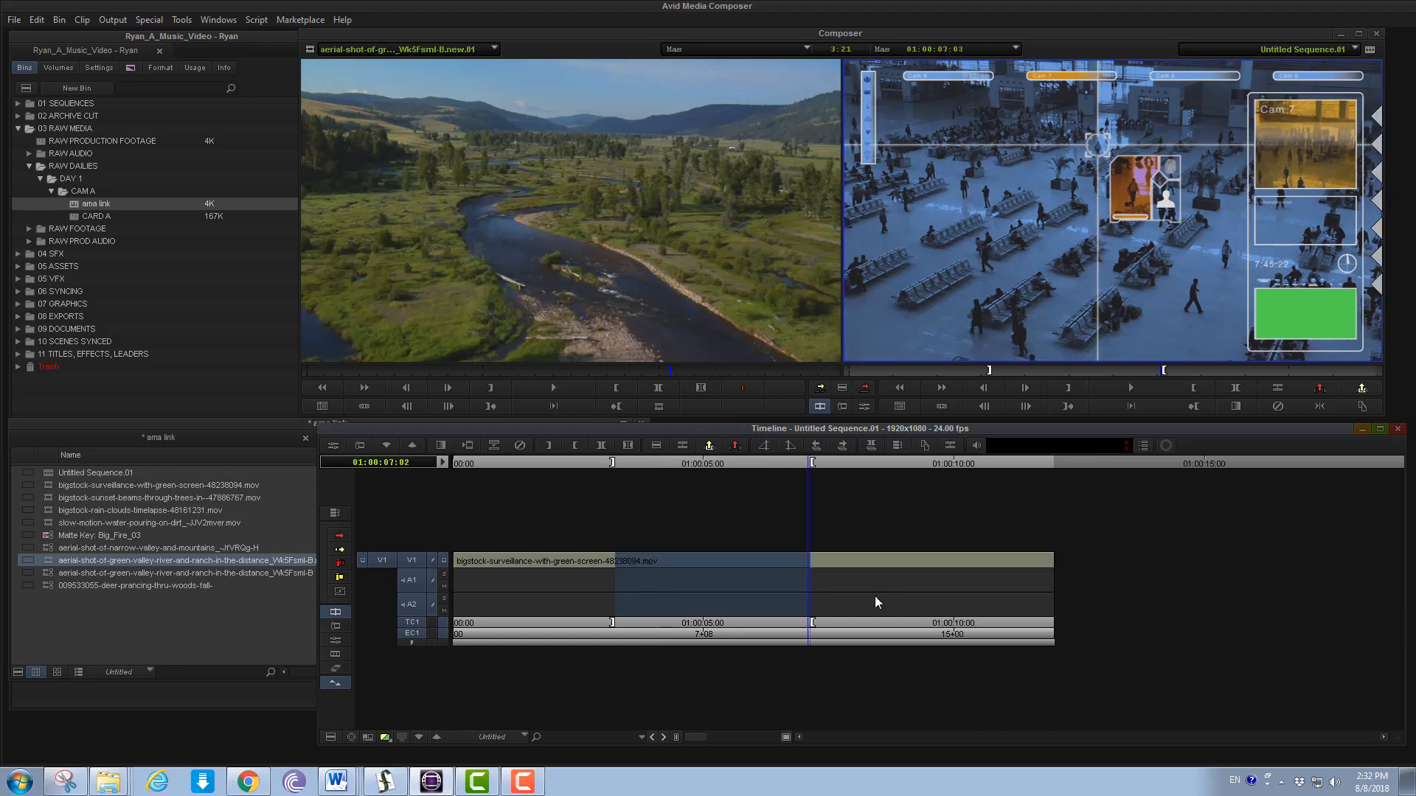
pyautogui.click(472, 462)
pyautogui.press('End')
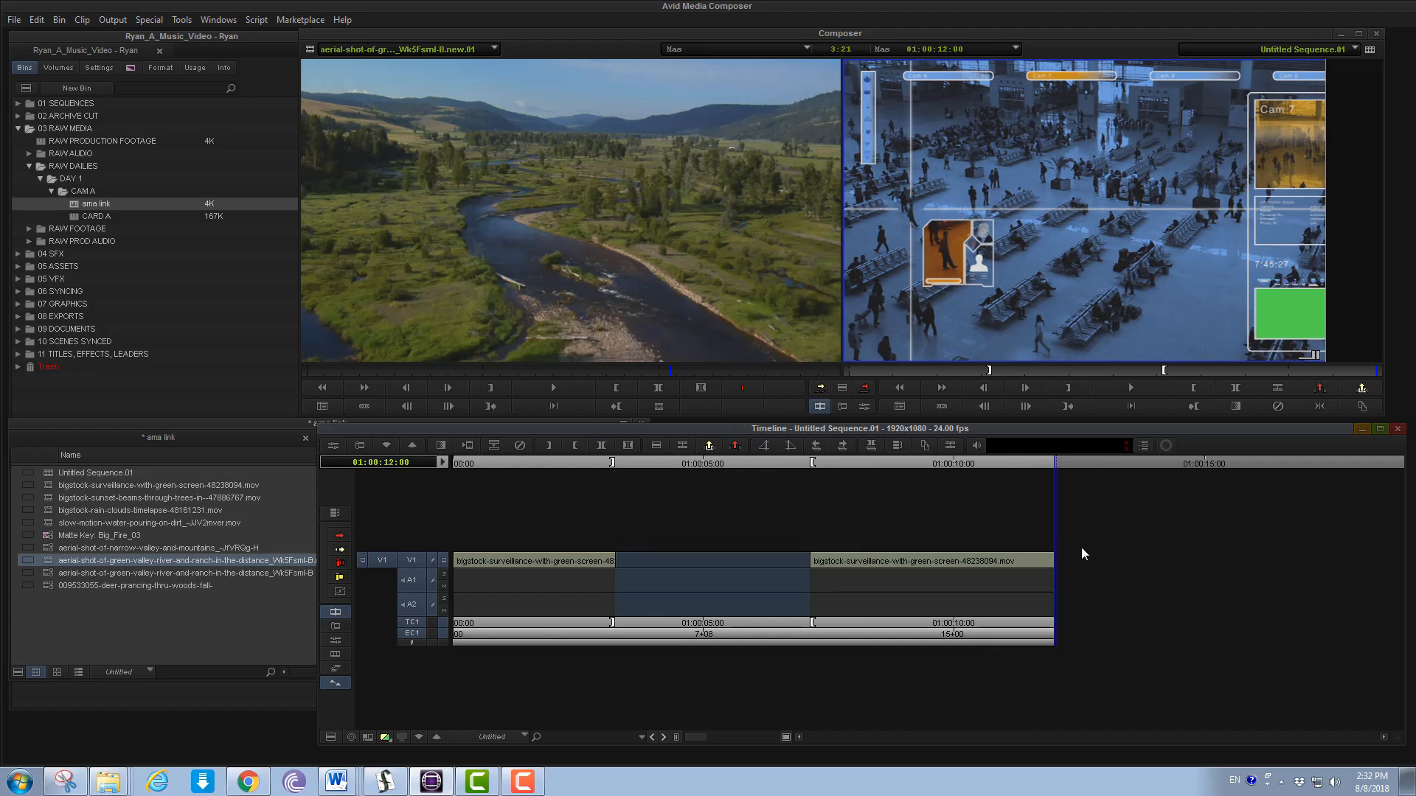
pyautogui.hotkey('ctrl', 'z')
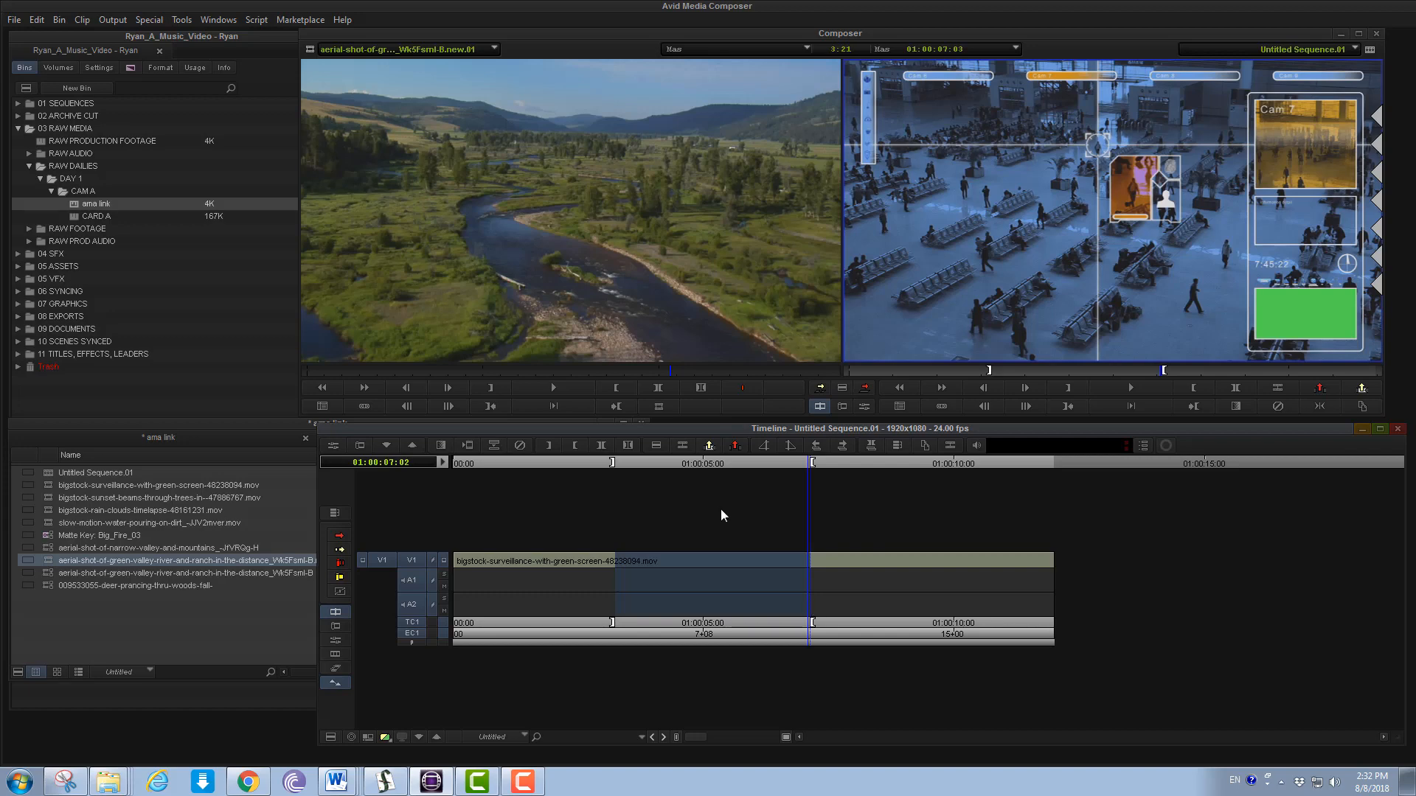
# Extract the section marked from 01:00:03:06 to 01:00:07:02 and scrub back from the shortened sequence's end
pyautogui.press('x')
pyautogui.press('End')
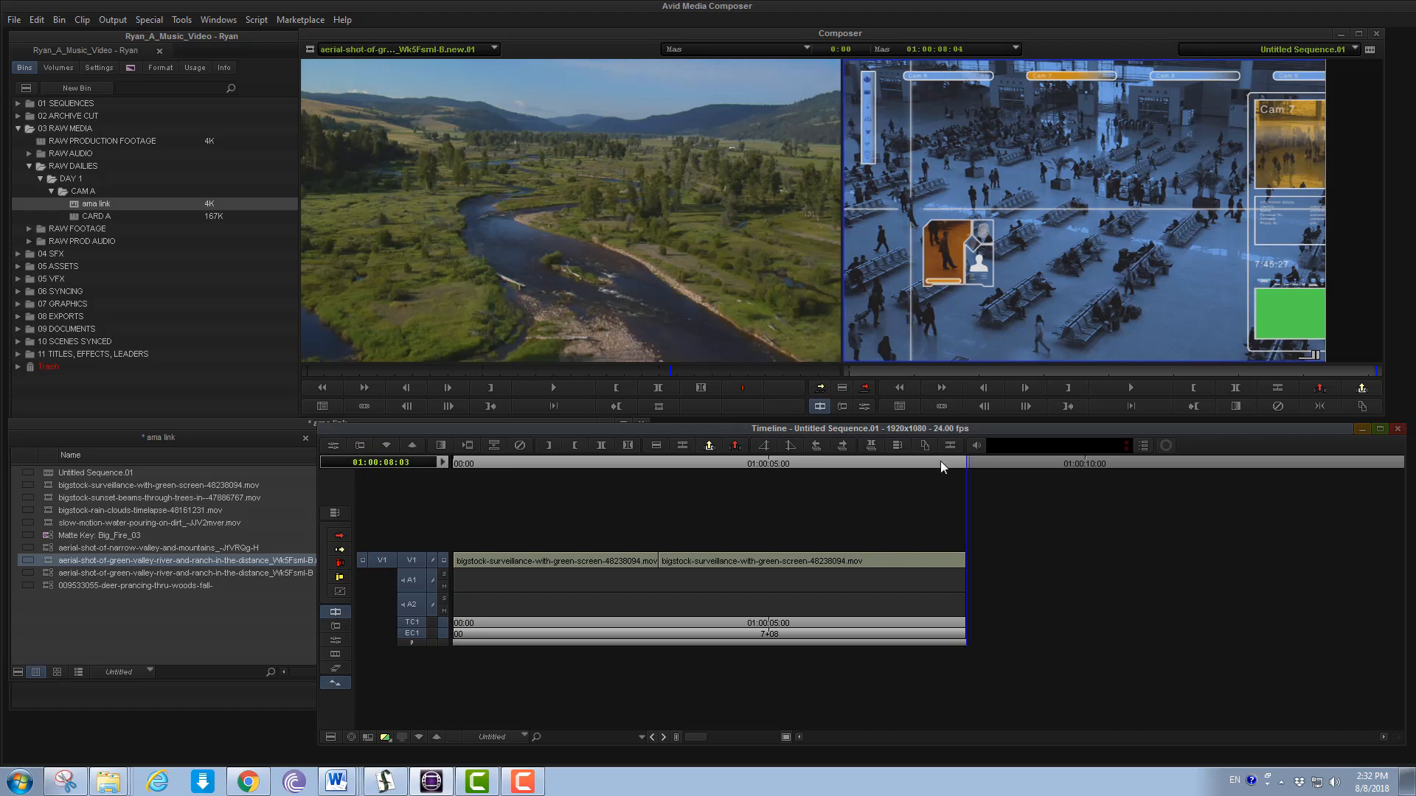
pyautogui.moveTo(940, 462); pyautogui.dragTo(711, 465)
# Mark a section spanning the cut between the two surveillance clips, from 01:00:02:11 to 01:00:04:16
pyautogui.click(609, 461)
pyautogui.press('i')
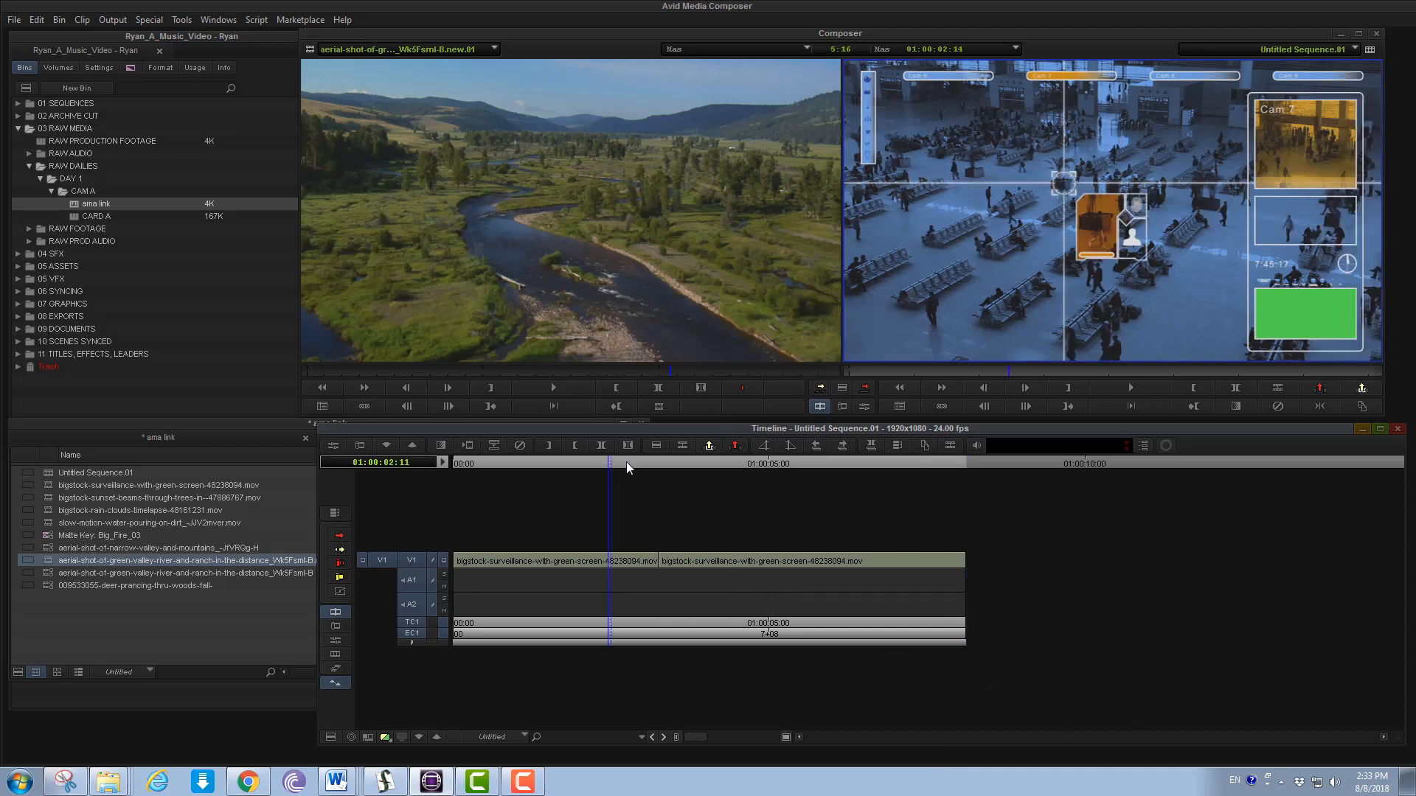
pyautogui.click(749, 464)
pyautogui.press('o')
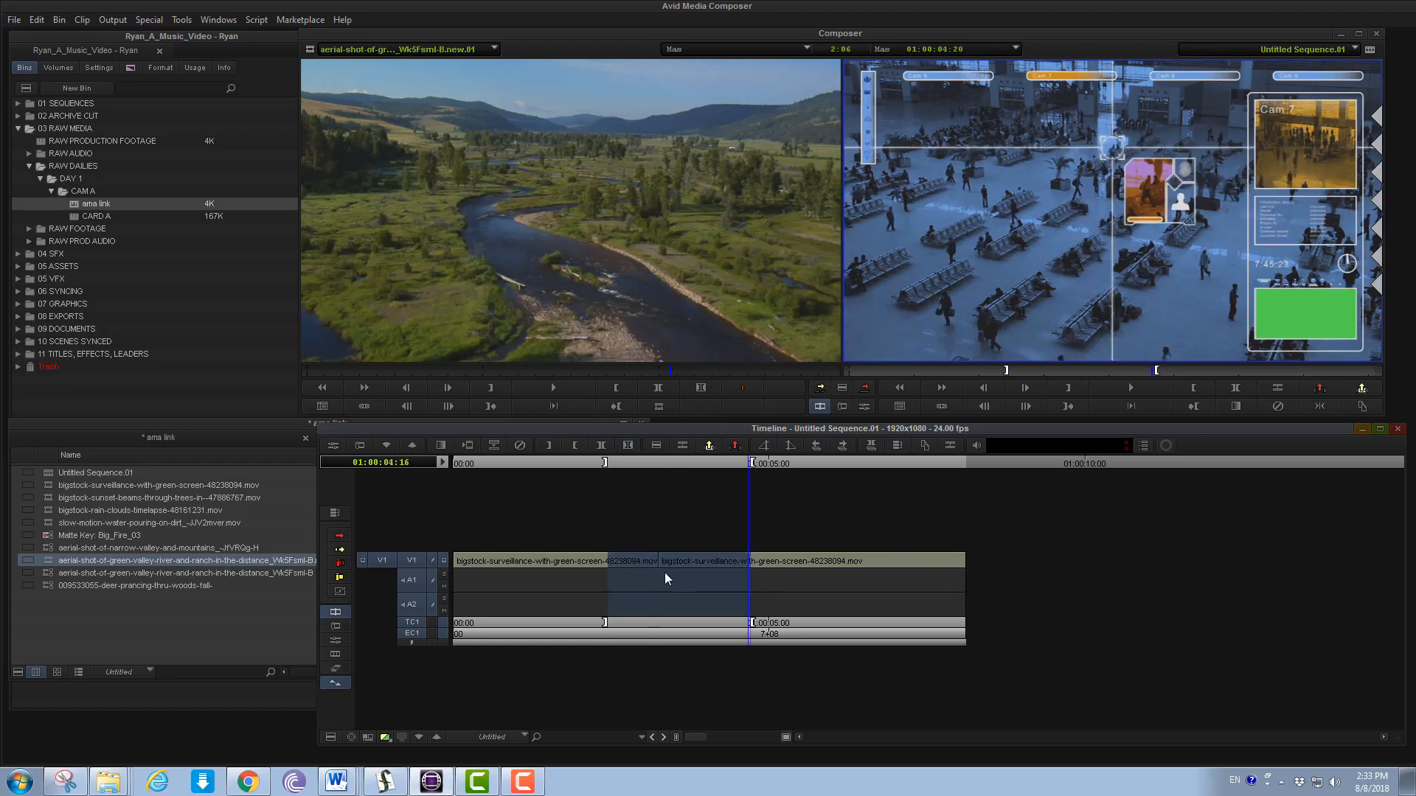
# Try lifting and then extracting the marked section across the surveillance cut, undoing each edit
pyautogui.press('z')
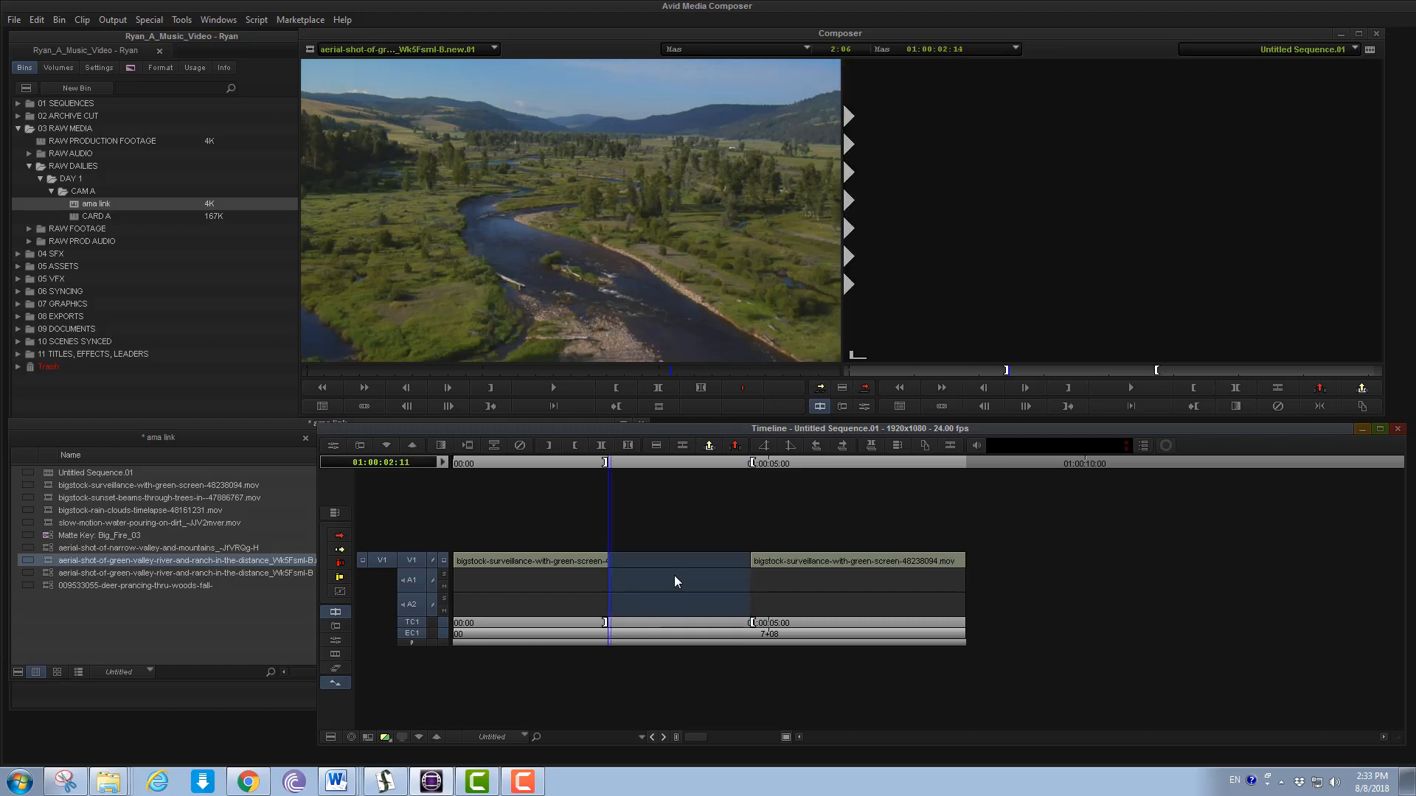
pyautogui.hotkey('ctrl', 'z')
pyautogui.press('x')
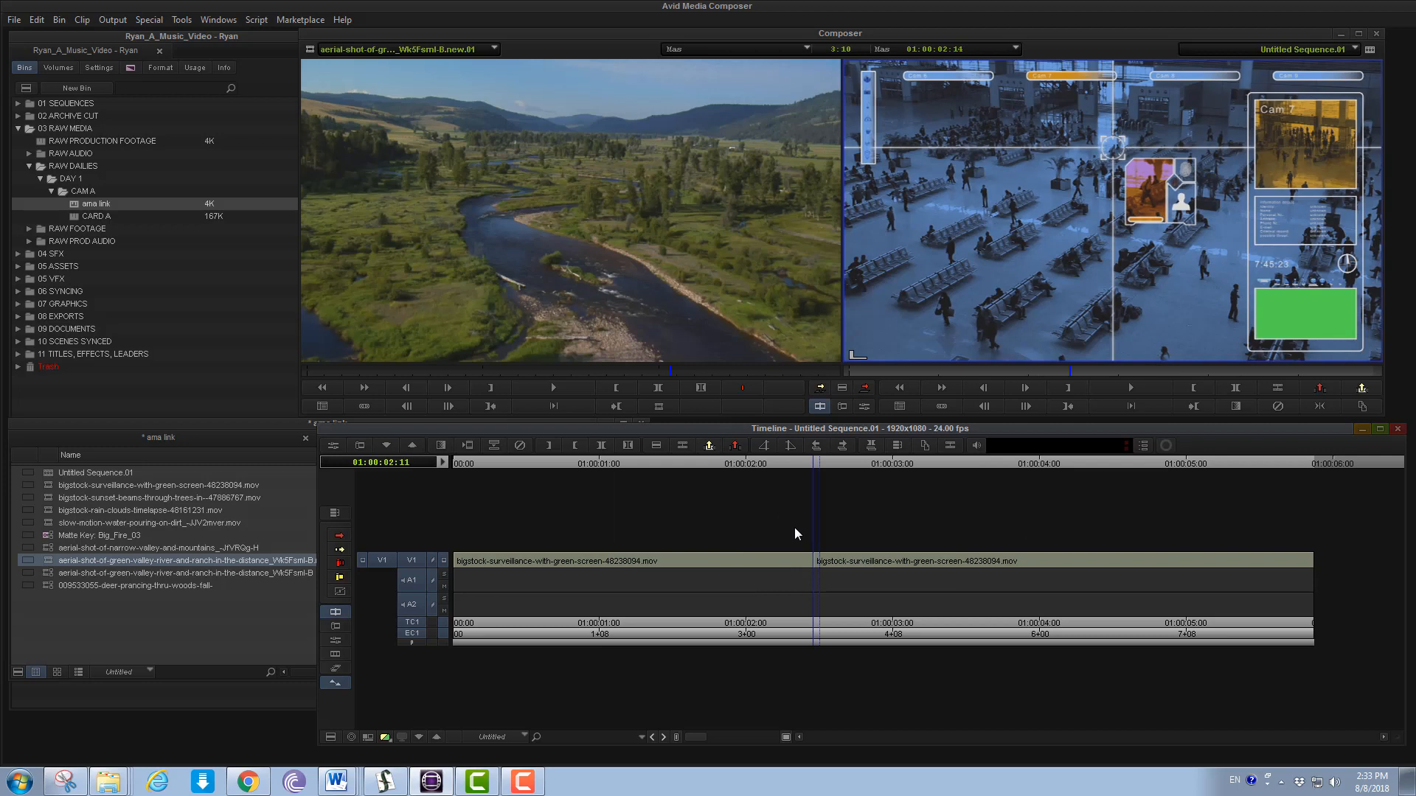
pyautogui.hotkey('ctrl', 'z')
# Load the surveillance clip and then the sunset-beams clip as the source, narrowing the widened ama link bin window
pyautogui.click(575, 464)
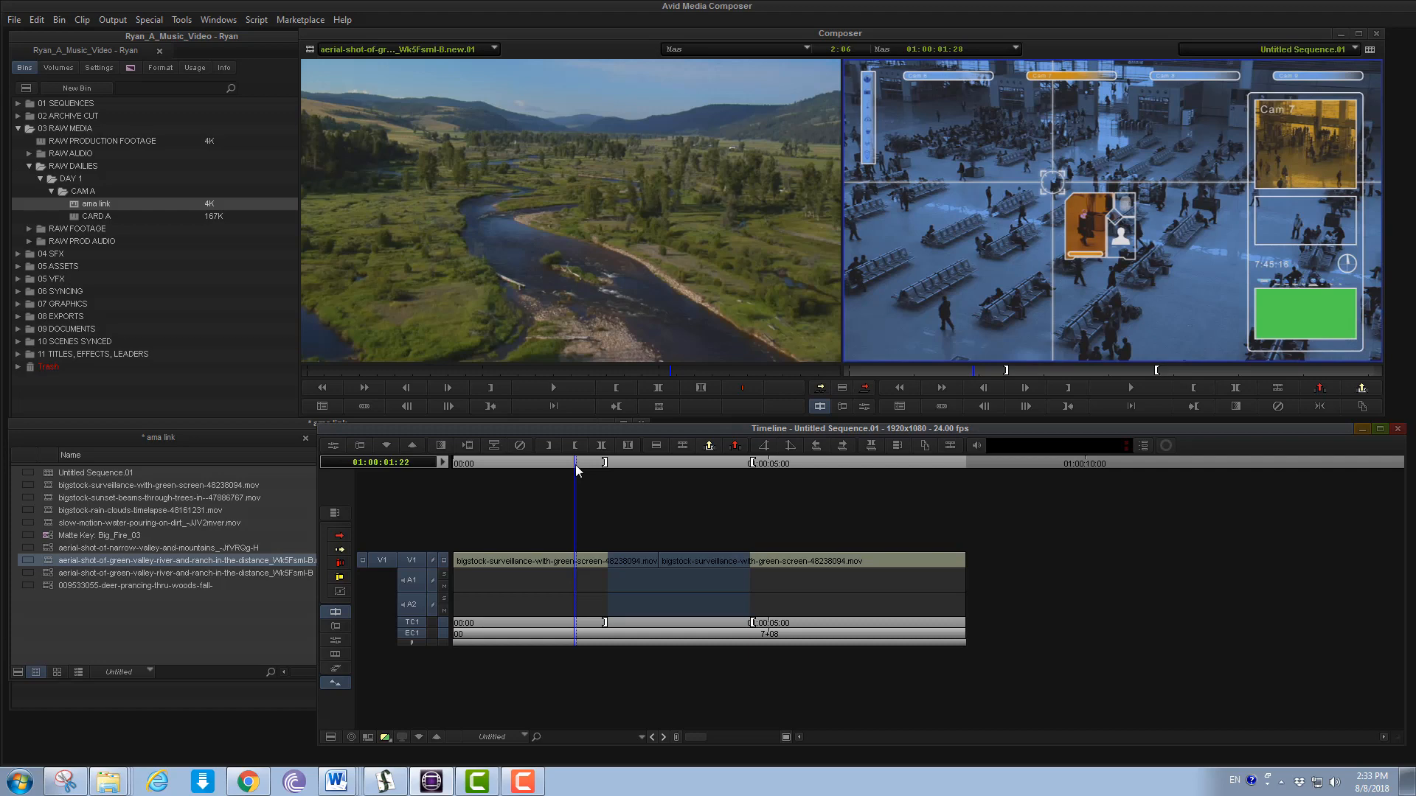
pyautogui.doubleClick(50, 487)
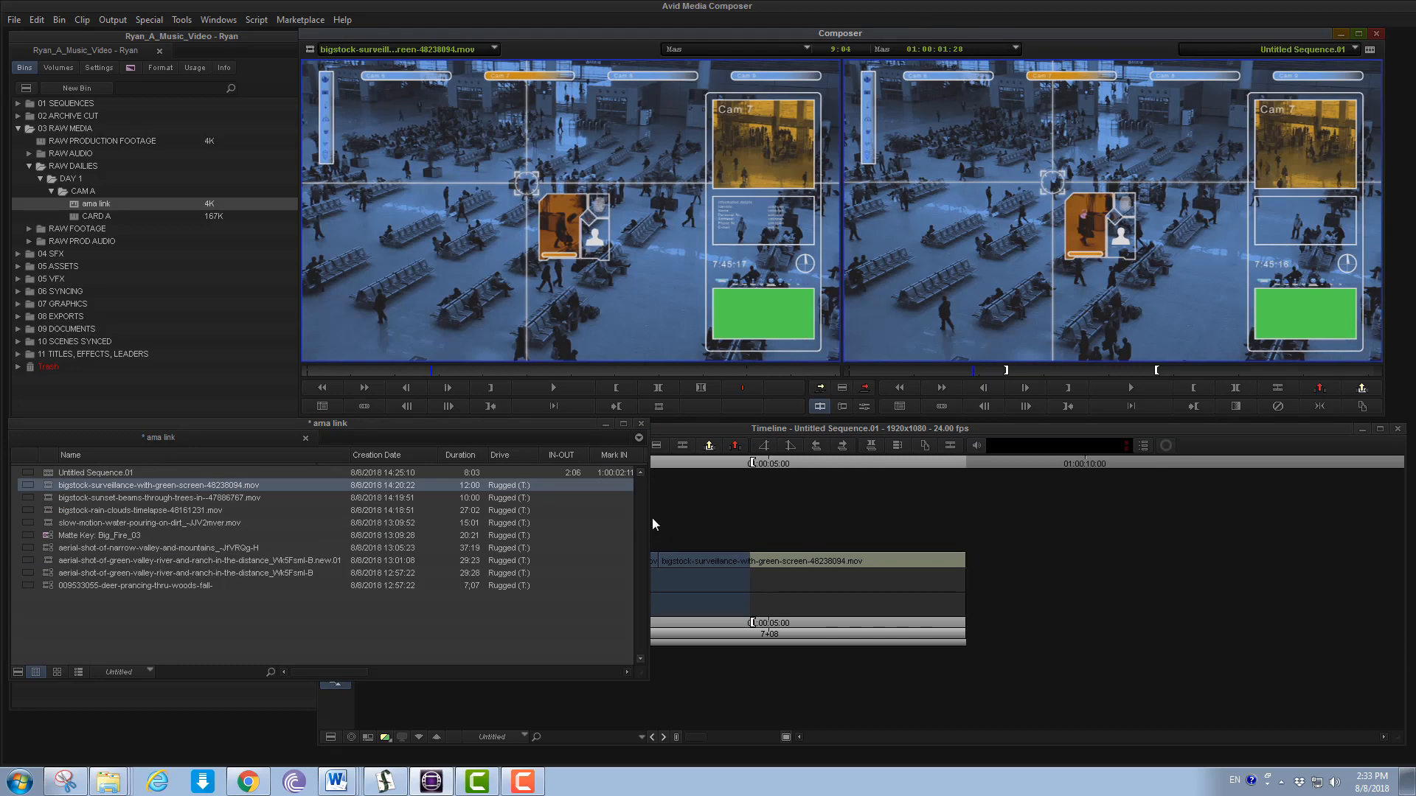
pyautogui.moveTo(647, 512); pyautogui.dragTo(307, 511)
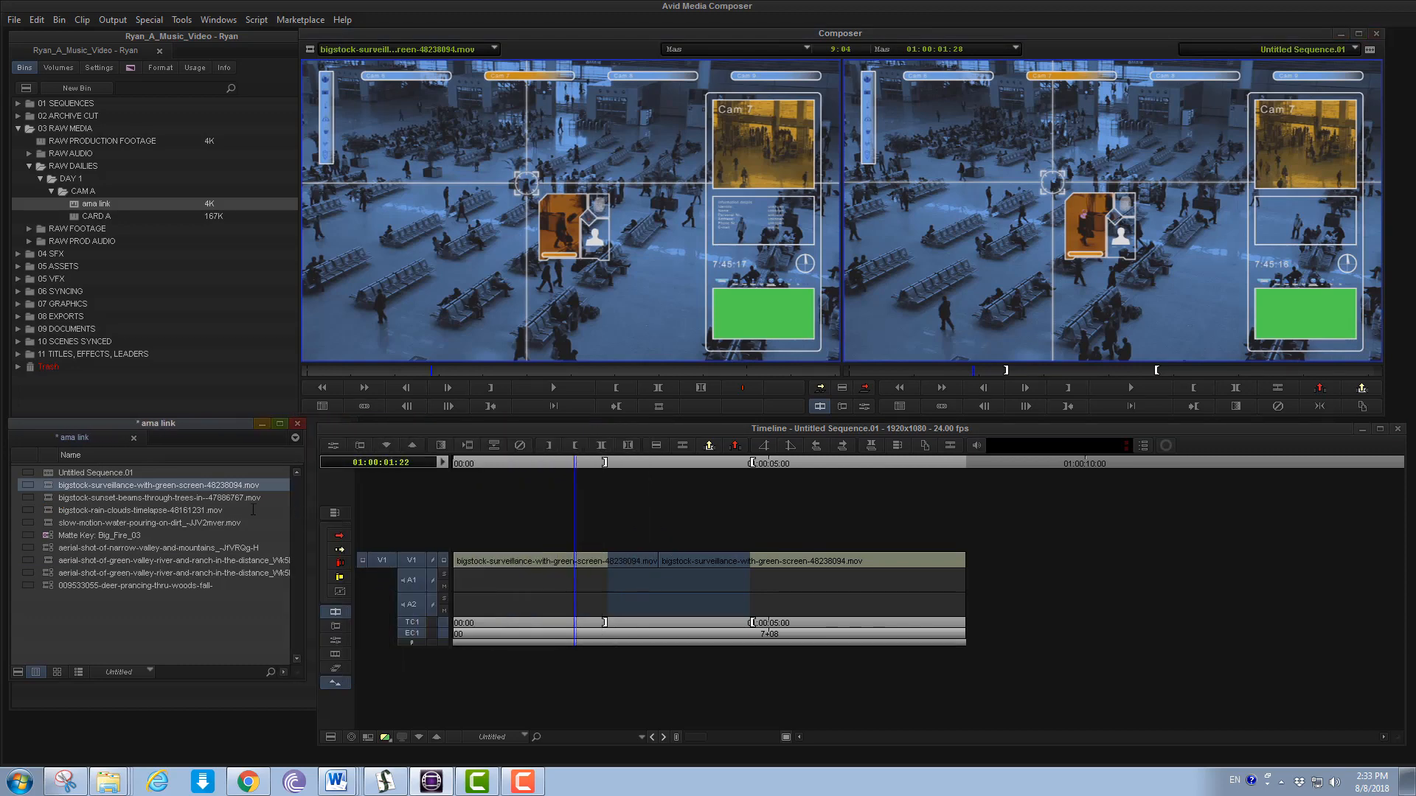
pyautogui.doubleClick(48, 499)
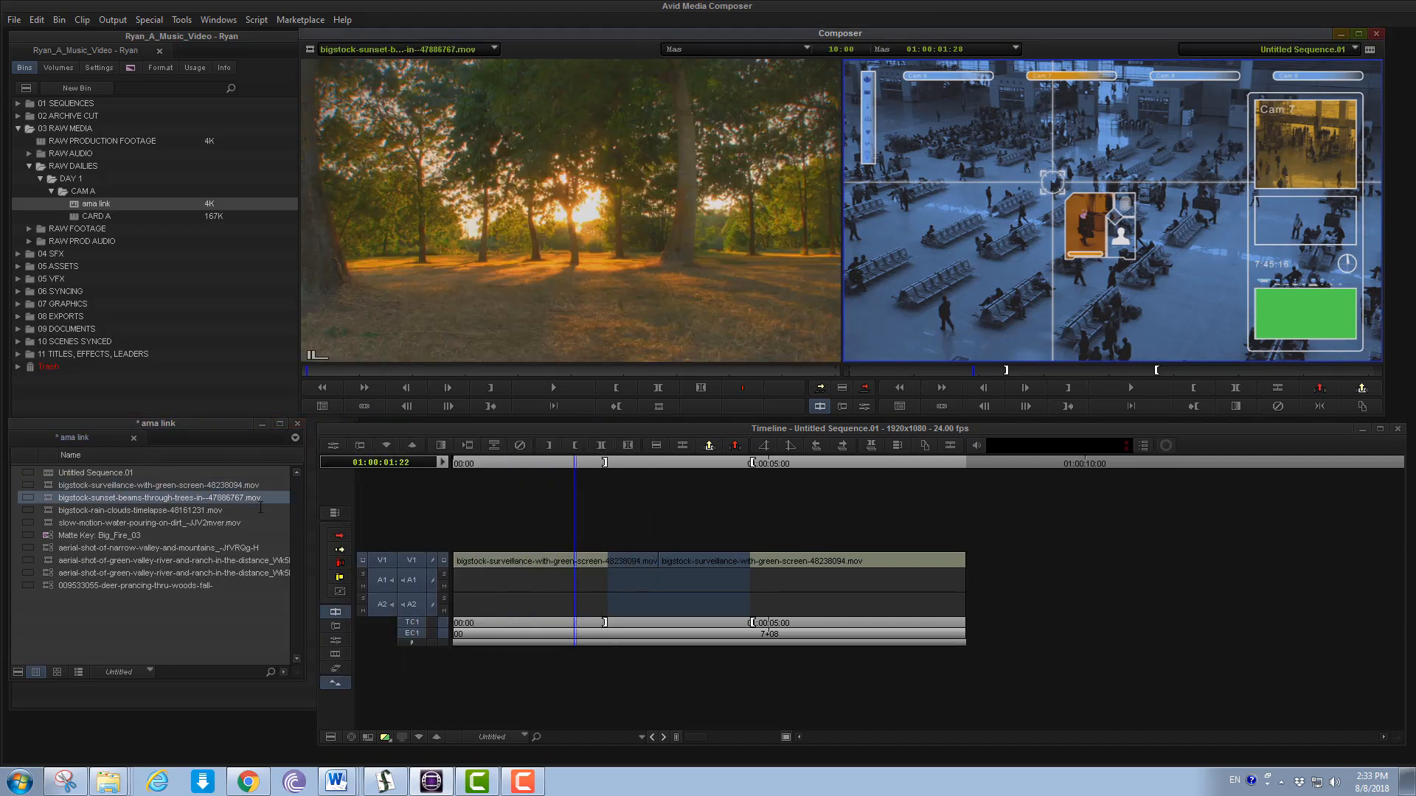
# Play and scrub the sequence through the marked section and past its out point
pyautogui.click(525, 458)
pyautogui.press('space')
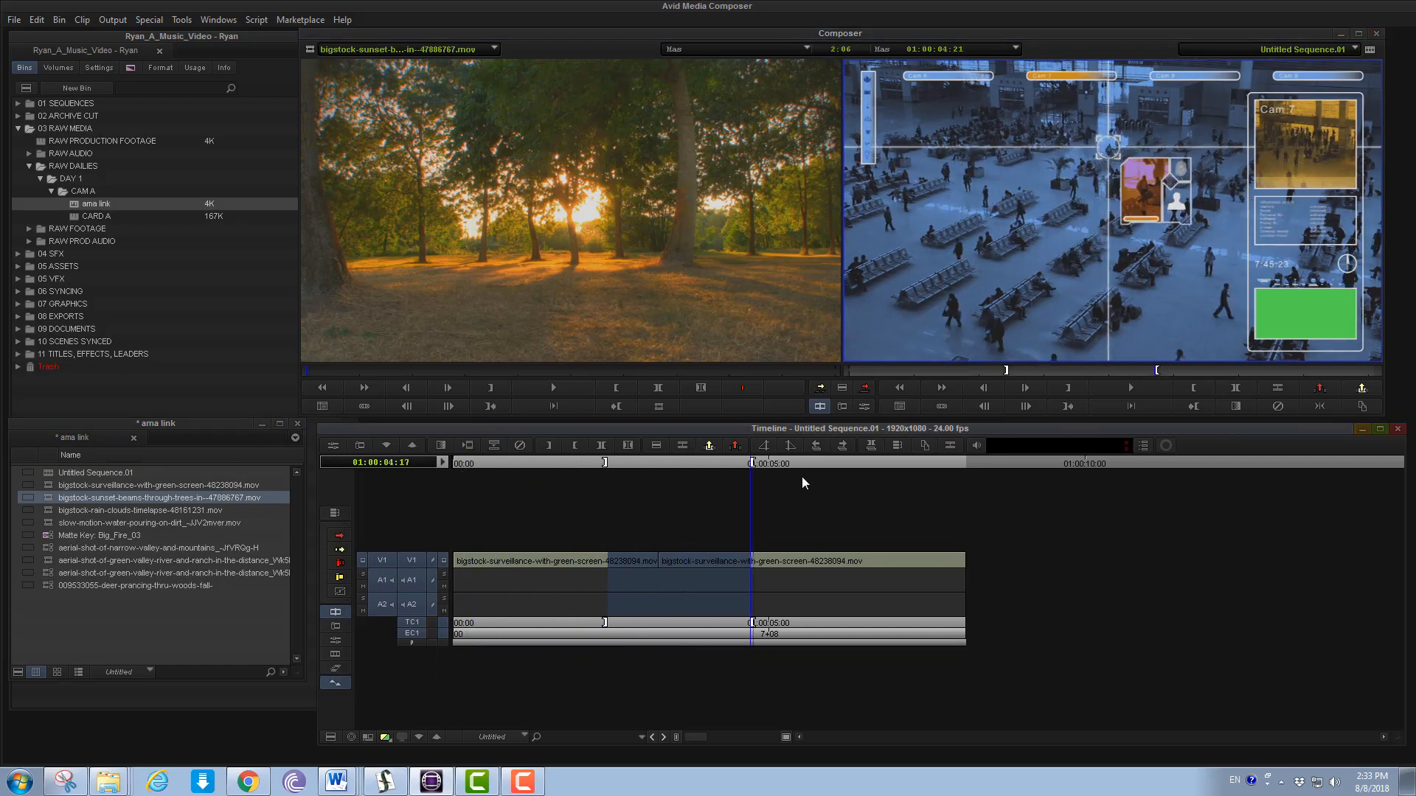
pyautogui.moveTo(895, 484); pyautogui.dragTo(804, 522)
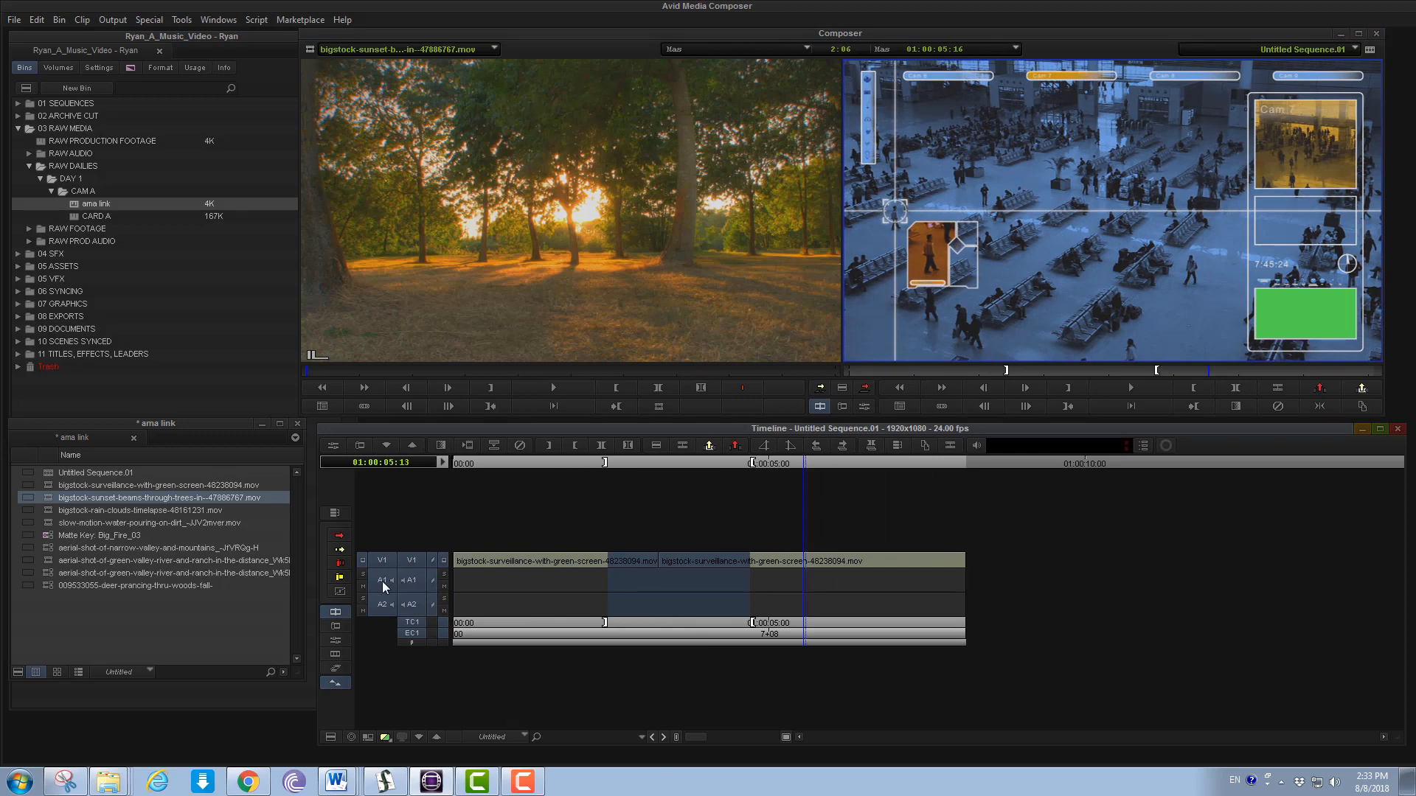
# Load the surveillance clip in the source monitor and play it from an early frame
pyautogui.doubleClick(51, 486)
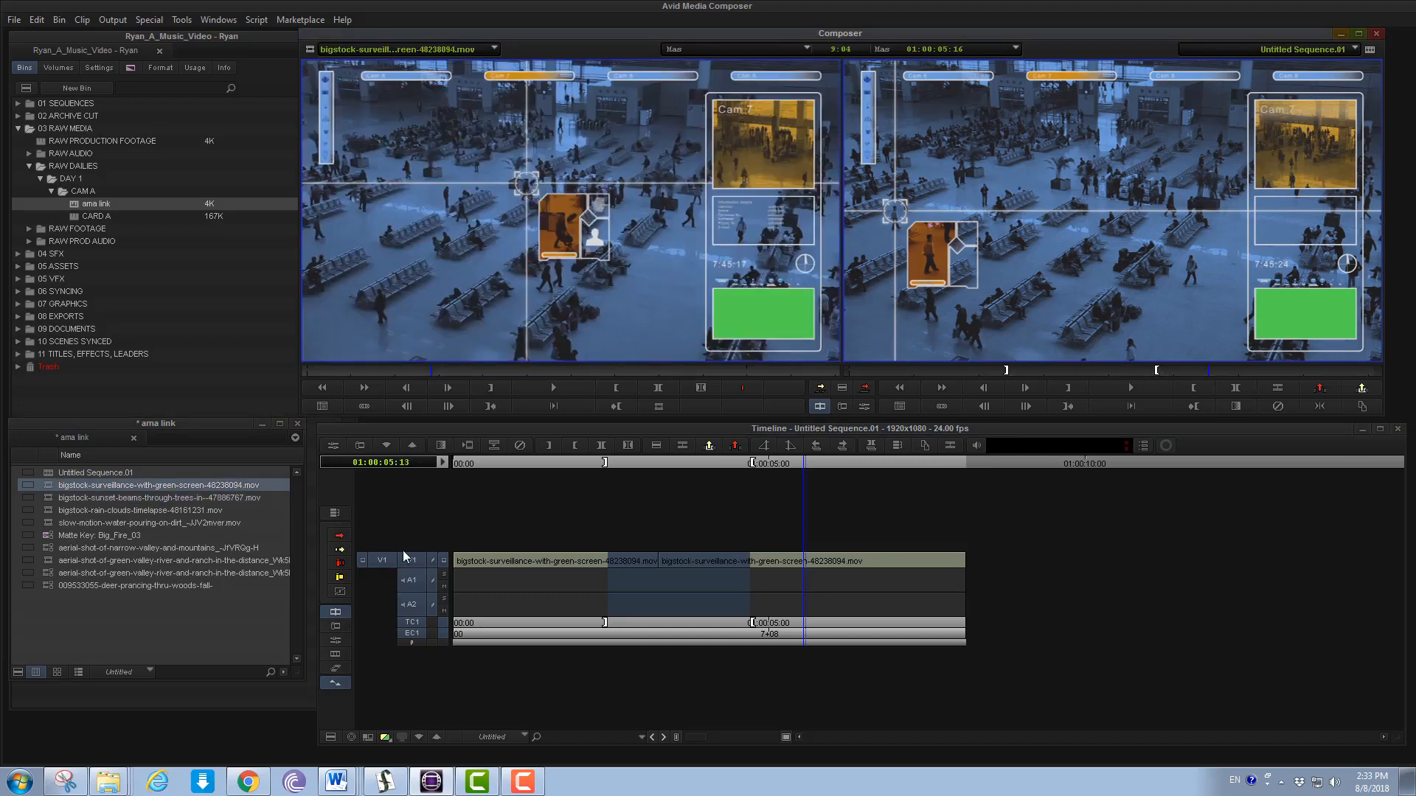
pyautogui.click(368, 370)
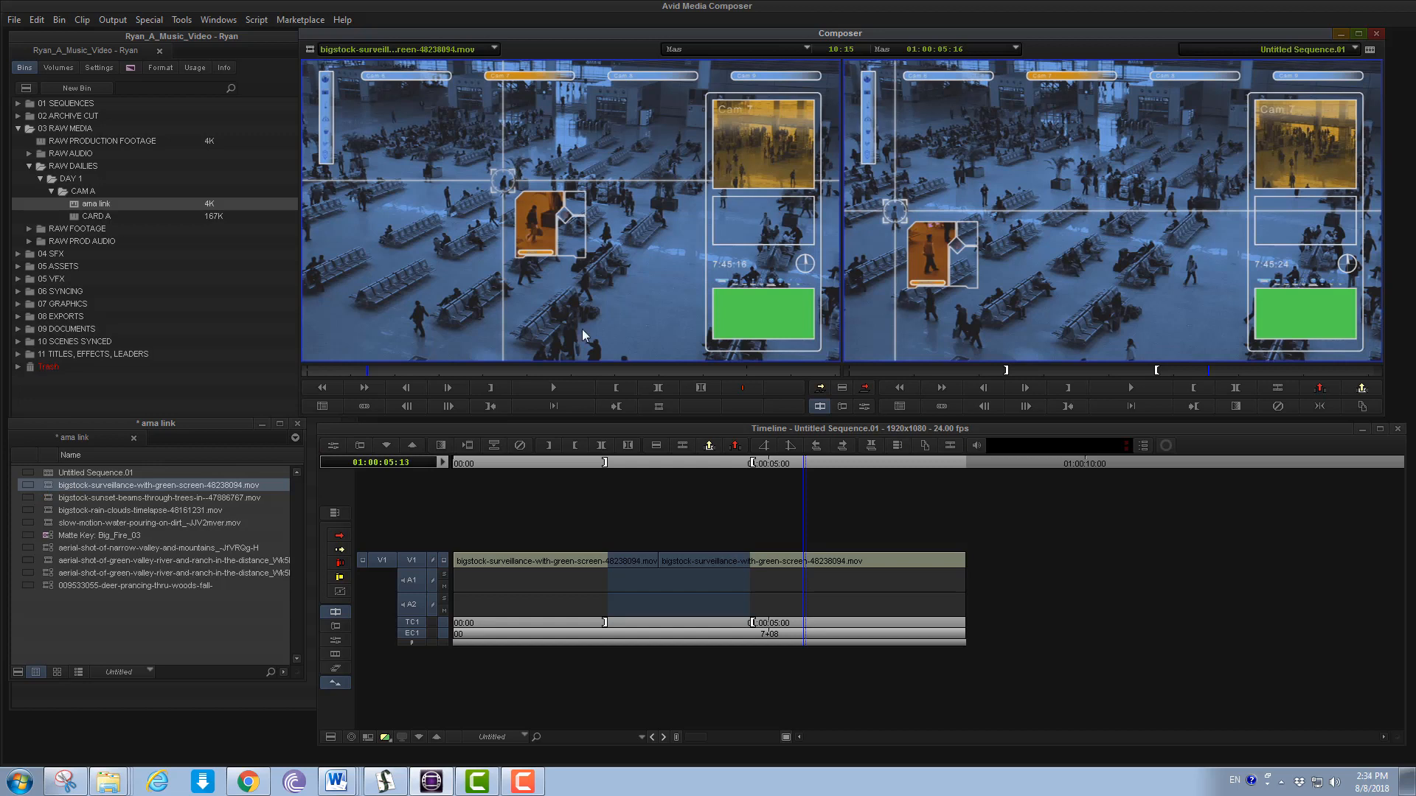
pyautogui.click(559, 393)
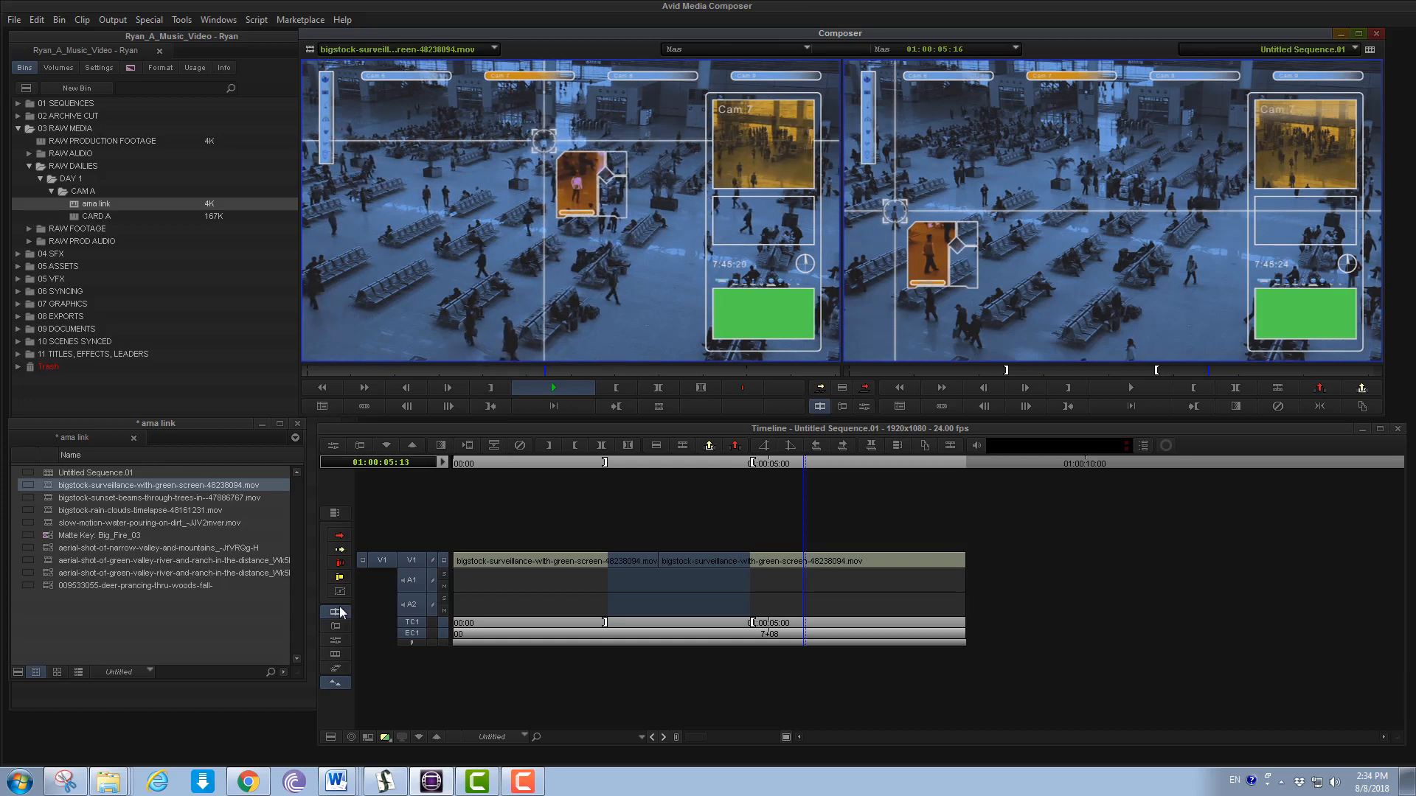
pyautogui.press('space')
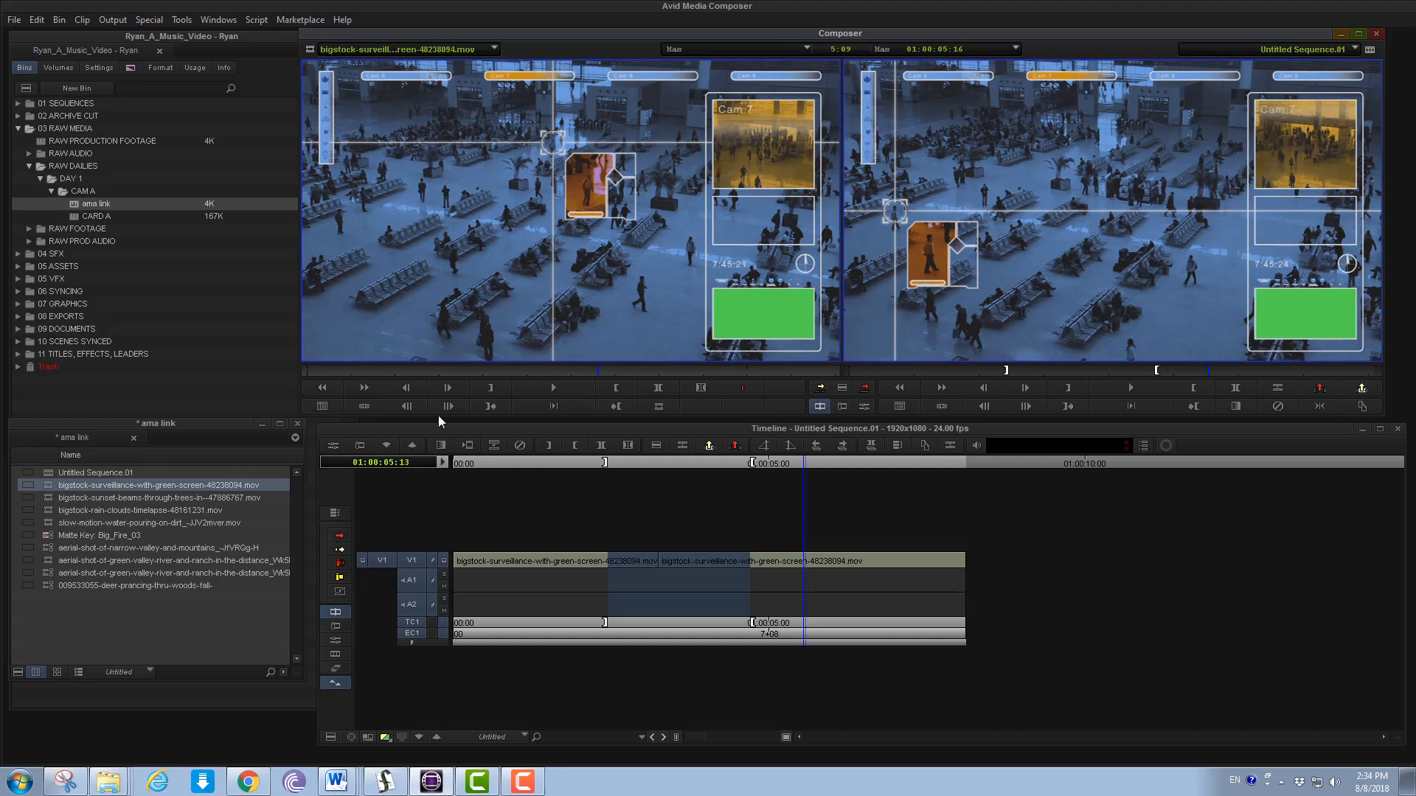
# Load the sunset-beams clip, preview it, and add its video and audio after the sequence's last clip at 01:00:08:03
pyautogui.doubleClick(47, 499)
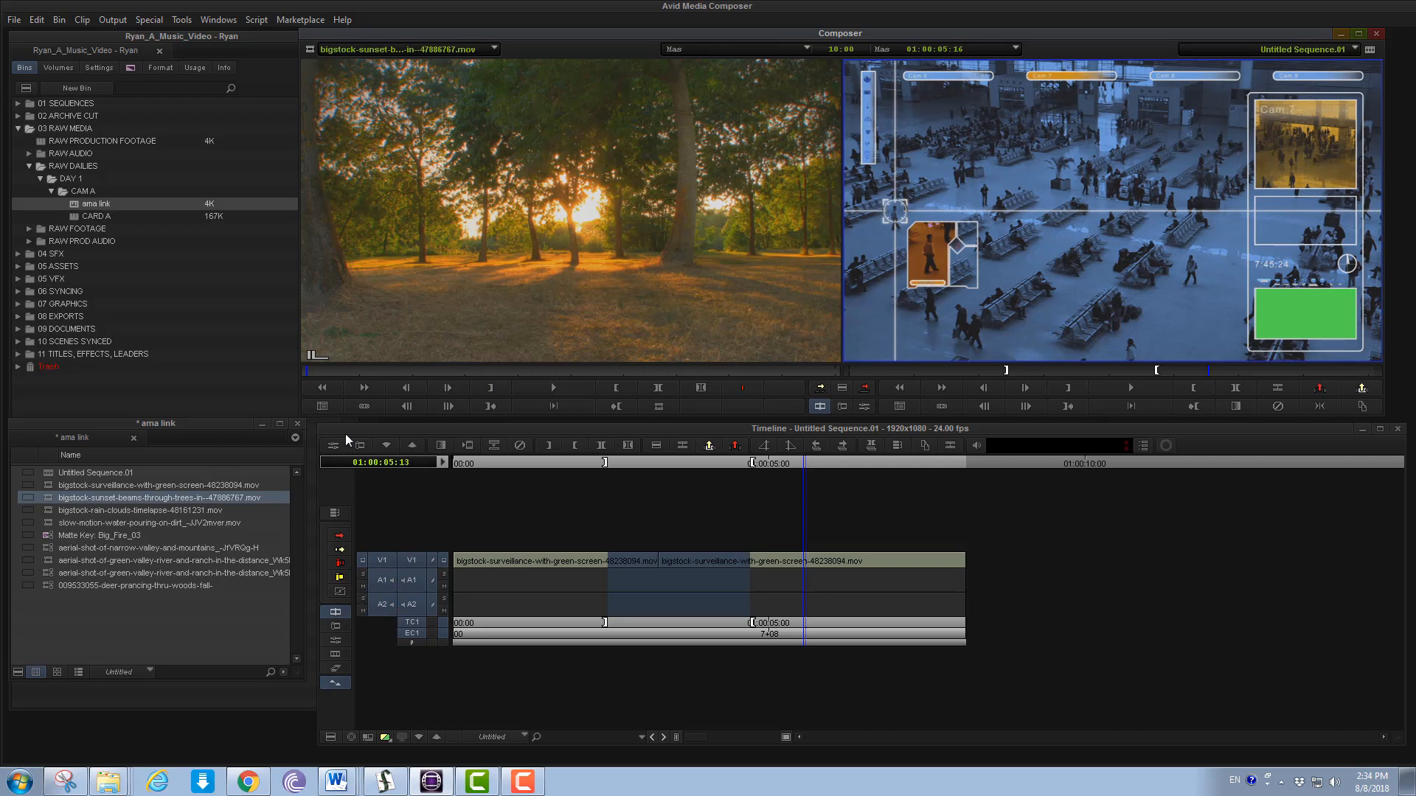
pyautogui.click(331, 371)
pyautogui.press('space')
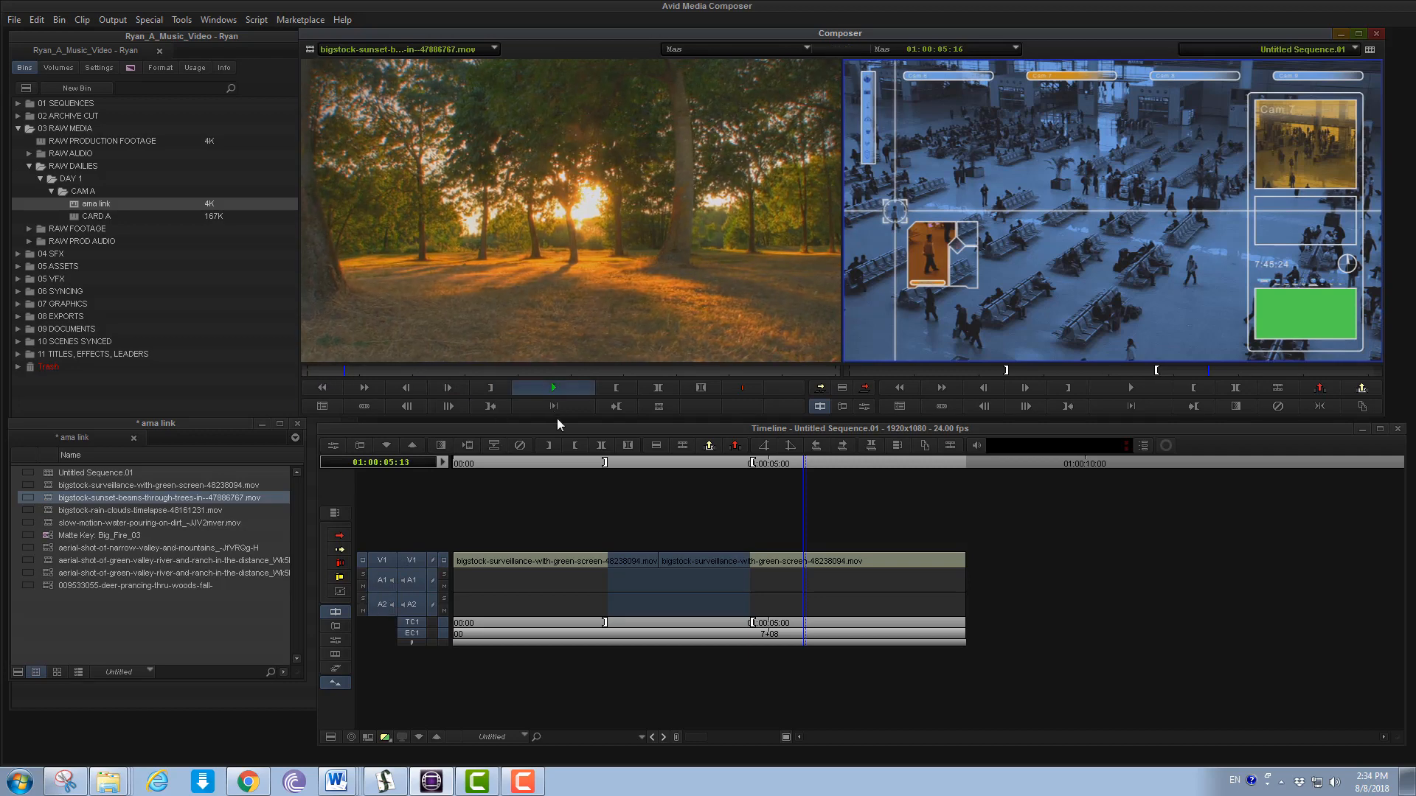
pyautogui.moveTo(538, 234); pyautogui.dragTo(1012, 603)
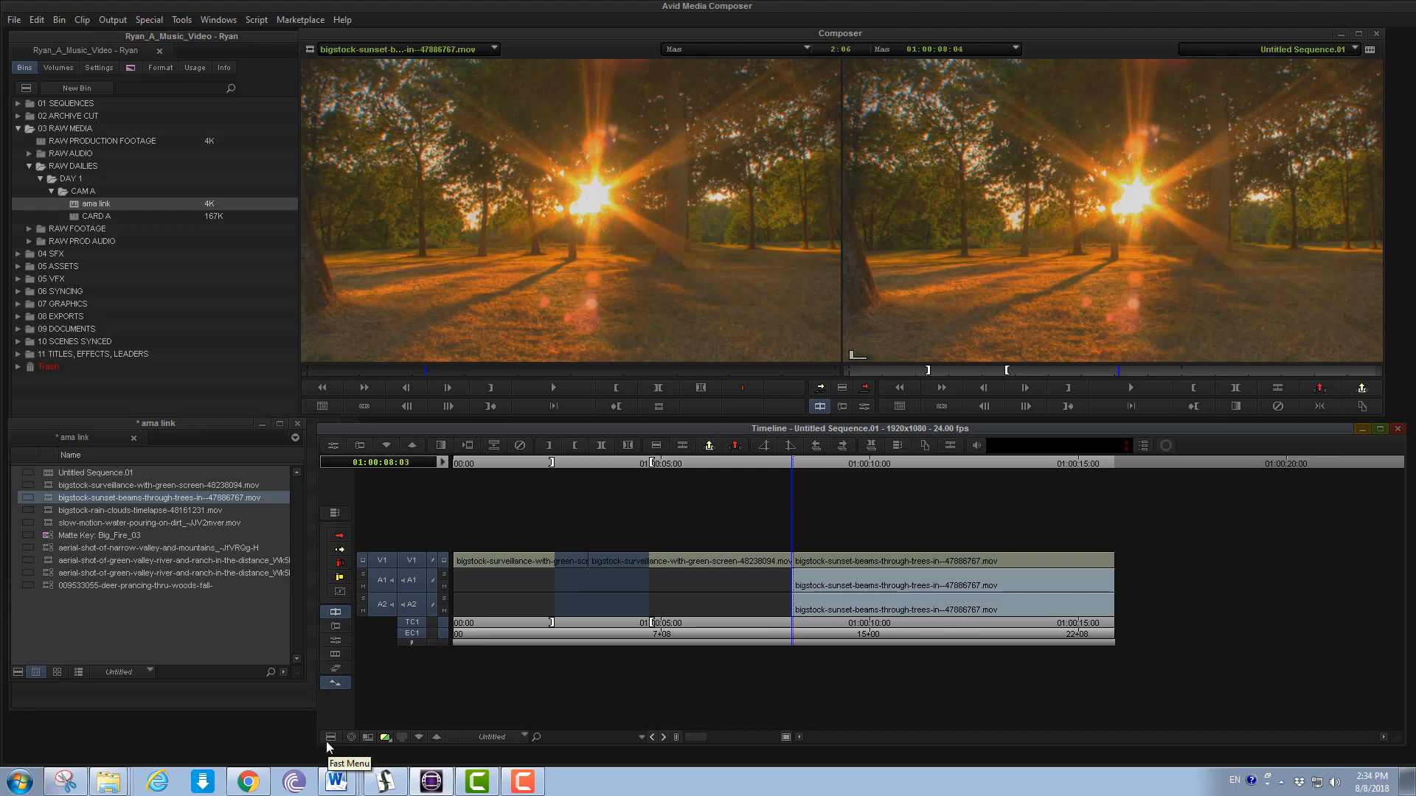
# Play the sunset-beams clip at the end of the sequence, and undo its addition to the timeline
pyautogui.press('space')
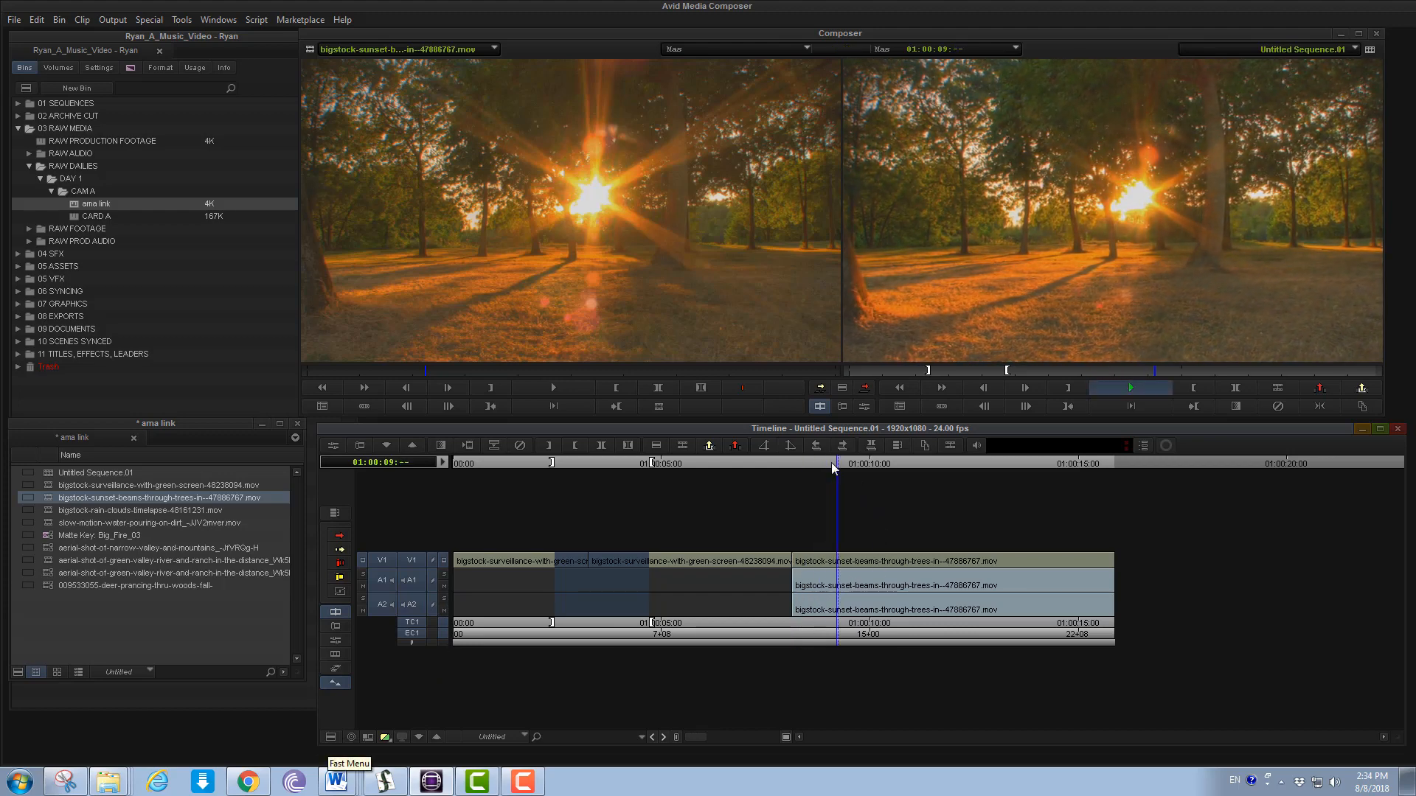
pyautogui.press('space')
pyautogui.click(837, 590)
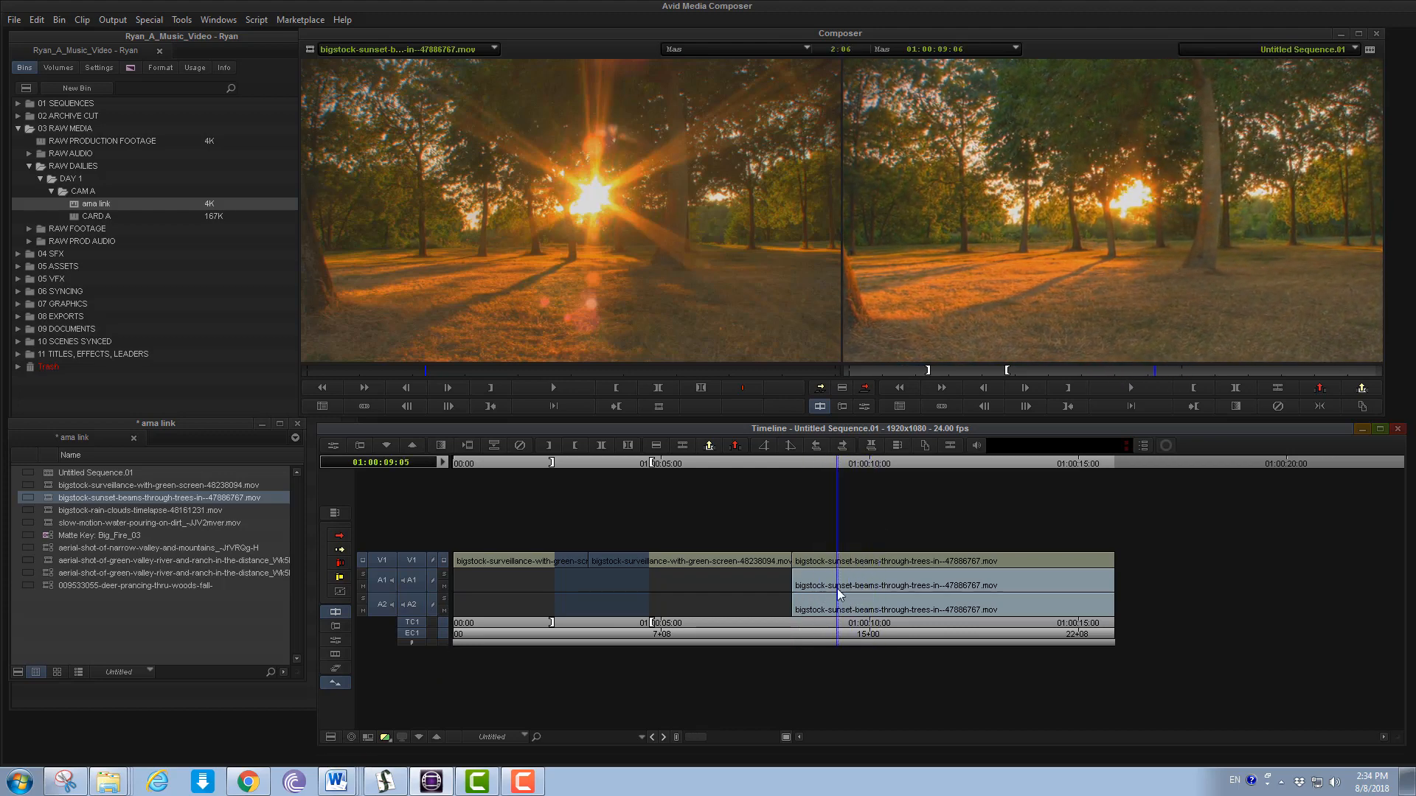
pyautogui.hotkey('ctrl', 'z')
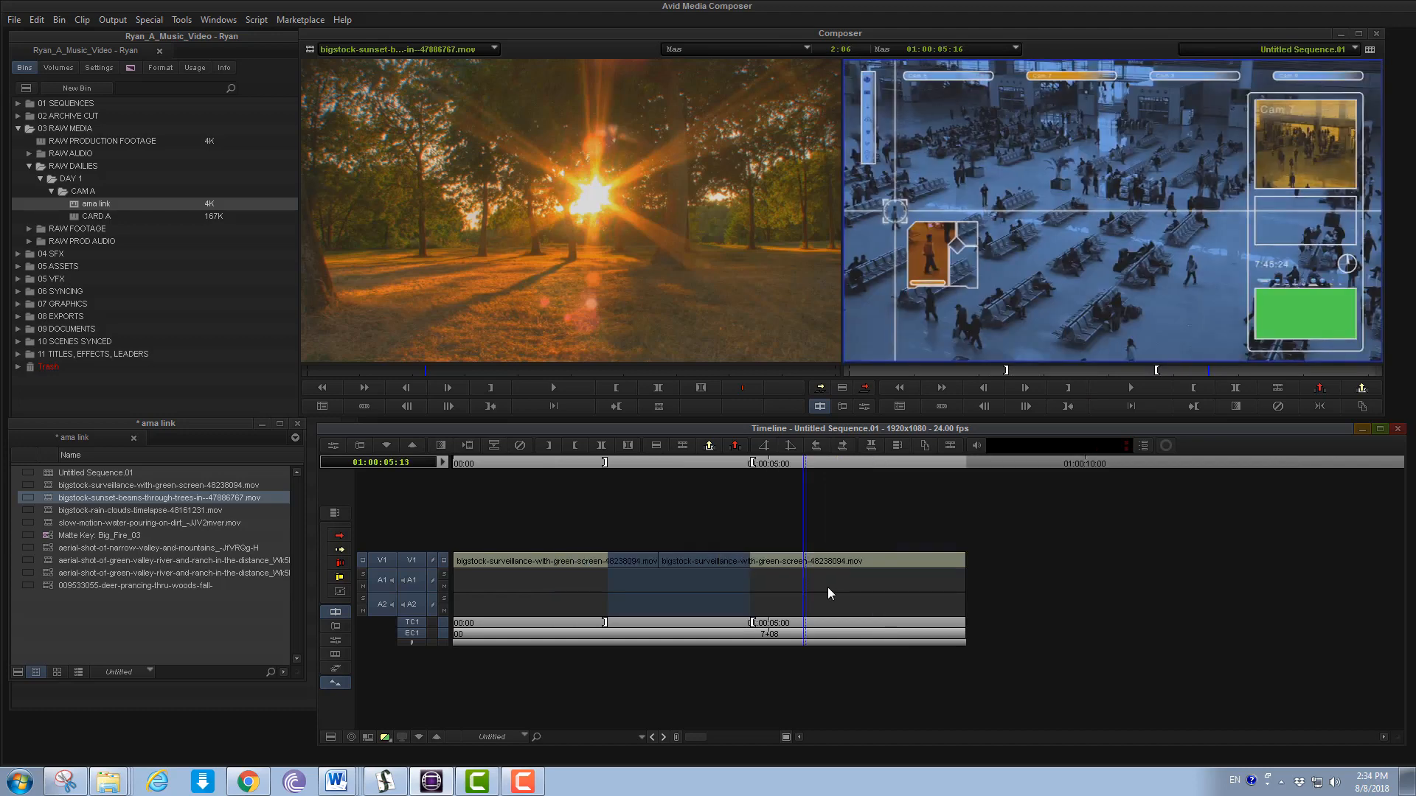
# Load the rain-clouds timelapse clip as the source and play its opening
pyautogui.doubleClick(49, 513)
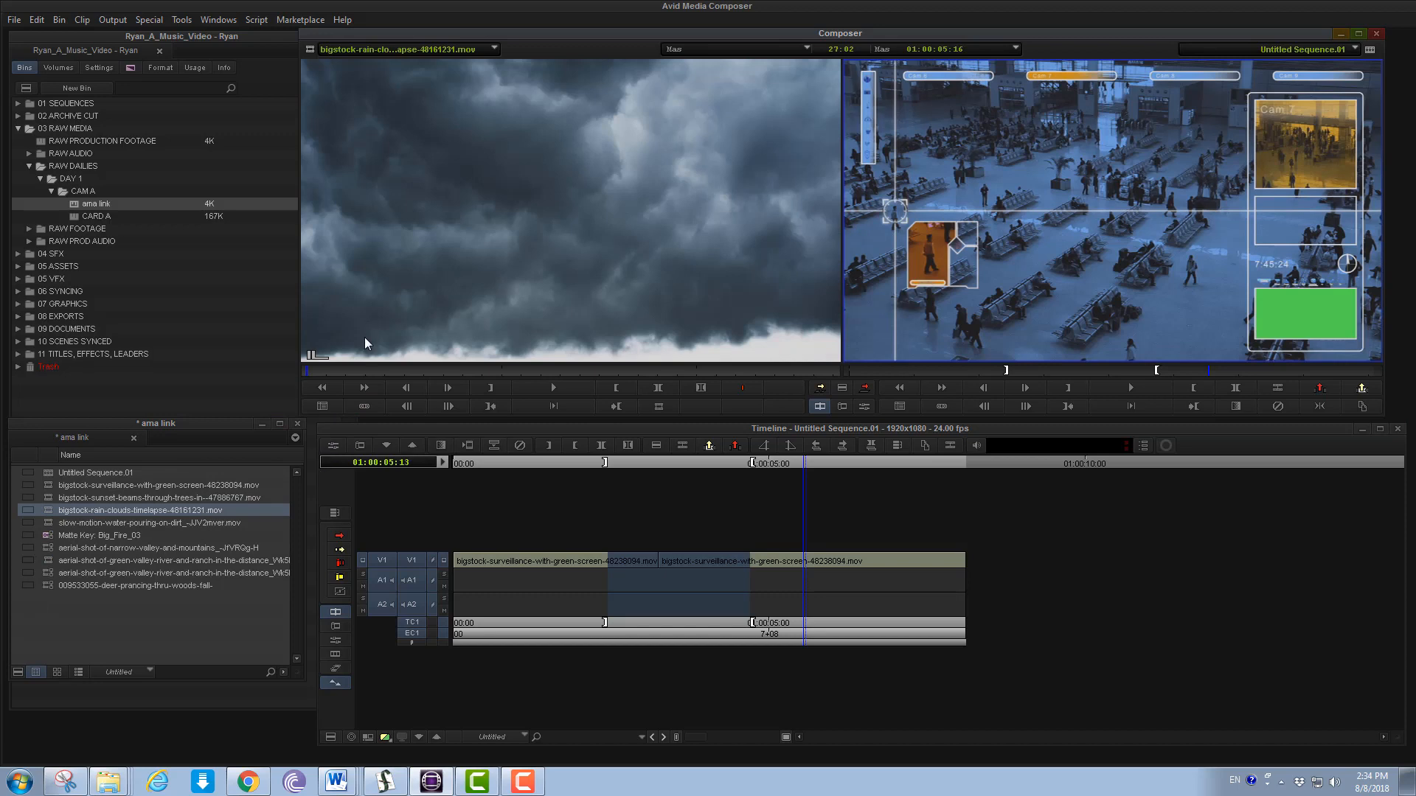
pyautogui.press('space')
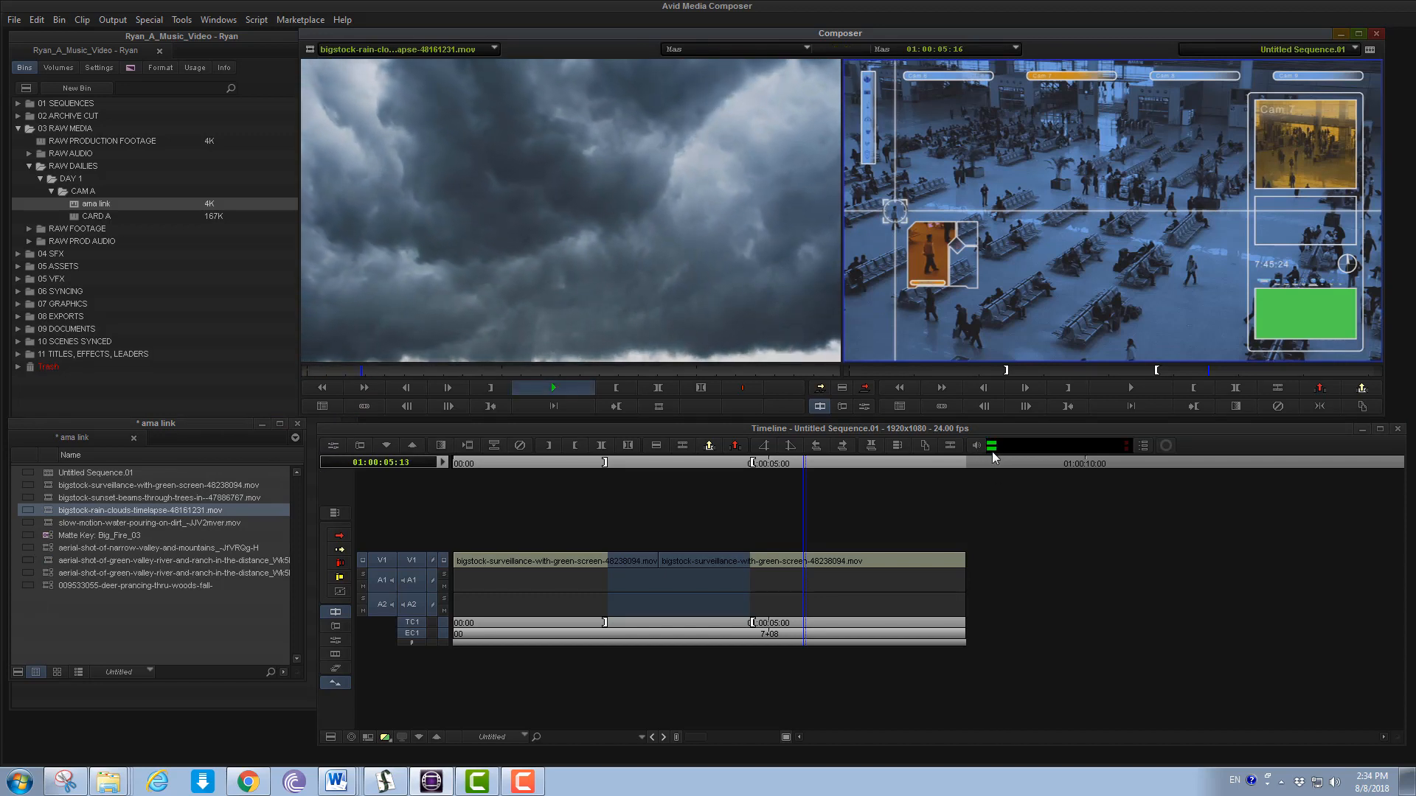
pyautogui.press('space')
# Check the rain-clouds clip's audio levels in the Audio Tool during playback, and close the tool
pyautogui.click(182, 20)
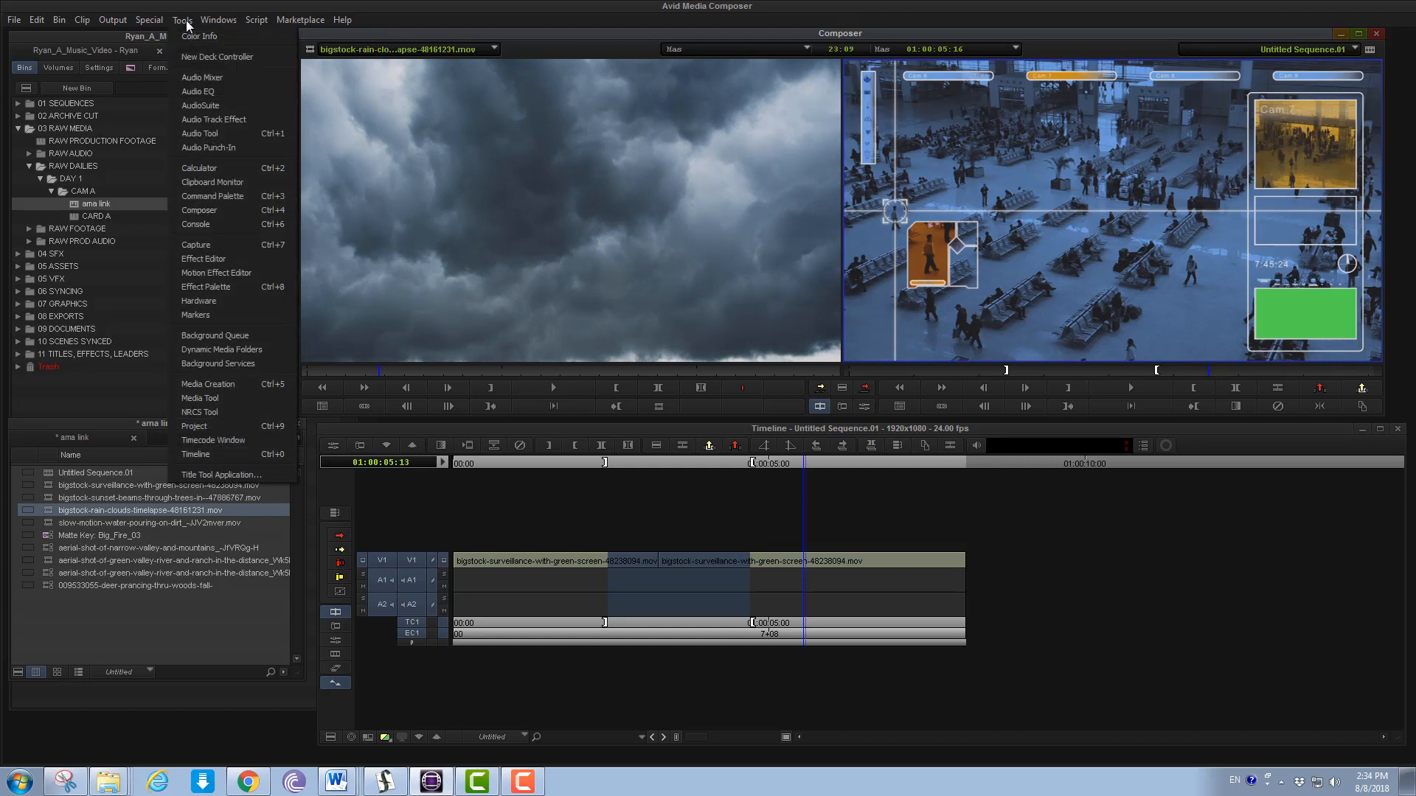
pyautogui.click(216, 133)
pyautogui.press('space')
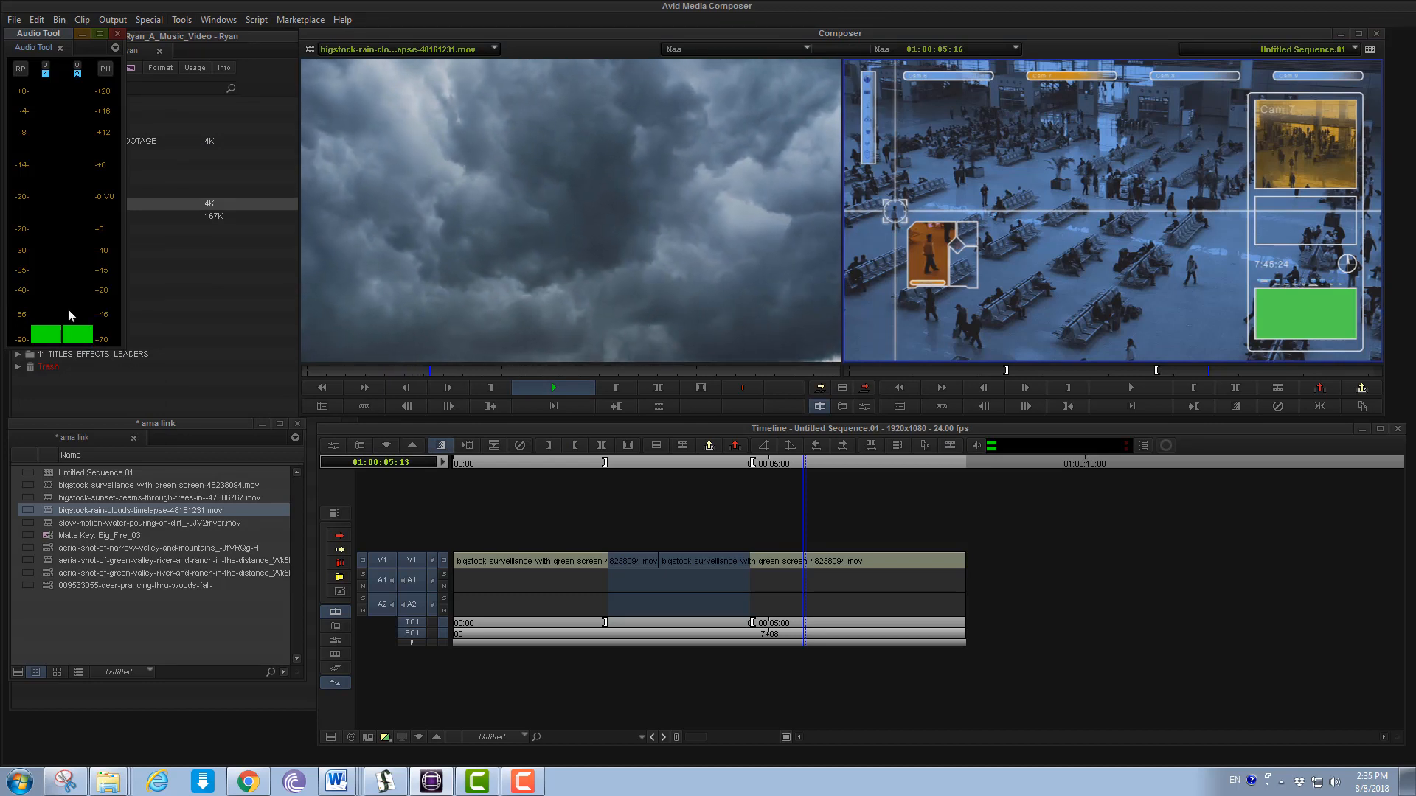
pyautogui.press('space')
pyautogui.press('space')
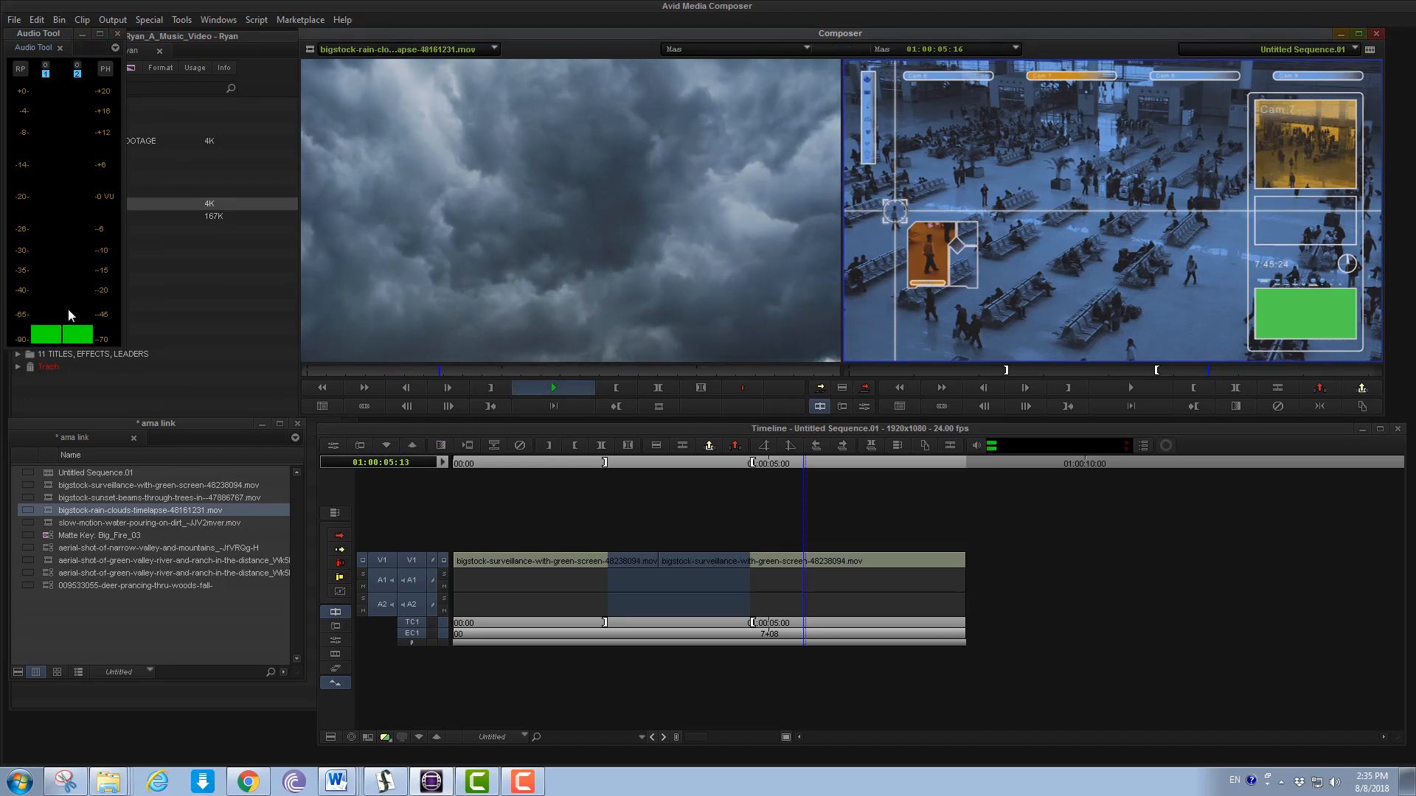
pyautogui.press('space')
pyautogui.press('space')
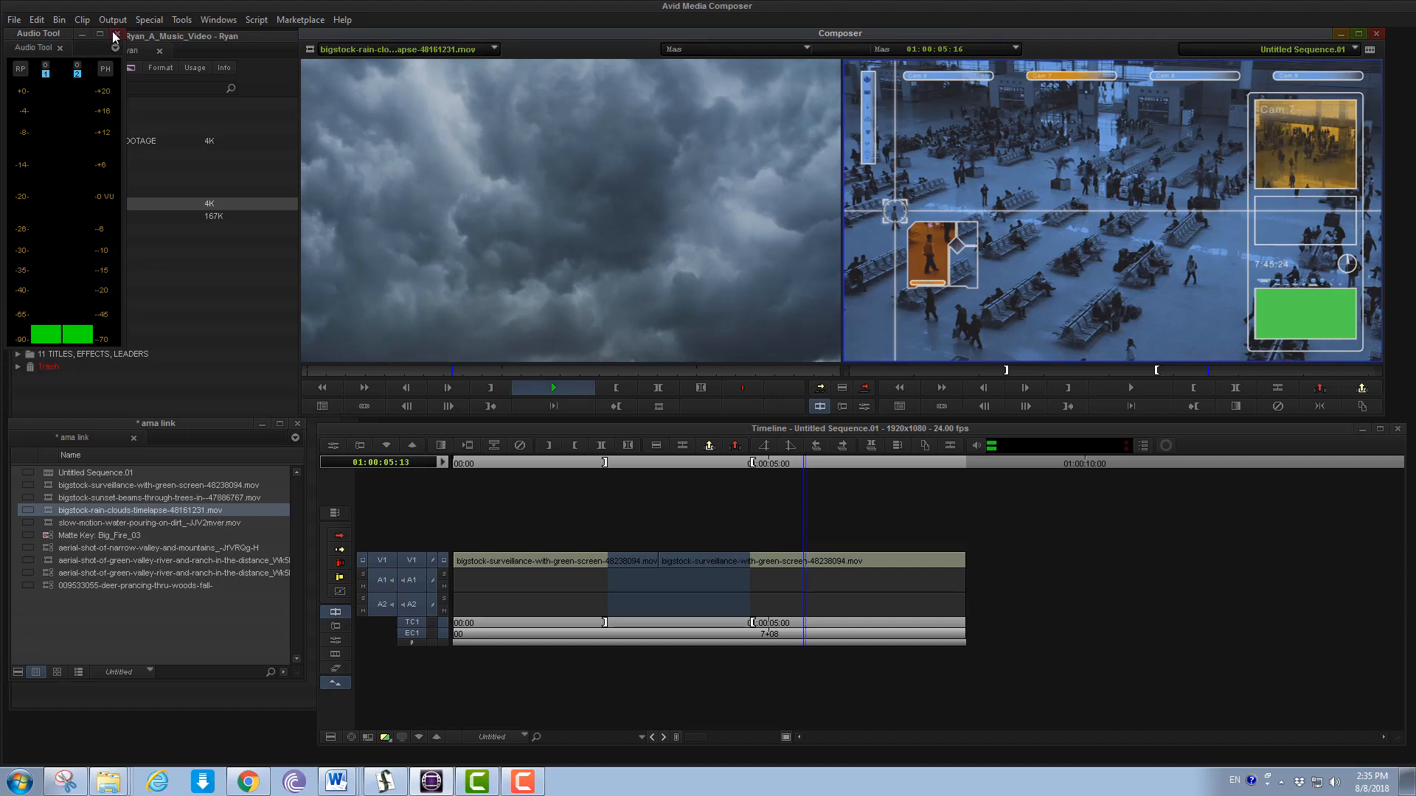
pyautogui.click(116, 33)
# Load the slow-motion water, surveillance, sunset-beams and rain-clouds clips in turn as the source to compare their available tracks
pyautogui.doubleClick(56, 523)
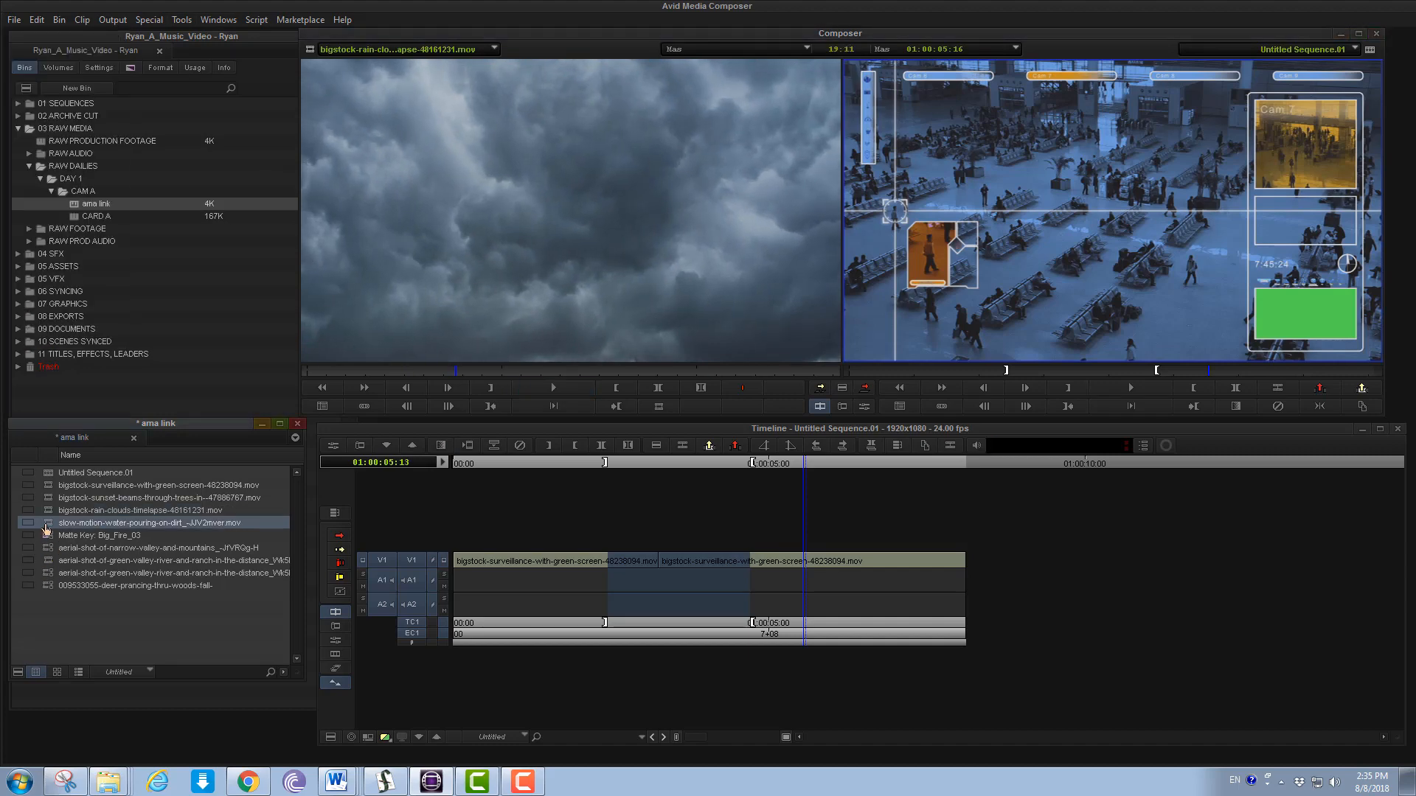
pyautogui.press('space')
pyautogui.press('space')
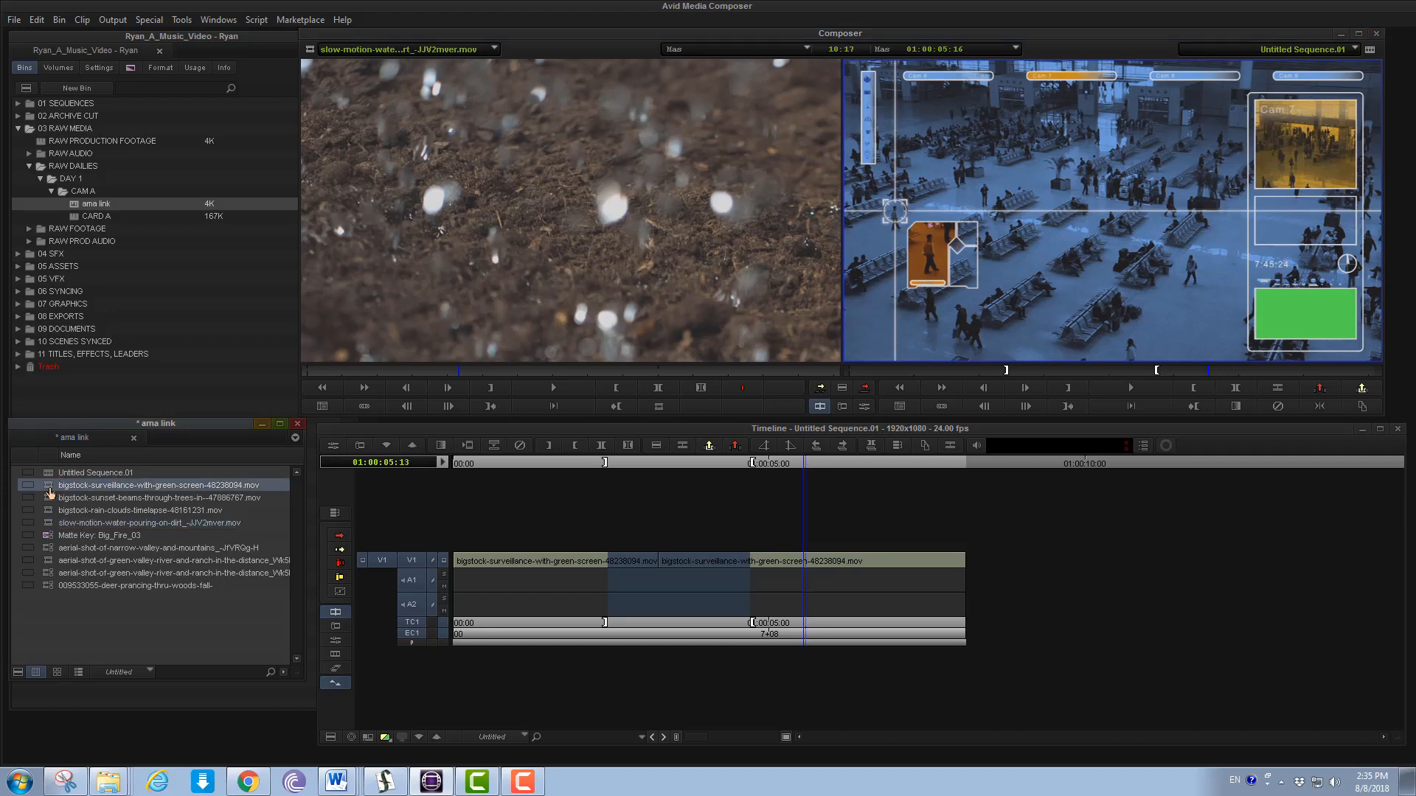
pyautogui.doubleClick(50, 486)
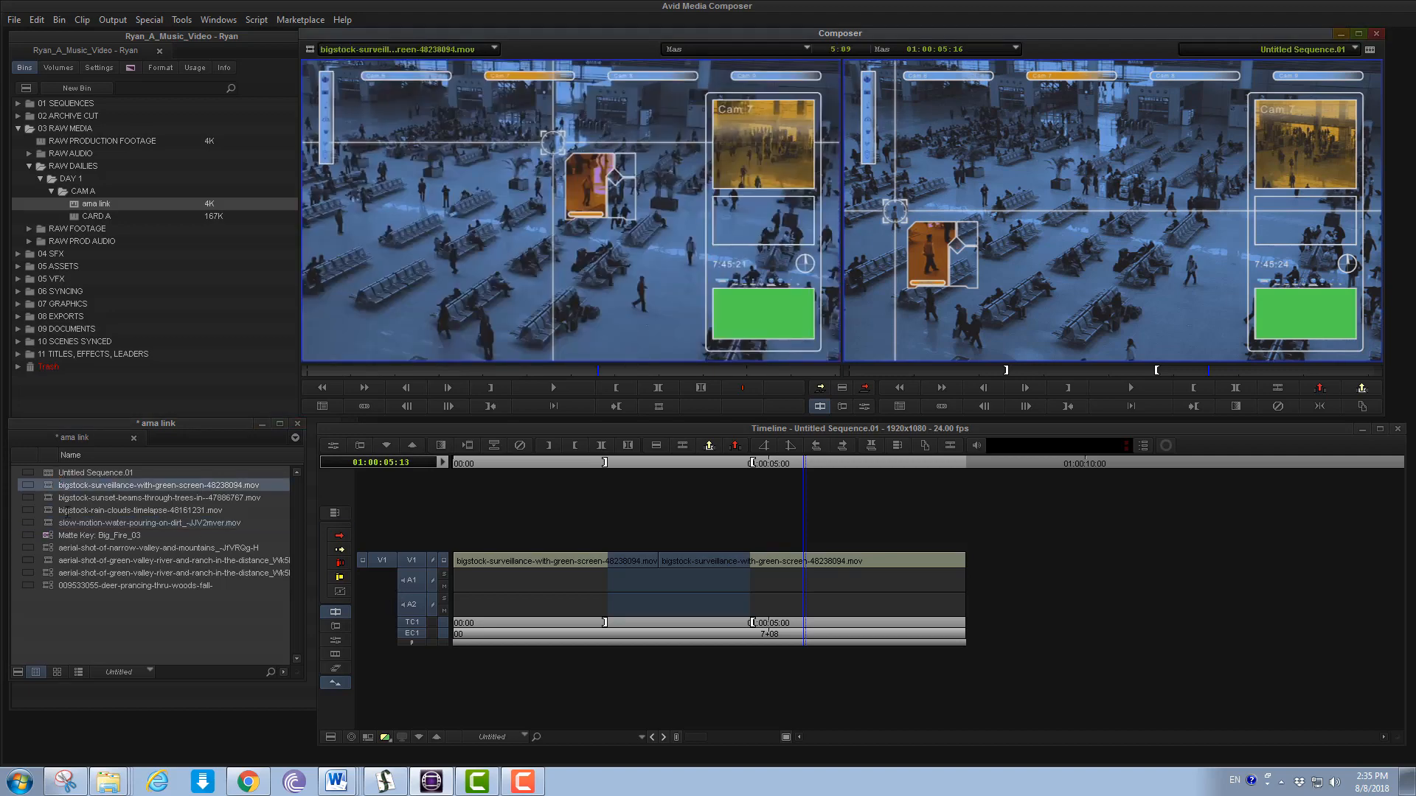
pyautogui.doubleClick(55, 498)
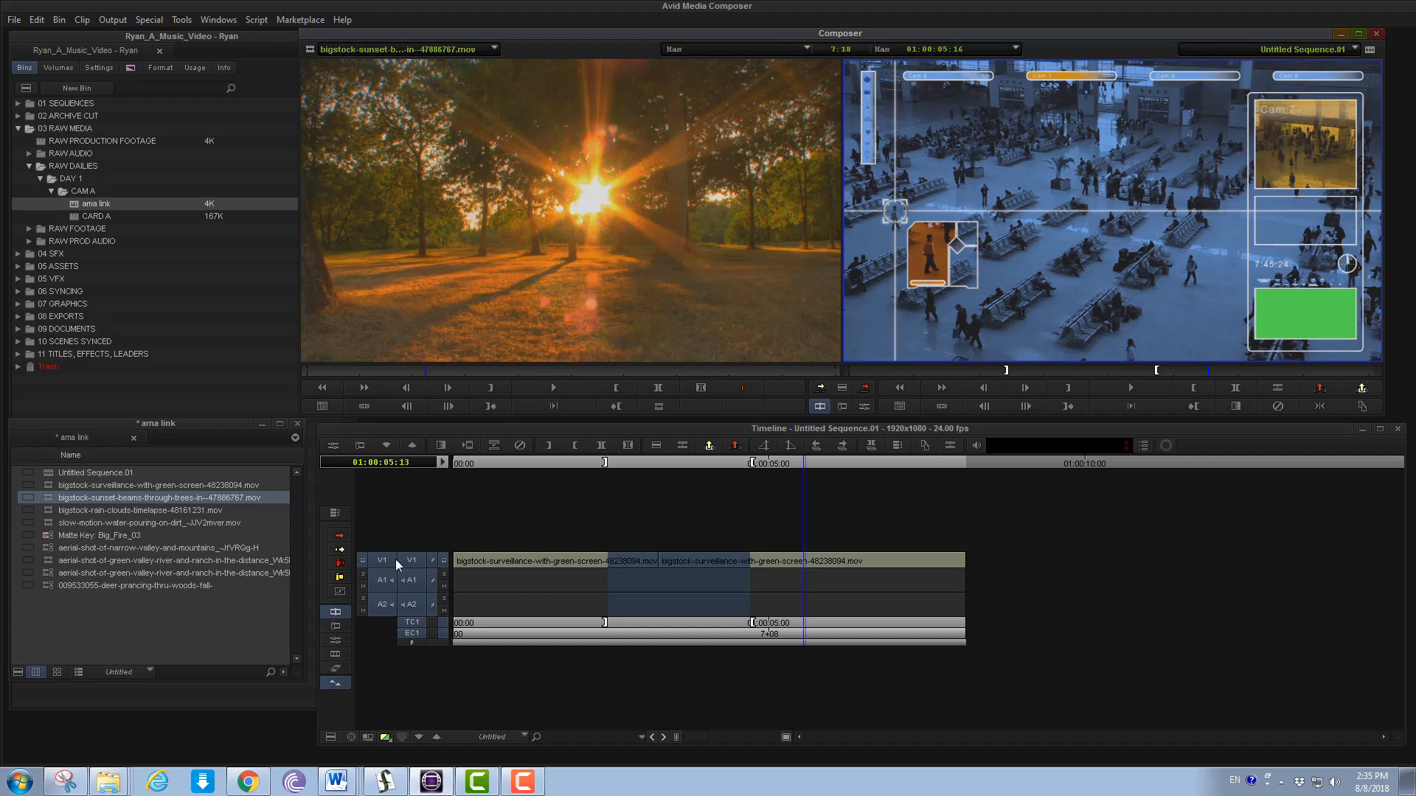
pyautogui.doubleClick(44, 512)
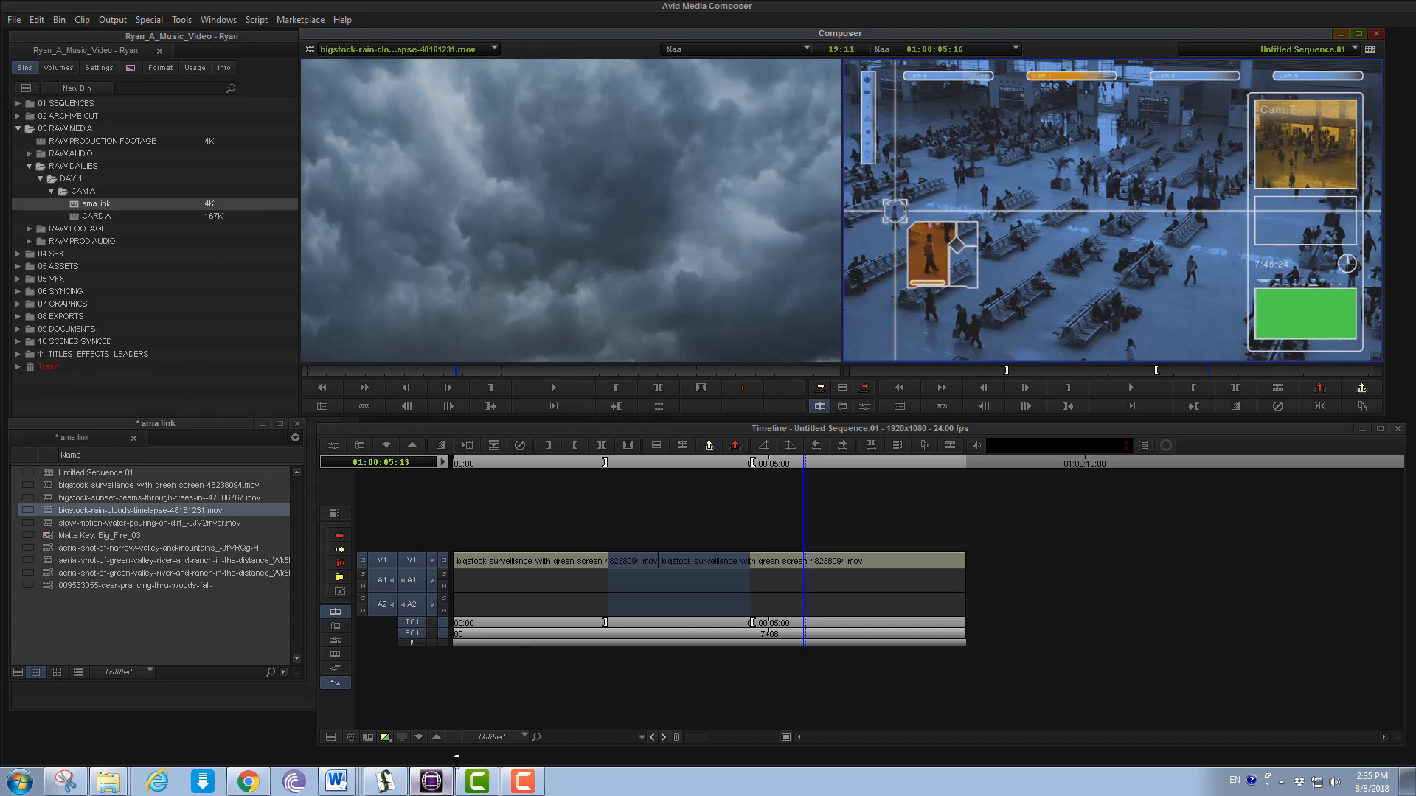
# Disable the source V1 track and clear the sequence's in and out marks with the playhead at its end, 01:00:08:03
pyautogui.click(383, 564)
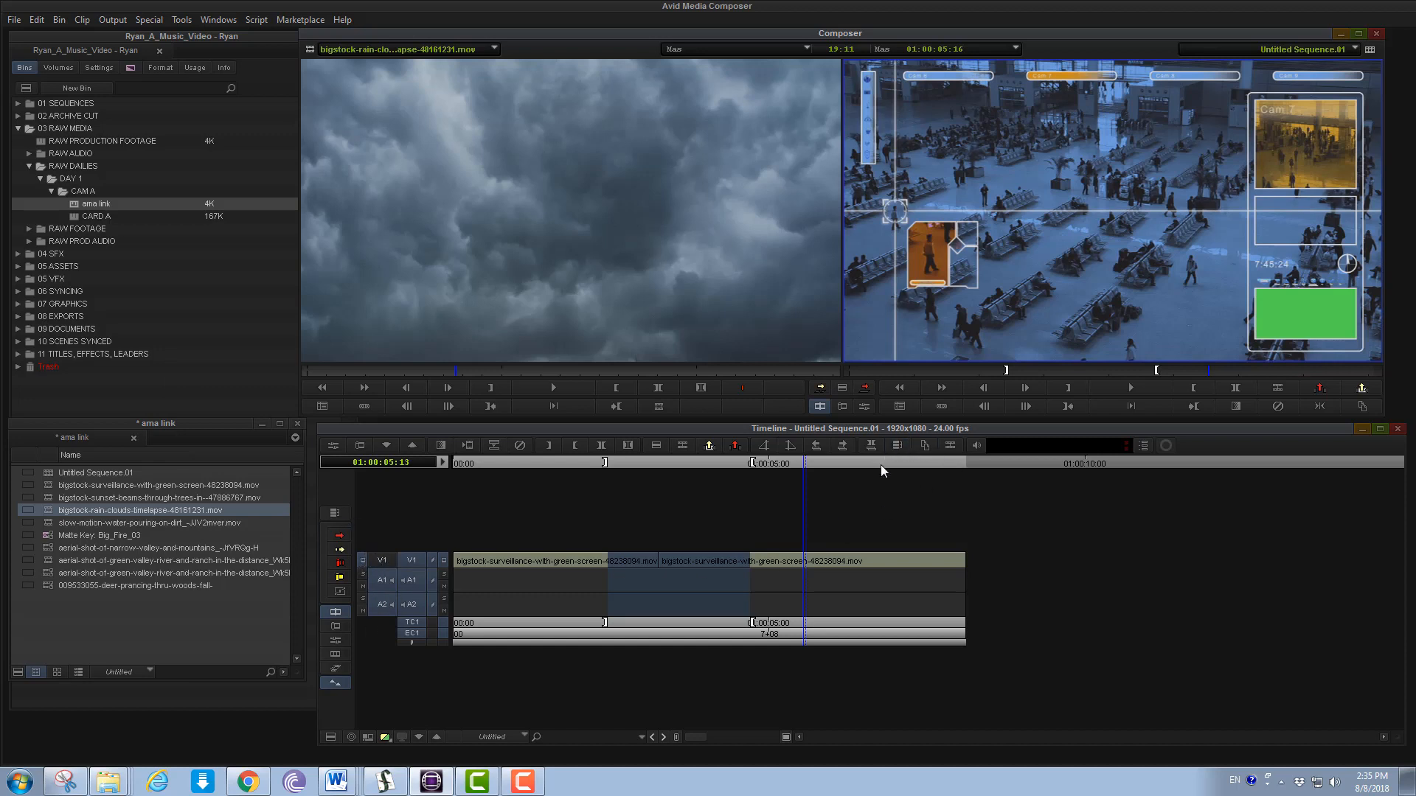
pyautogui.moveTo(882, 470); pyautogui.dragTo(1007, 460)
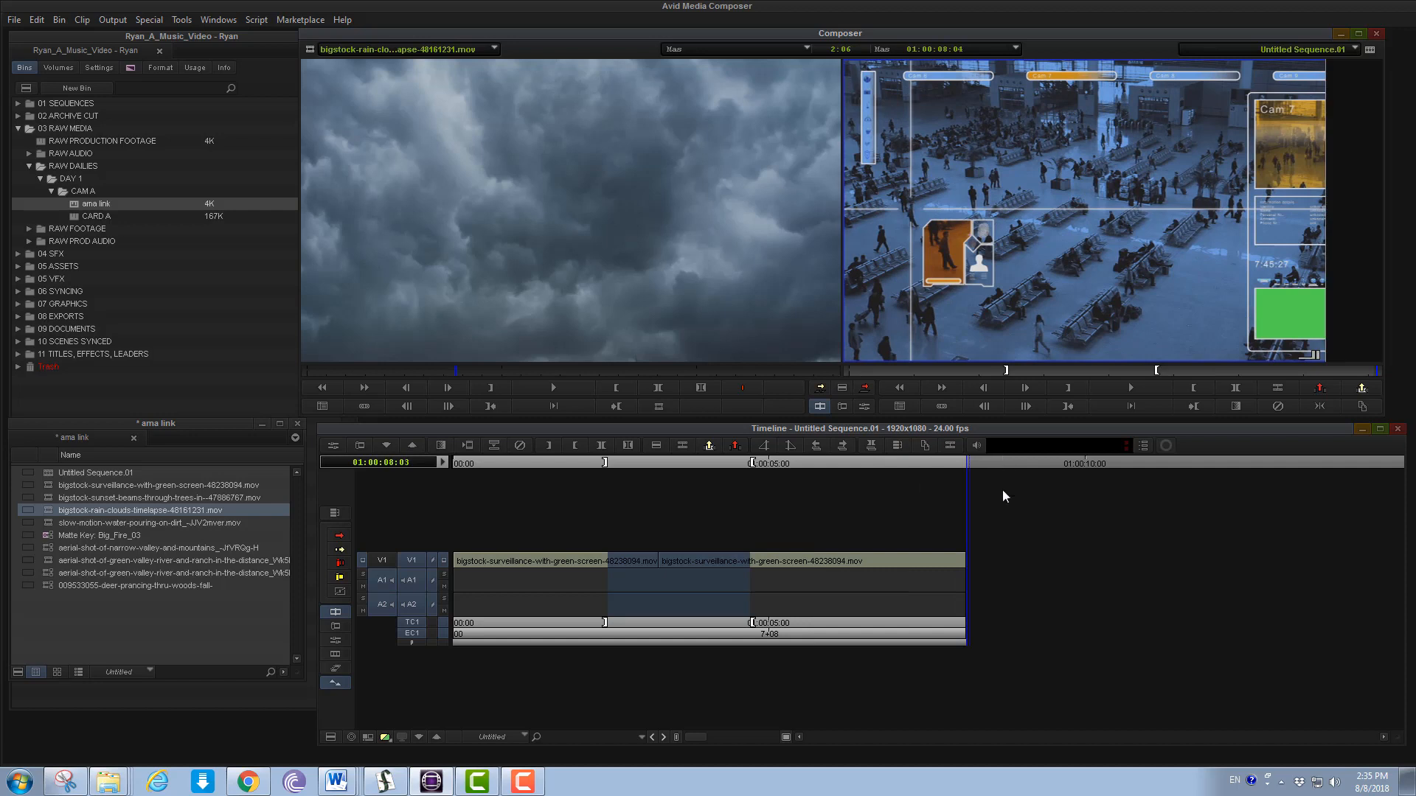
pyautogui.press('g')
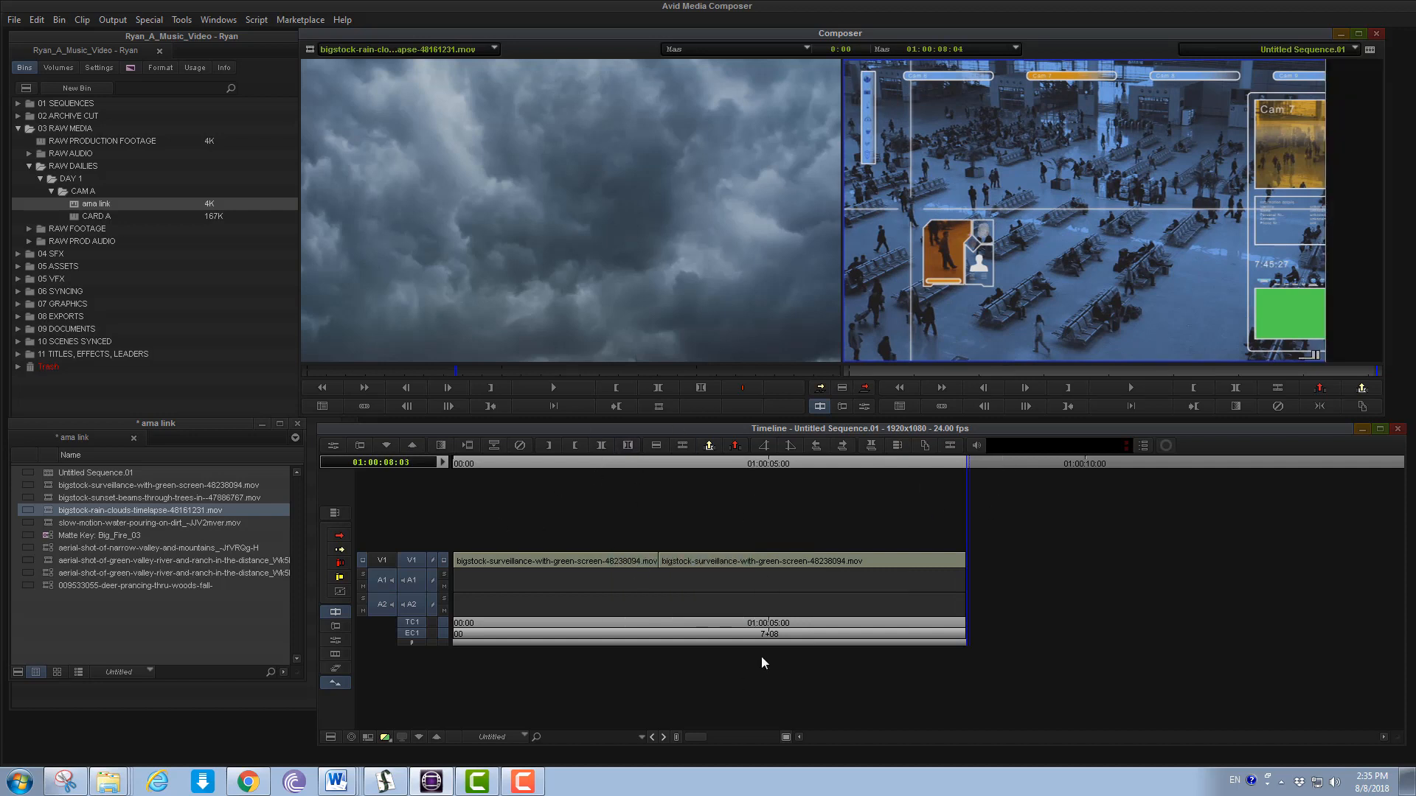
# Mark the rain-clouds source clip from its first frame to an out point about a third of the way through
pyautogui.moveTo(385, 374); pyautogui.dragTo(283, 370)
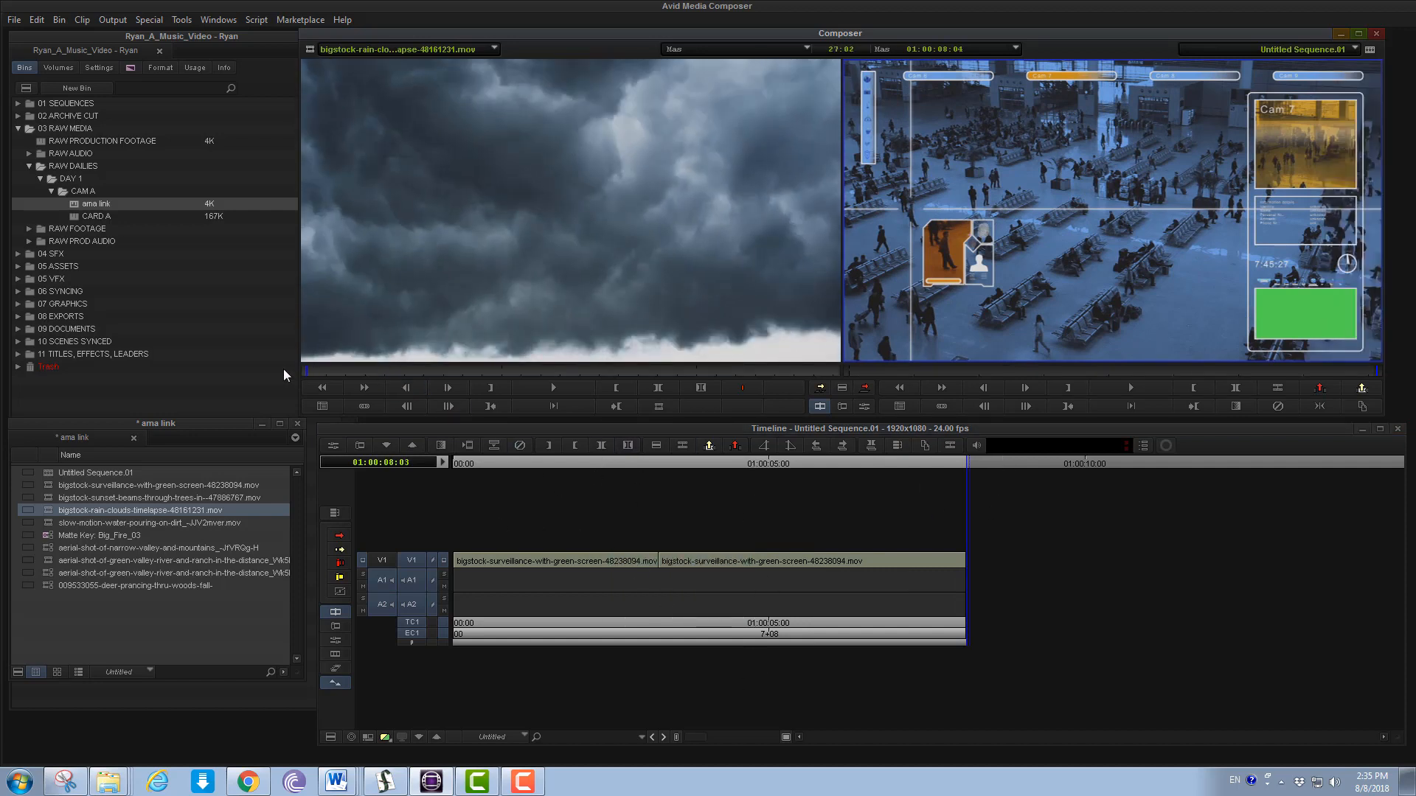
pyautogui.click(487, 370)
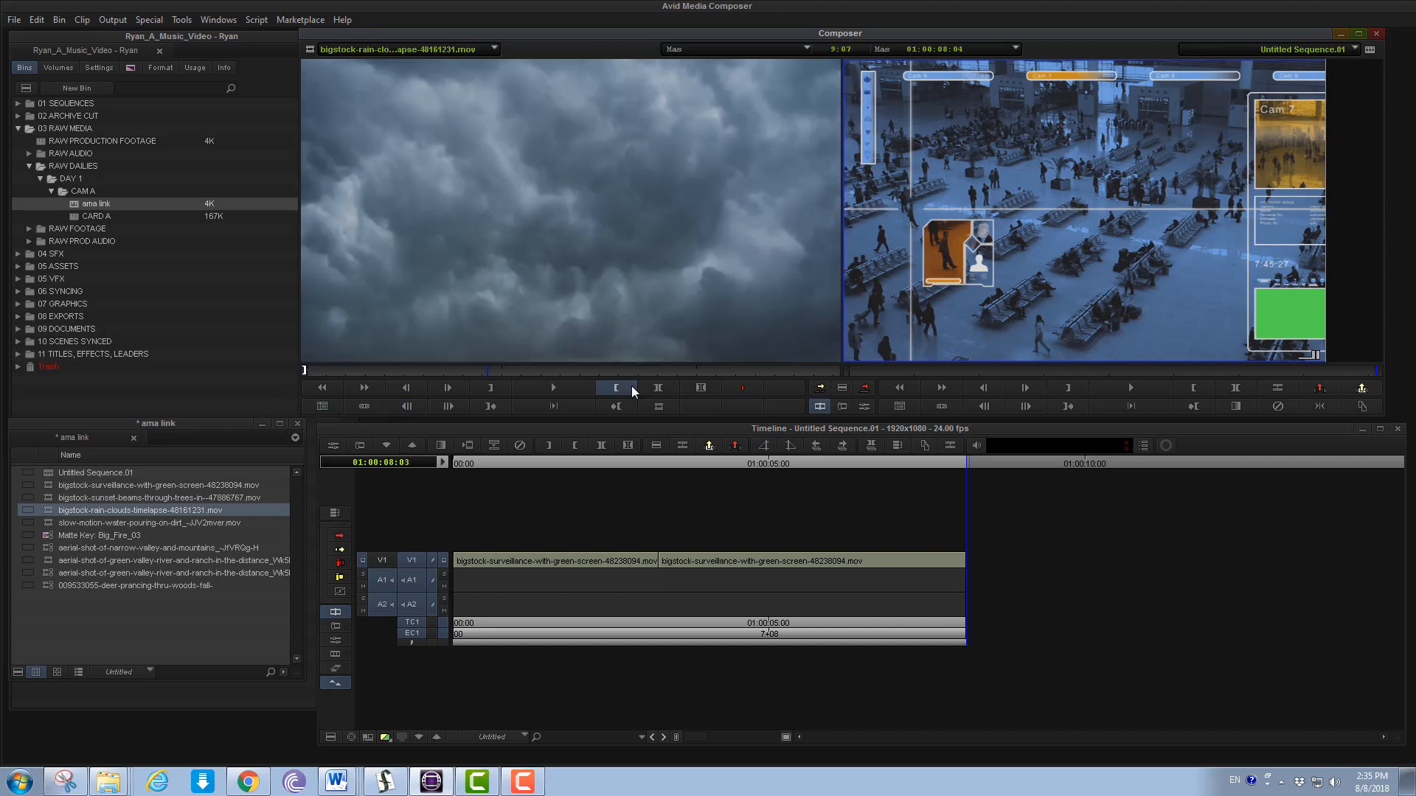
pyautogui.click(628, 387)
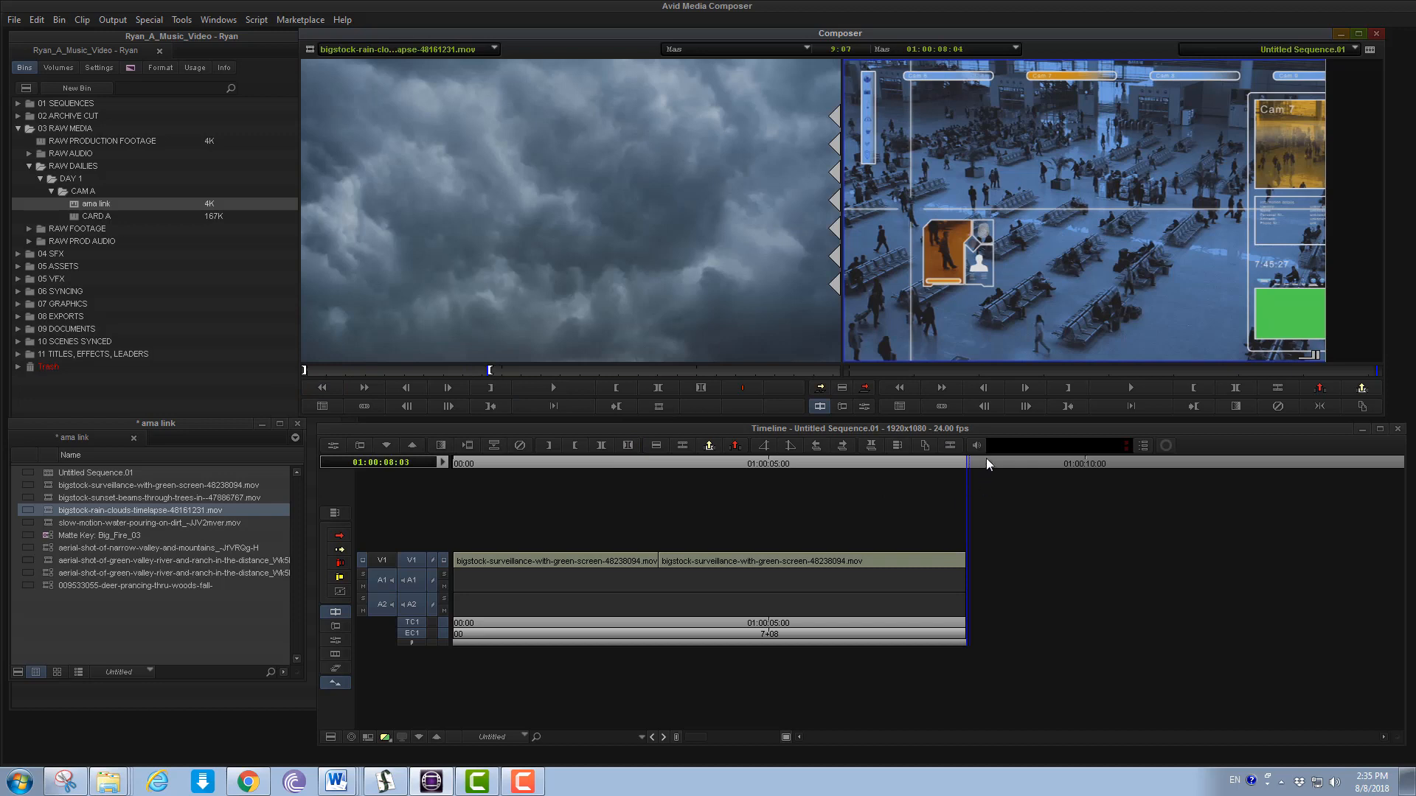
pyautogui.press('i')
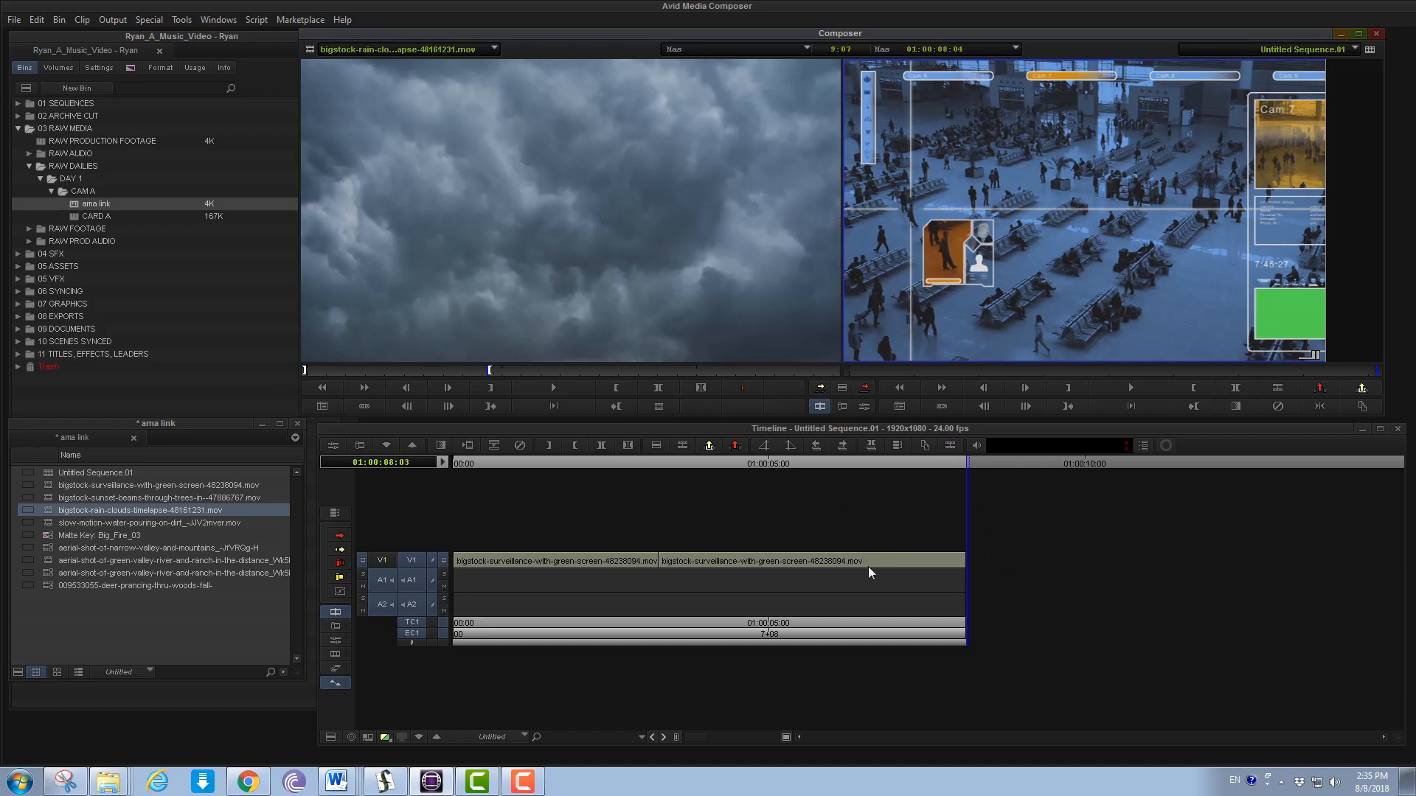
# Set a mark at the end of the sequence, 01:00:08:03, as the edit point for the rain-clouds clip
pyautogui.click(905, 492)
pyautogui.moveTo(914, 464); pyautogui.dragTo(967, 458)
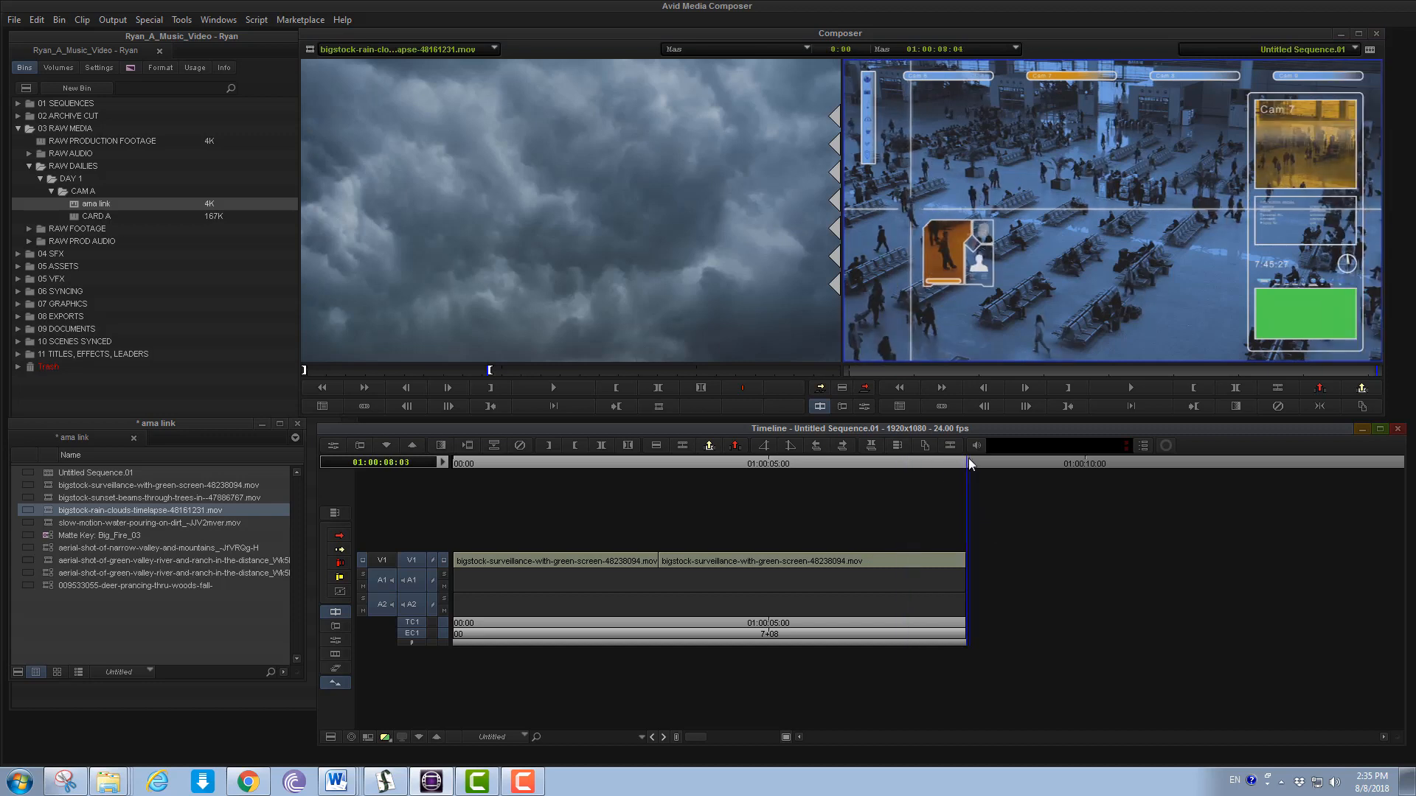
pyautogui.press('o')
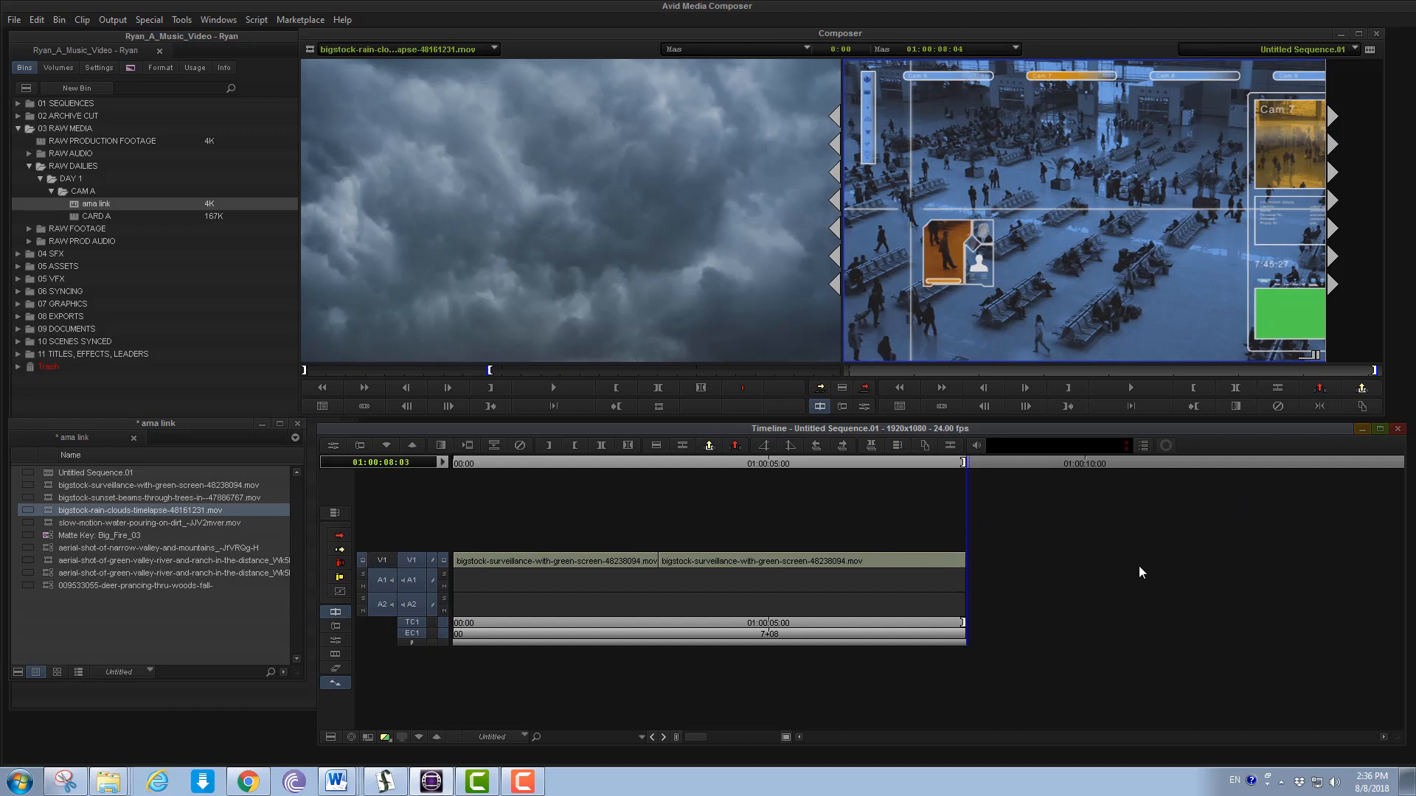
# Splice only the rain-clouds clip's audio onto A1 and A2 at the sequence's end, and undo the edit
pyautogui.press('v')
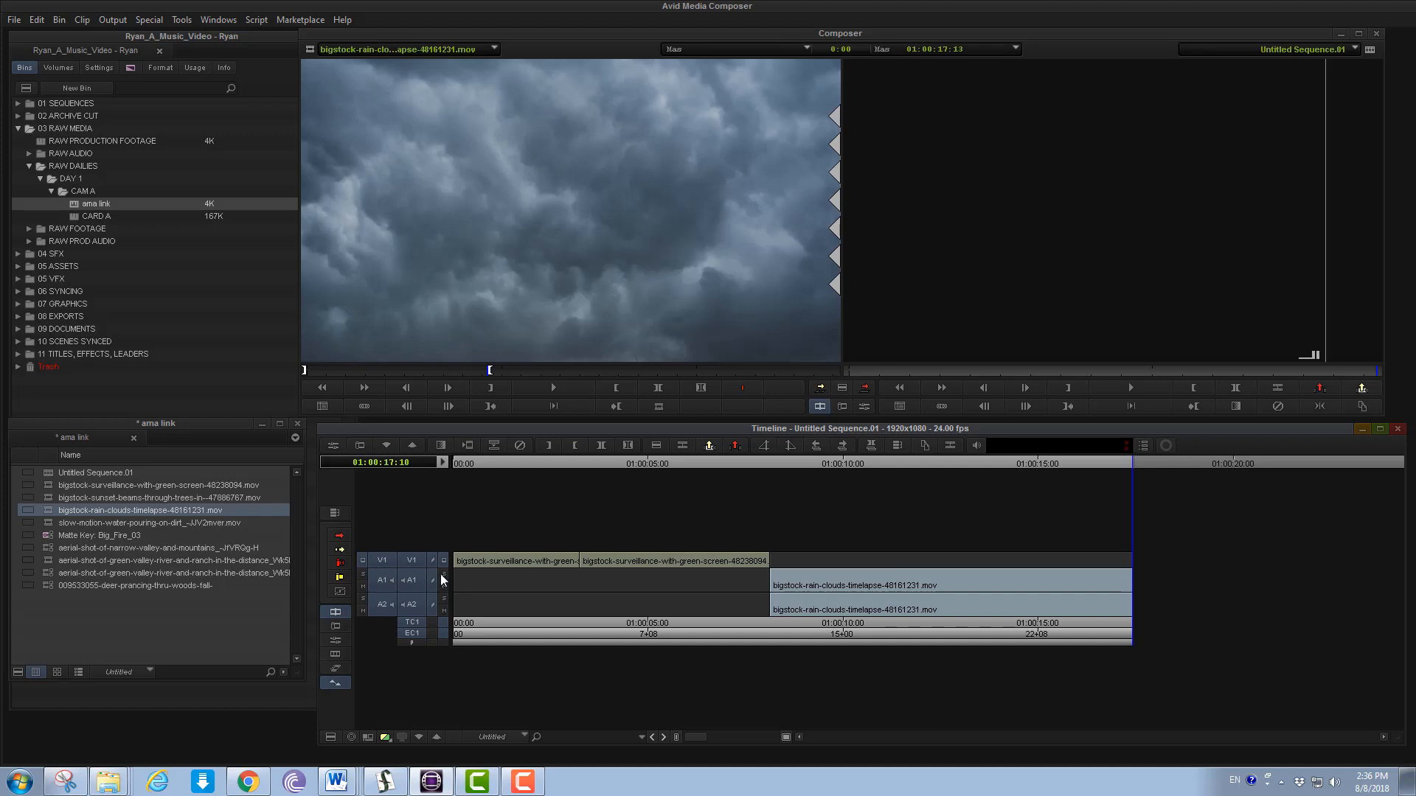
pyautogui.write('-')
pyautogui.hotkey('ctrl', 'z')
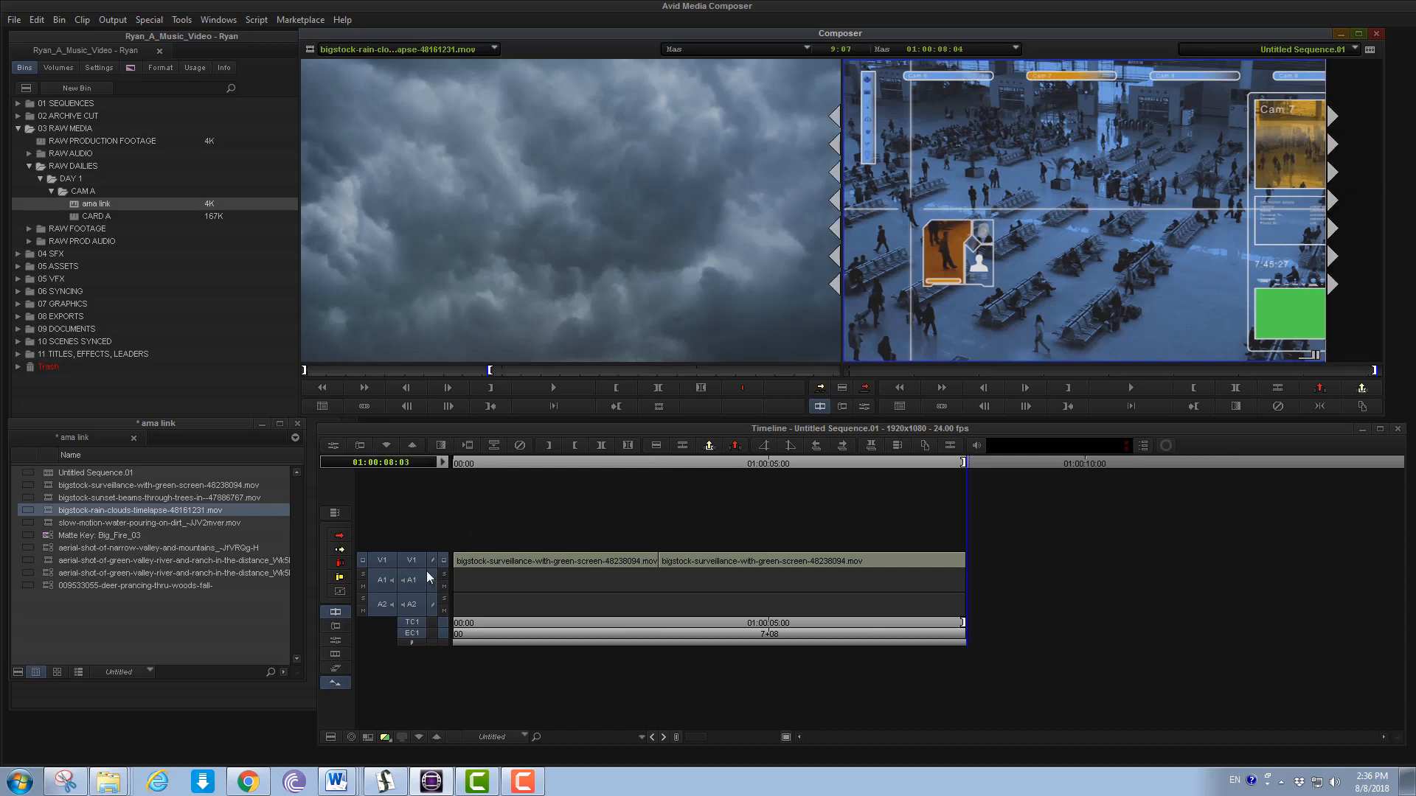
# Disable source tracks A1 and A2, enable V1, and splice only the rain-clouds video at the sequence's end
pyautogui.click(385, 586)
pyautogui.click(385, 604)
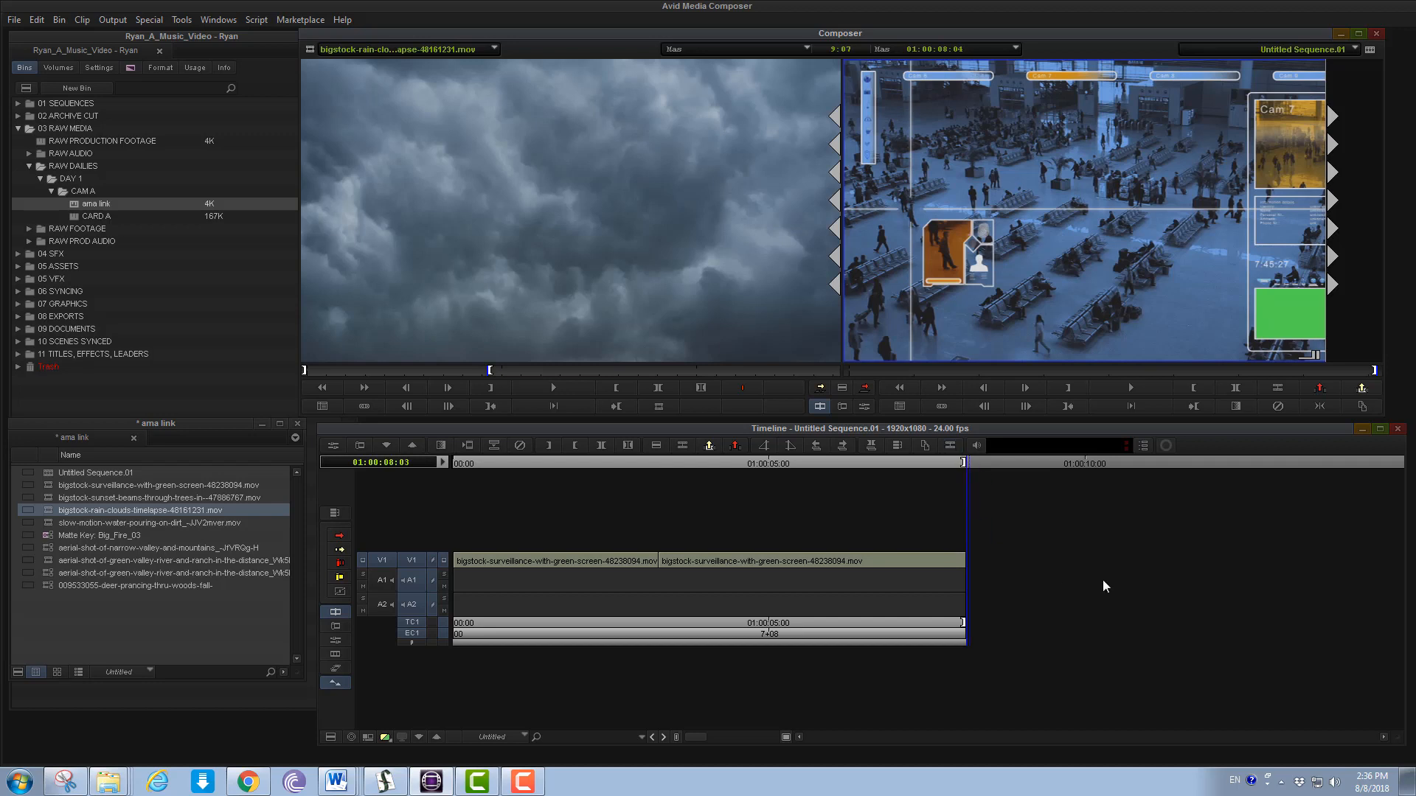
pyautogui.press('v')
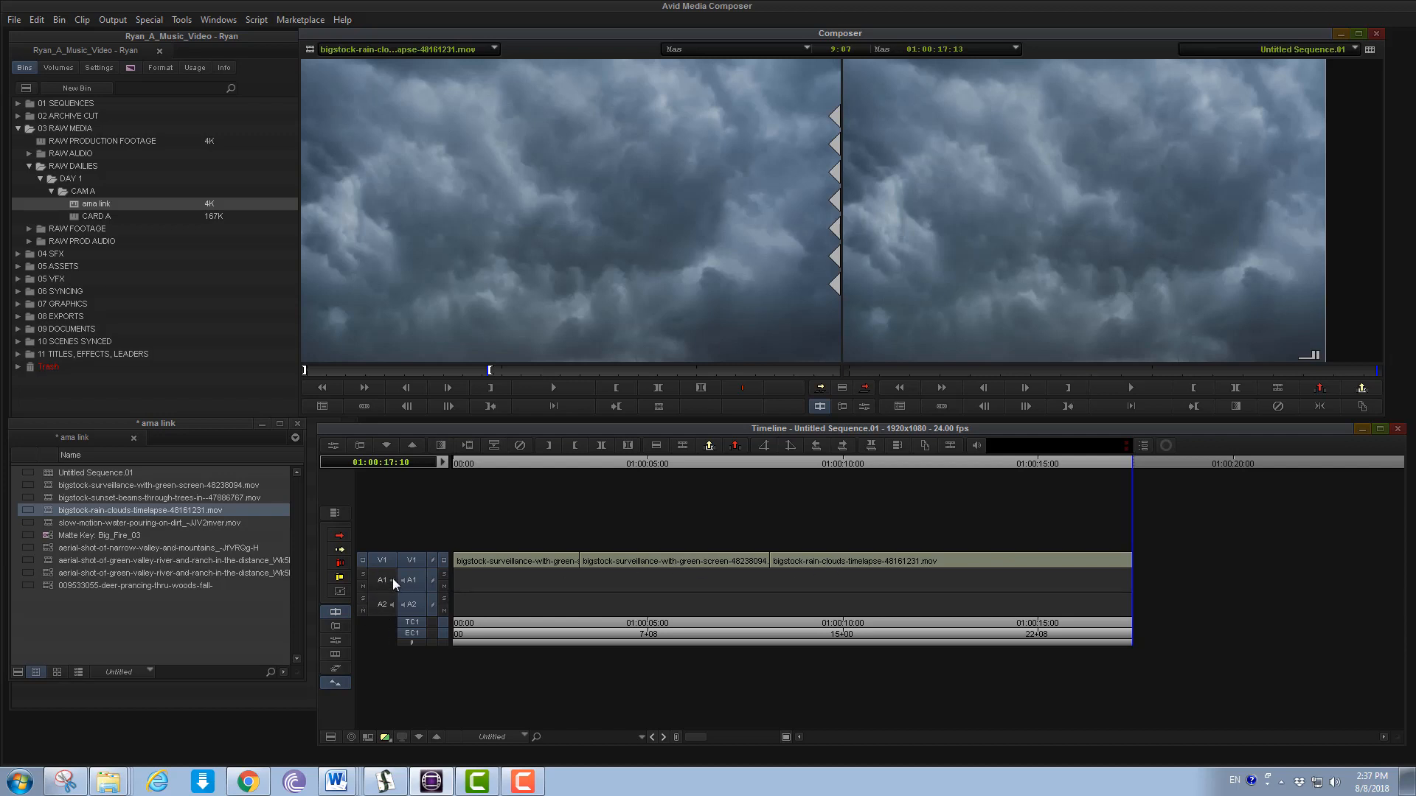
# Deselect sequence tracks A1 and A2, mark the rain-clouds clip on V1 and extract it from the sequence
pyautogui.click(817, 558)
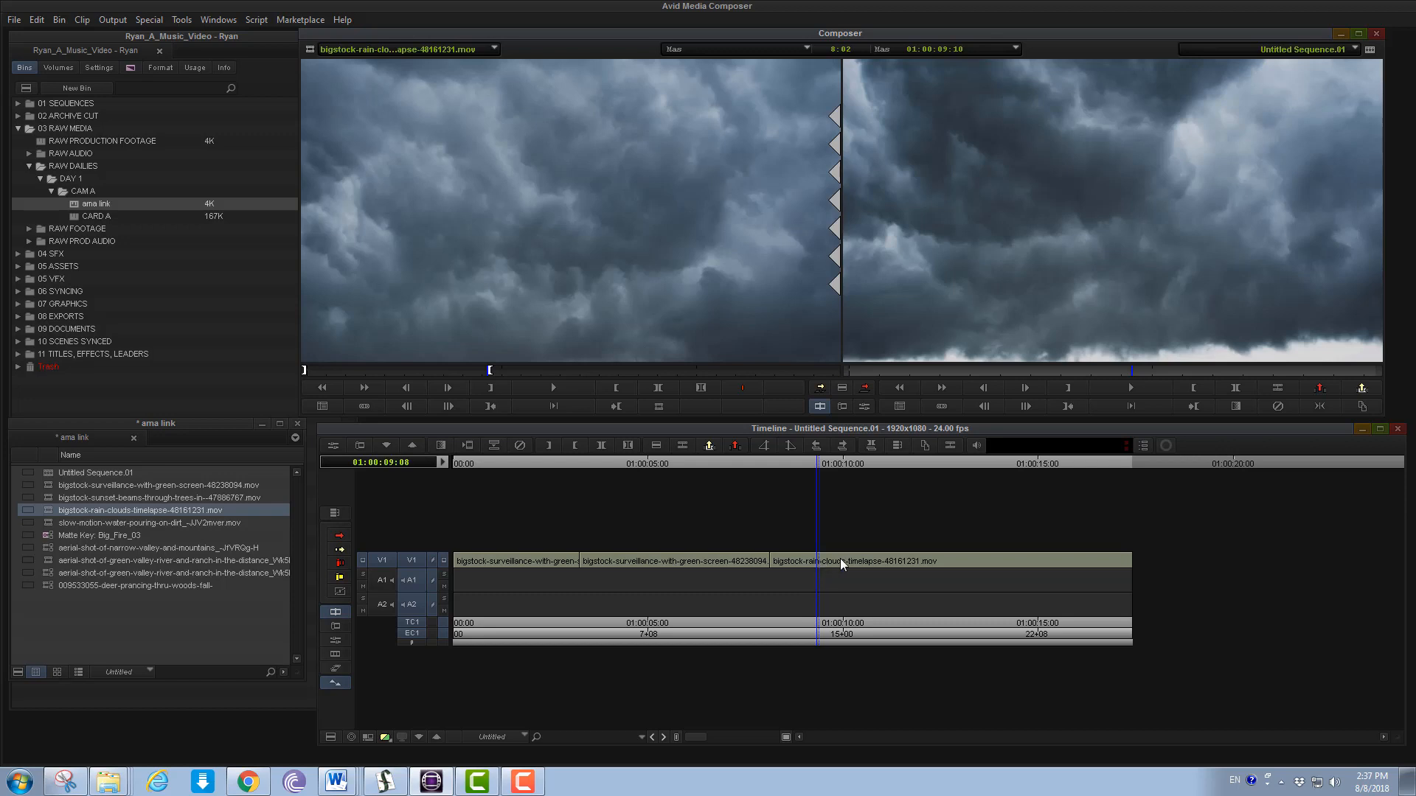
pyautogui.click(841, 561)
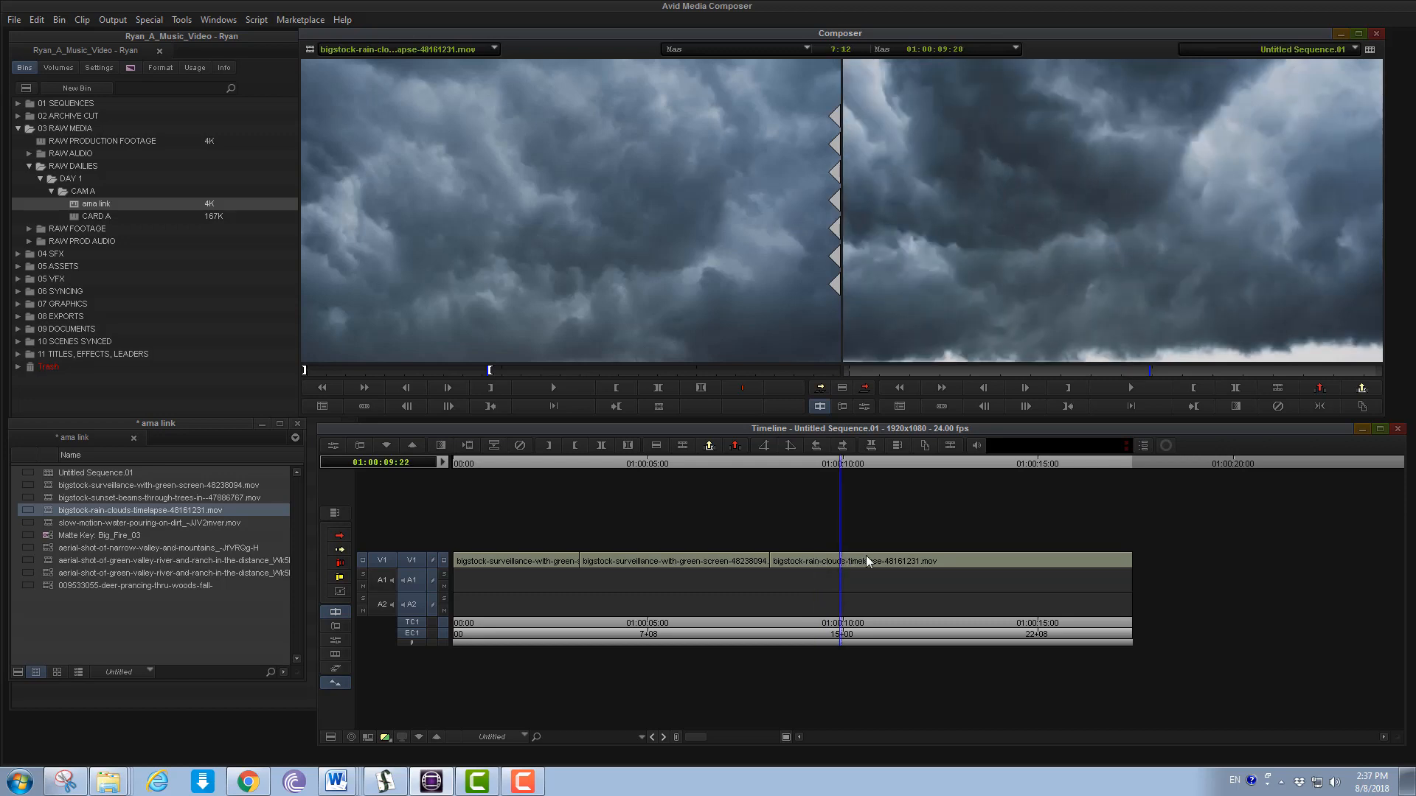
pyautogui.moveTo(820, 463); pyautogui.dragTo(895, 490)
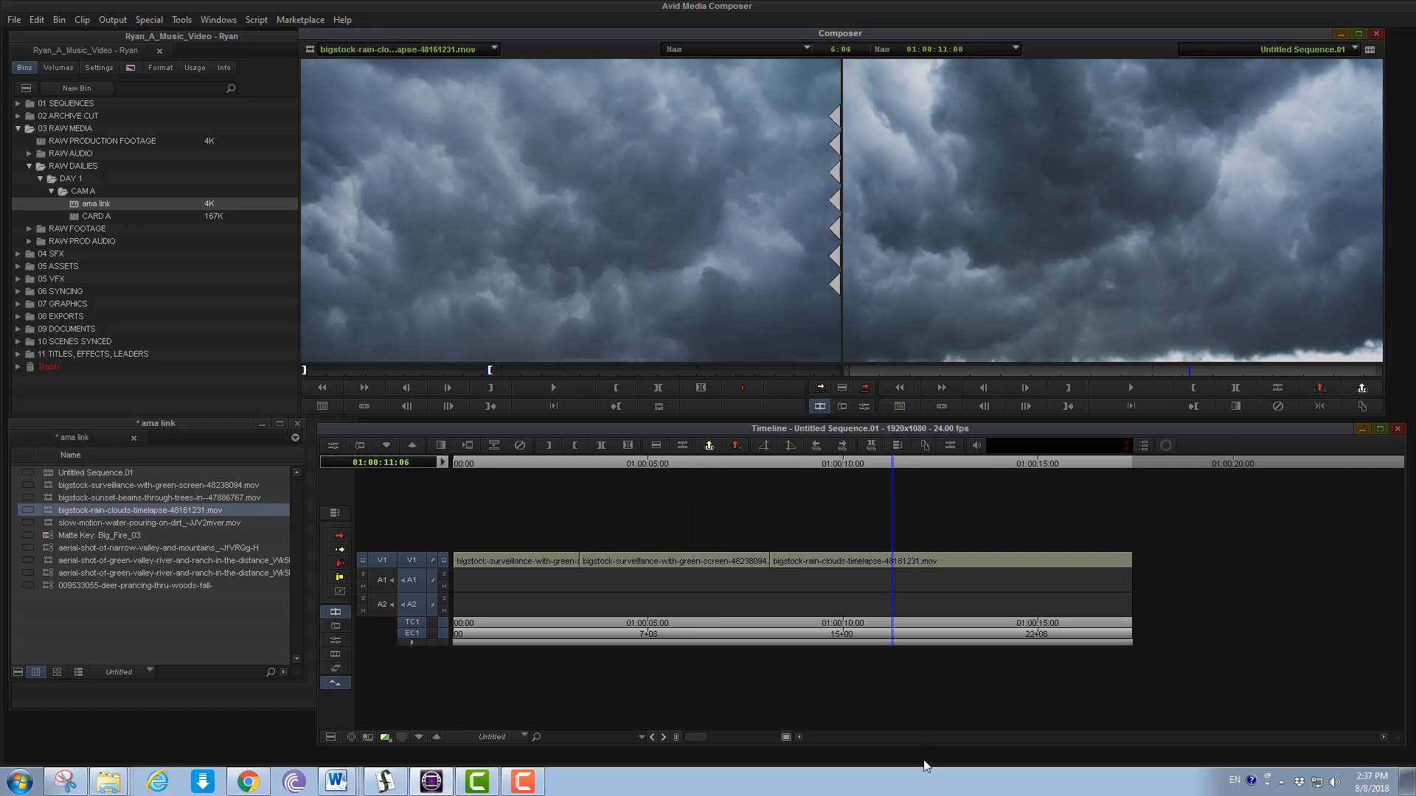
pyautogui.press('t')
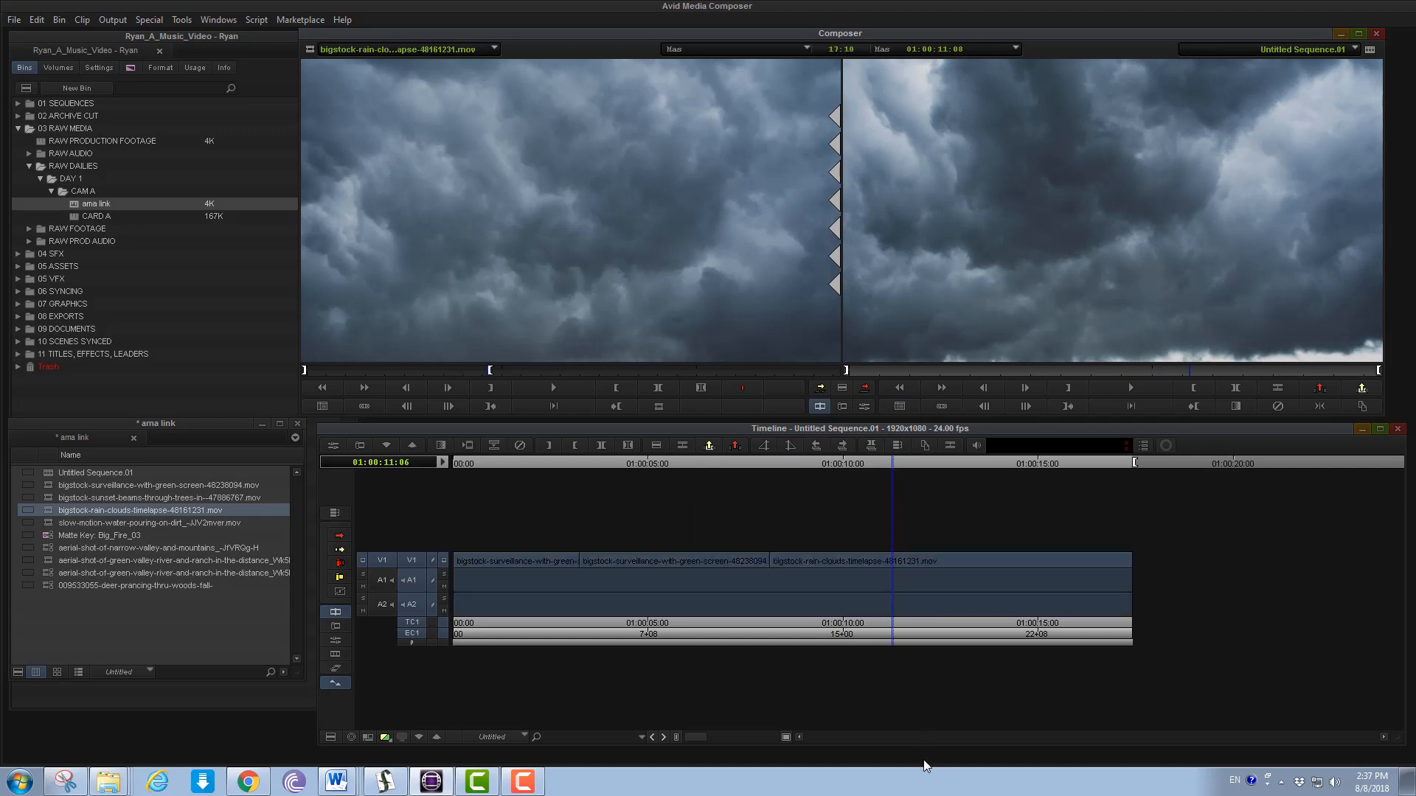
pyautogui.click(407, 581)
pyautogui.click(412, 606)
pyautogui.press('t')
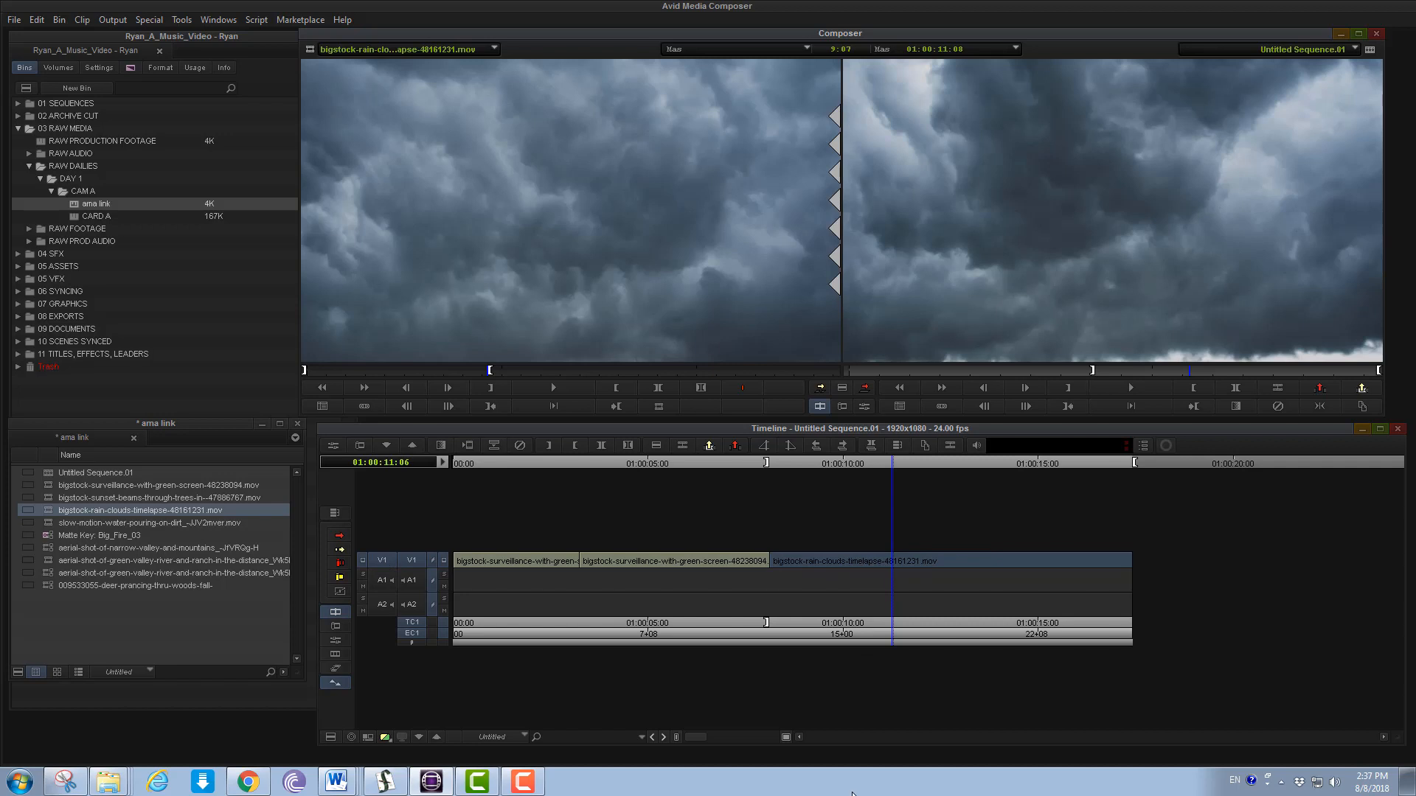
pyautogui.press('x')
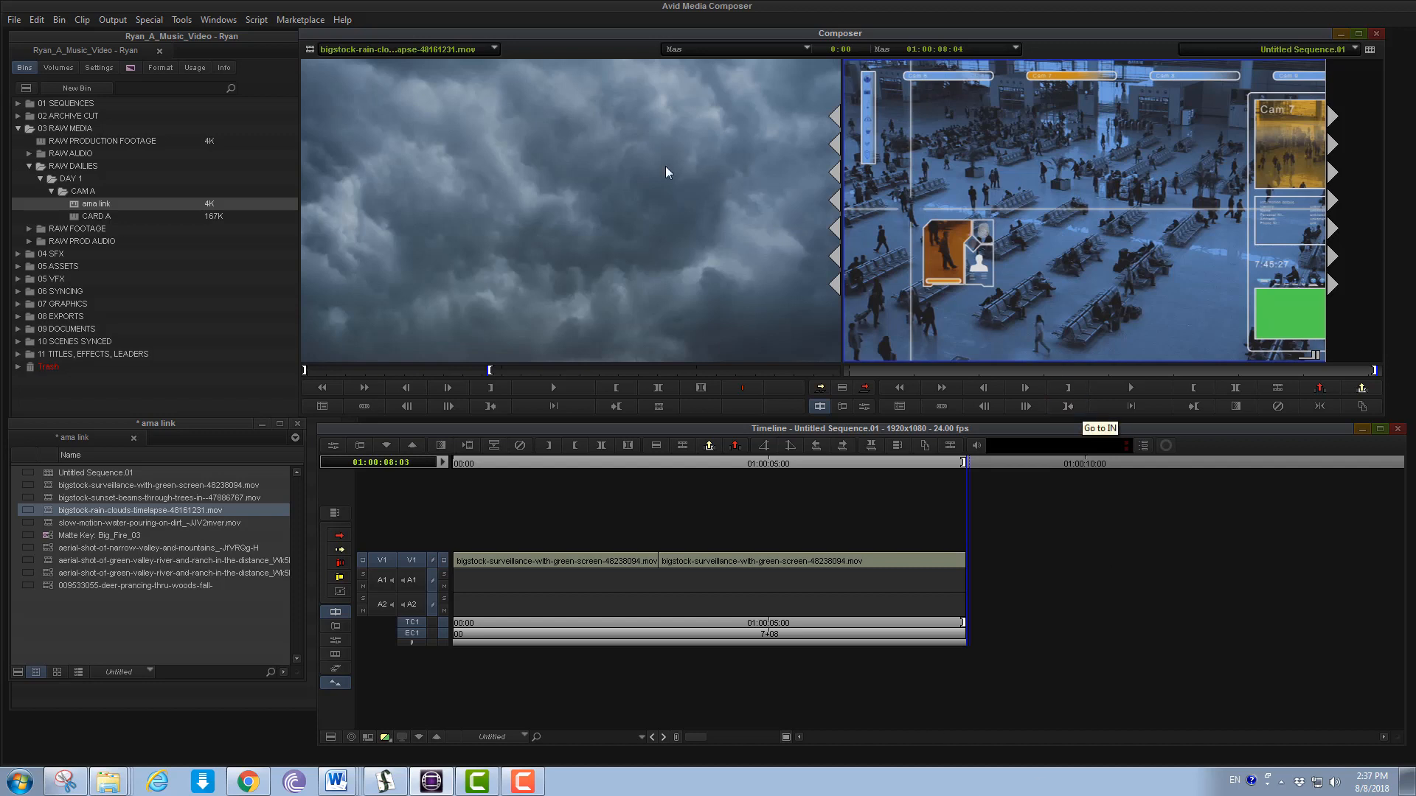
# Clear the in and out marks from the rain-clouds source clip
pyautogui.click(493, 213)
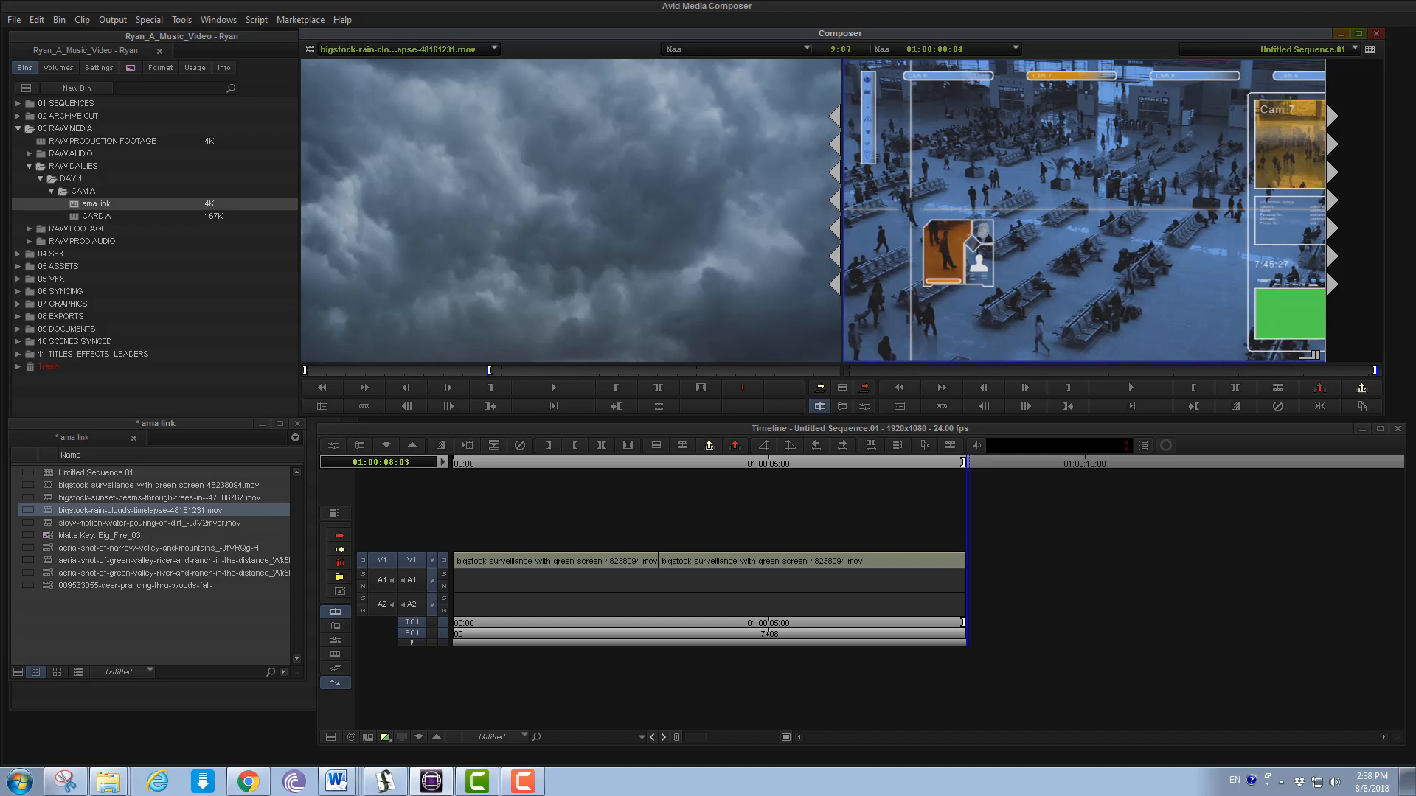
pyautogui.press('g')
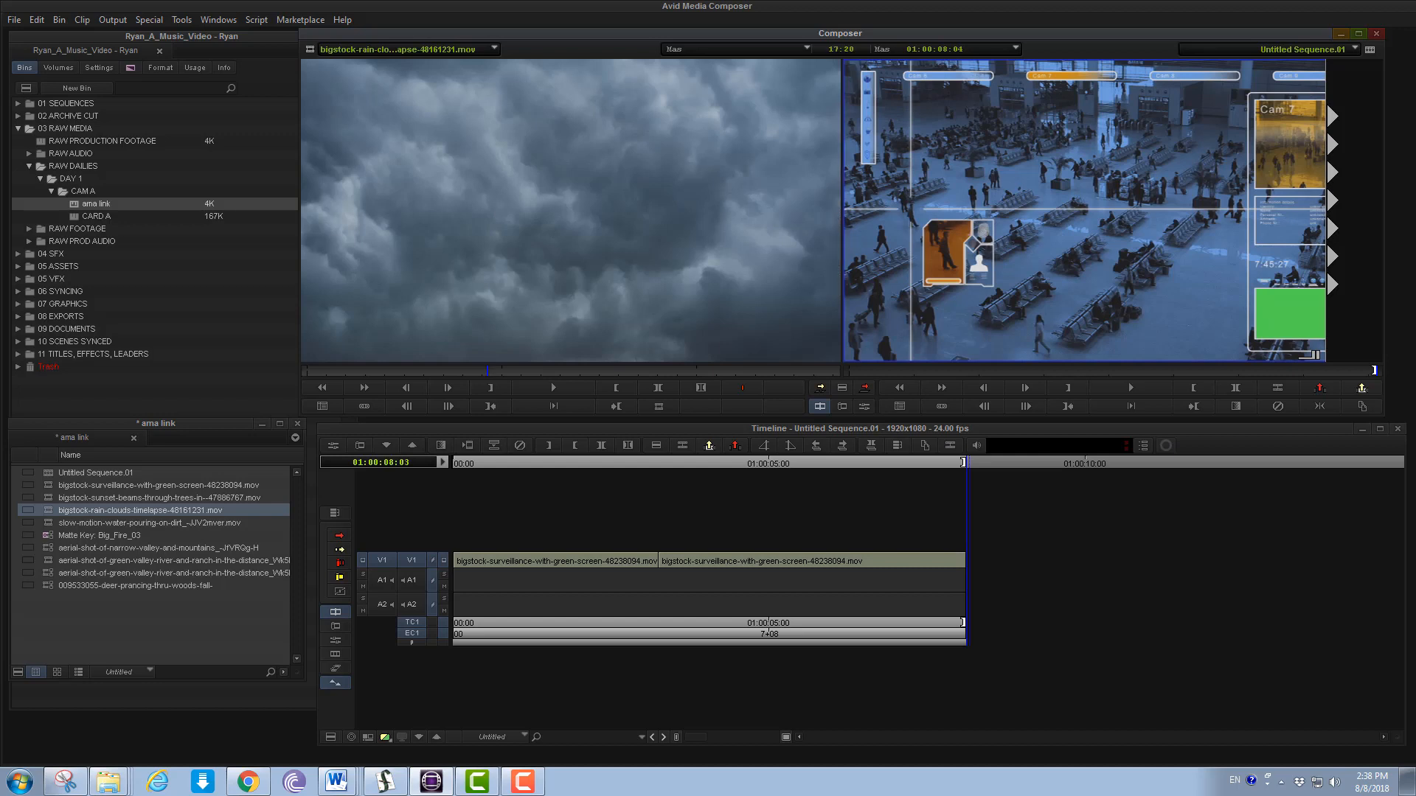
# Mark in at the first frame and out at the last frame of the rain-clouds source clip
pyautogui.press('Home')
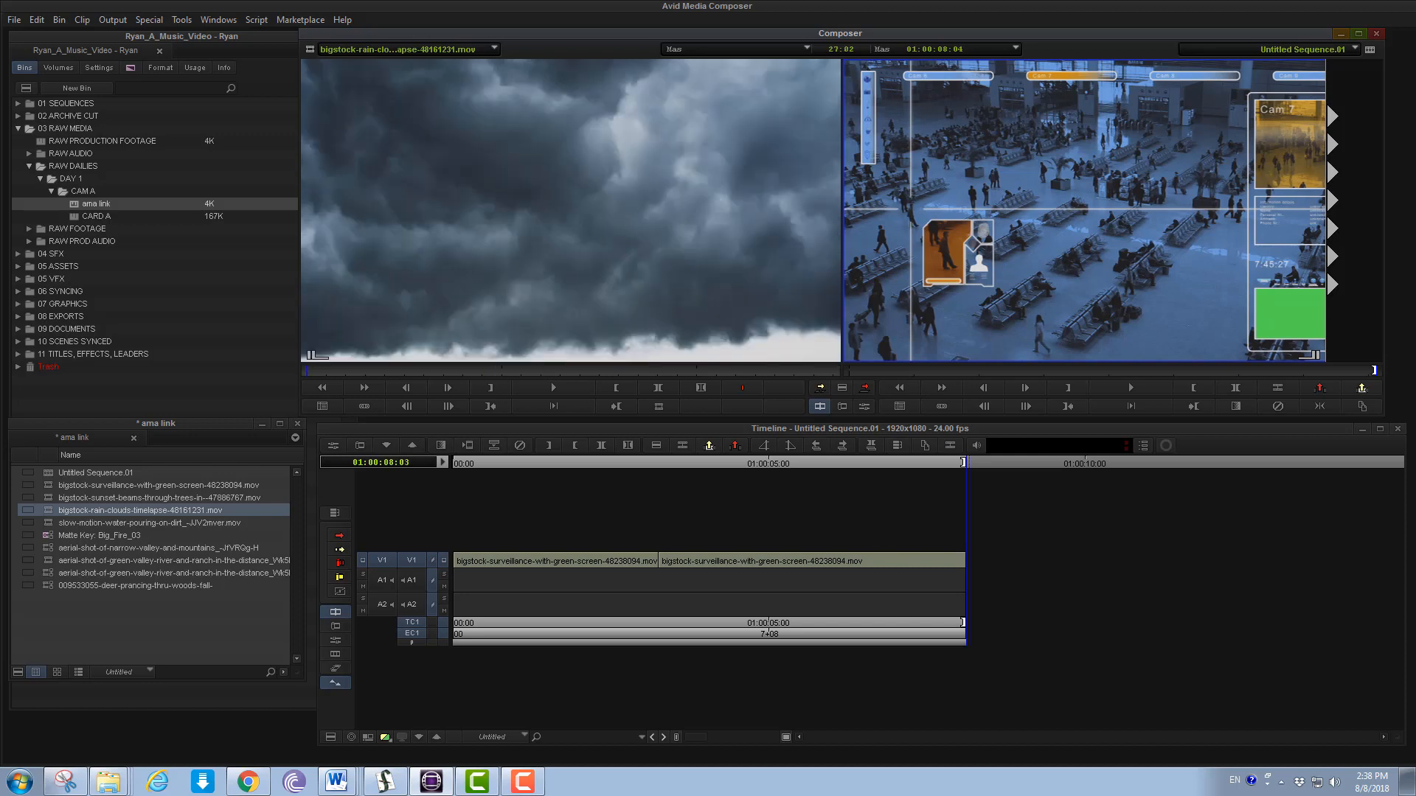
pyautogui.press('i')
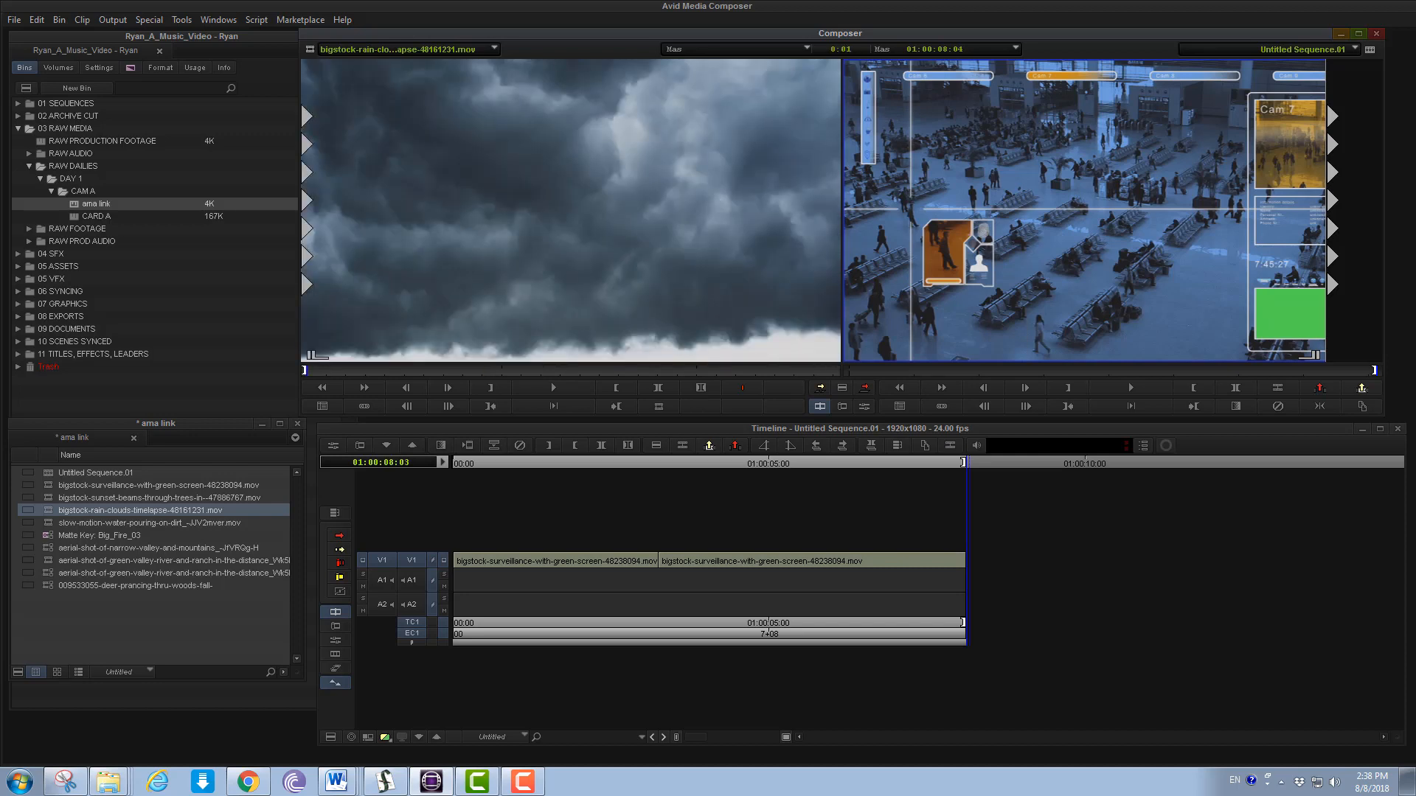
pyautogui.press('End')
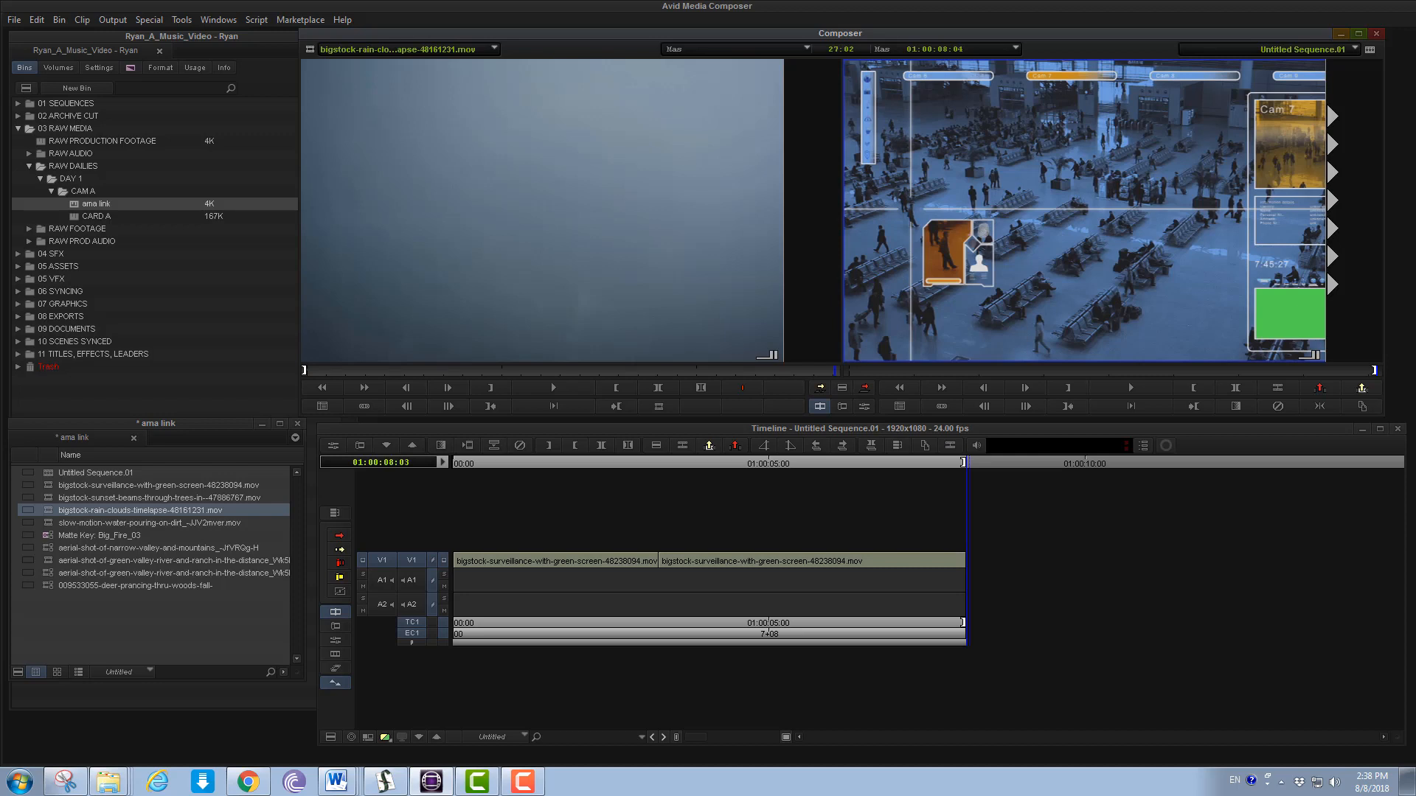
pyautogui.press('o')
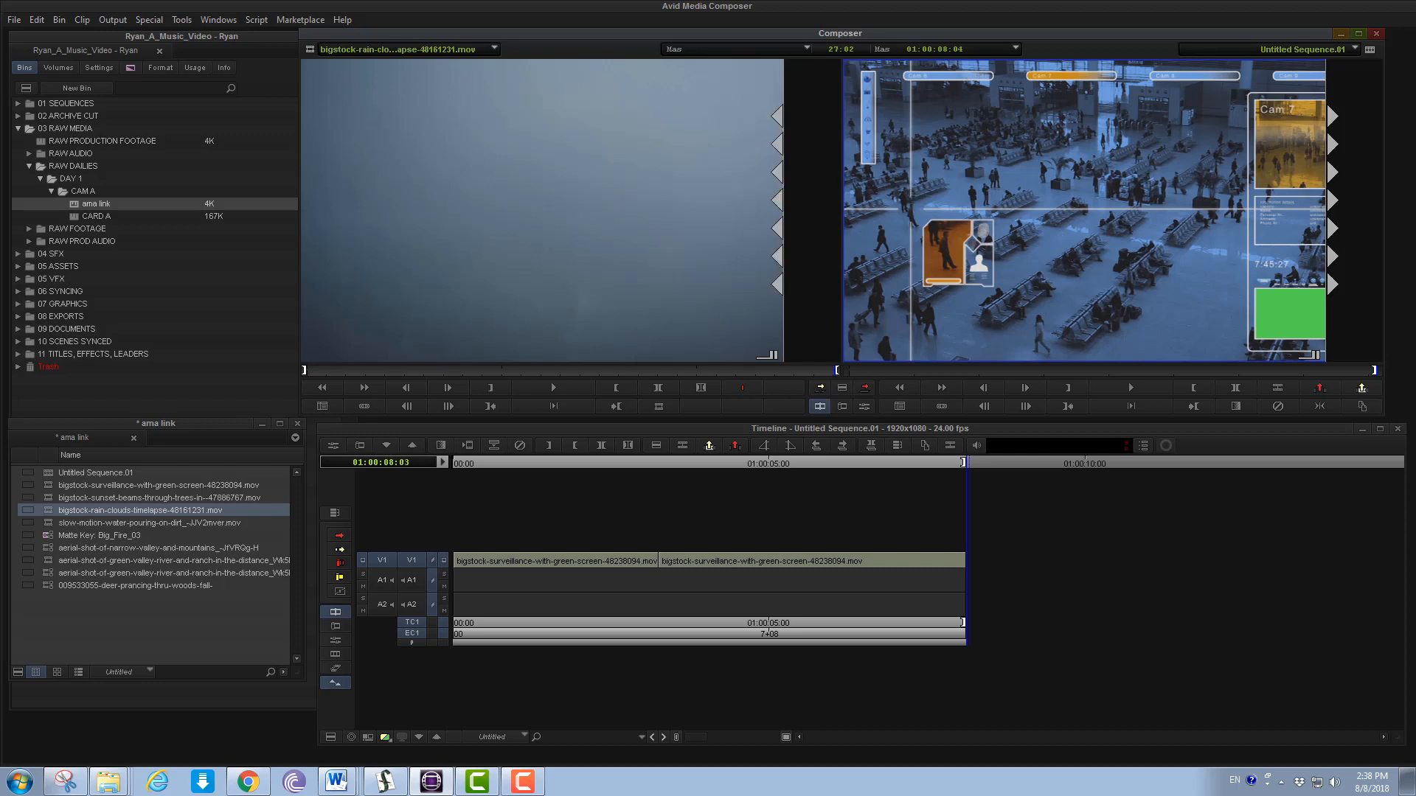
# Splice the full-length rain-clouds video onto V1 at the sequence's end
pyautogui.press('Escape')
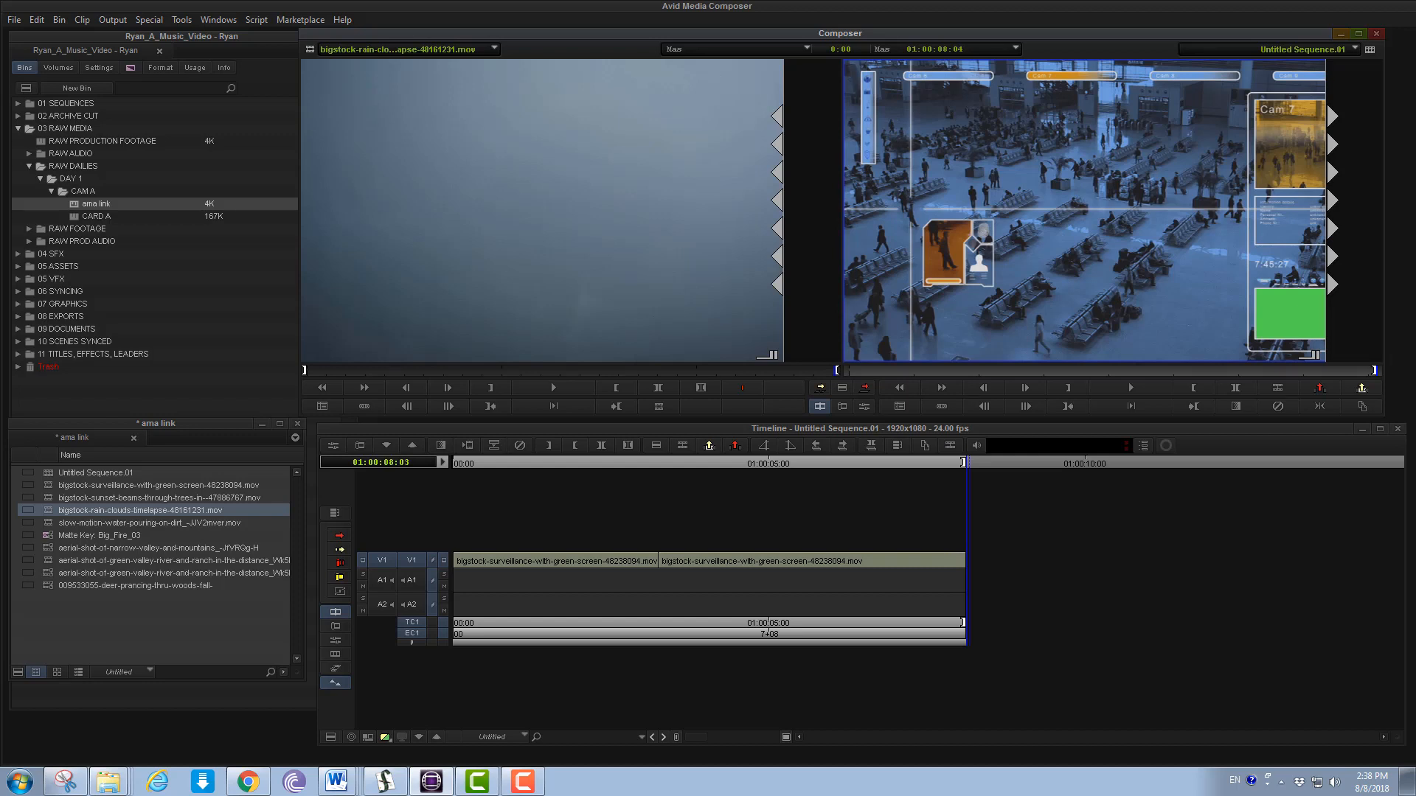
pyautogui.press('f')
pyautogui.press('o')
pyautogui.press('v')
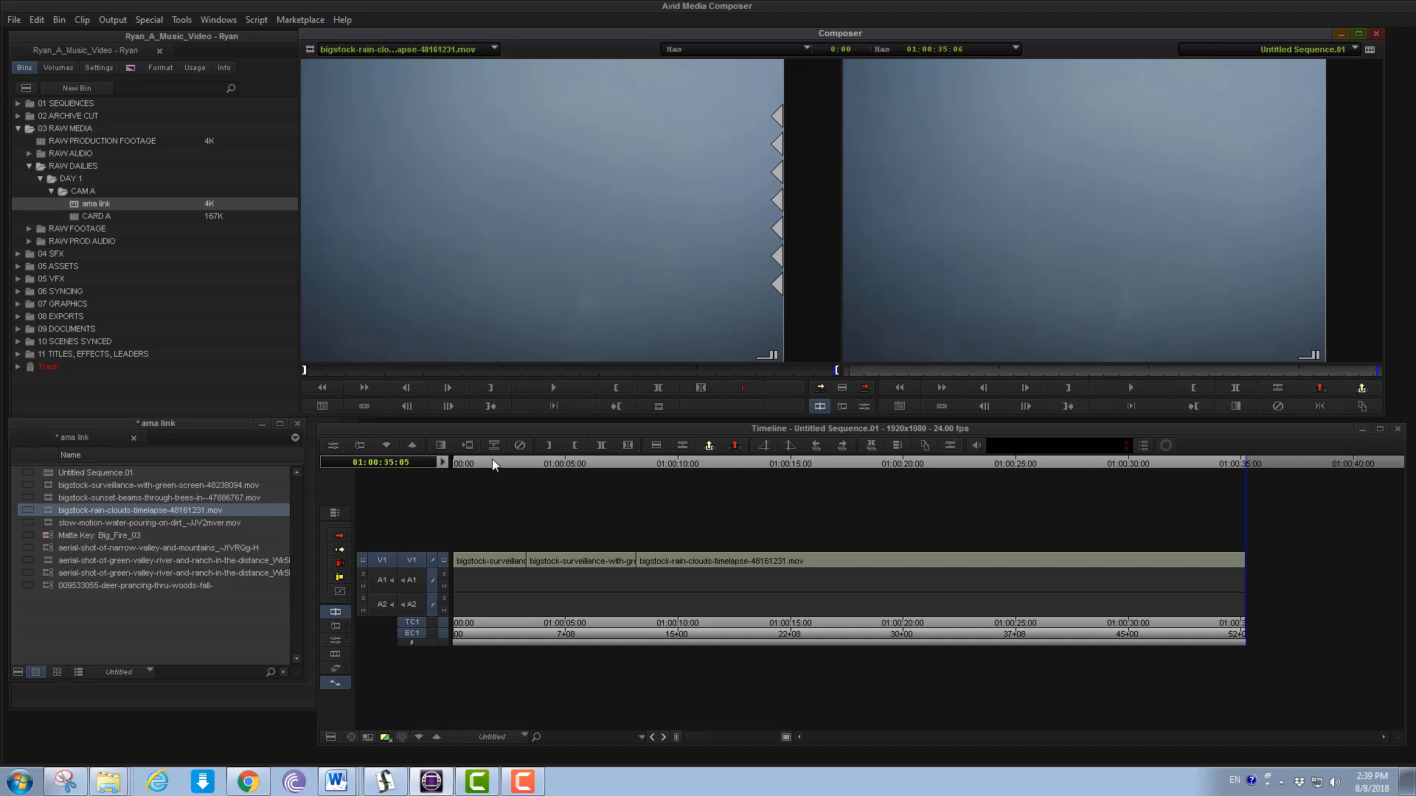
# Mark out at the sequence's end, splice the full rain-clouds clip there again, and undo the edit
pyautogui.click(1244, 468)
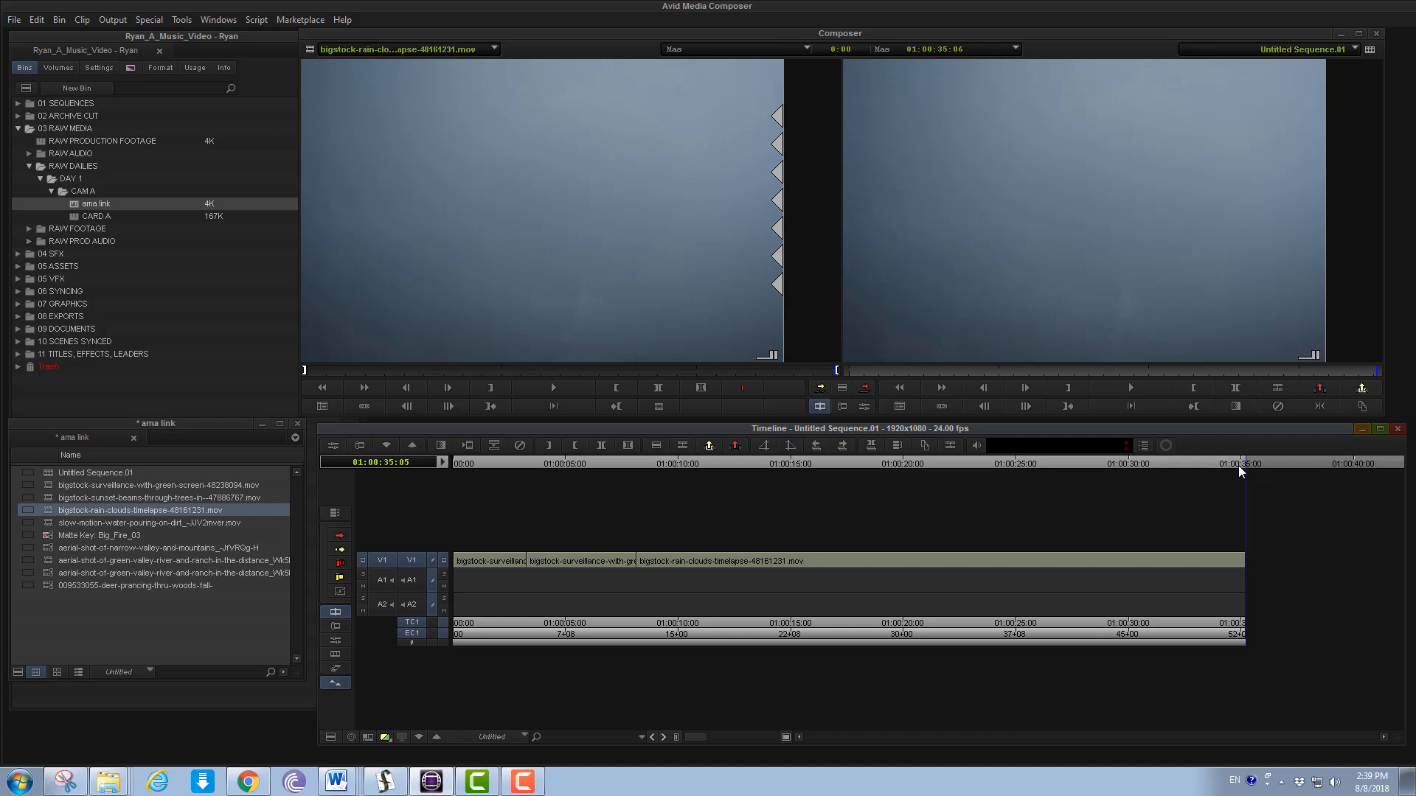
pyautogui.press('o')
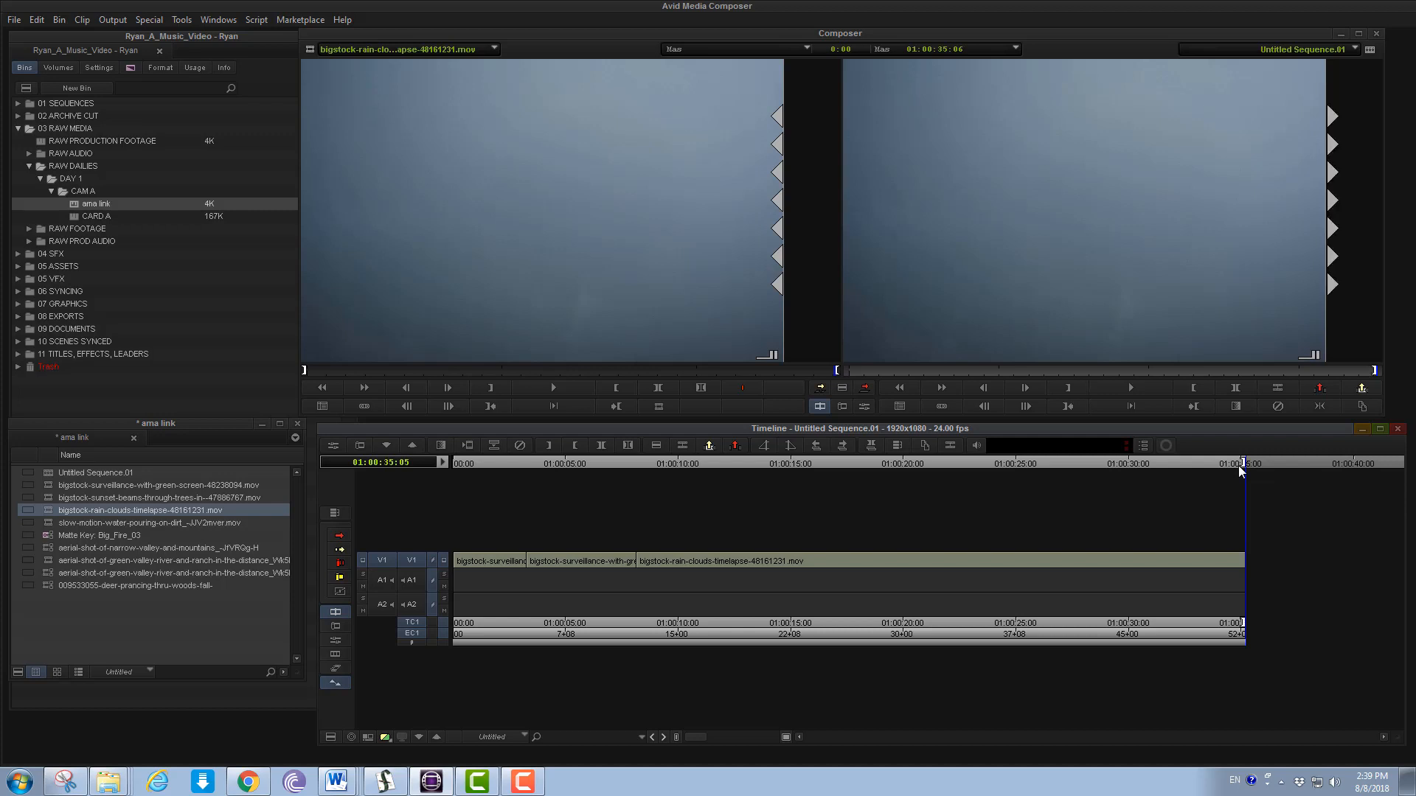
pyautogui.press('v')
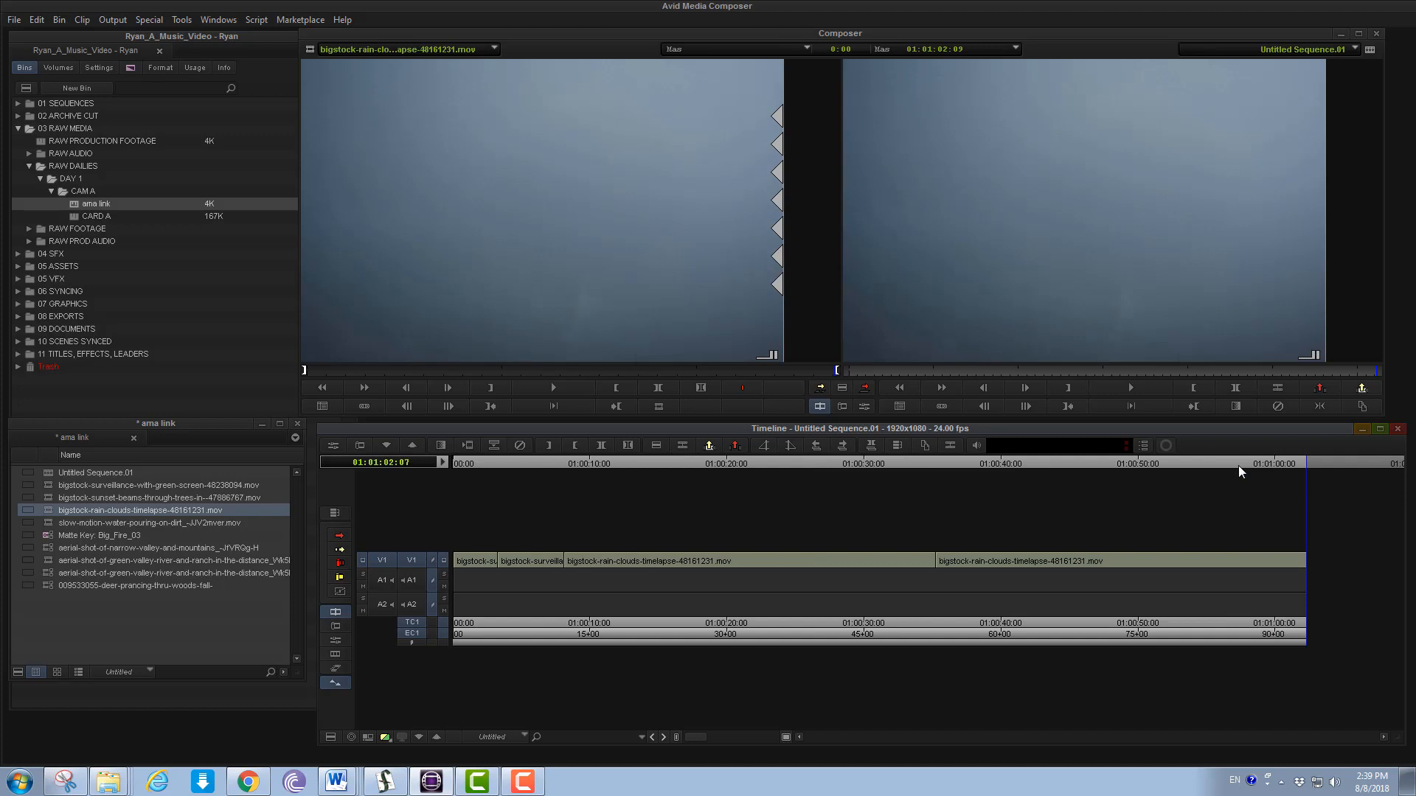
pyautogui.hotkey('ctrl', 'z')
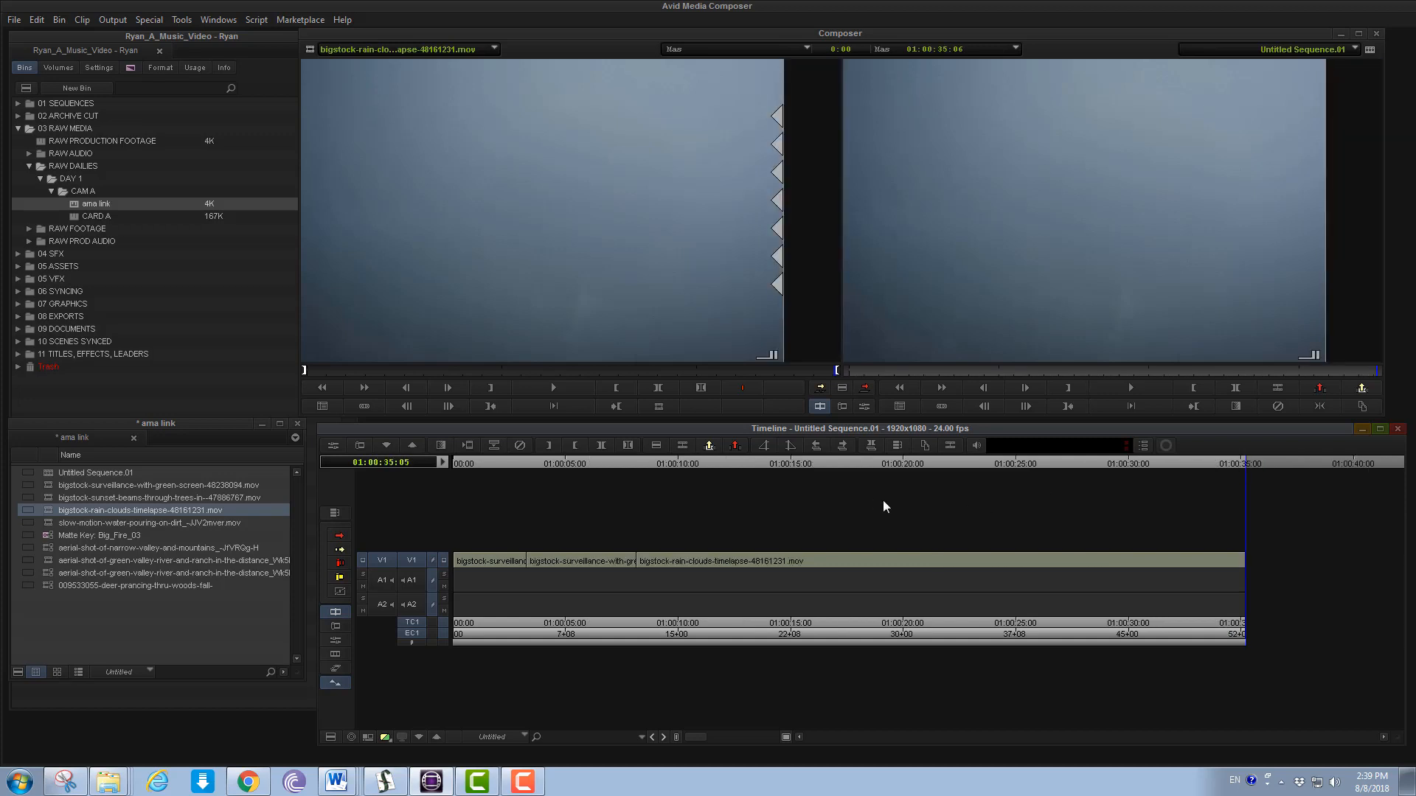
# Mark from 01:00:17:22 to the sequence's end and extract that portion of the rain-clouds clip
pyautogui.click(857, 460)
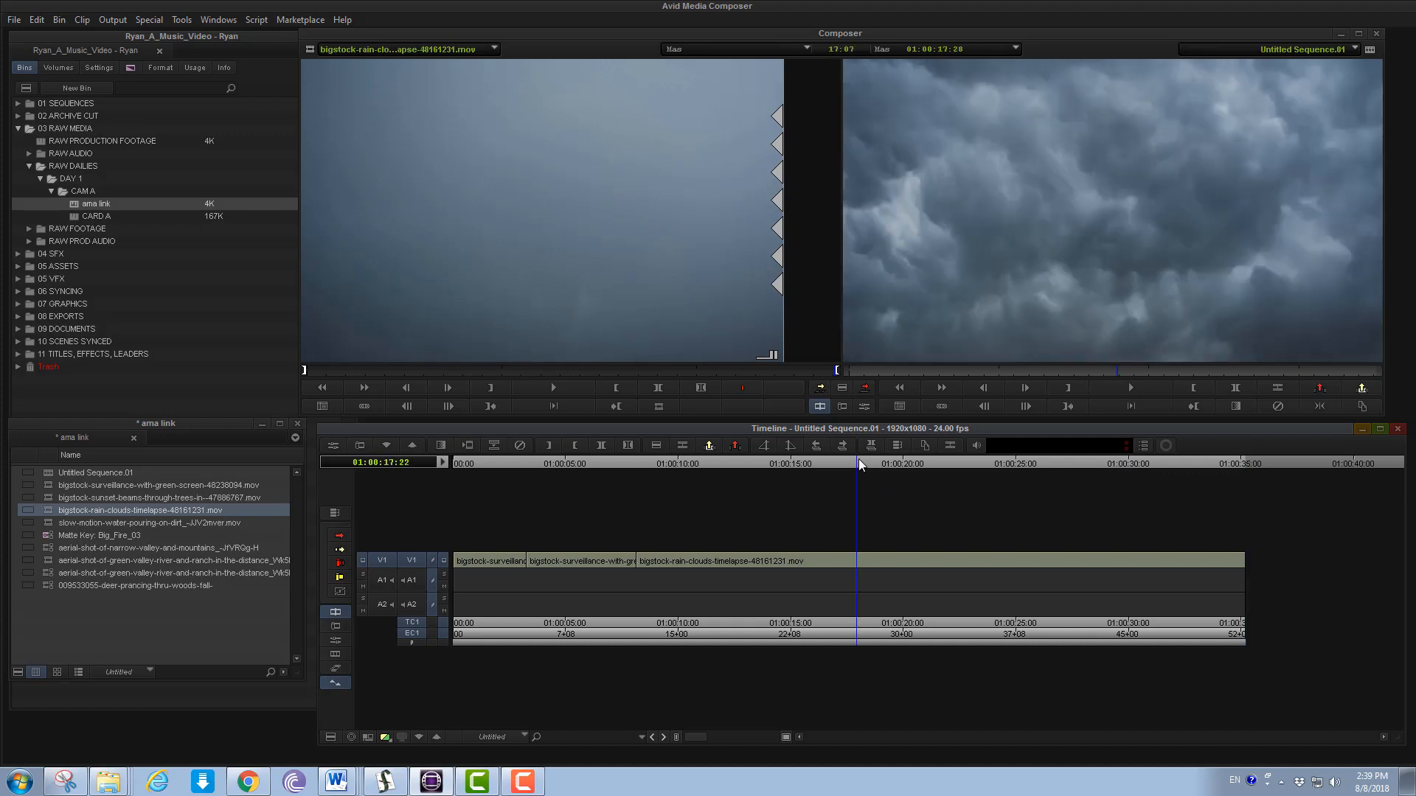
pyautogui.press('i')
pyautogui.press('End')
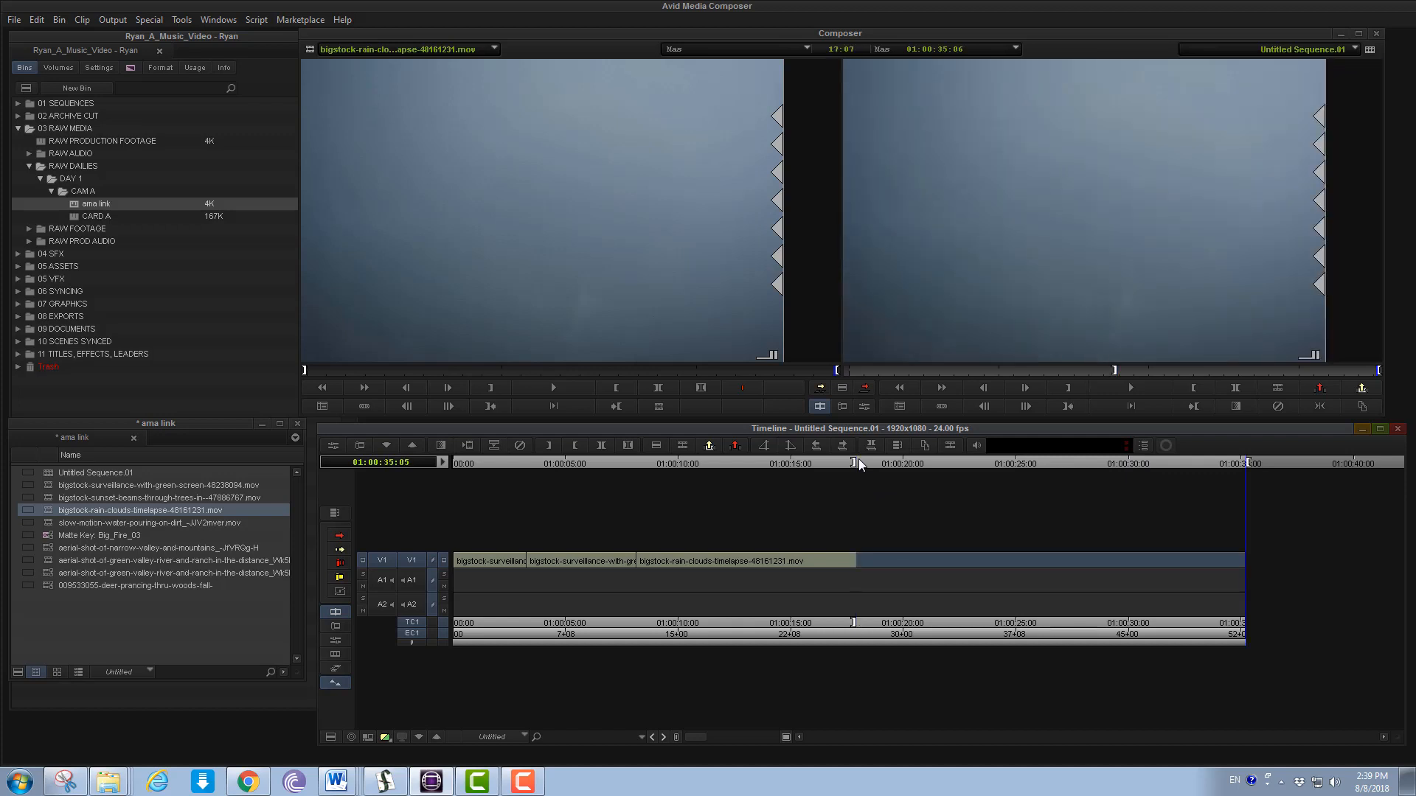
pyautogui.press('x')
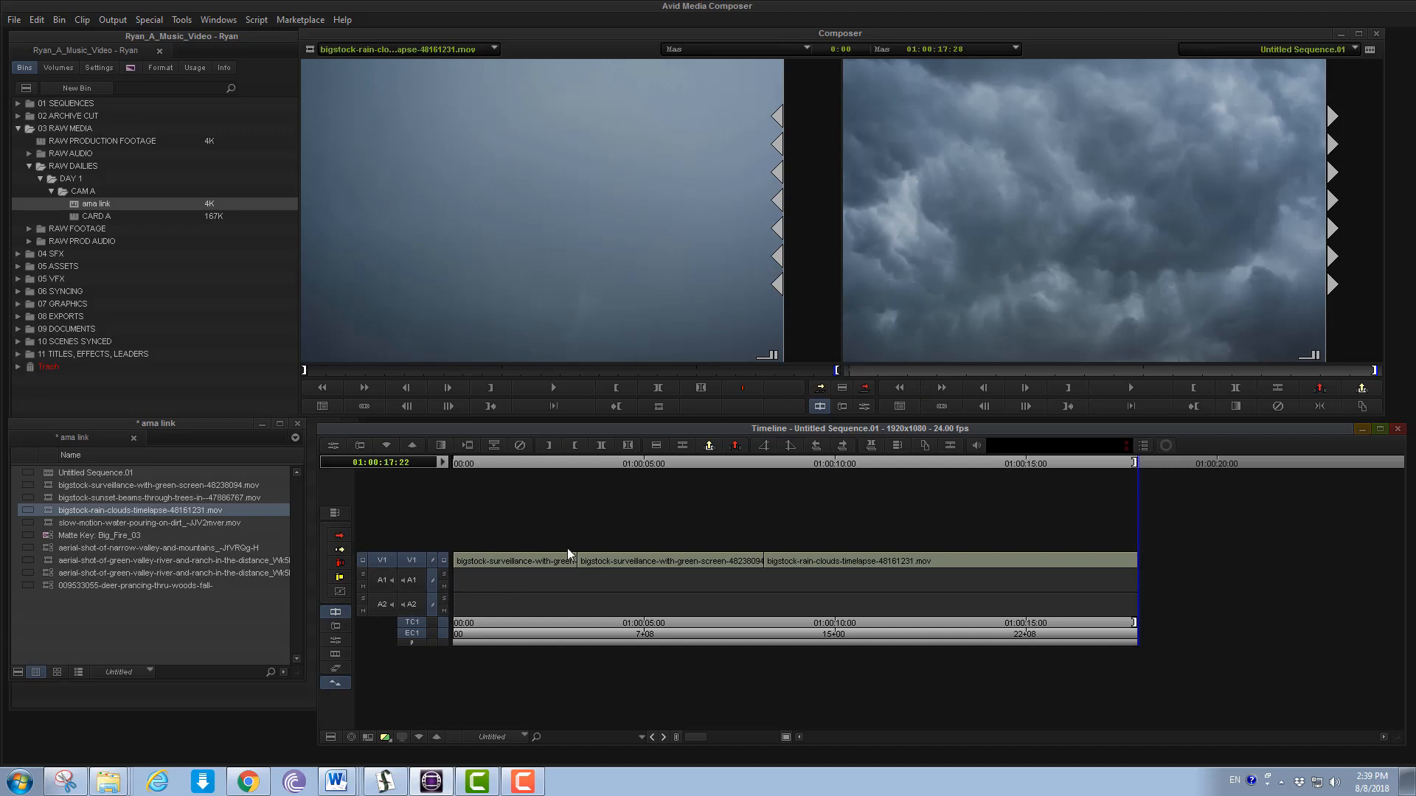
# Solo audio track A1 and mute audio track A2 in the sequence
pyautogui.click(443, 574)
pyautogui.click(504, 463)
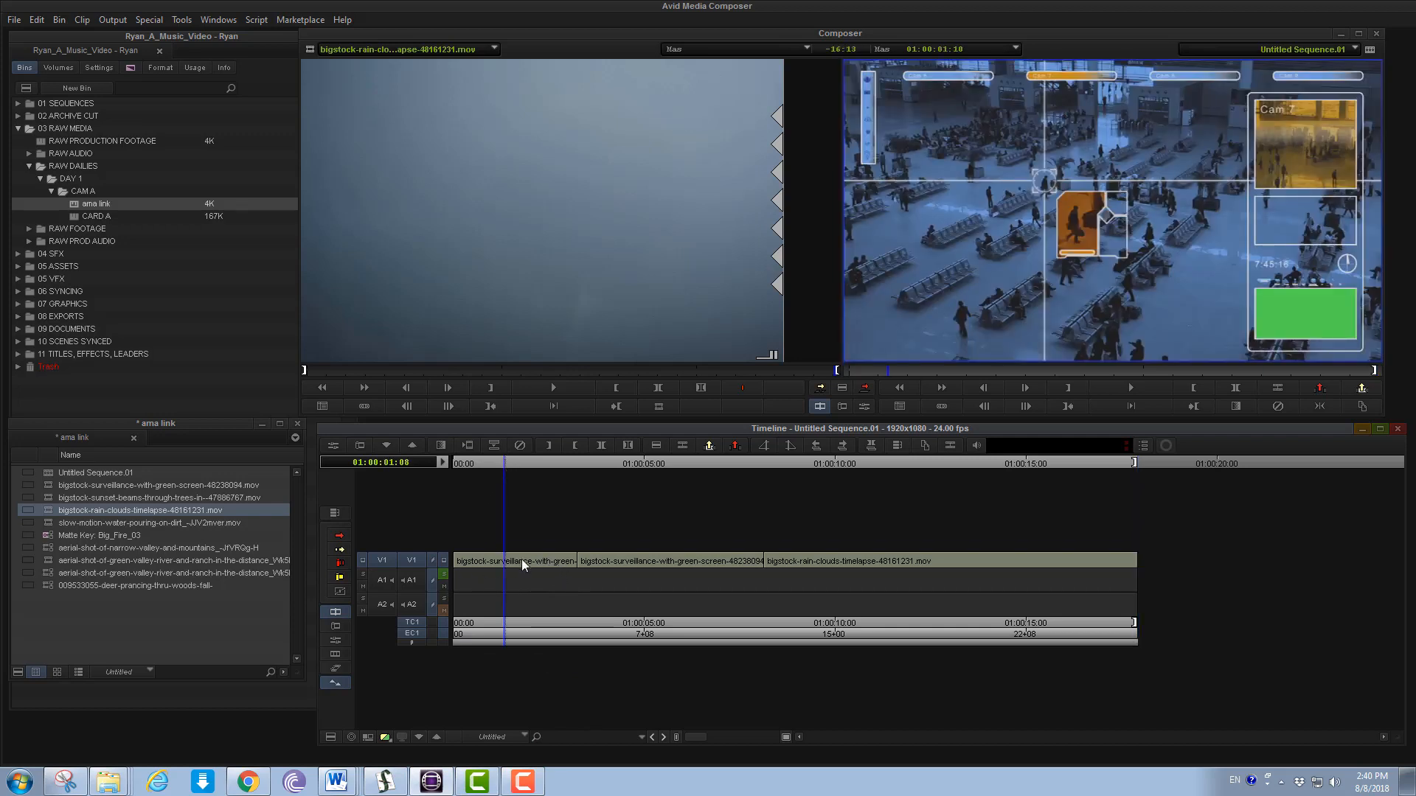
pyautogui.click(442, 575)
pyautogui.click(443, 575)
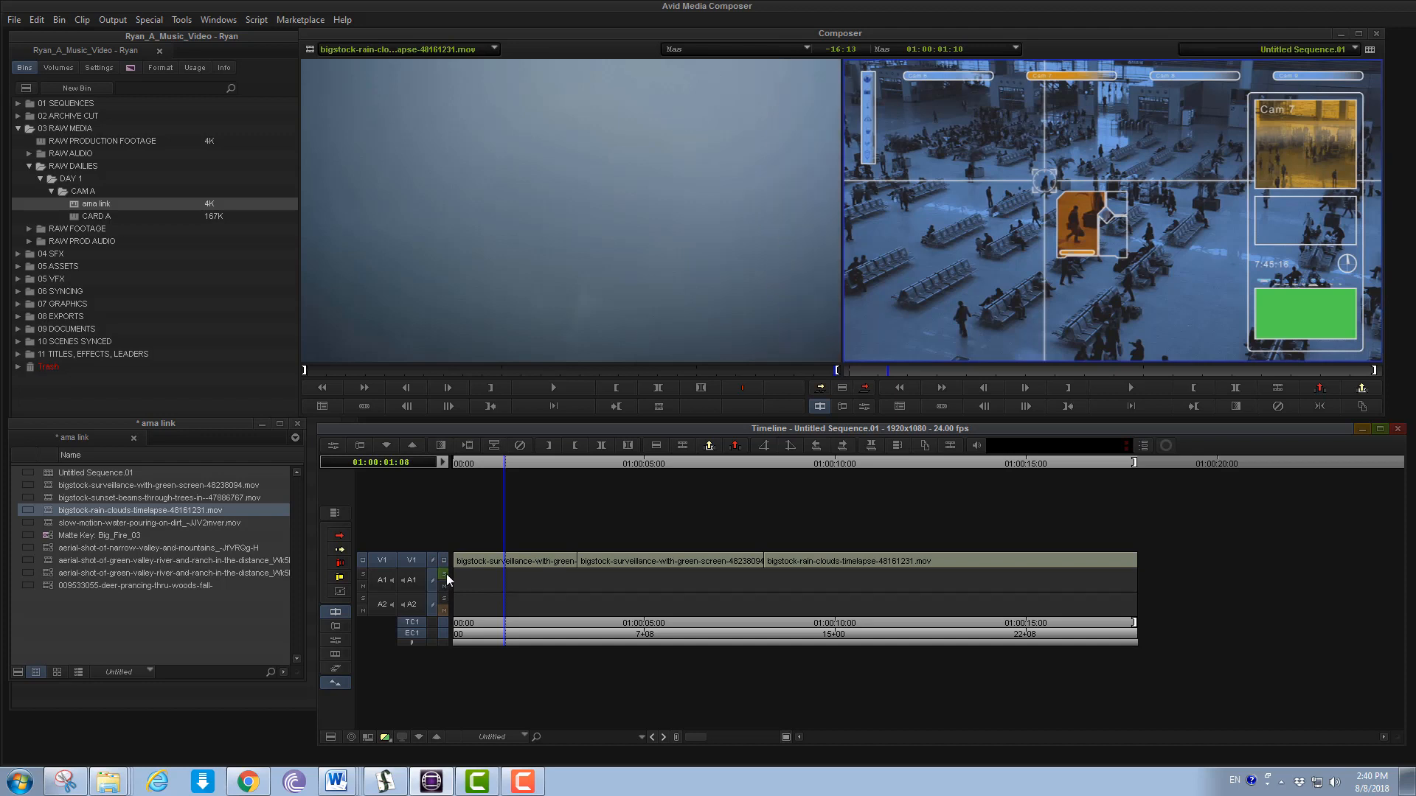
# Play the opening of the sequence from its start with A1 soloed
pyautogui.moveTo(467, 461); pyautogui.dragTo(453, 460)
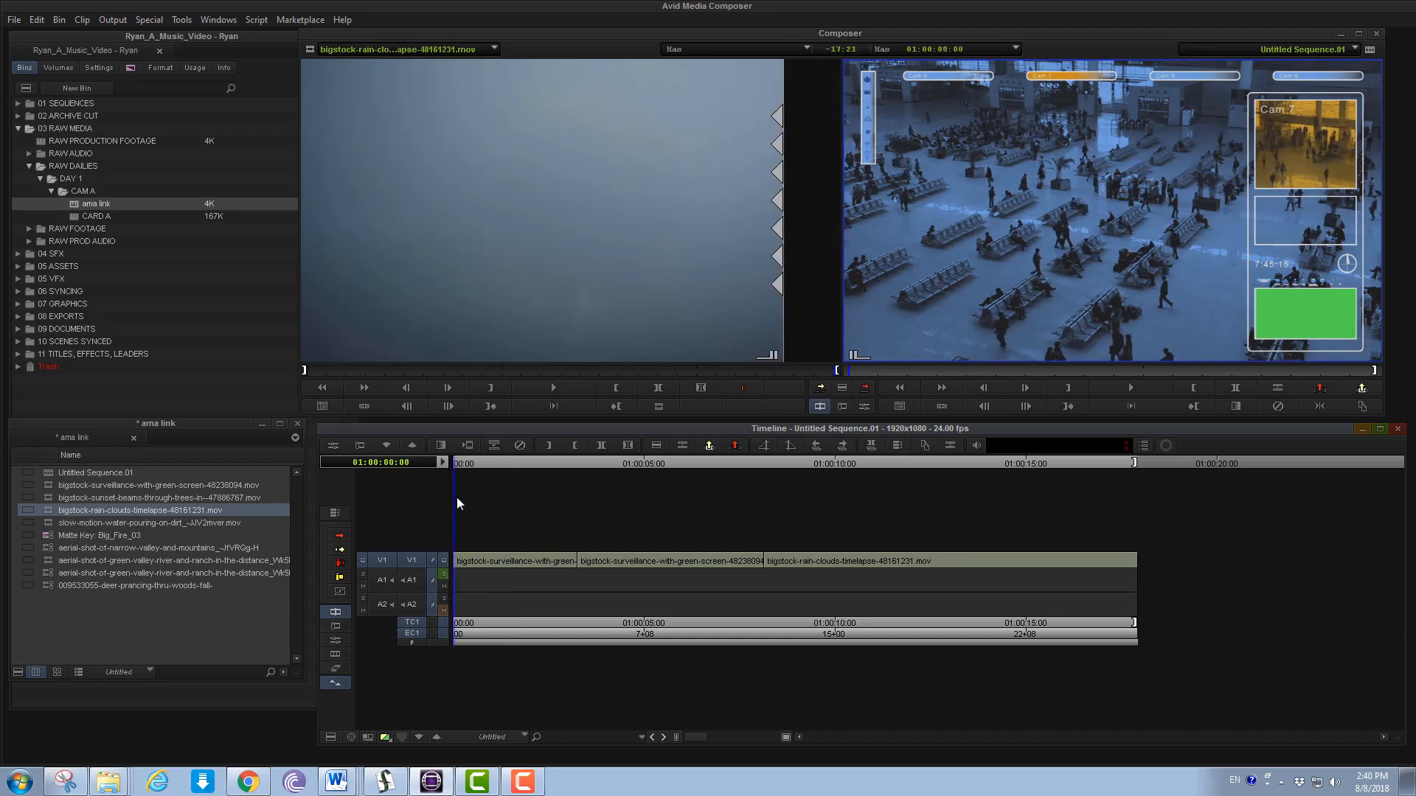
pyautogui.press('space')
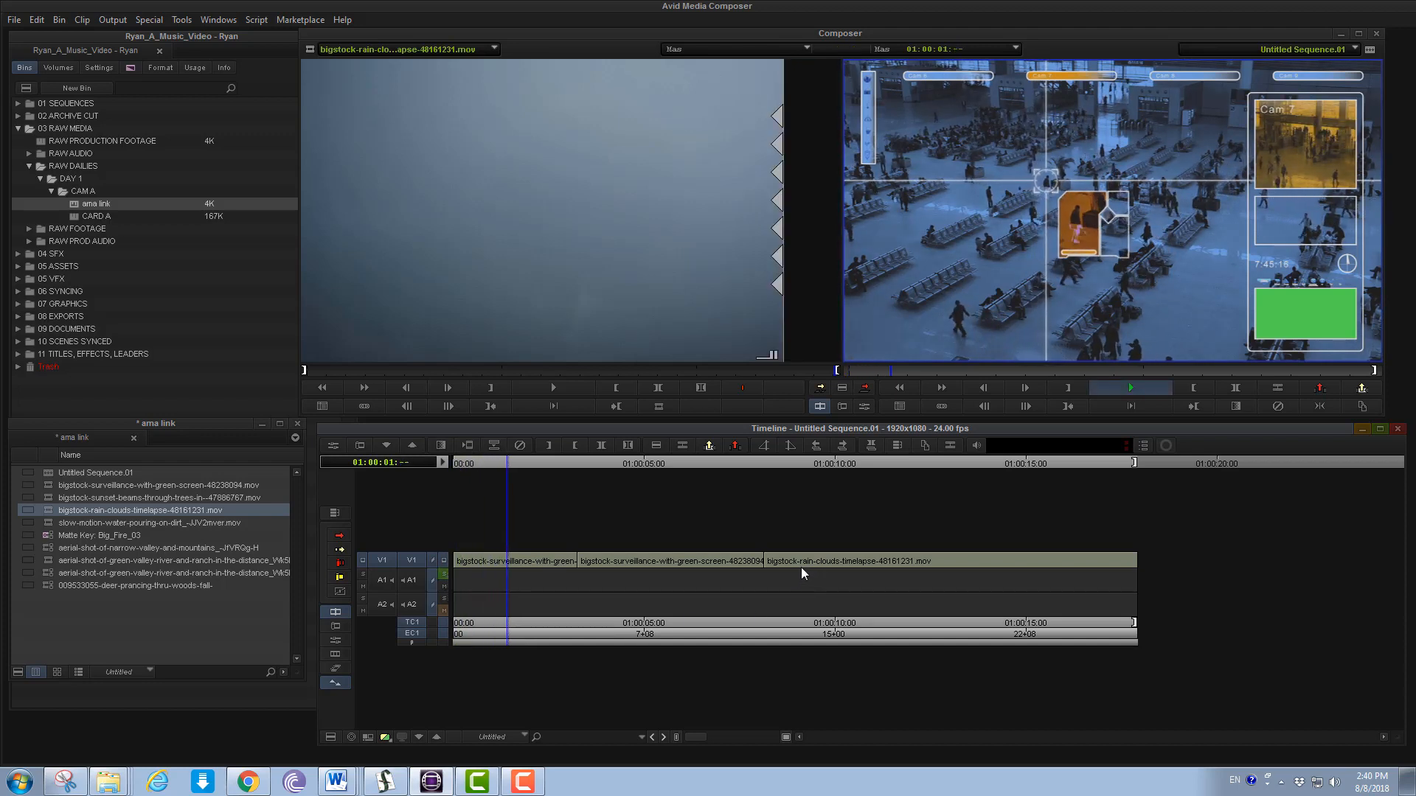
pyautogui.press('space')
# Start importing files into the ama link bin and browse to the Sound_Compositing (E:) drive
pyautogui.click(107, 639)
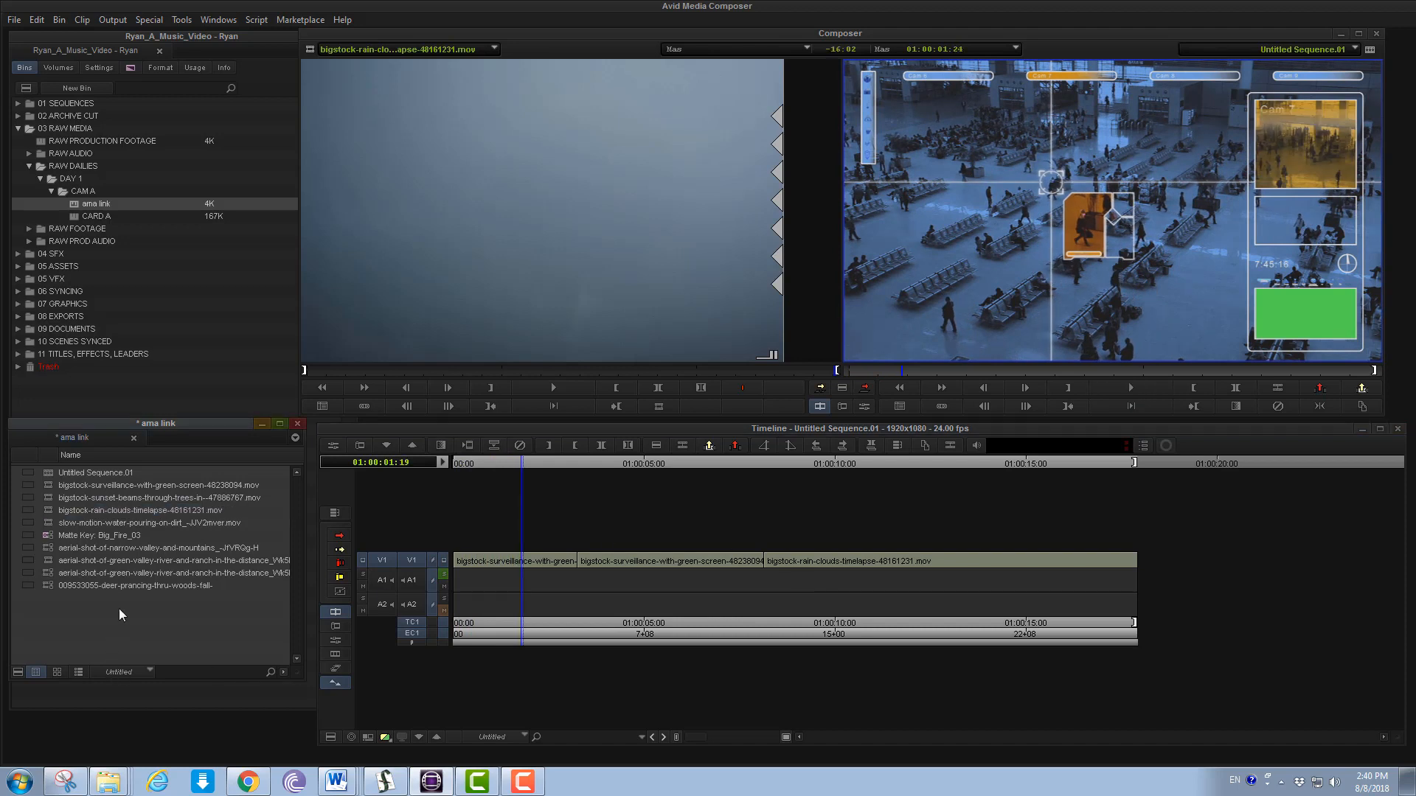
pyautogui.rightClick(109, 782)
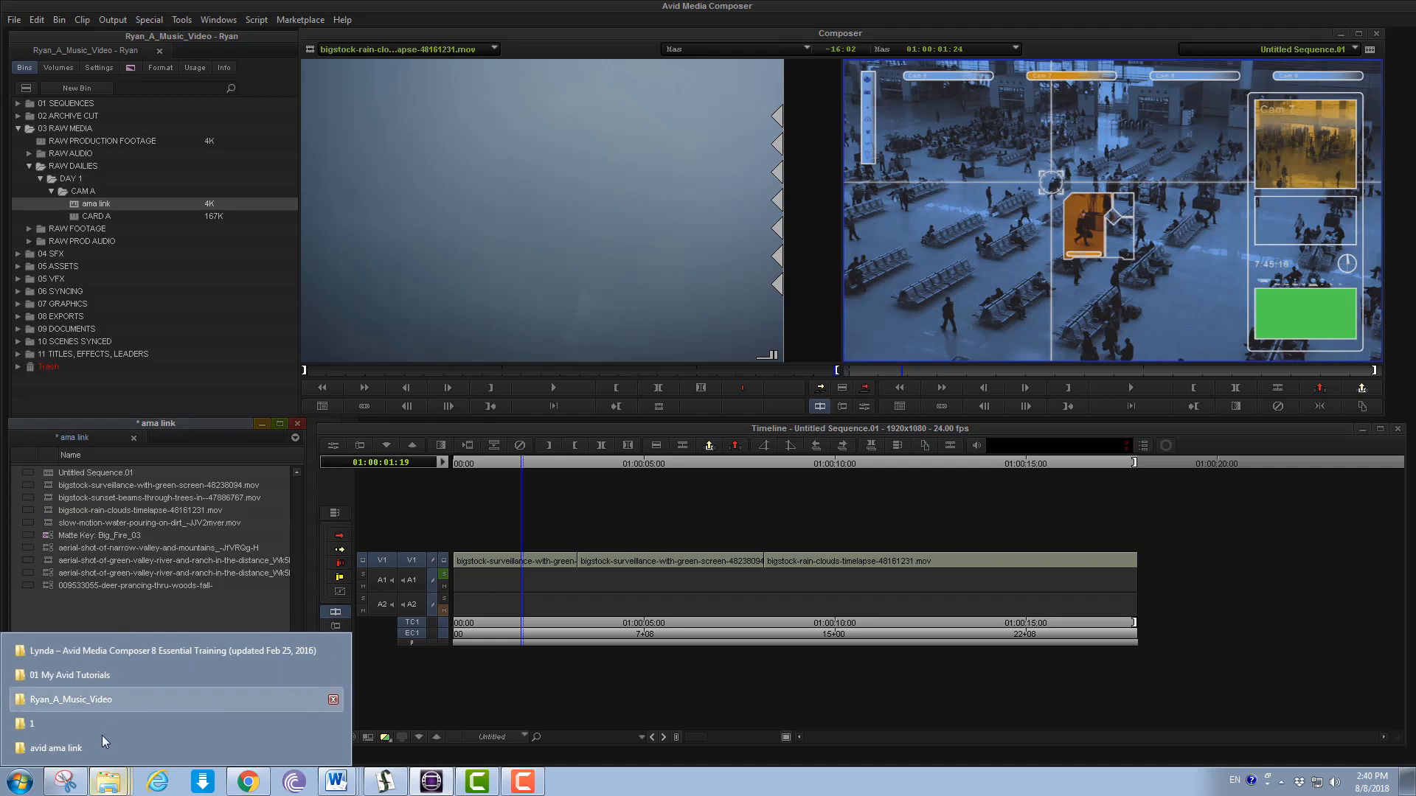
pyautogui.click(152, 616)
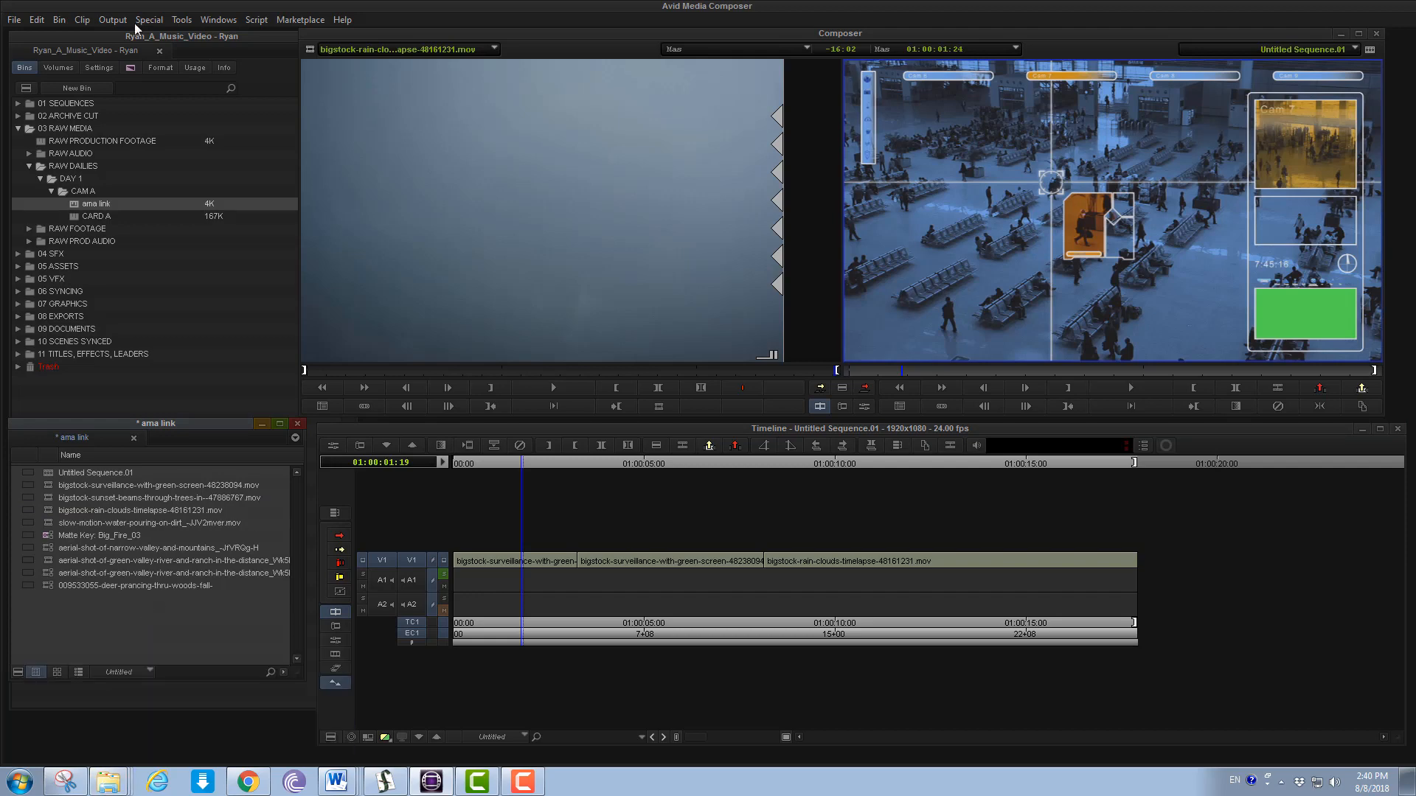
pyautogui.click(14, 20)
pyautogui.click(86, 259)
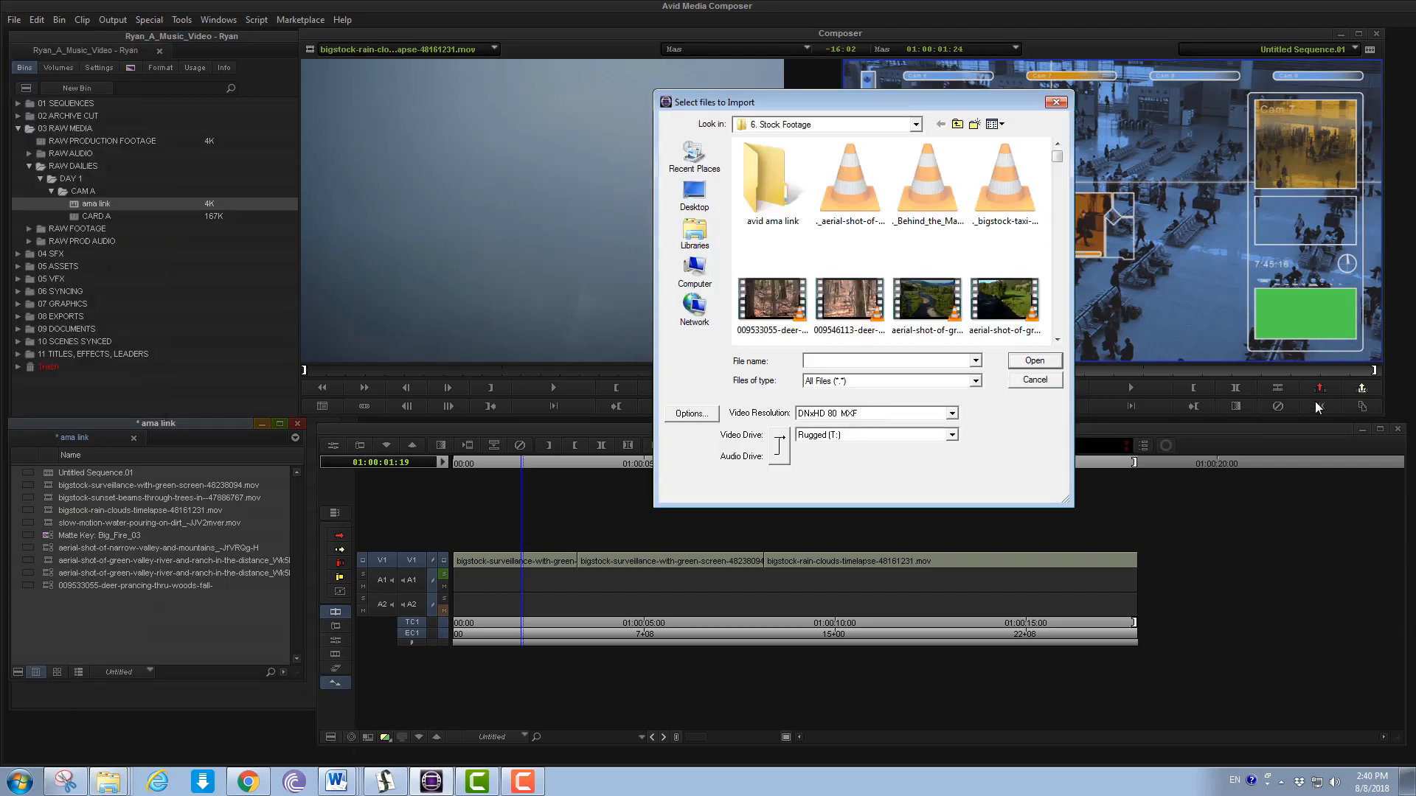
pyautogui.click(916, 124)
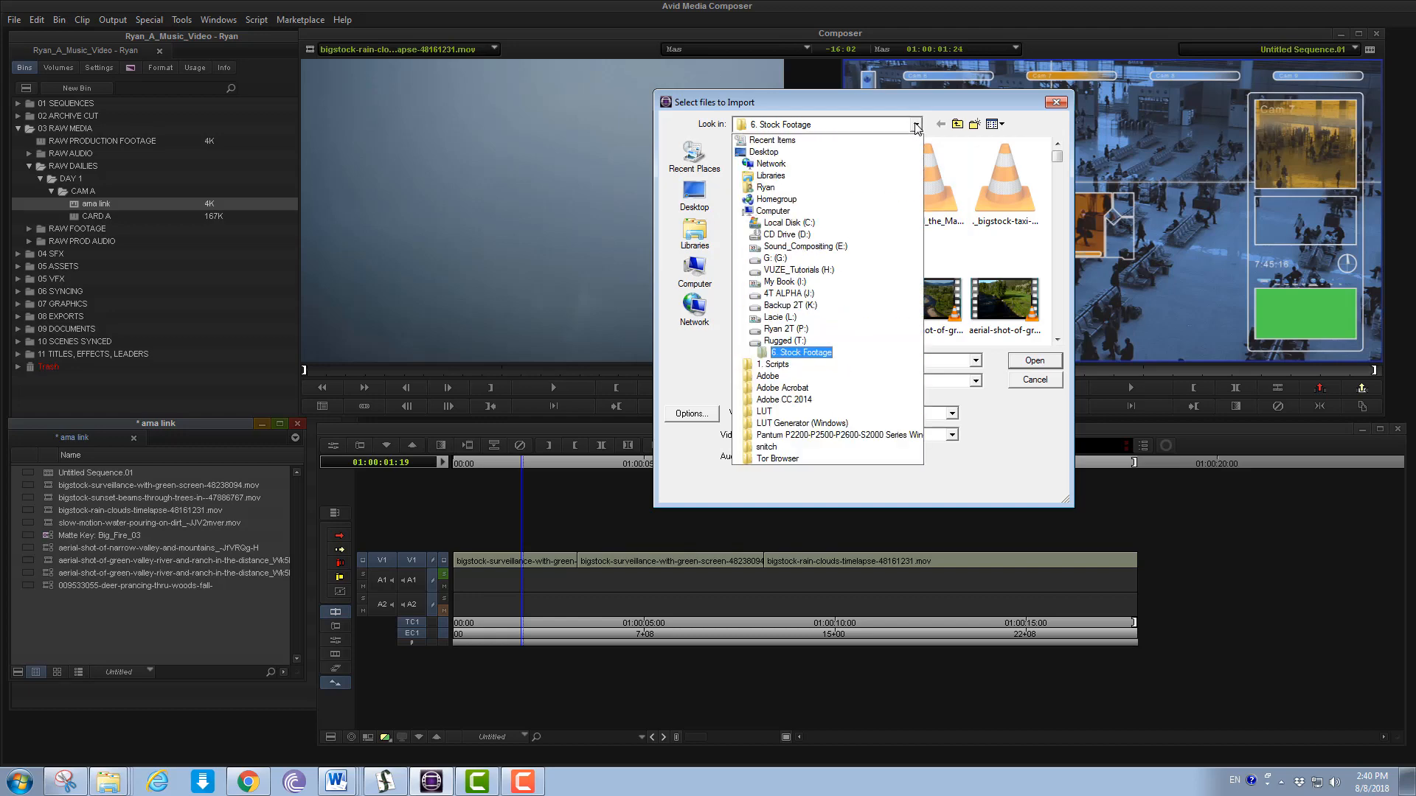
pyautogui.click(887, 235)
pyautogui.click(796, 415)
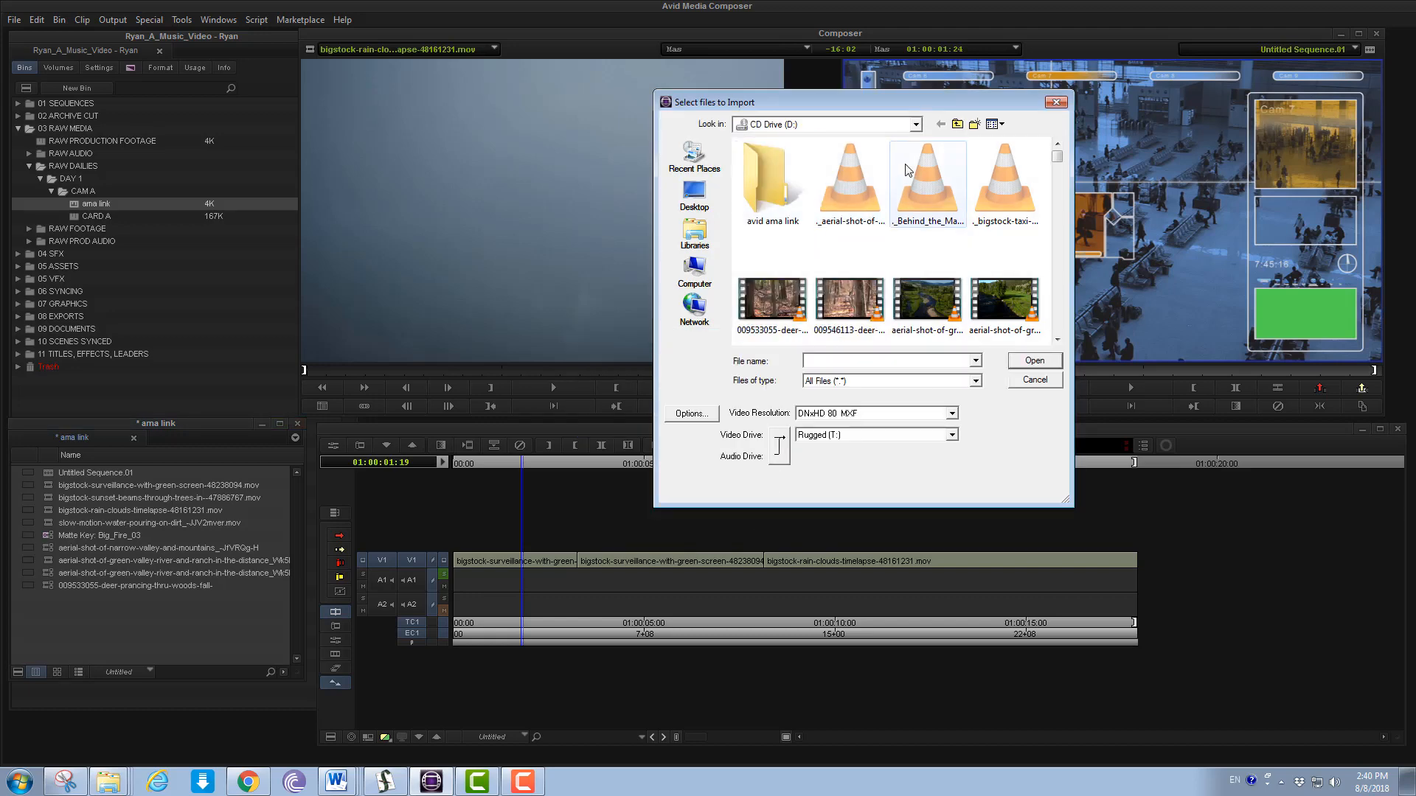
pyautogui.click(916, 125)
pyautogui.click(841, 245)
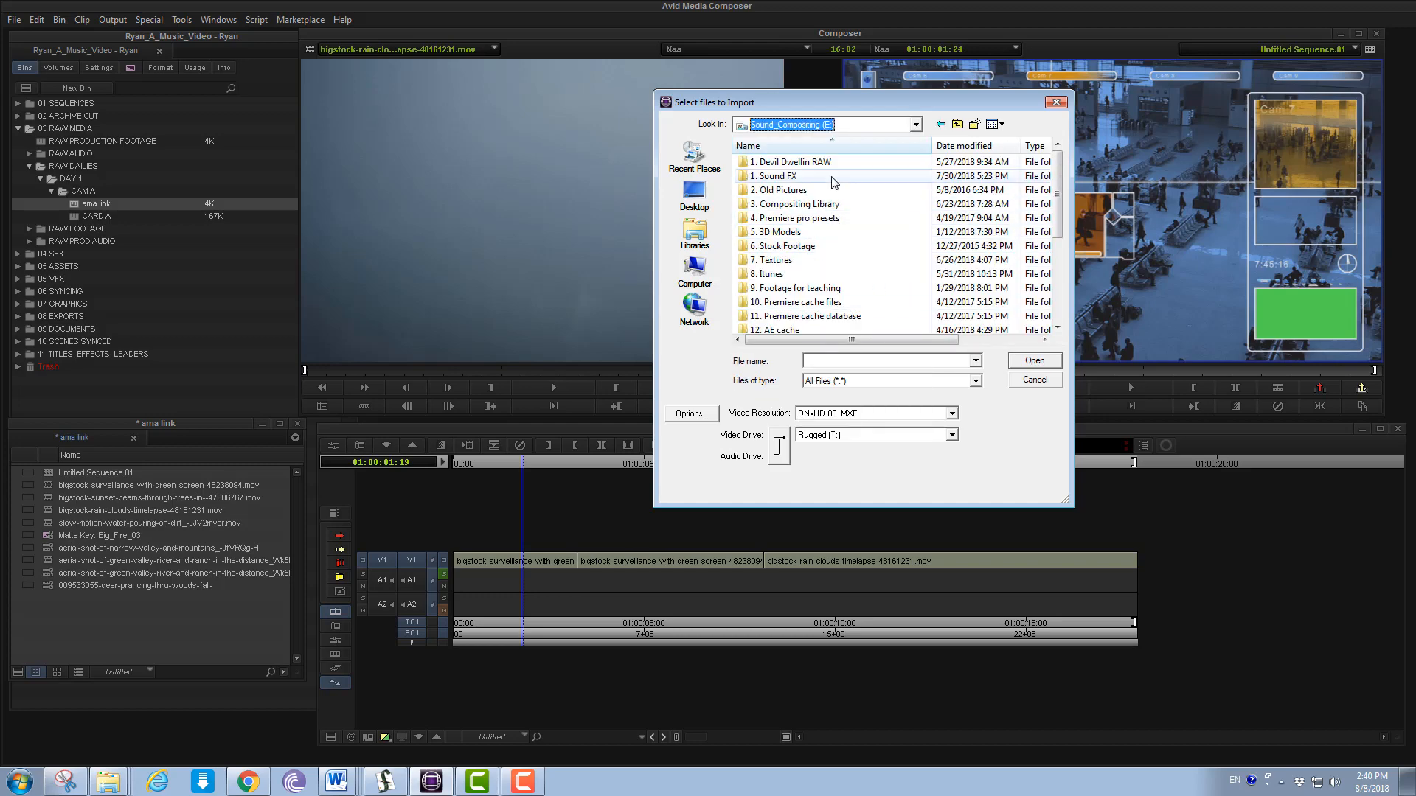
# Browse from the 1. Sound FX folder through 3. MUSIC and AudioJungle Bundle 2014 vol. 1 to the Dramatic Trailer folder
pyautogui.doubleClick(776, 175)
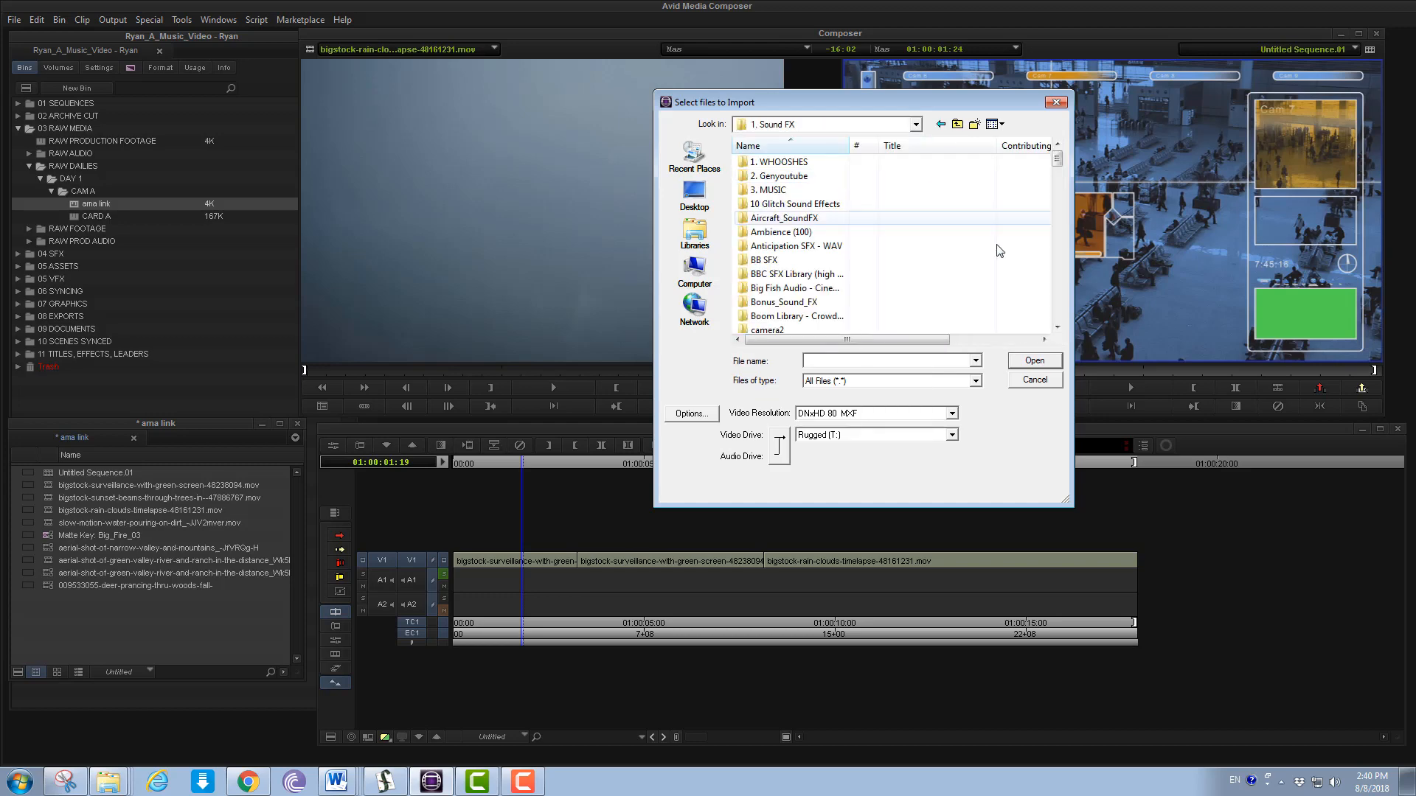
pyautogui.doubleClick(808, 190)
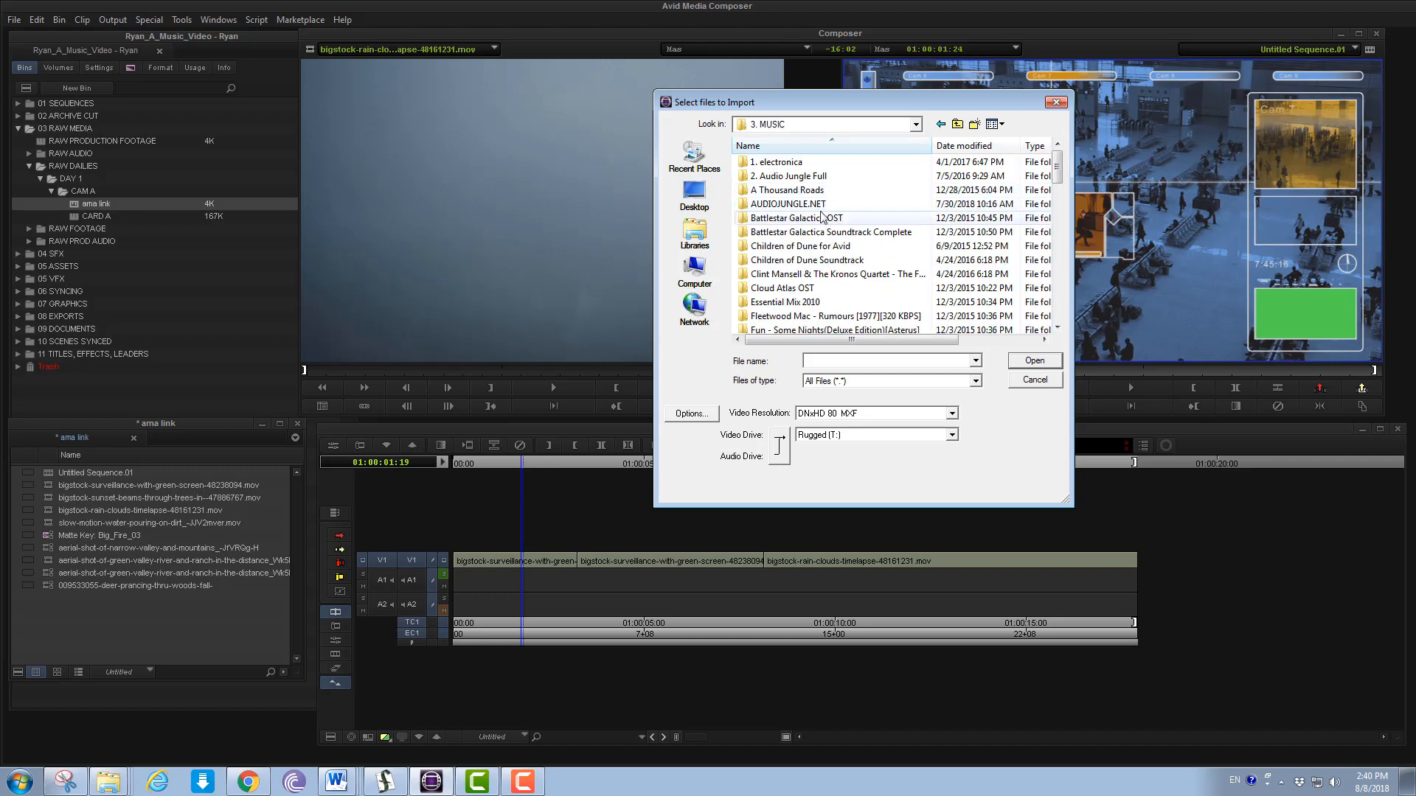
pyautogui.doubleClick(811, 177)
pyautogui.doubleClick(832, 166)
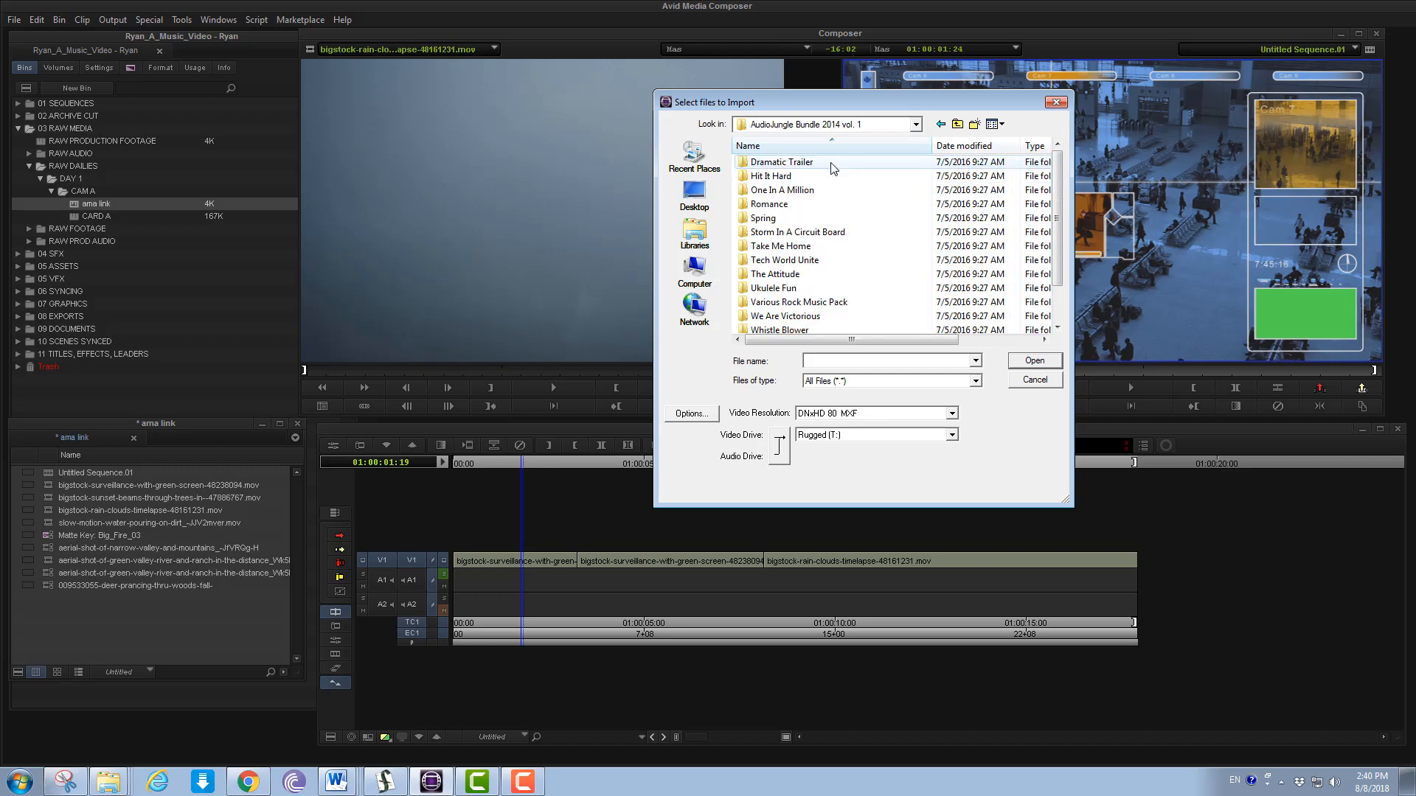
pyautogui.keyDown('shift'); pyautogui.click(826, 204); pyautogui.keyUp('shift')
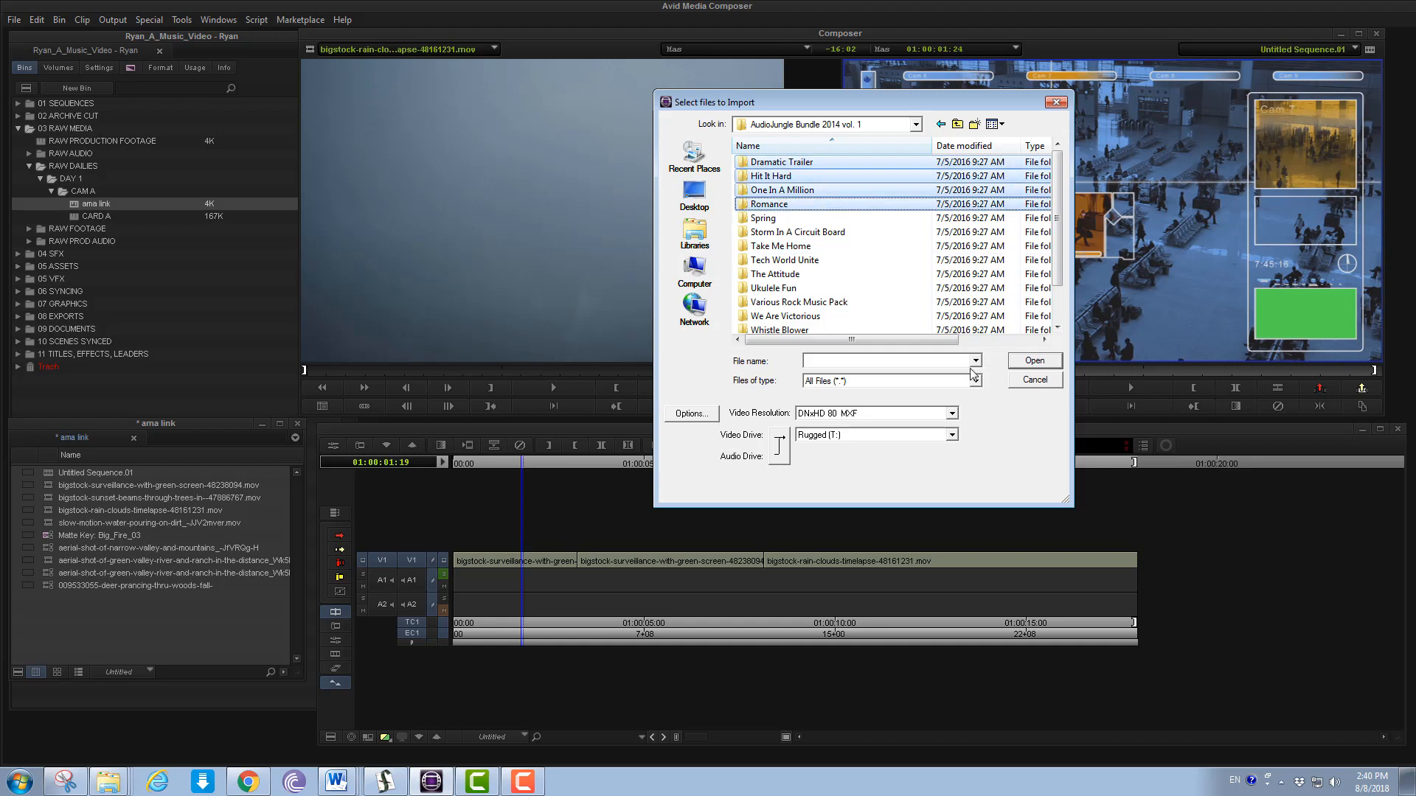
pyautogui.doubleClick(834, 160)
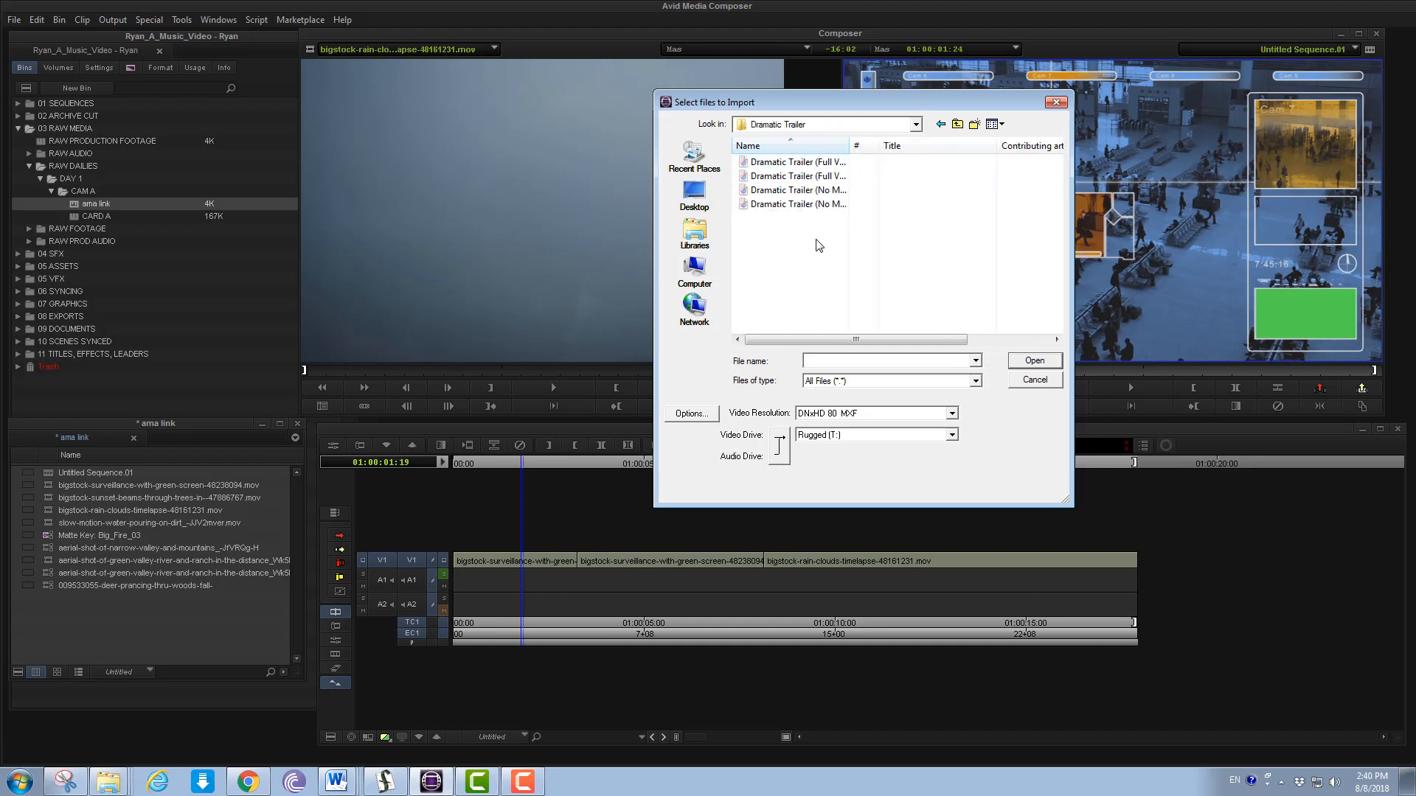
# Import both Dramatic Trailer (Full Version) files, with a 24 fps audio start time applied to all
pyautogui.click(800, 162)
pyautogui.keyDown('shift'); pyautogui.click(800, 176); pyautogui.keyUp('shift')
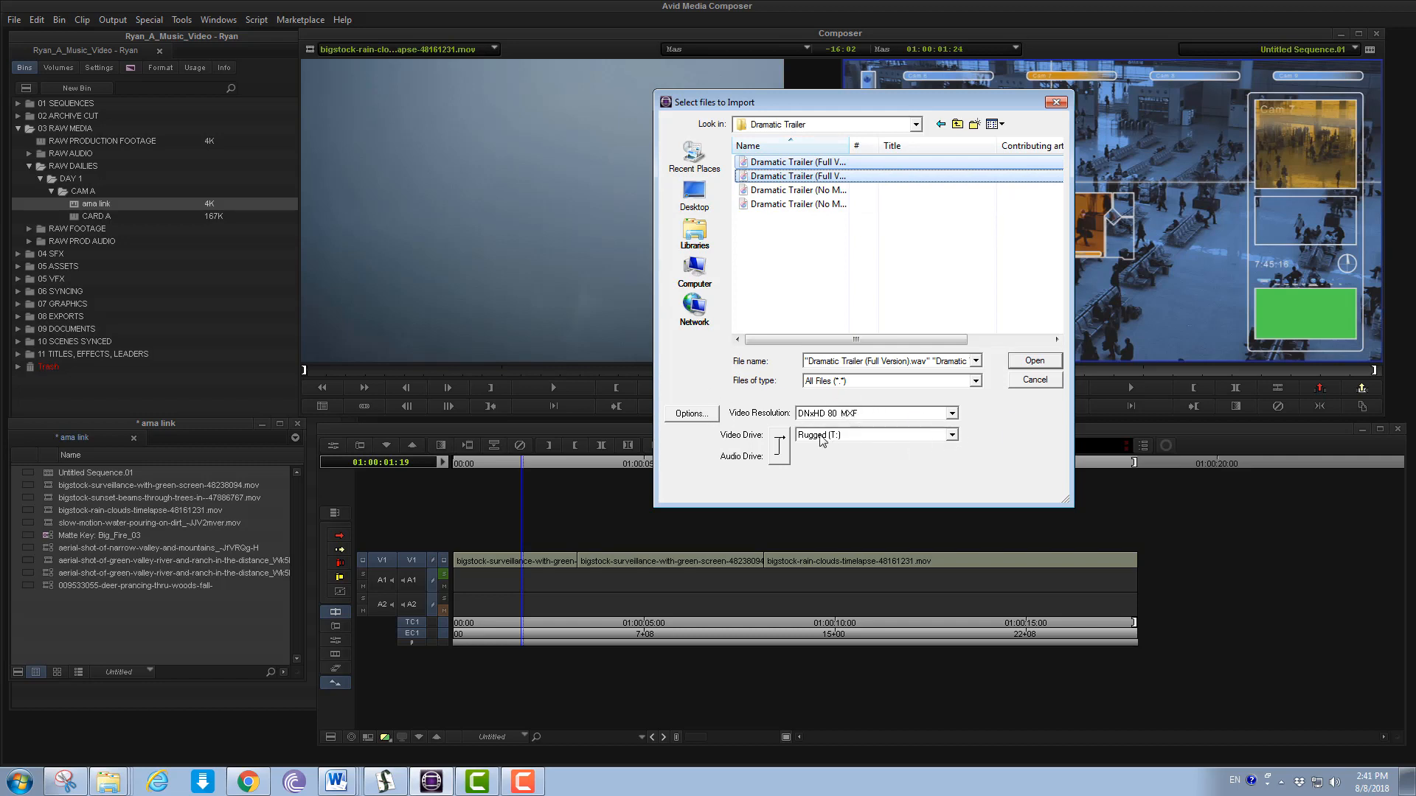
pyautogui.click(1035, 361)
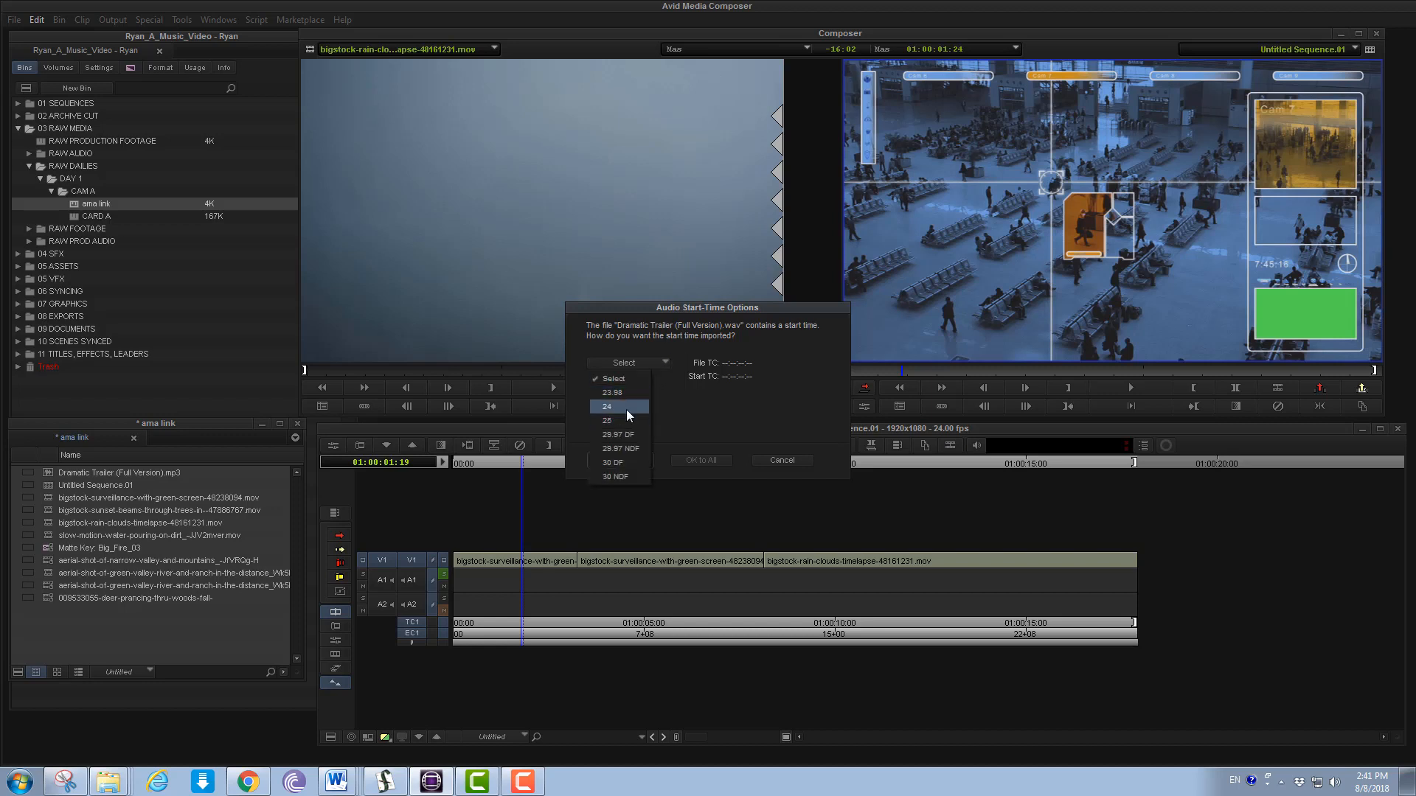
pyautogui.click(626, 407)
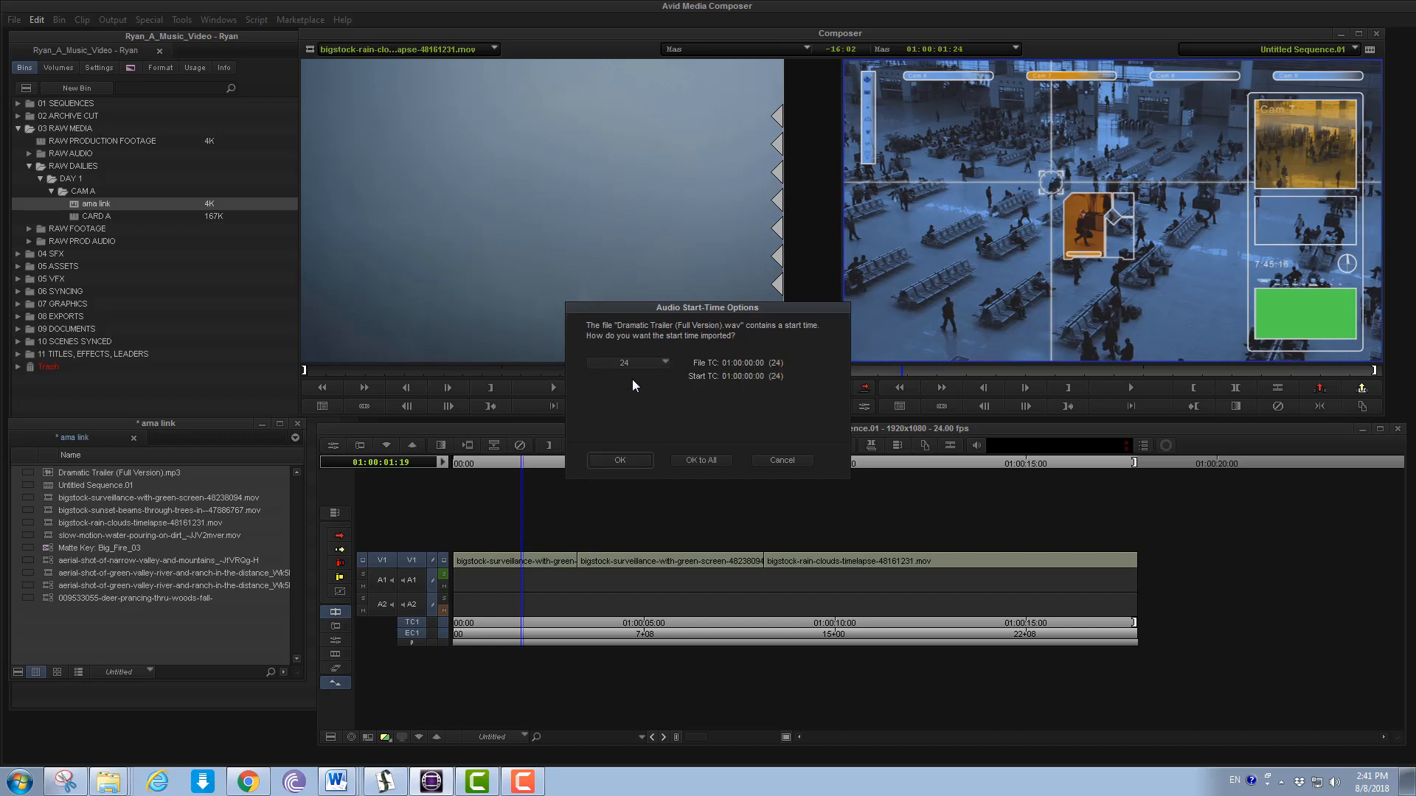
pyautogui.click(698, 460)
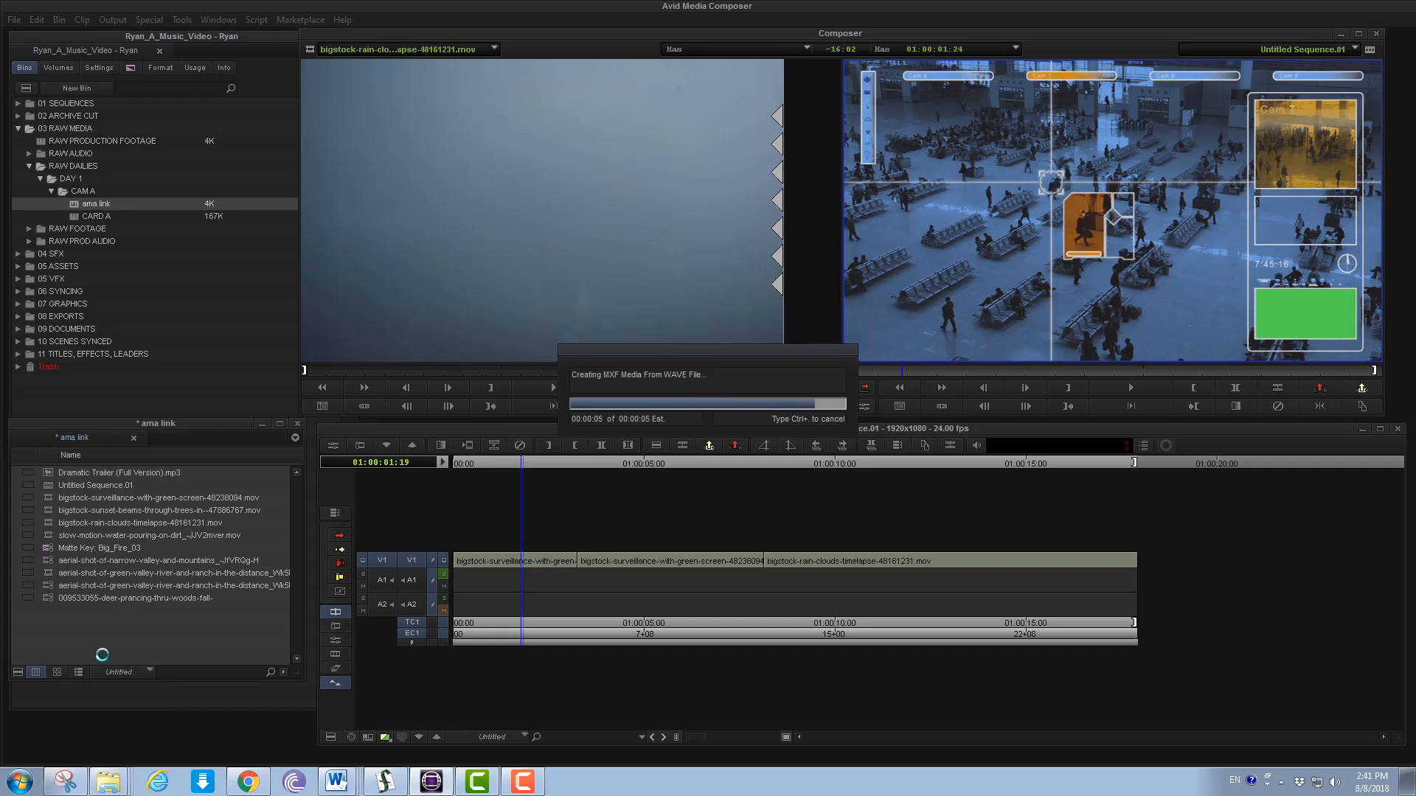
# Load Dramatic Trailer (Full Version).wav as the source clip and play it from near its start
pyautogui.doubleClick(45, 476)
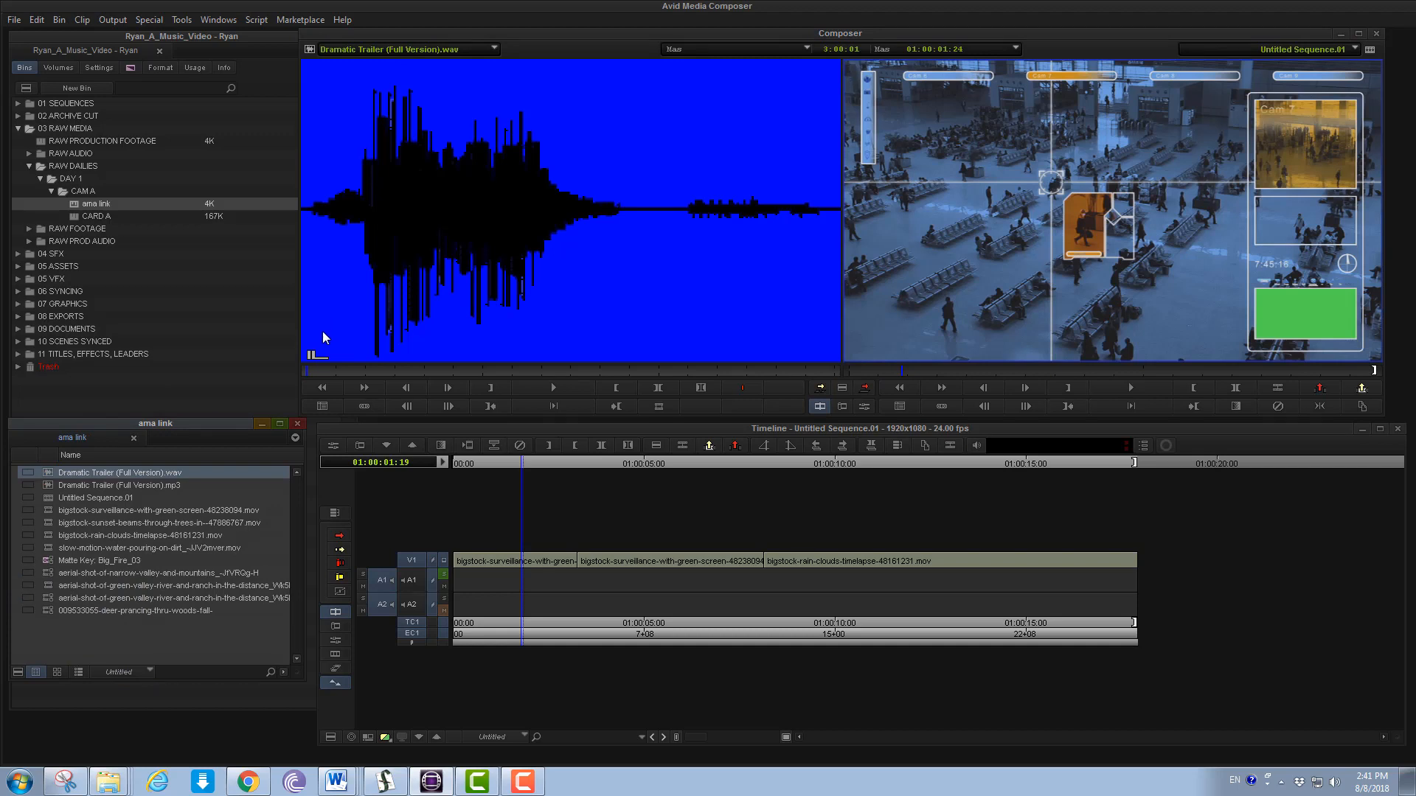
pyautogui.click(320, 369)
pyautogui.press('space')
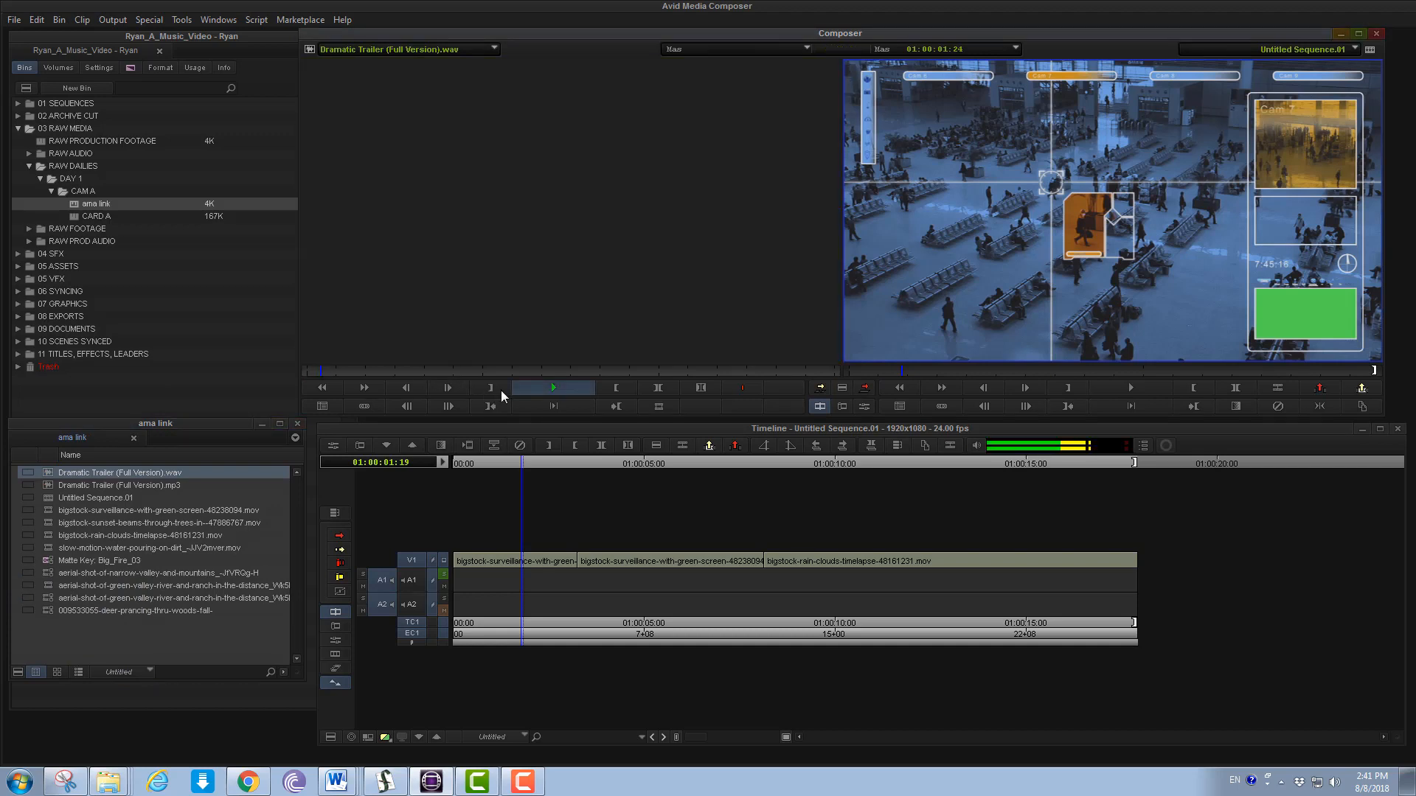
# Stop playback and mark the opening of Dramatic Trailer (Full Version).wav from its start to about 31:23
pyautogui.press('space')
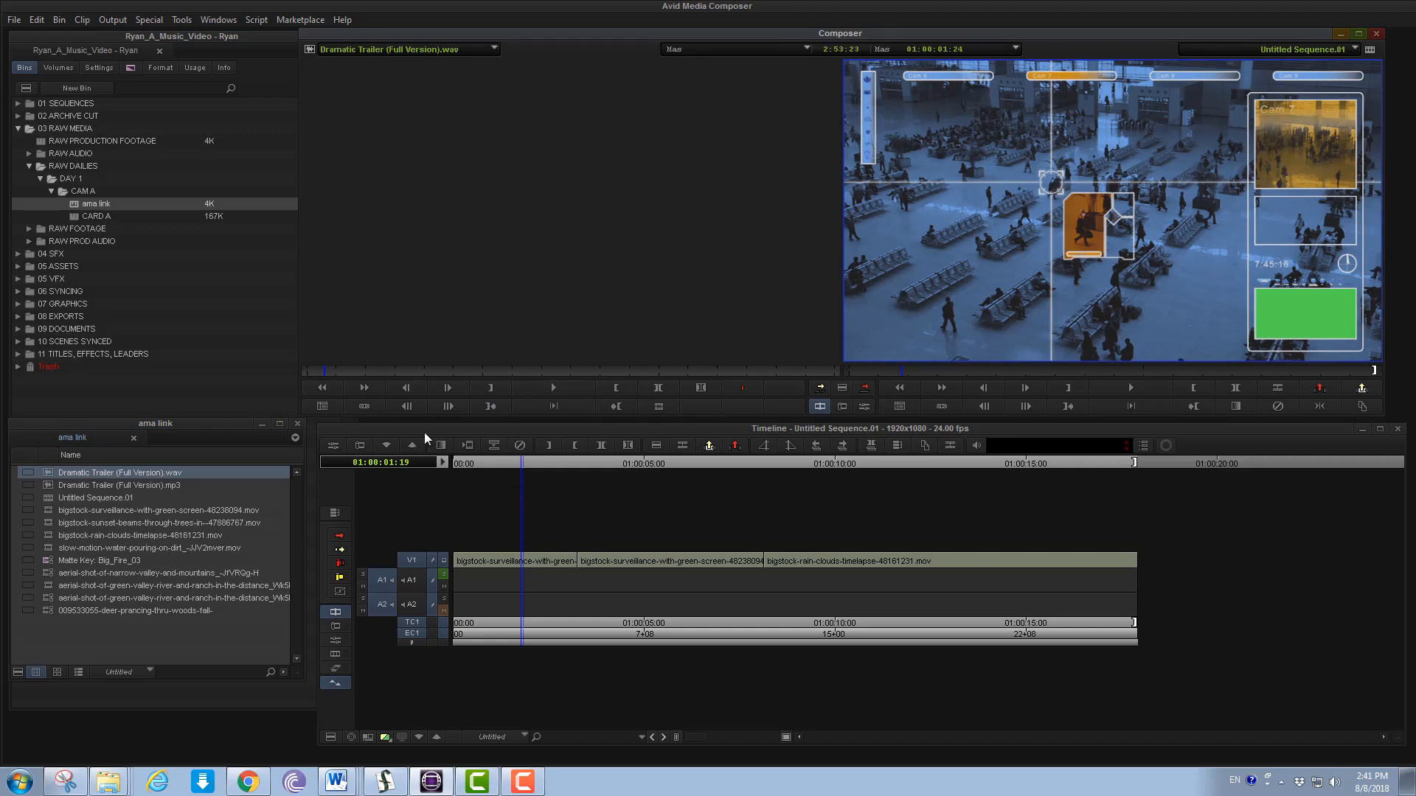
pyautogui.click(305, 371)
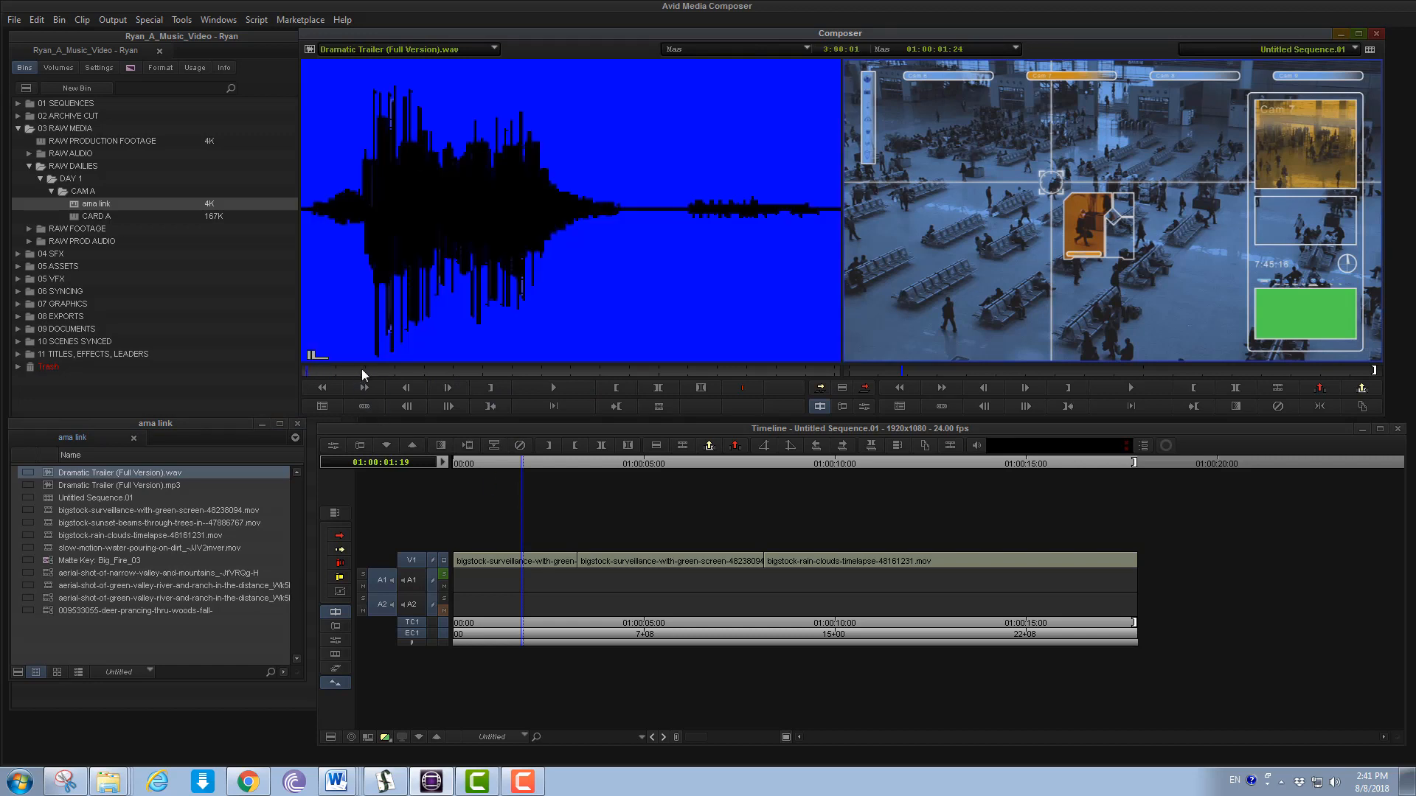
pyautogui.press('i')
pyautogui.click(401, 370)
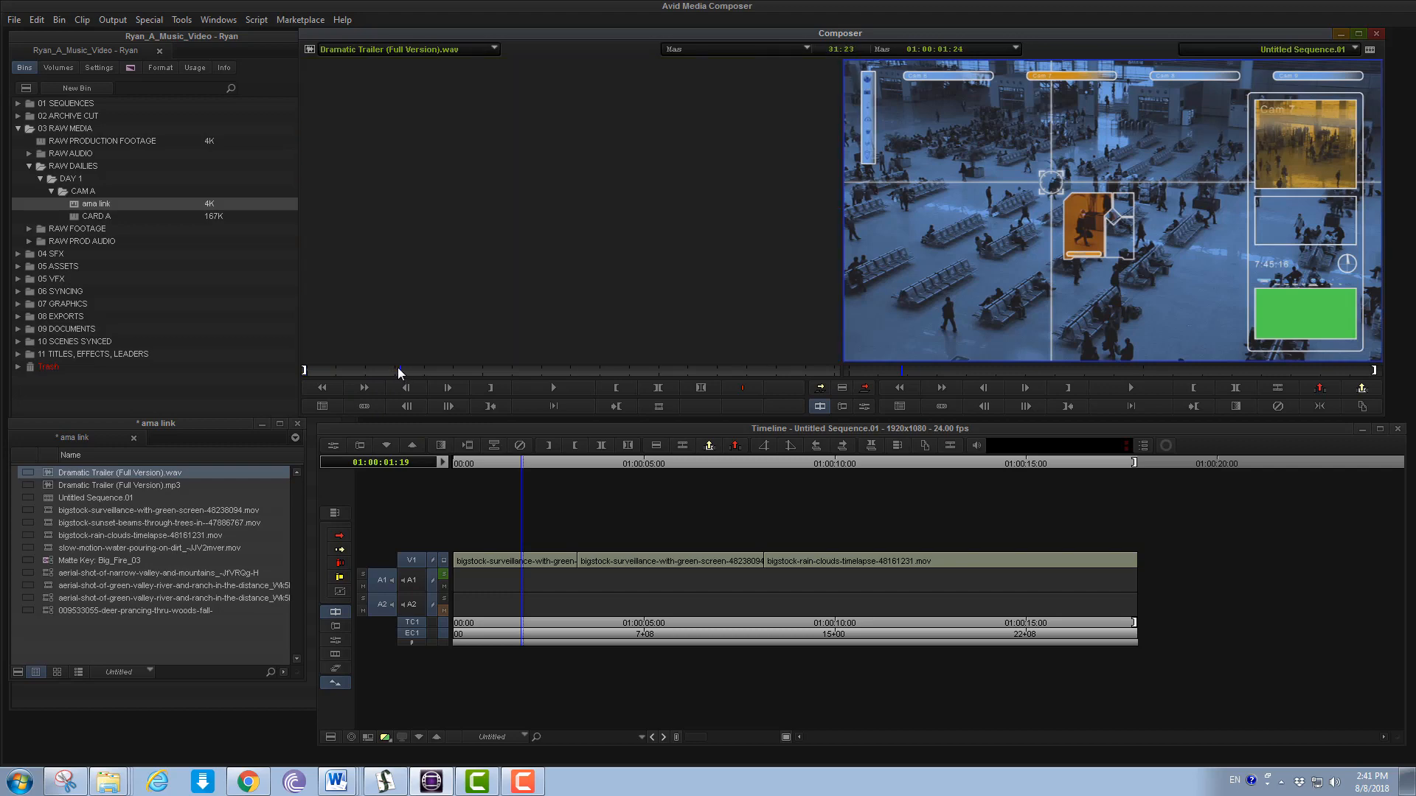
pyautogui.press('o')
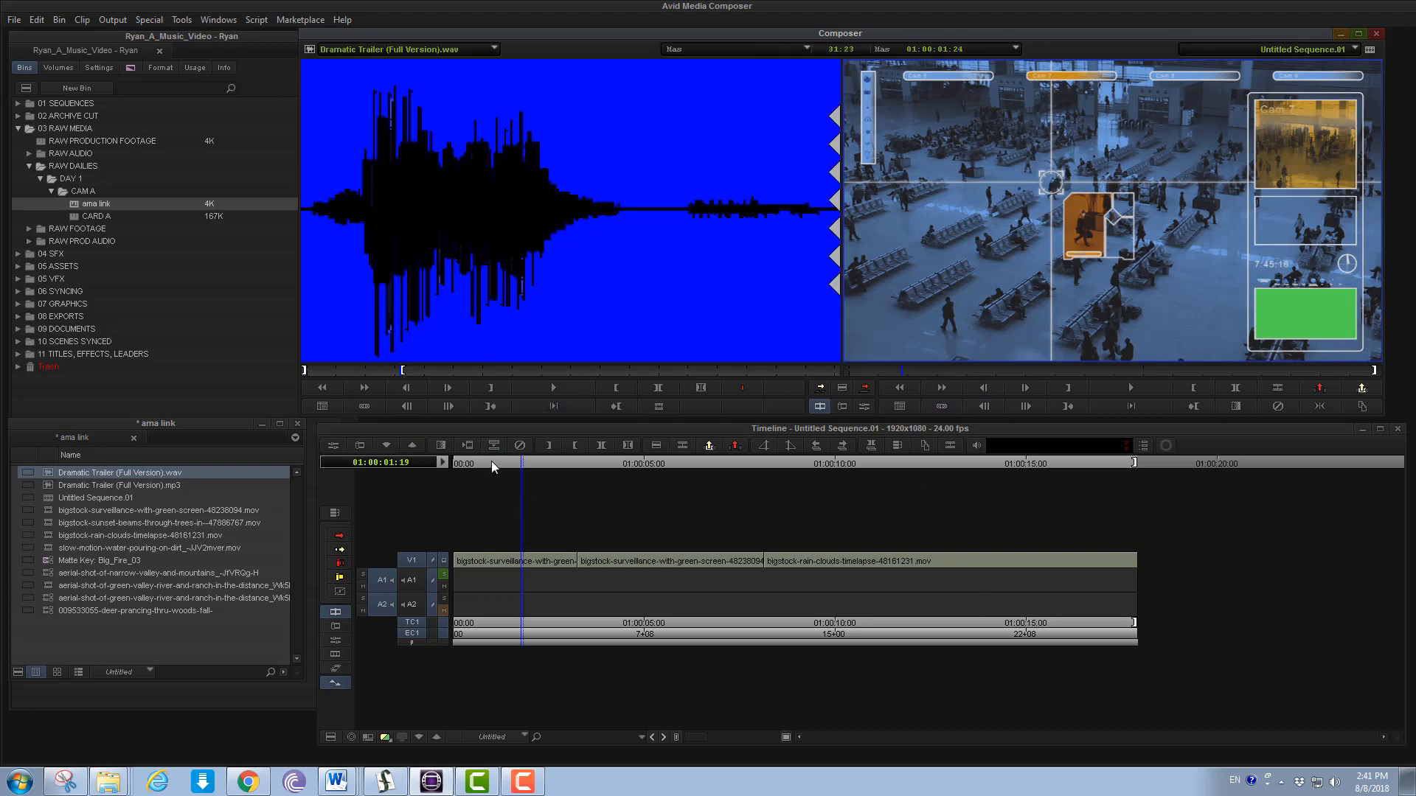
# Mark an in point at the first frame of the sequence, and undo the trial edit of the music there
pyautogui.moveTo(491, 461); pyautogui.dragTo(415, 466)
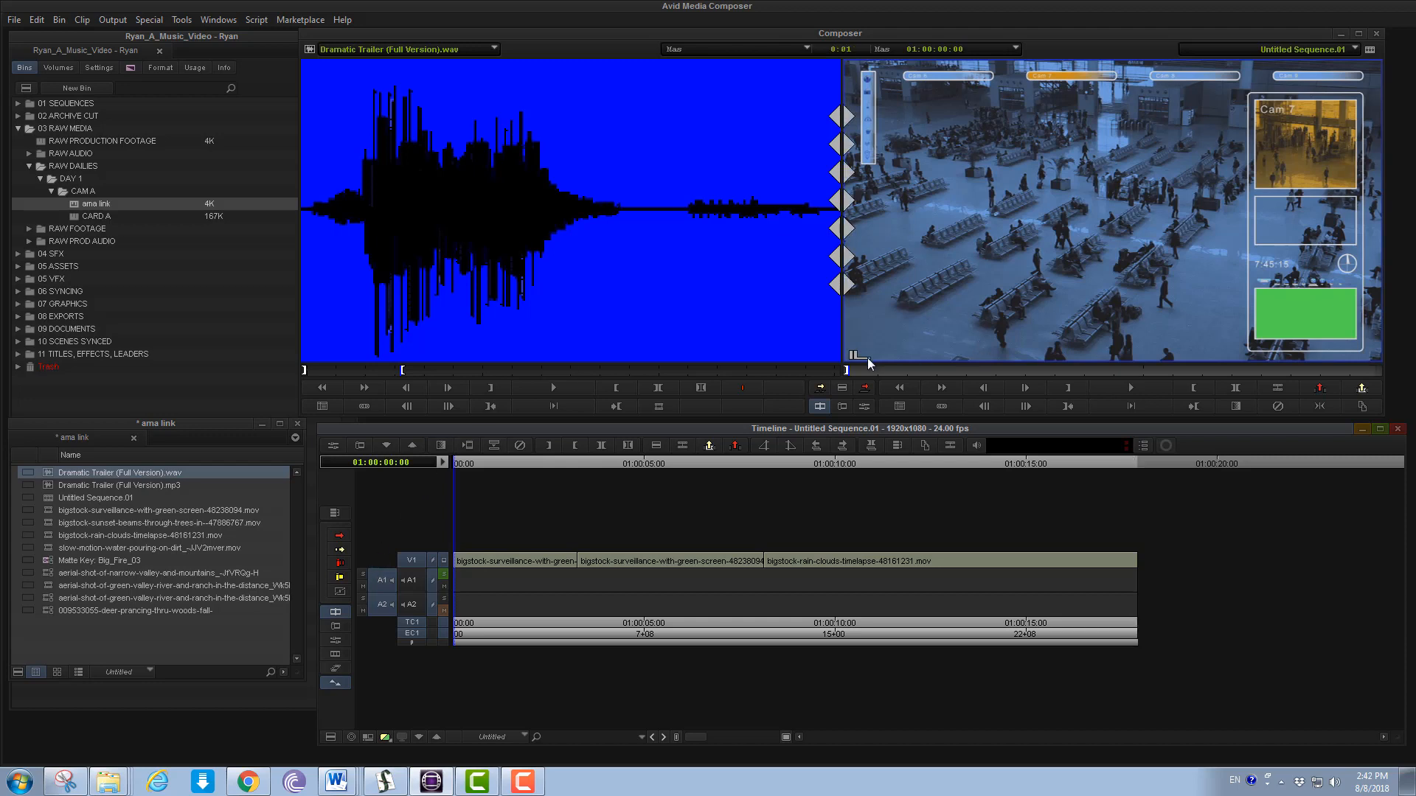
pyautogui.click(548, 446)
pyautogui.hotkey('ctrl', 'z')
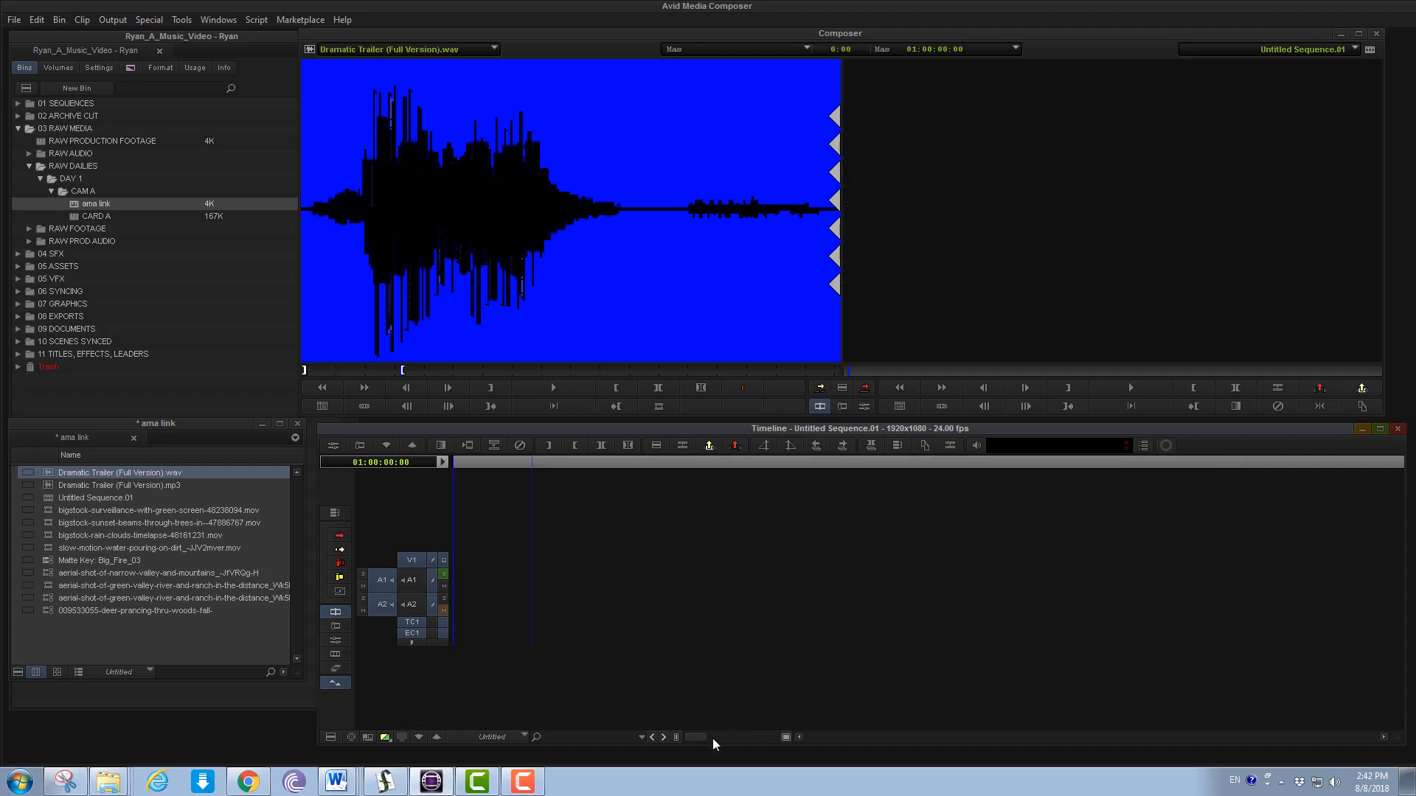
pyautogui.moveTo(691, 736); pyautogui.dragTo(758, 736)
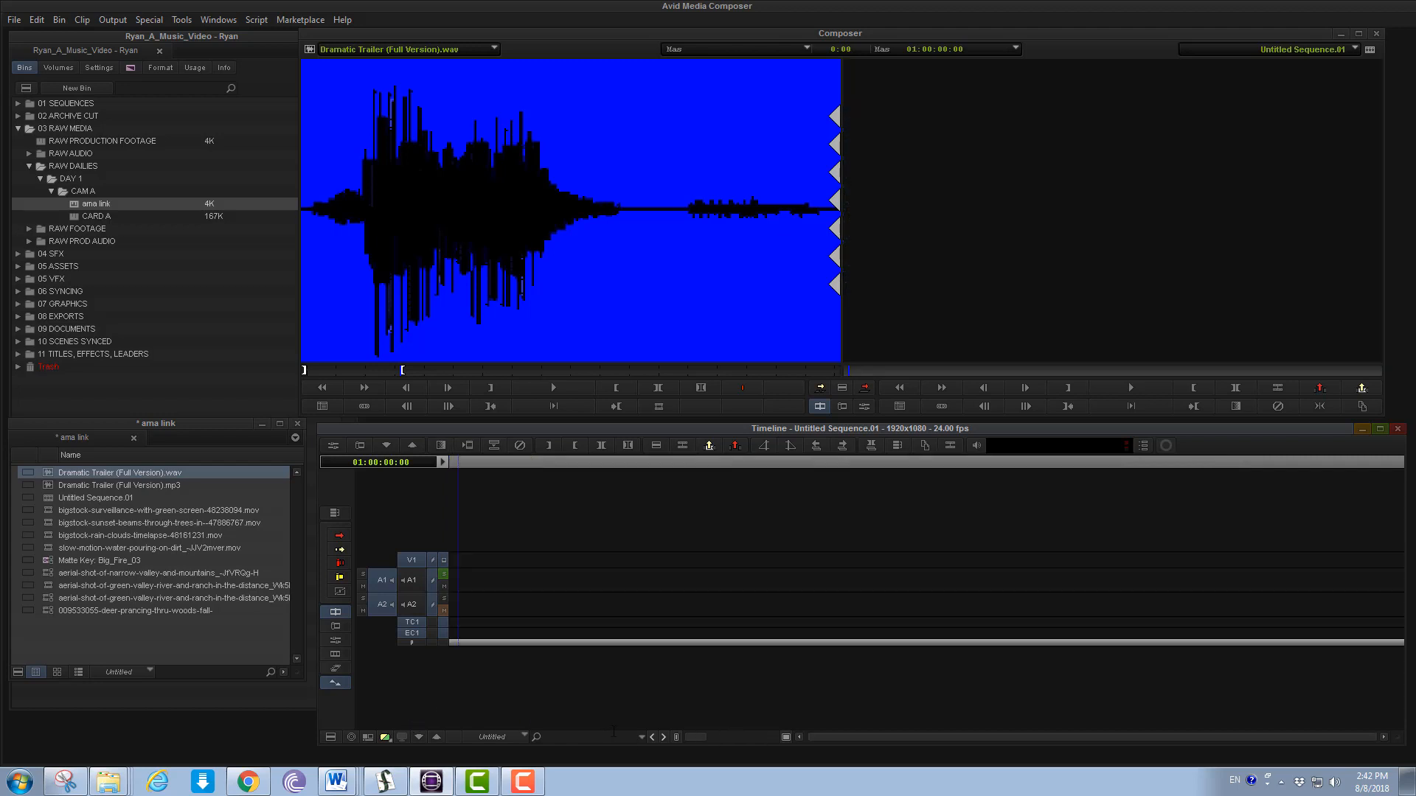
pyautogui.hotkey('ctrl', 'r')
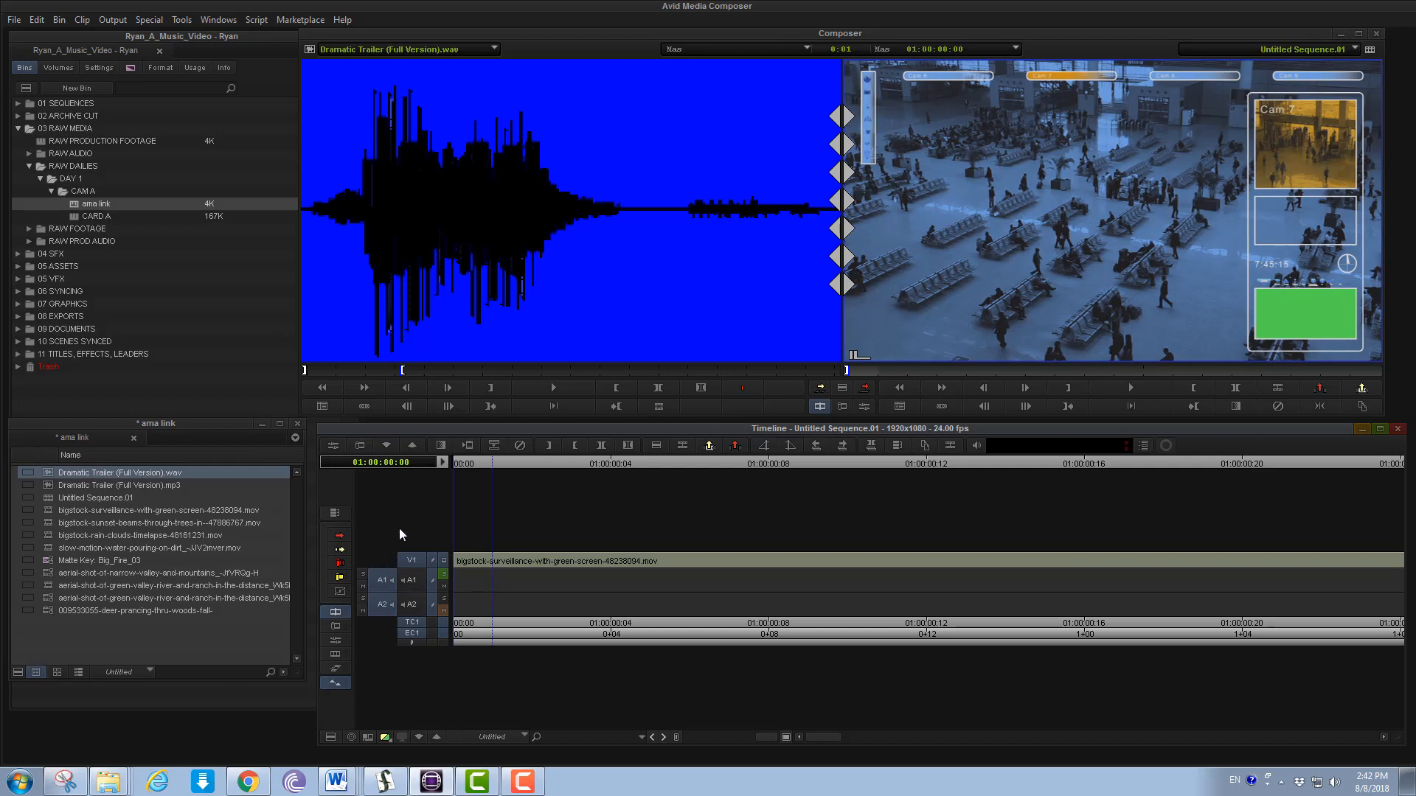
# Try overwriting the marked music onto A1 and A2 from the sequence start without excluding V1, and undo it
pyautogui.click(411, 581)
pyautogui.click(412, 604)
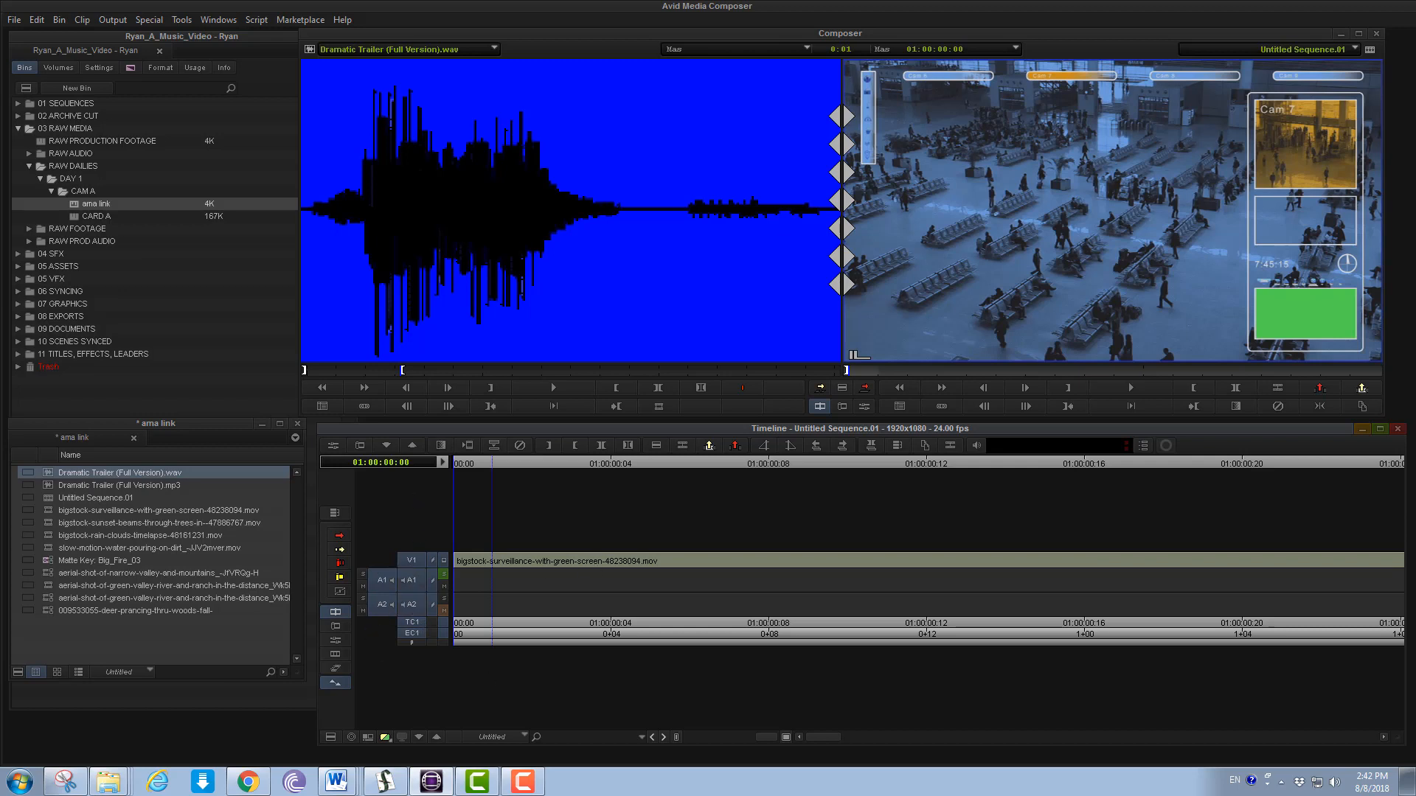
pyautogui.press('b')
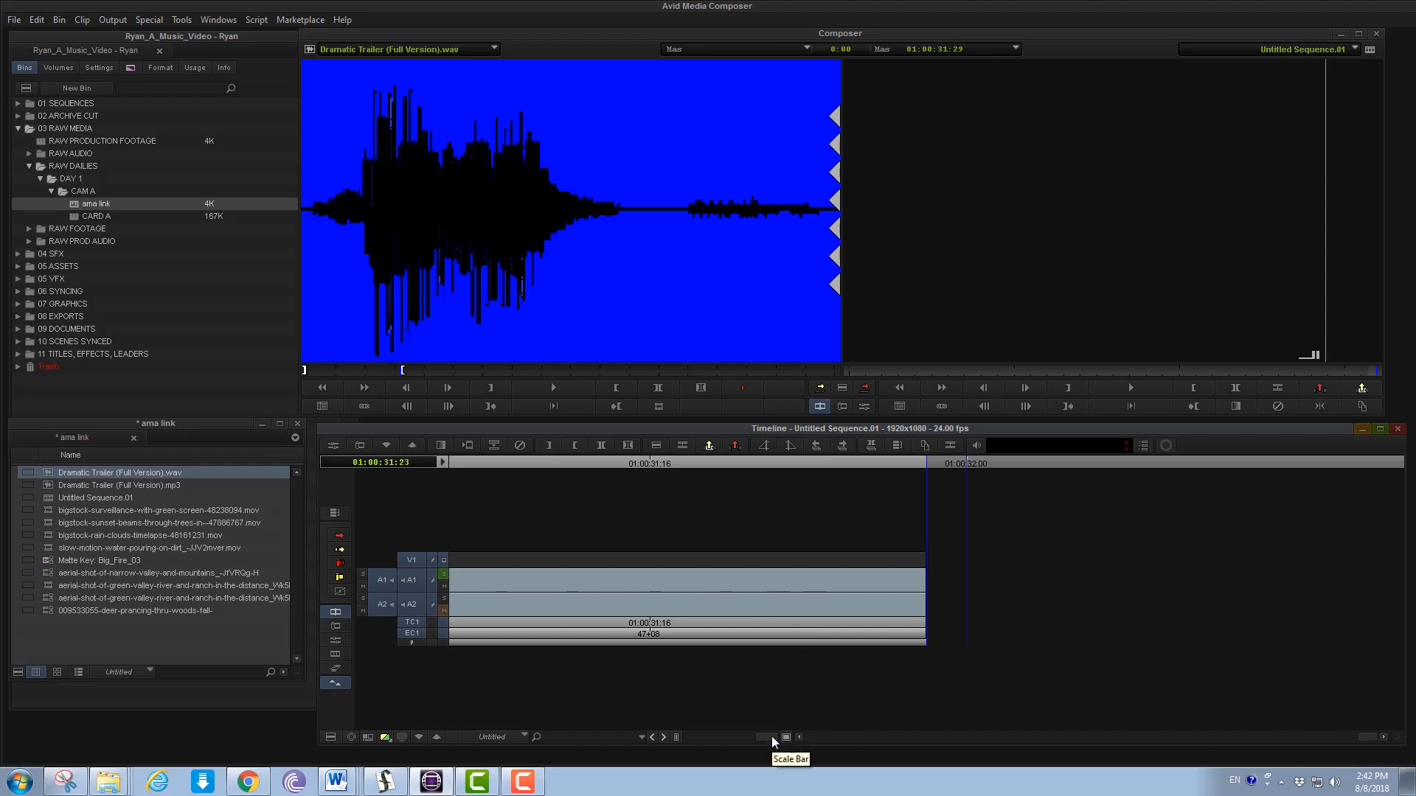
pyautogui.moveTo(768, 734); pyautogui.dragTo(675, 734)
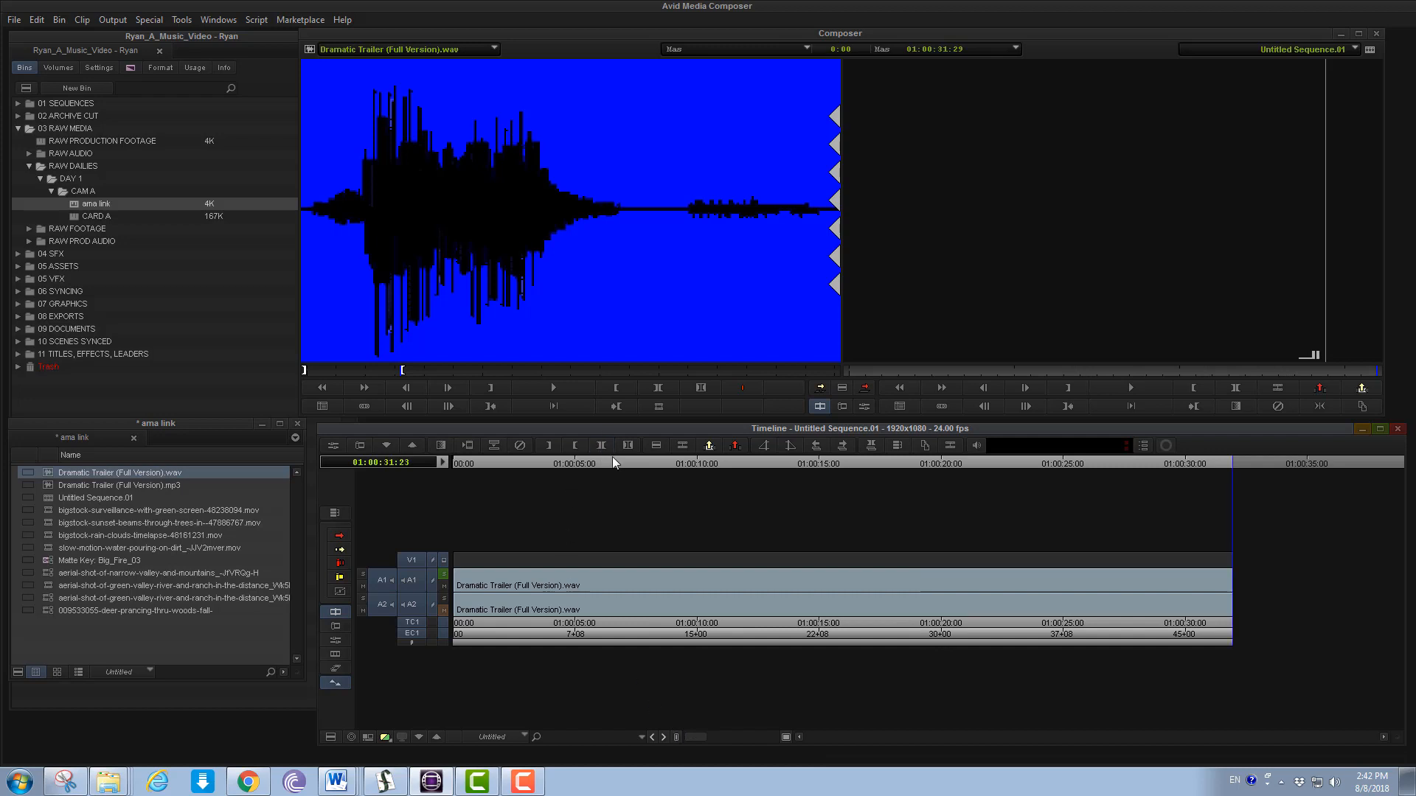
pyautogui.moveTo(612, 458); pyautogui.dragTo(294, 573)
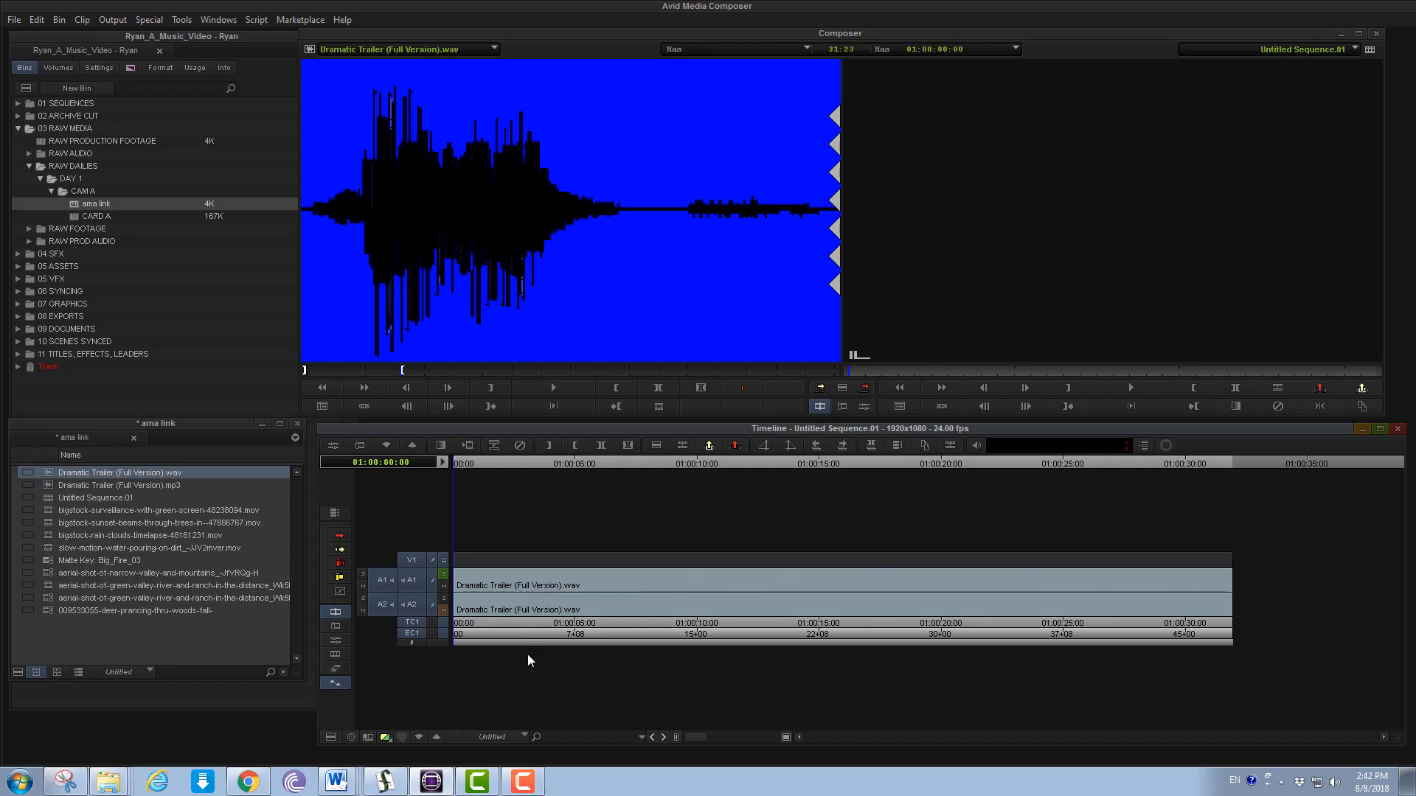
pyautogui.hotkey('ctrl', 'z')
pyautogui.hotkey('ctrl', 'z')
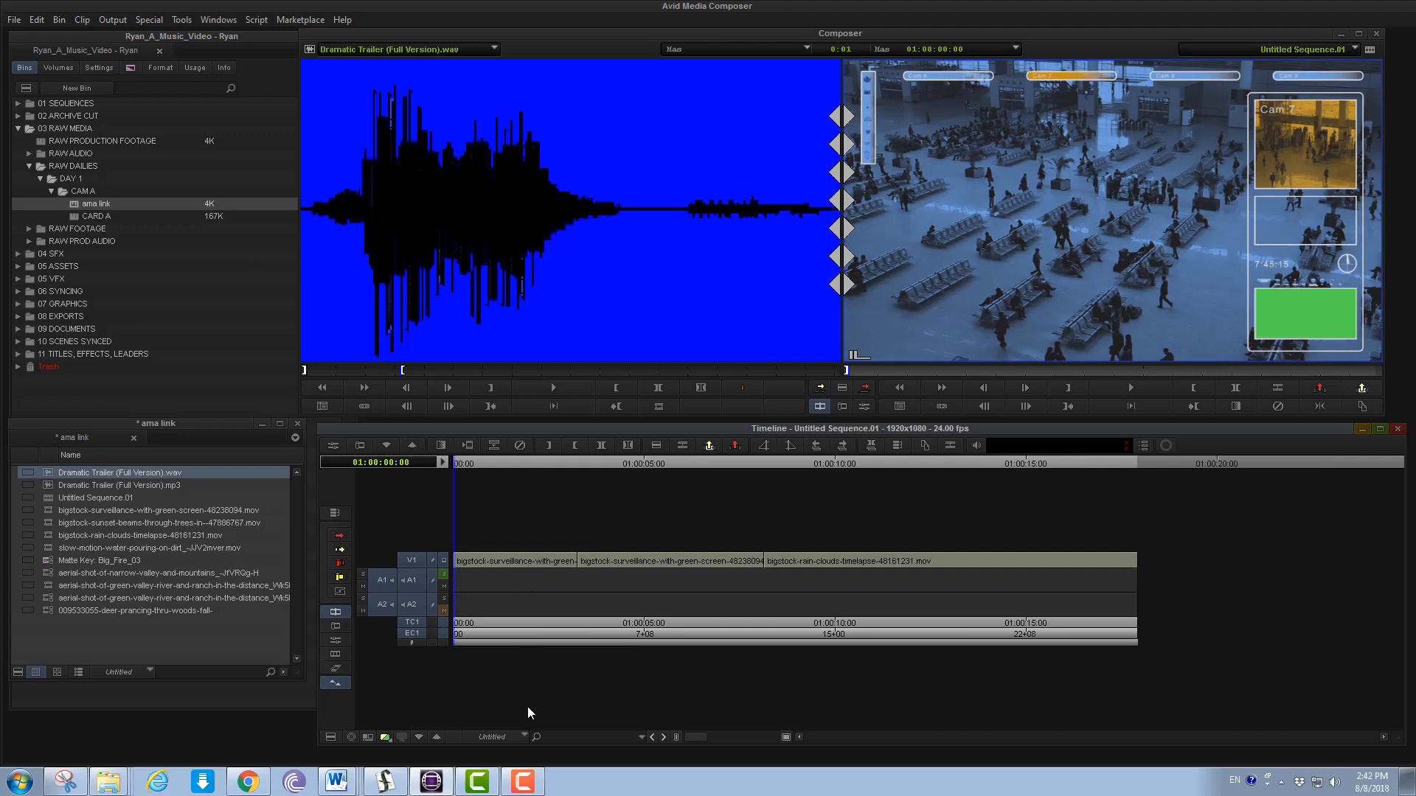
# Exclude V1 from the edit and overwrite the marked music onto A1 and A2 from the sequence start
pyautogui.click(411, 560)
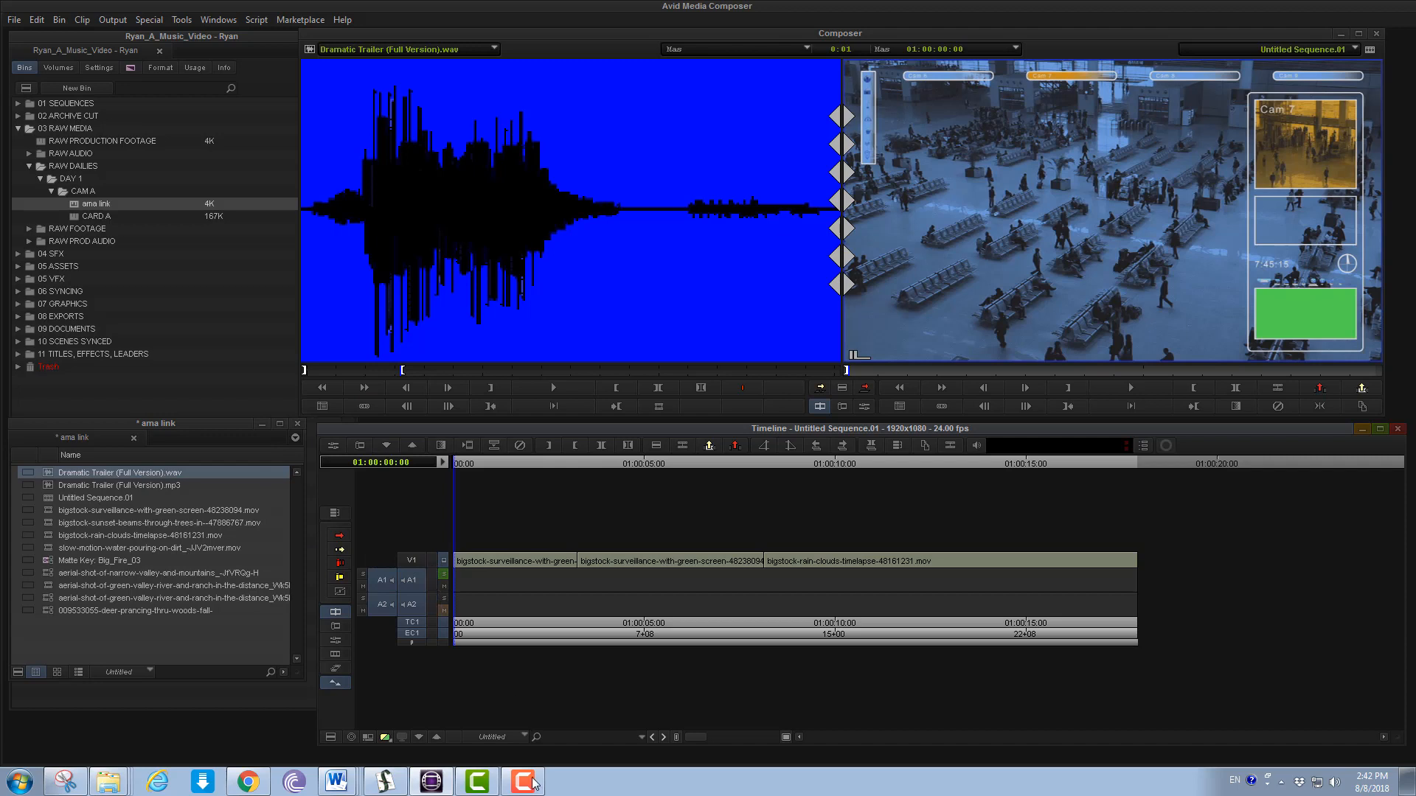
pyautogui.moveTo(505, 786)
pyautogui.press('b')
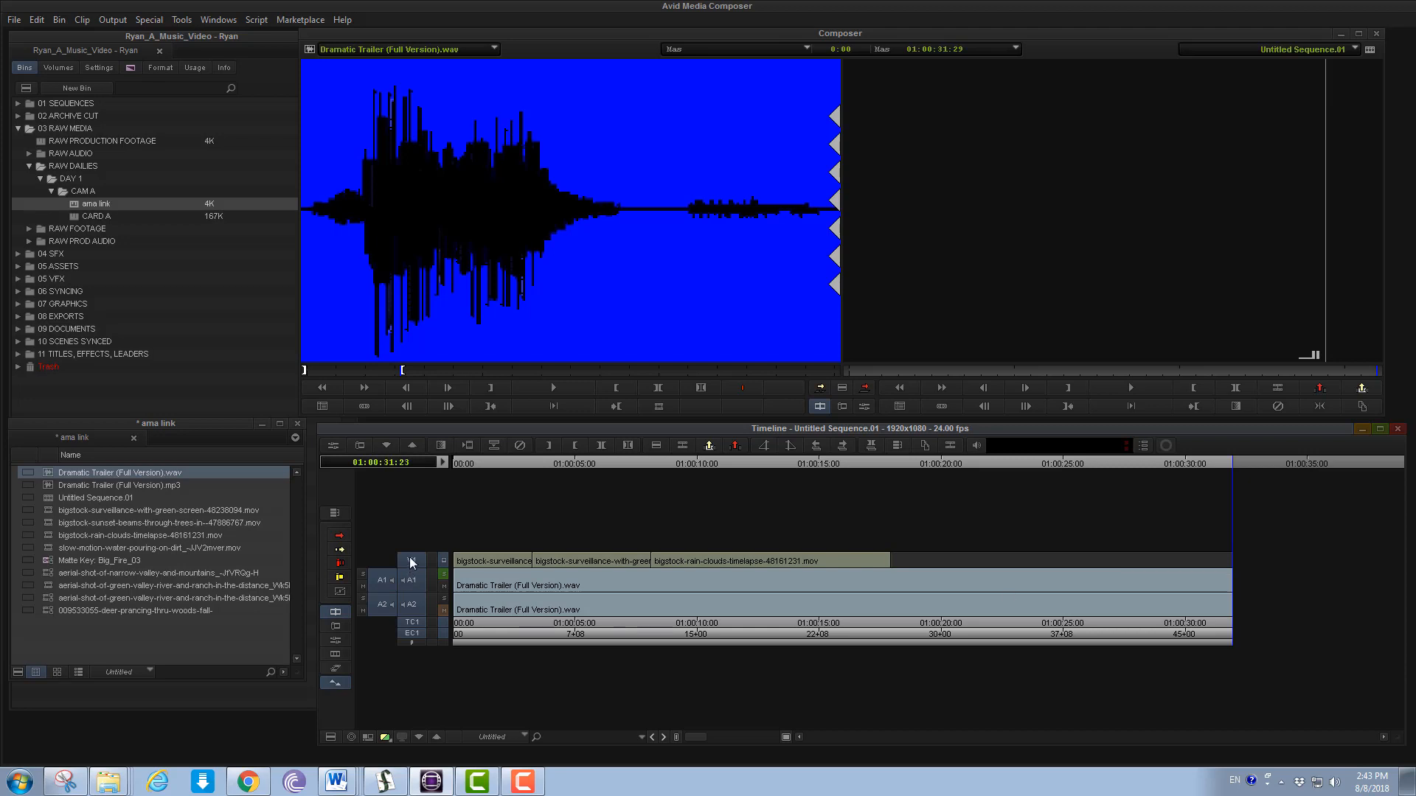
# Play the first few seconds of the sequence to check the picture together with the music
pyautogui.press('Home')
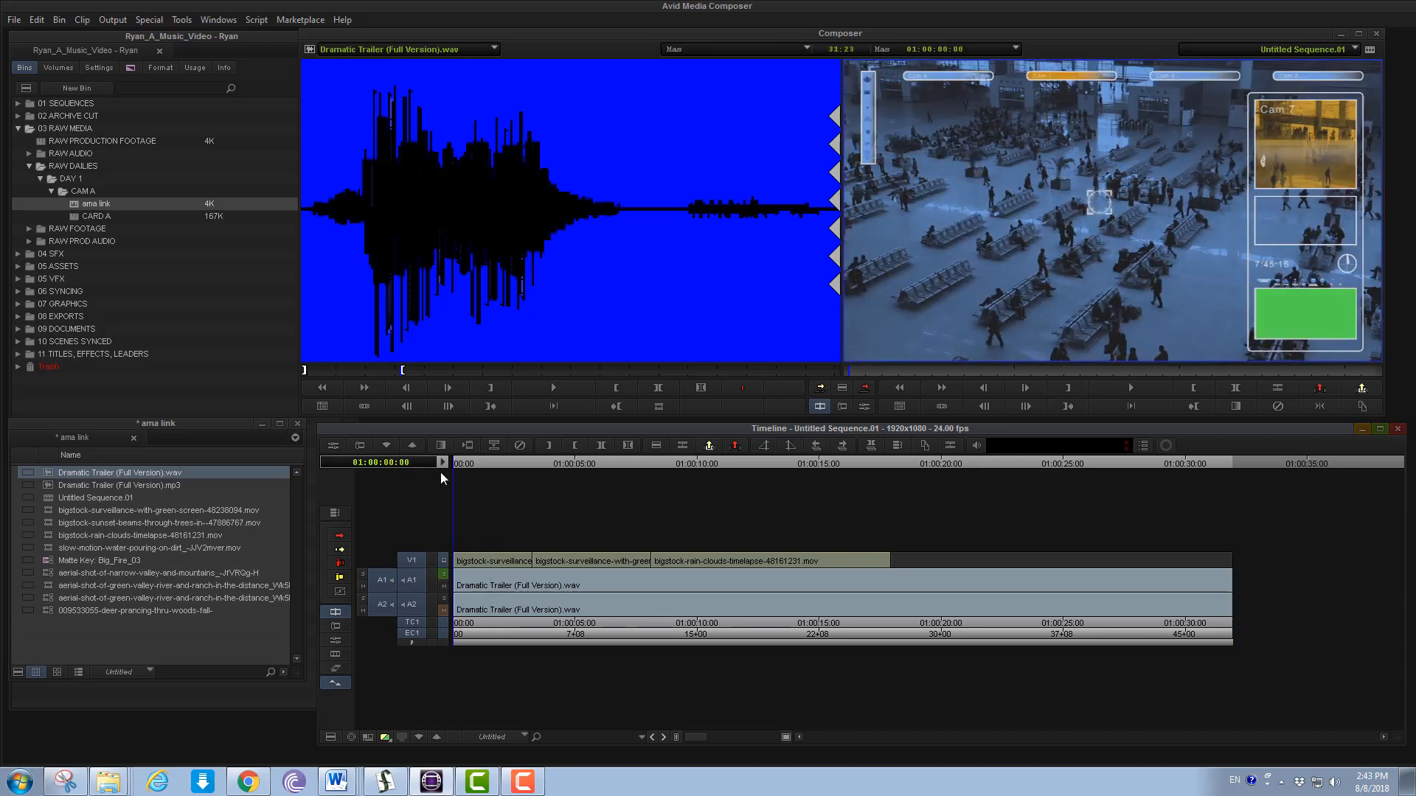
pyautogui.press('space')
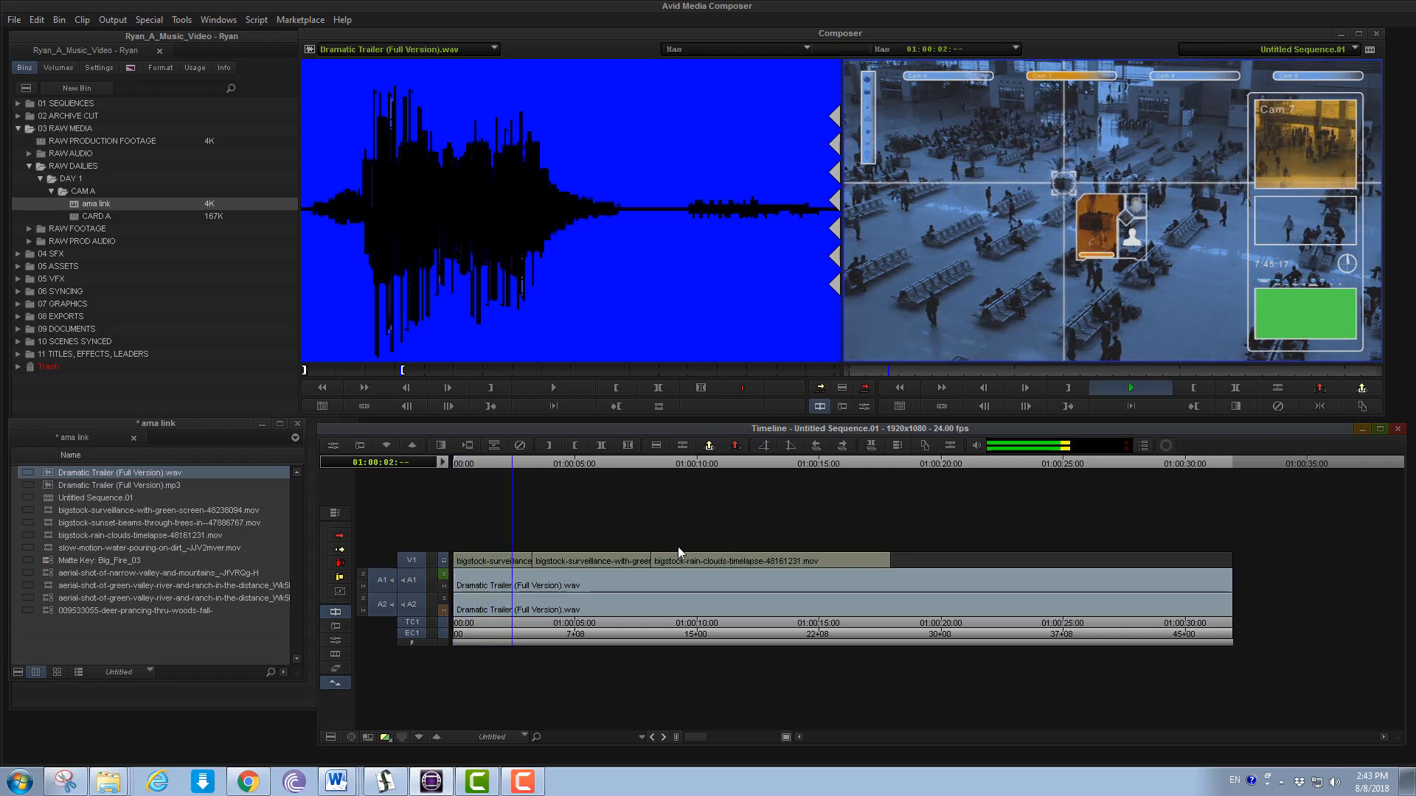
pyautogui.press('space')
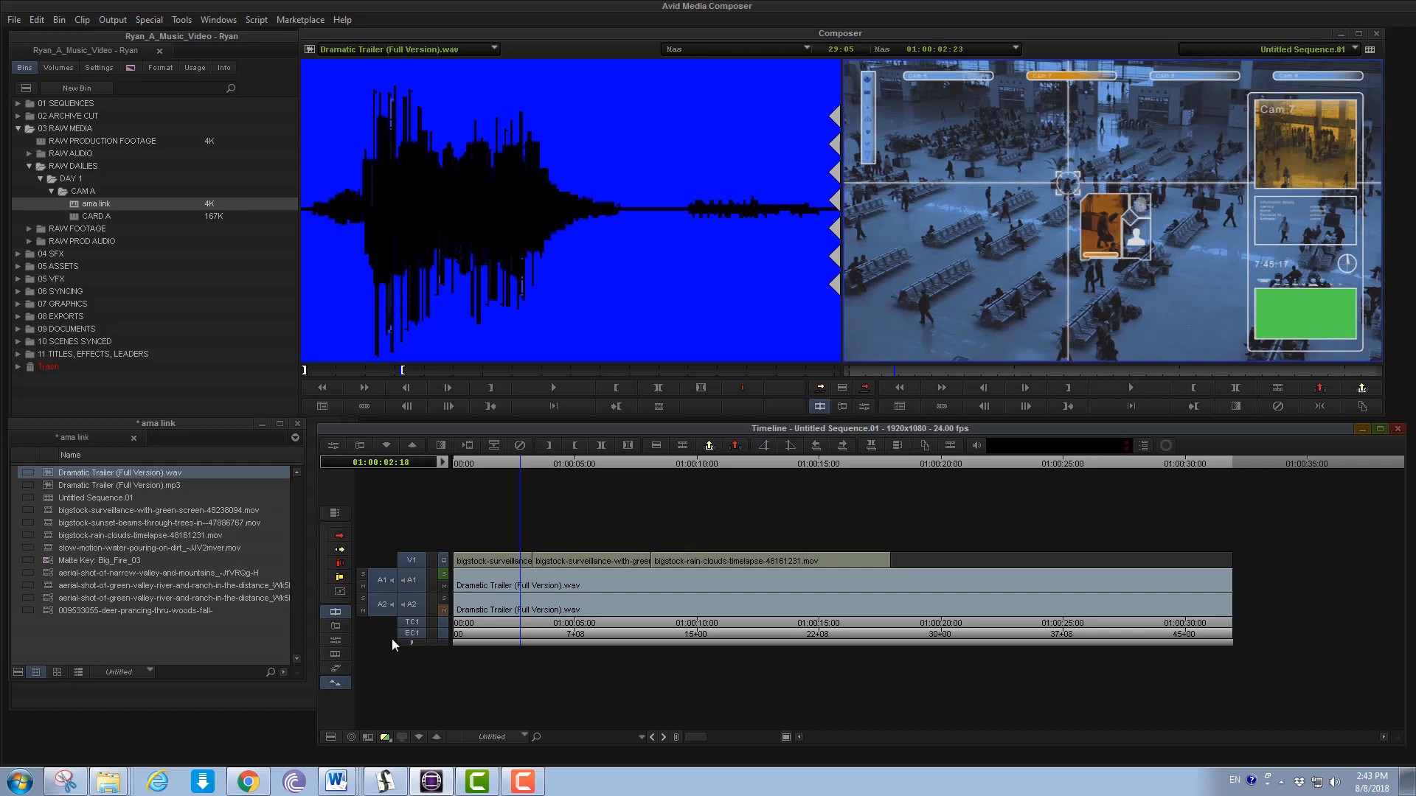
# Import Tech World Unite.wav into the ama link bin from the Tech World Unite folder in AudioJungle Bundle 2014 vol. 1
pyautogui.click(148, 641)
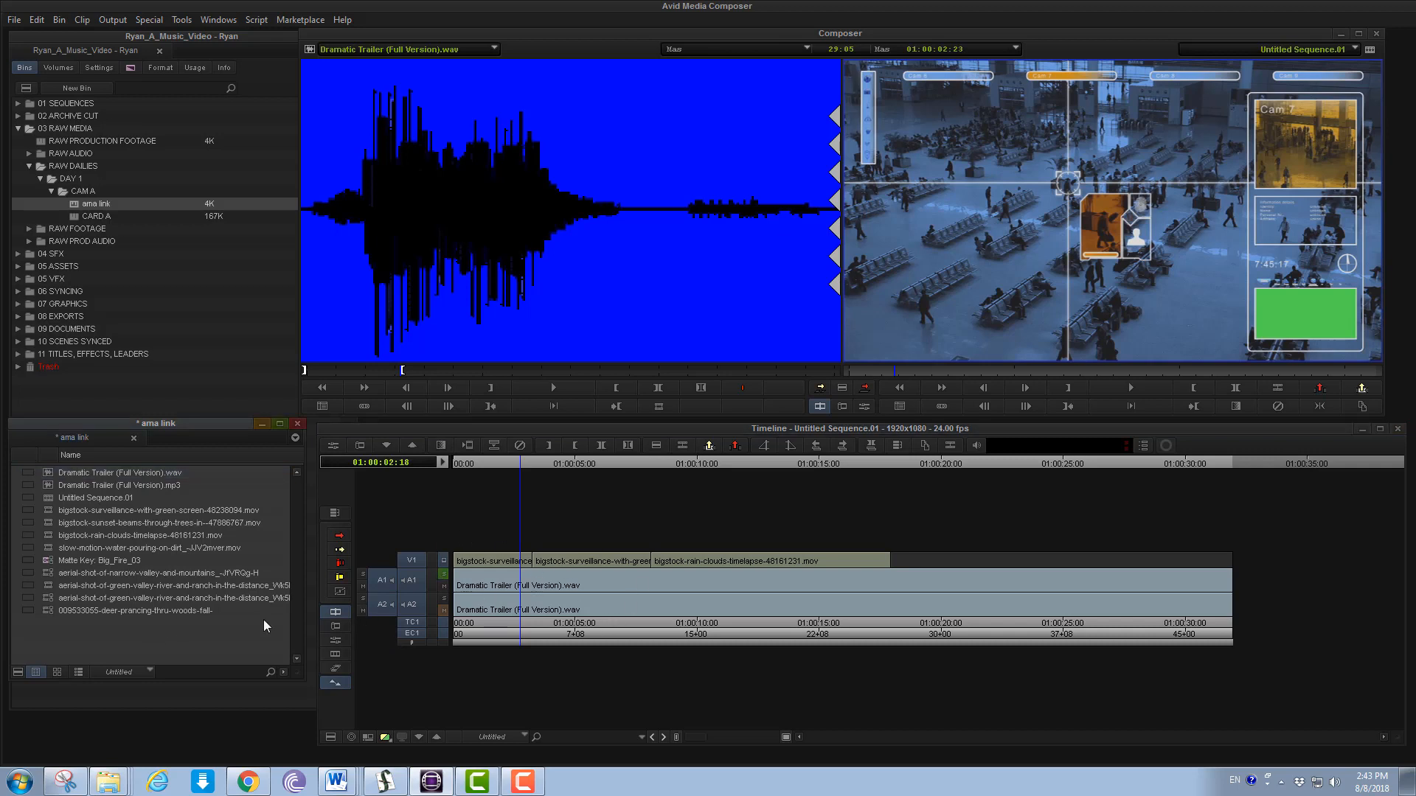
pyautogui.click(17, 20)
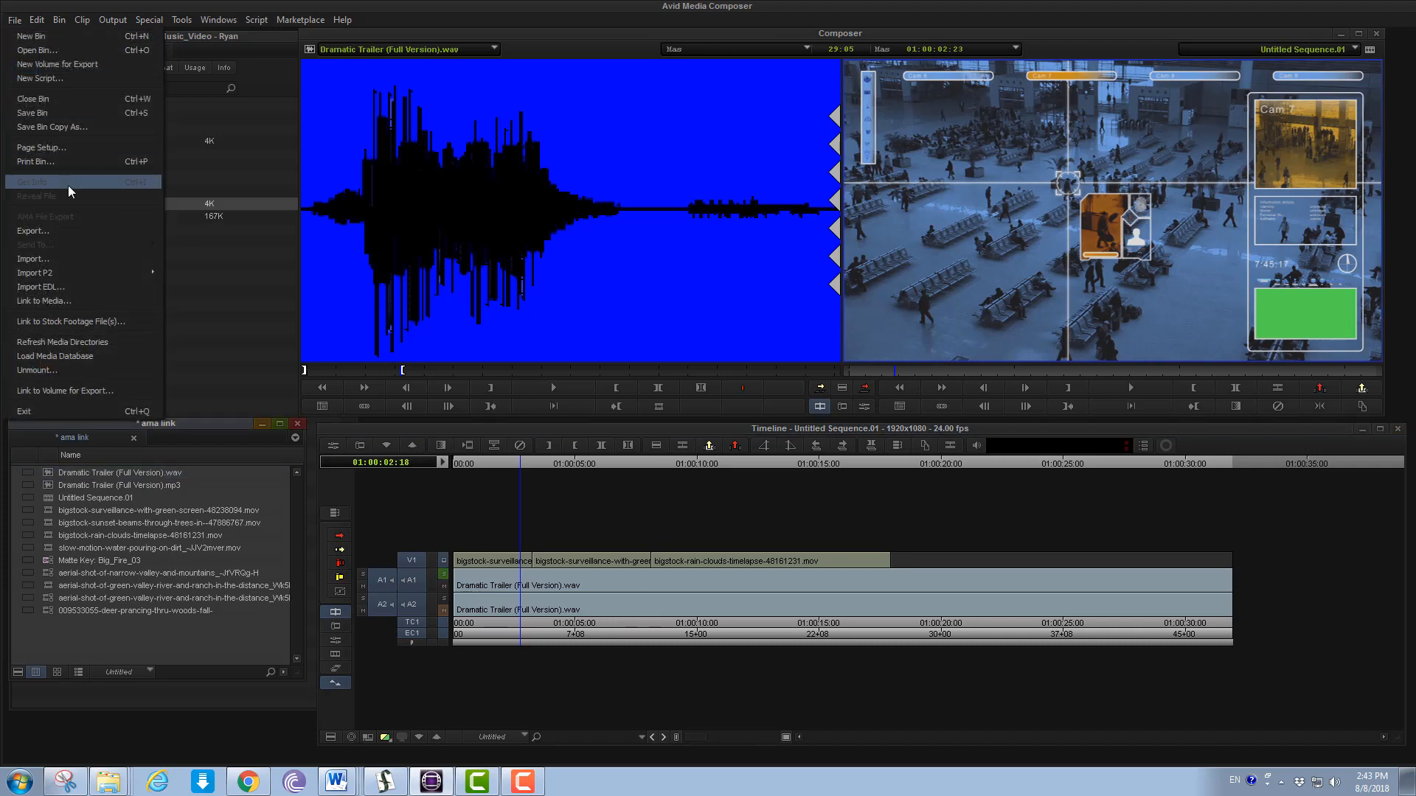
pyautogui.click(65, 255)
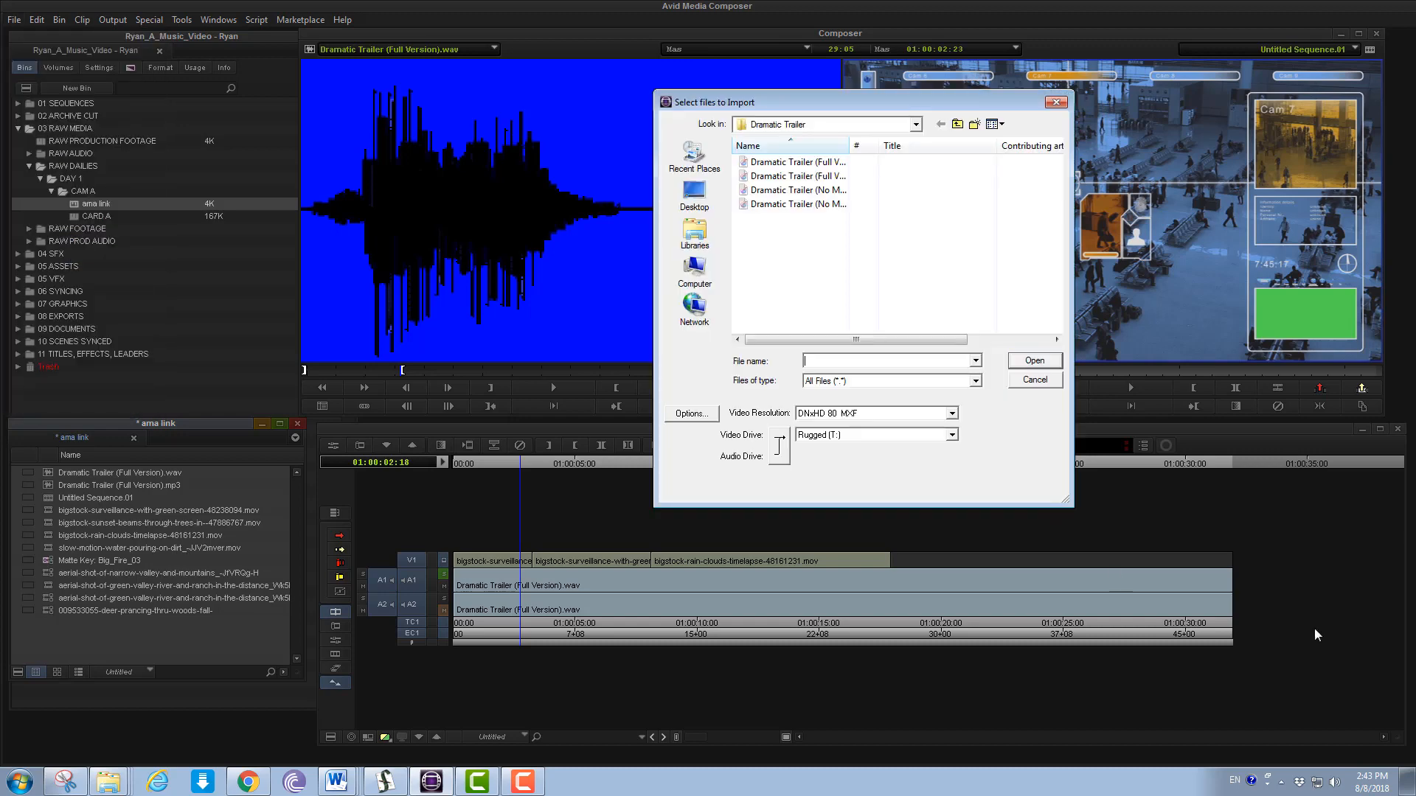
pyautogui.click(915, 124)
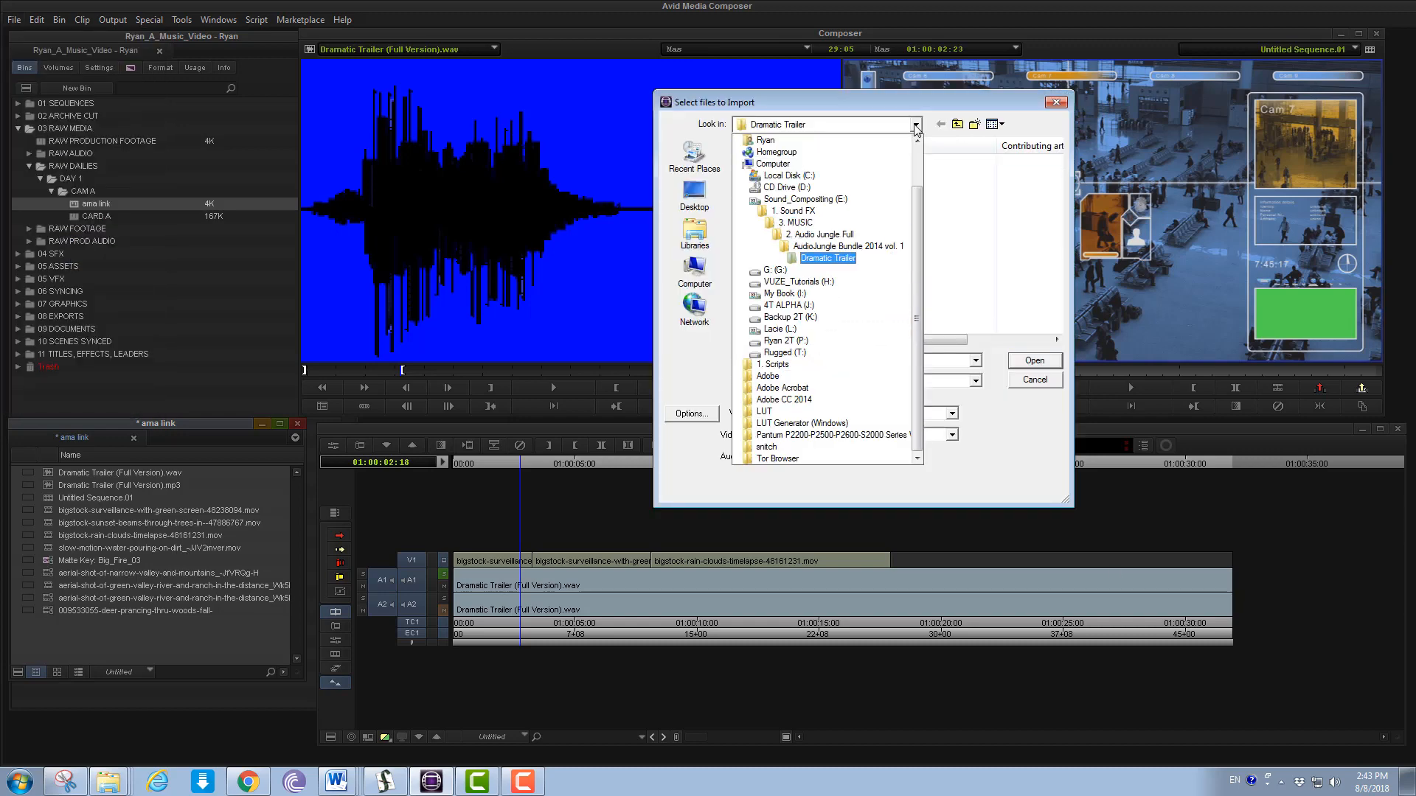
pyautogui.click(873, 247)
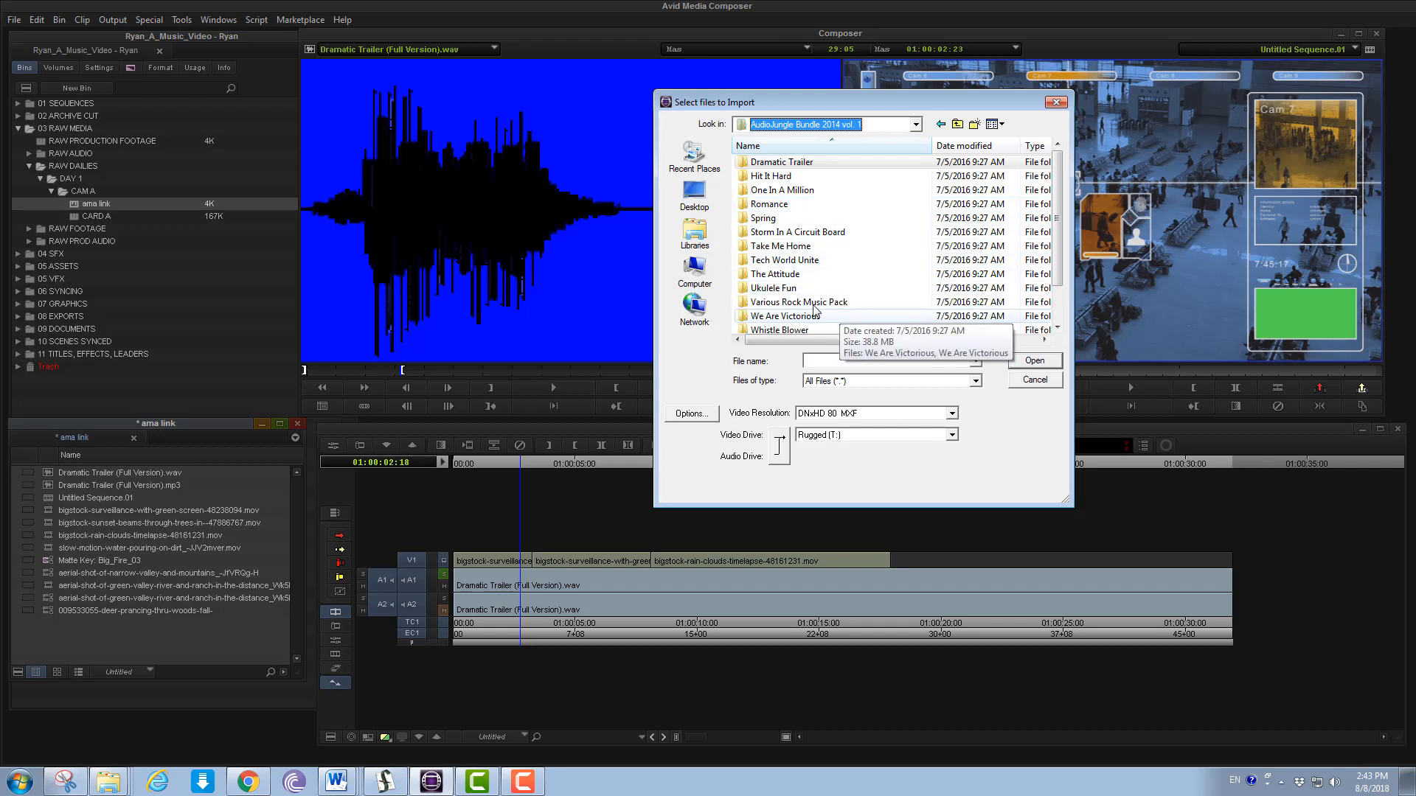
pyautogui.doubleClick(800, 260)
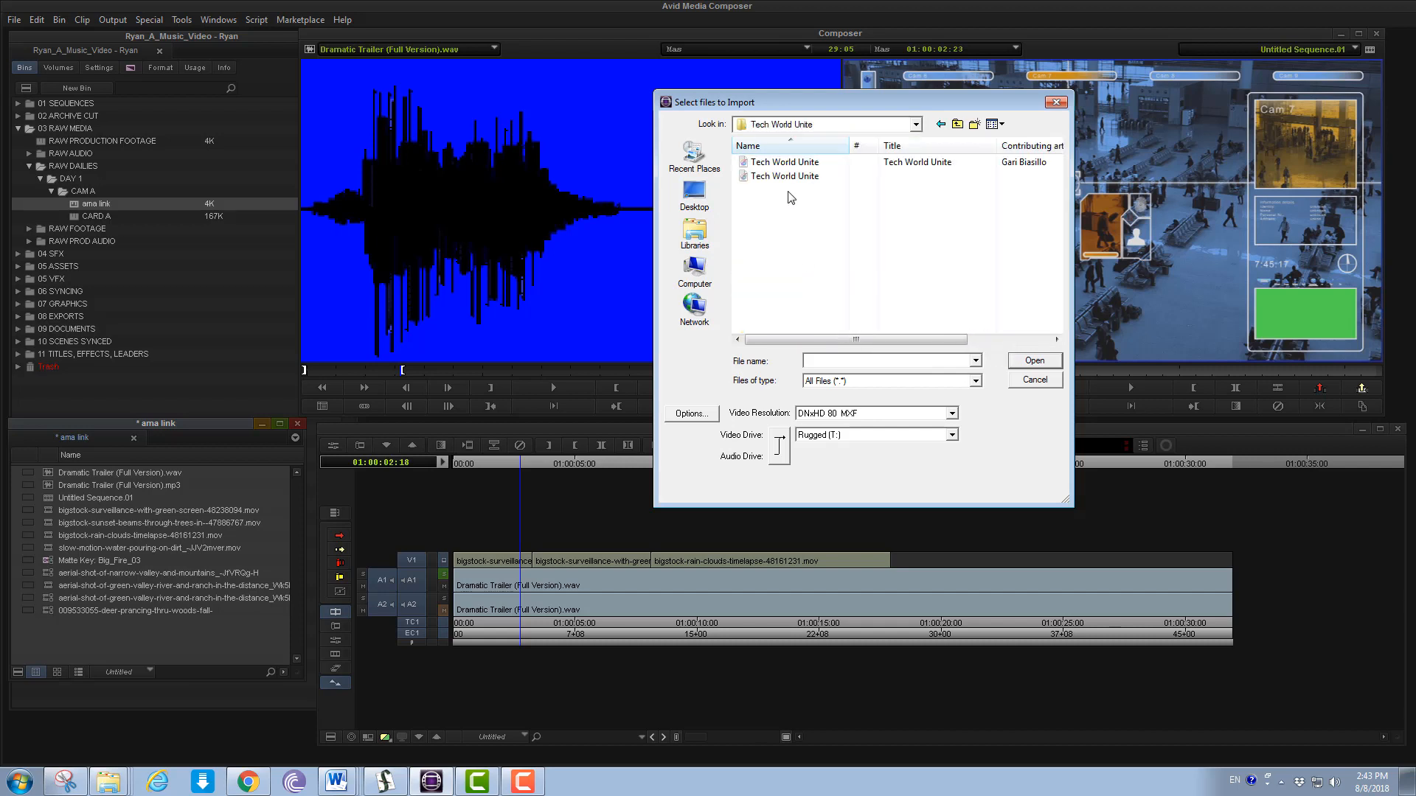
pyautogui.click(800, 172)
pyautogui.click(1034, 360)
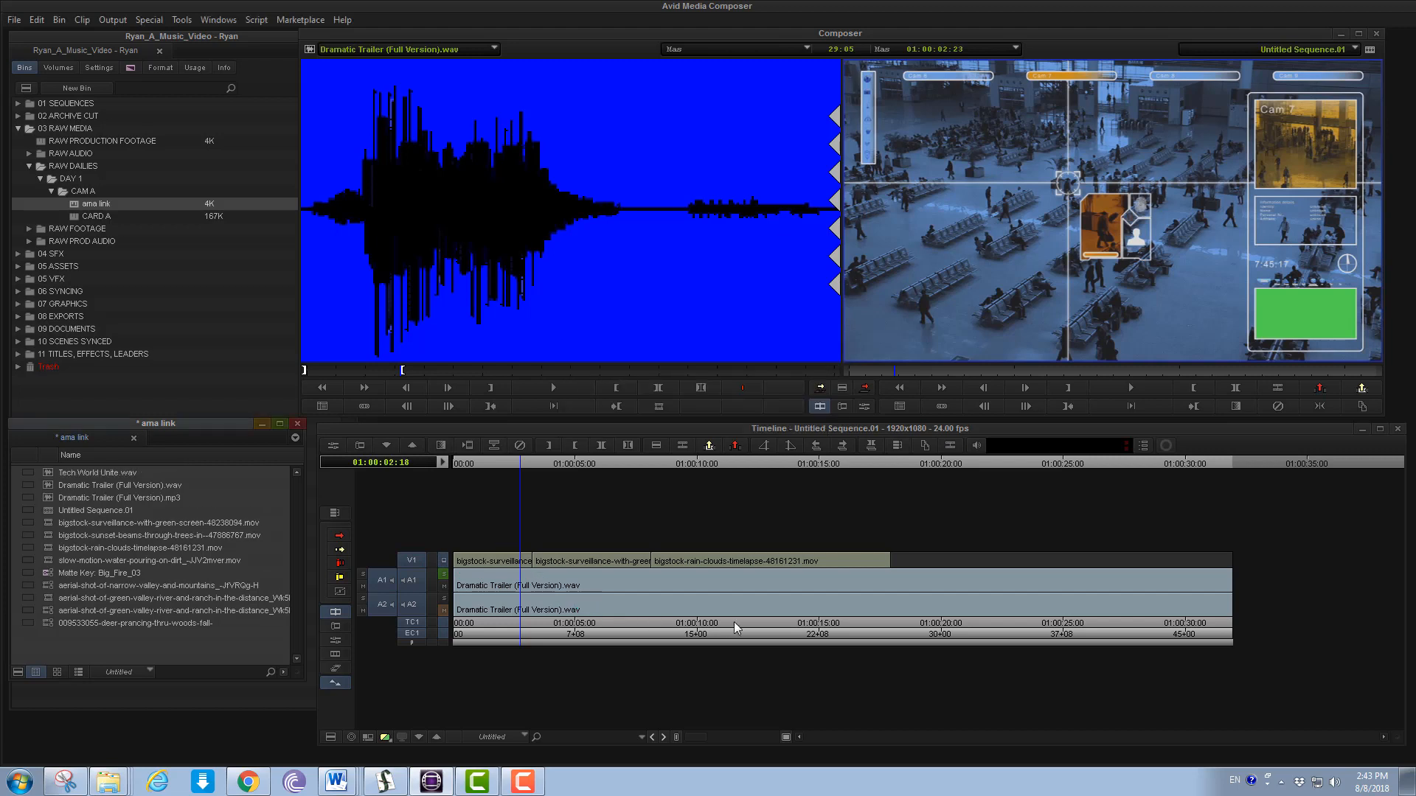
# Load Tech World Unite.wav as the source clip and play its opening briefly
pyautogui.doubleClick(50, 472)
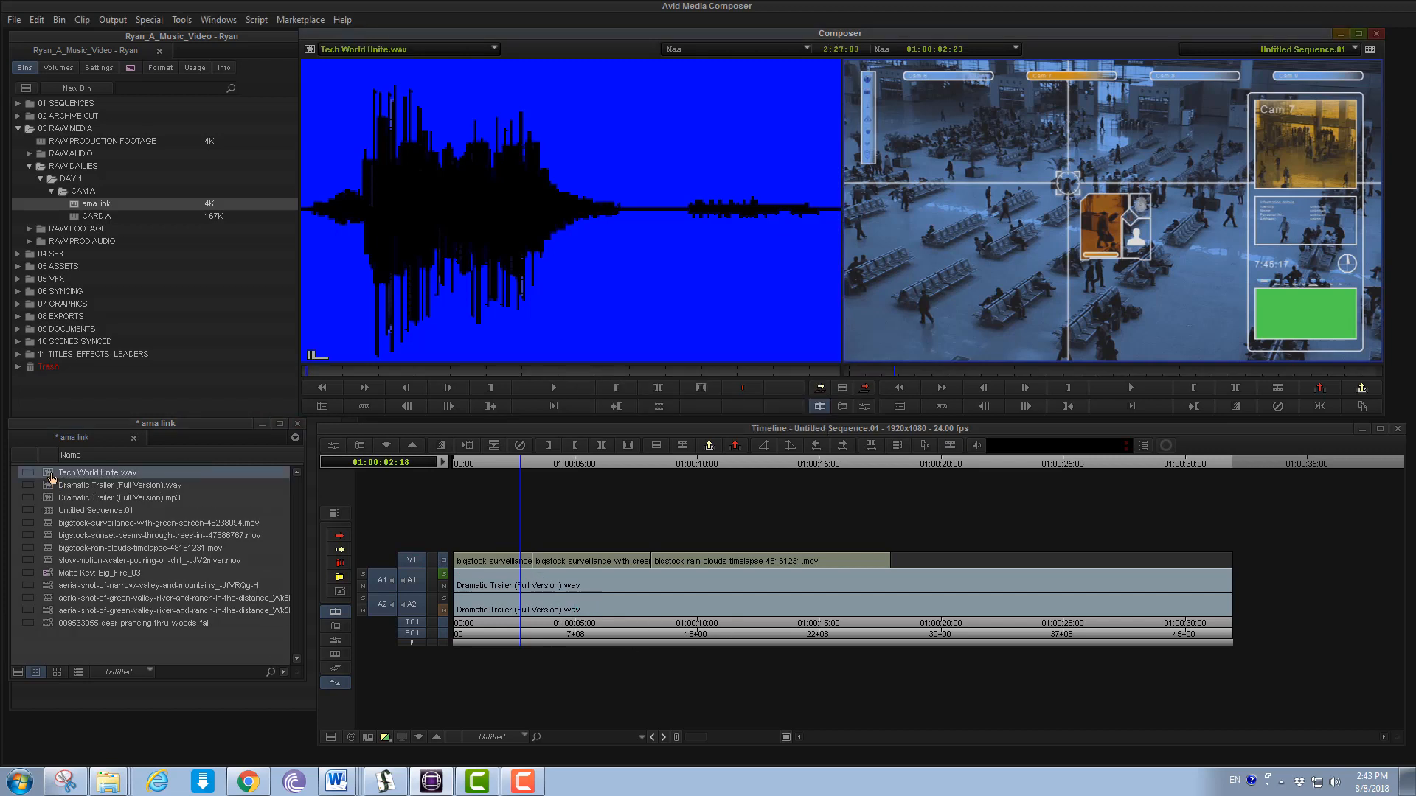
pyautogui.click(553, 389)
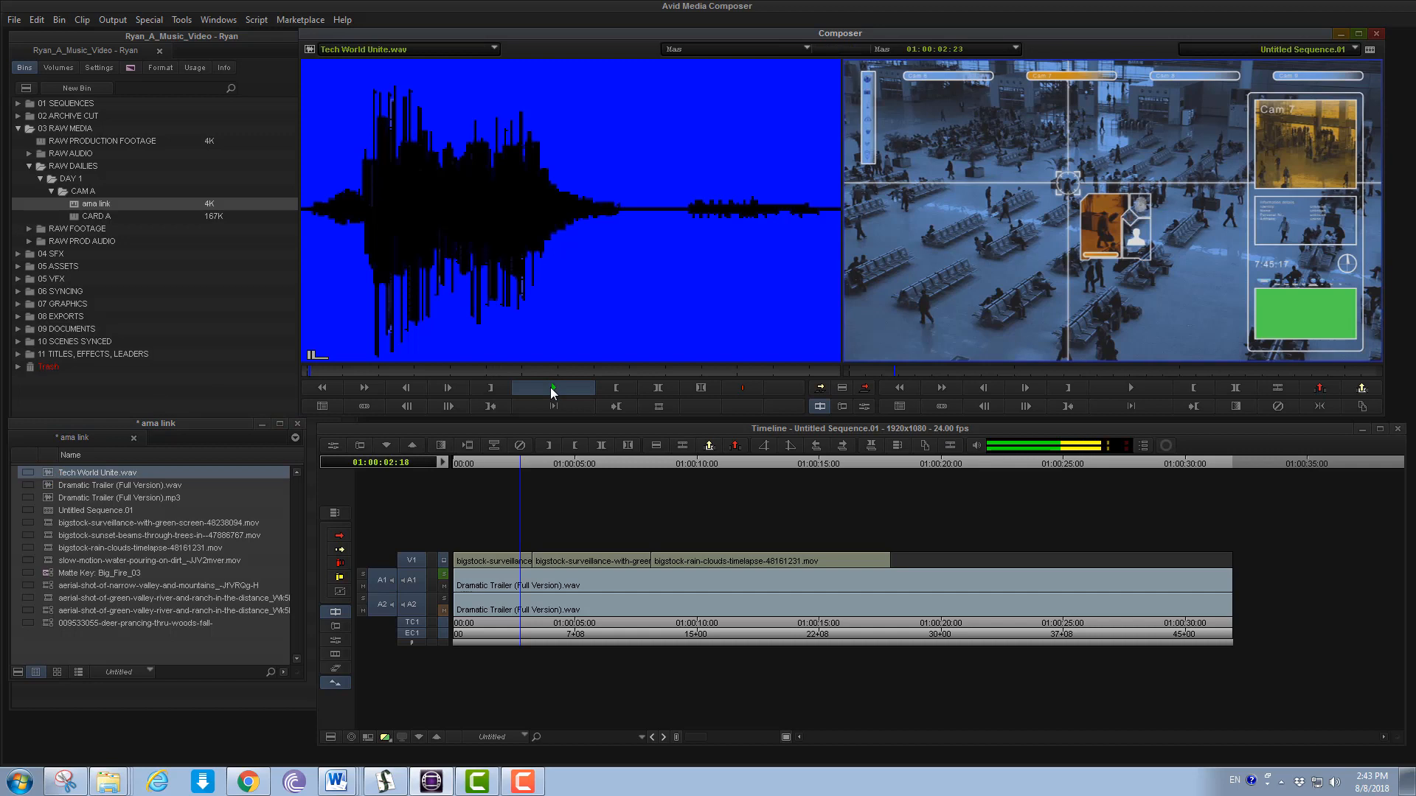
pyautogui.click(553, 389)
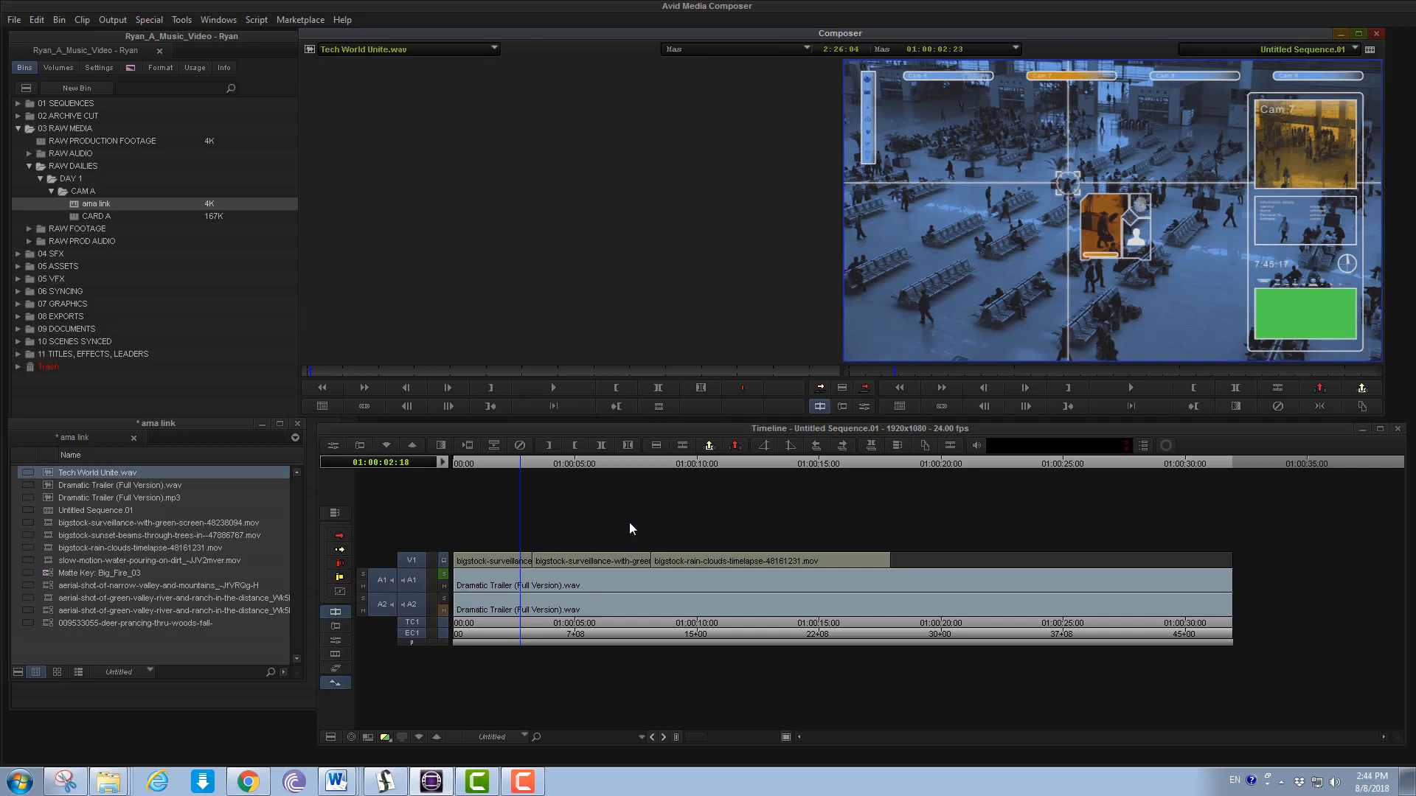
# Add two new mono audio tracks, A3 and A4, to the sequence
pyautogui.rightClick(643, 495)
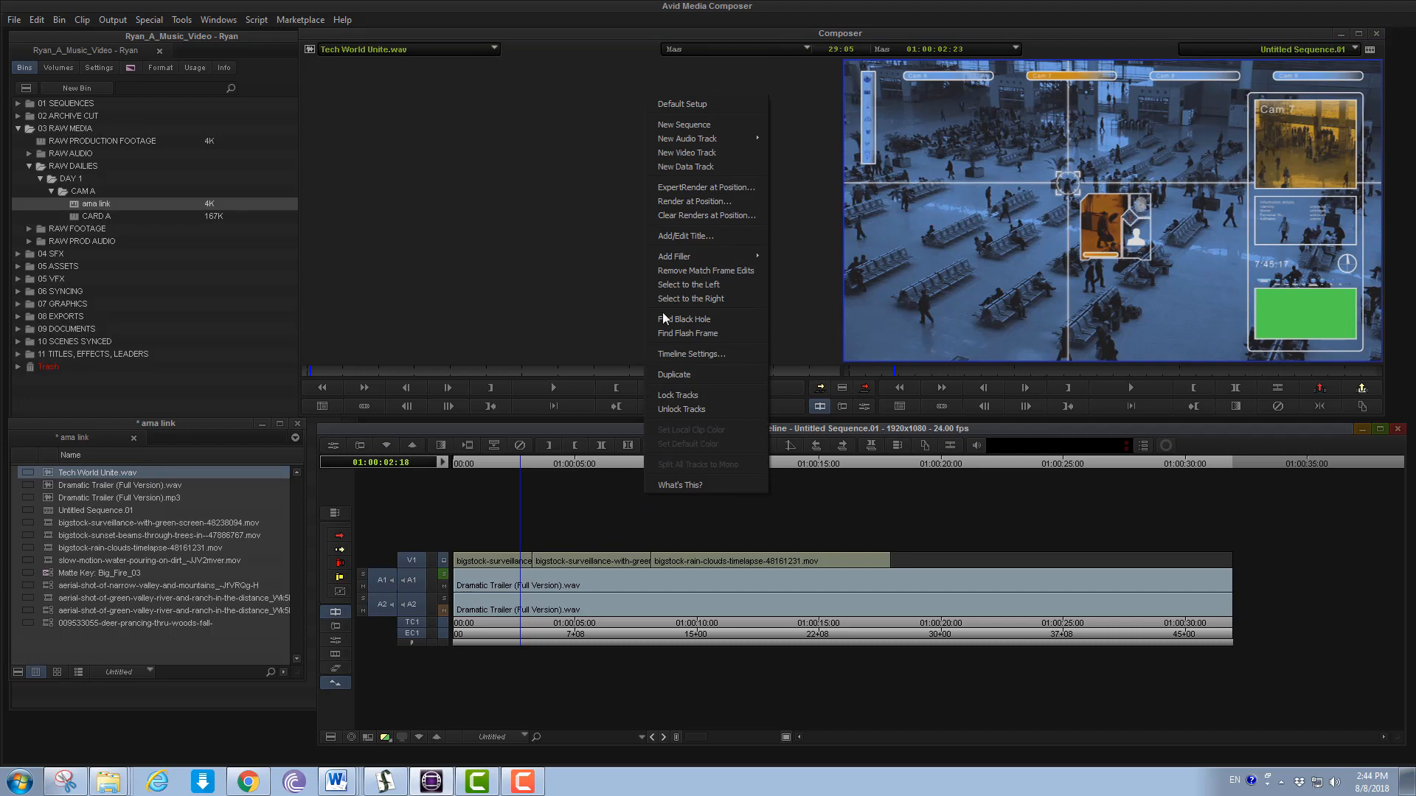
pyautogui.moveTo(715, 136)
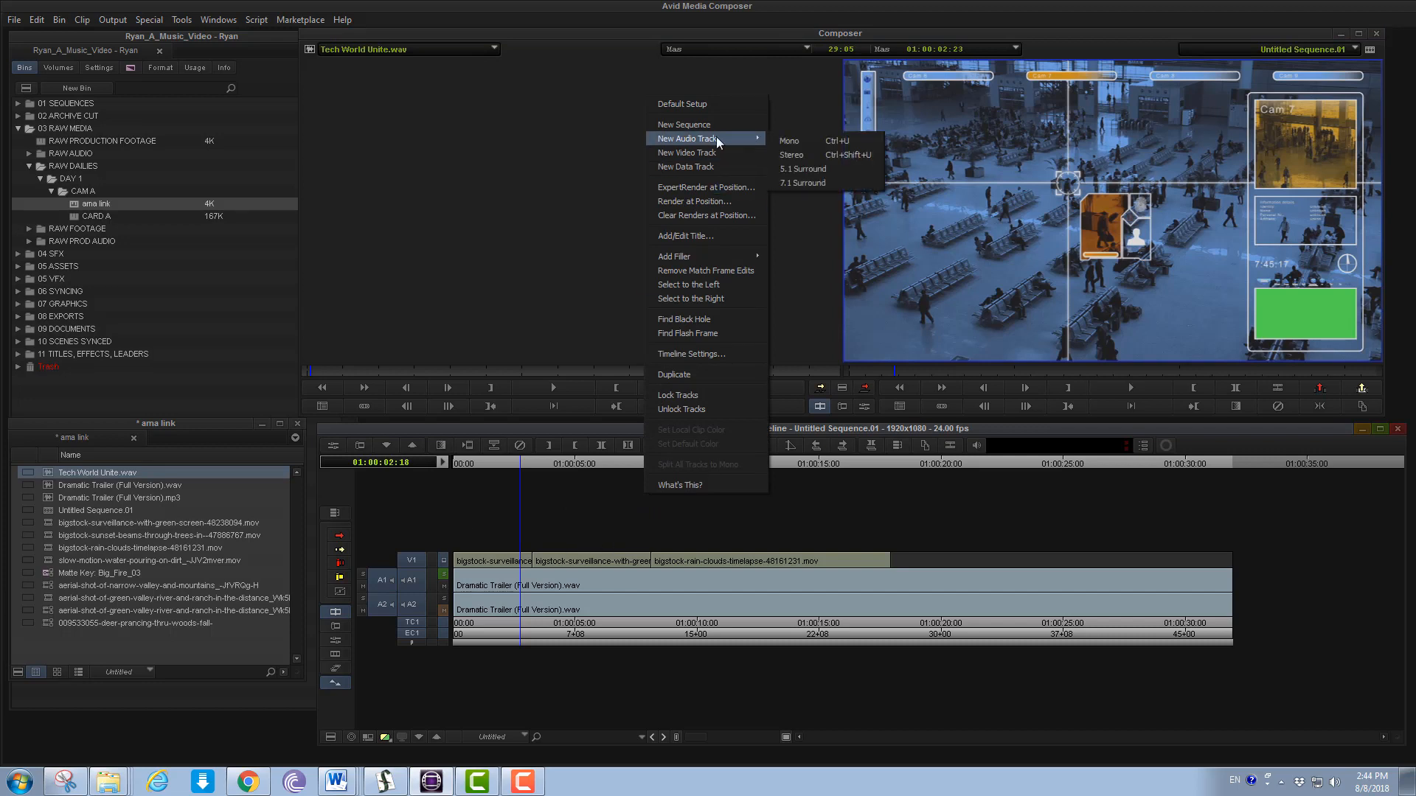
pyautogui.click(805, 144)
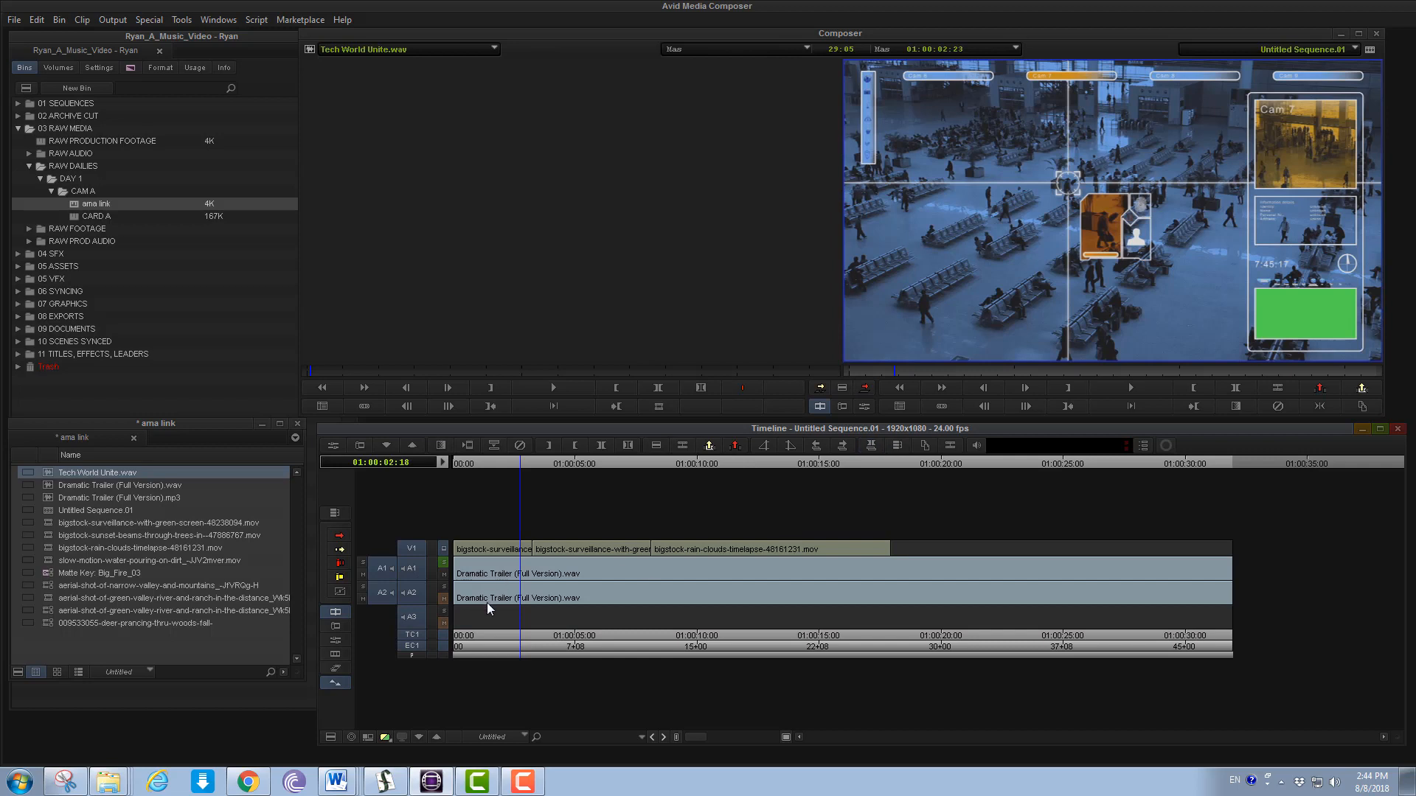
pyautogui.rightClick(717, 507)
pyautogui.moveTo(811, 150)
pyautogui.click(877, 153)
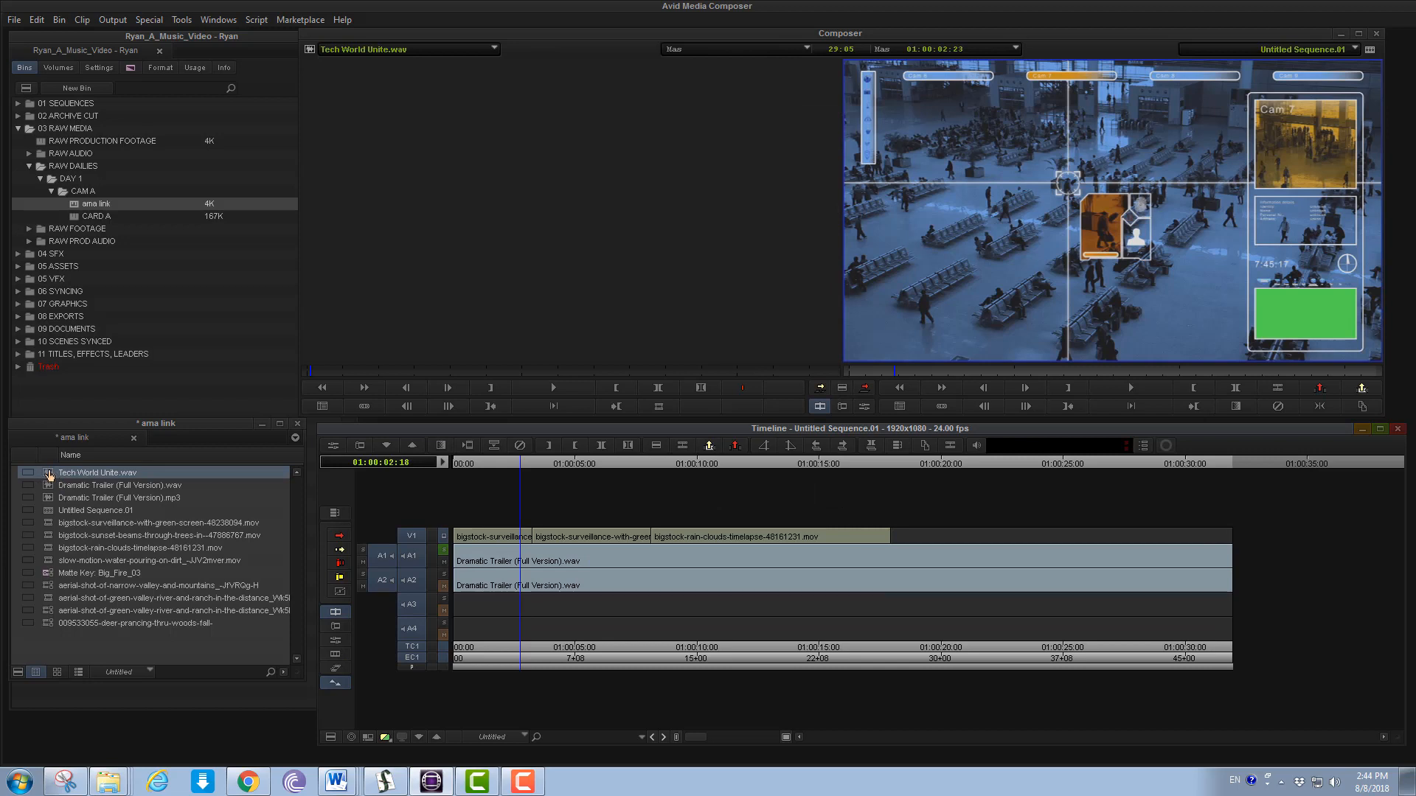
# Mark the entire Tech World Unite.wav source clip with an In point at its start and an Out point at its end
pyautogui.click(479, 318)
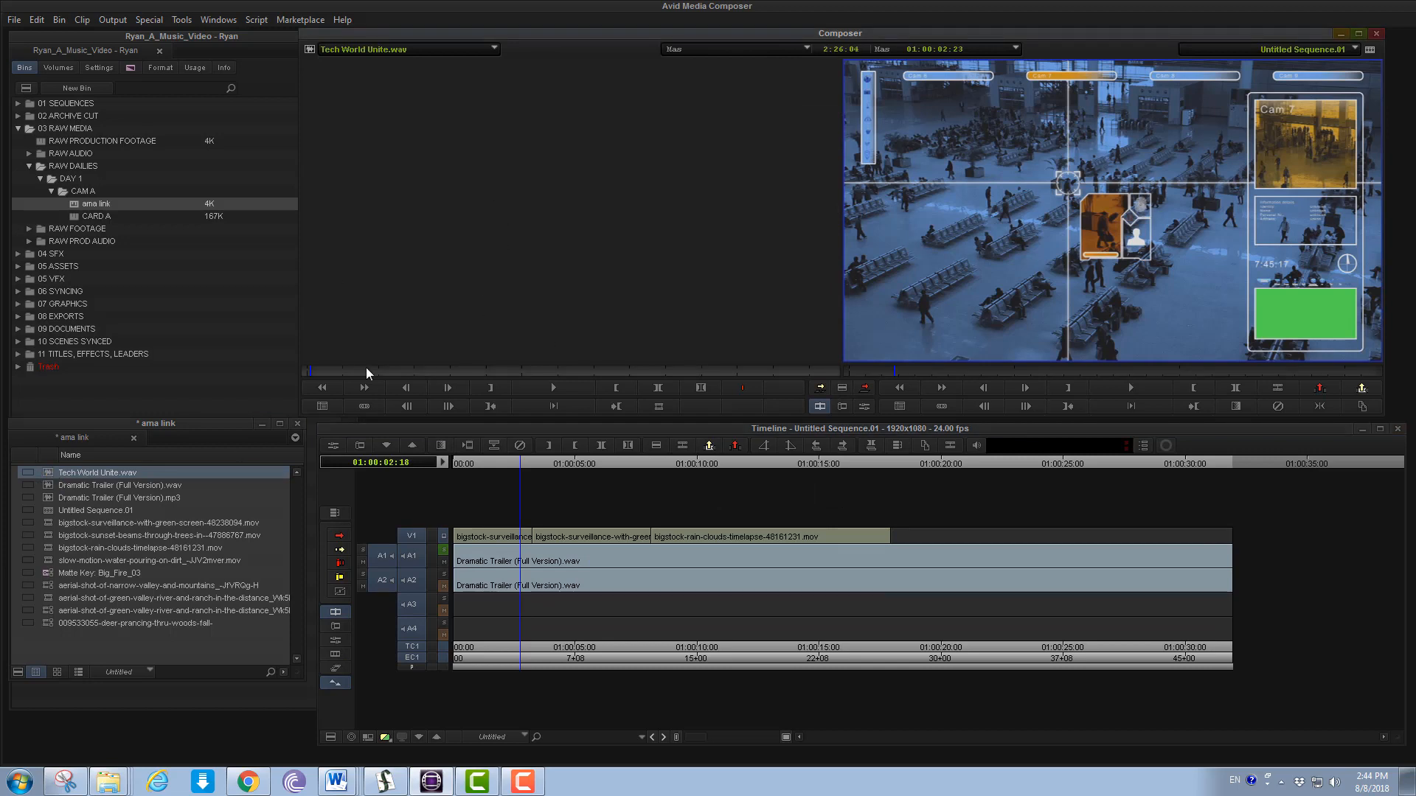
pyautogui.moveTo(323, 370); pyautogui.dragTo(236, 370)
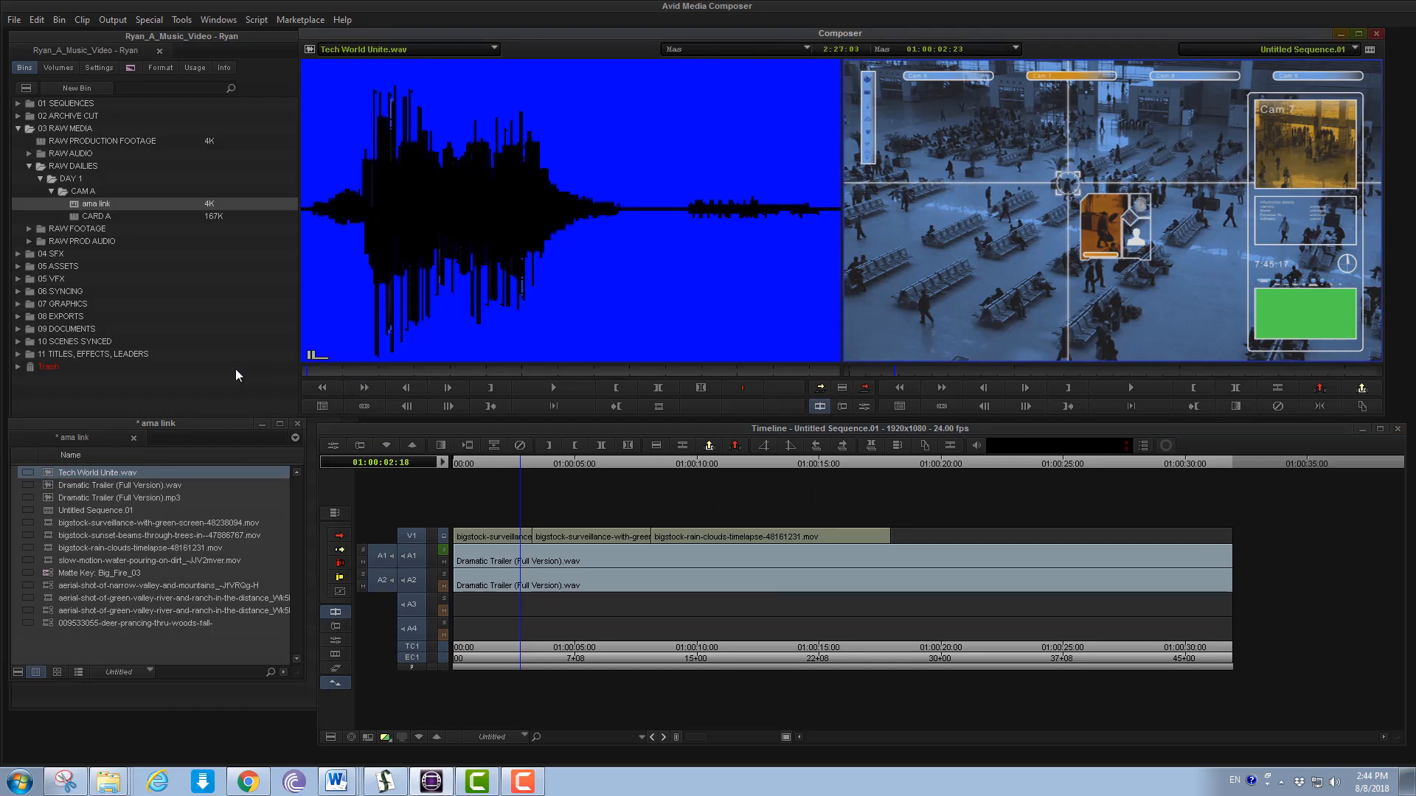
pyautogui.press('i')
pyautogui.moveTo(508, 373); pyautogui.dragTo(888, 365)
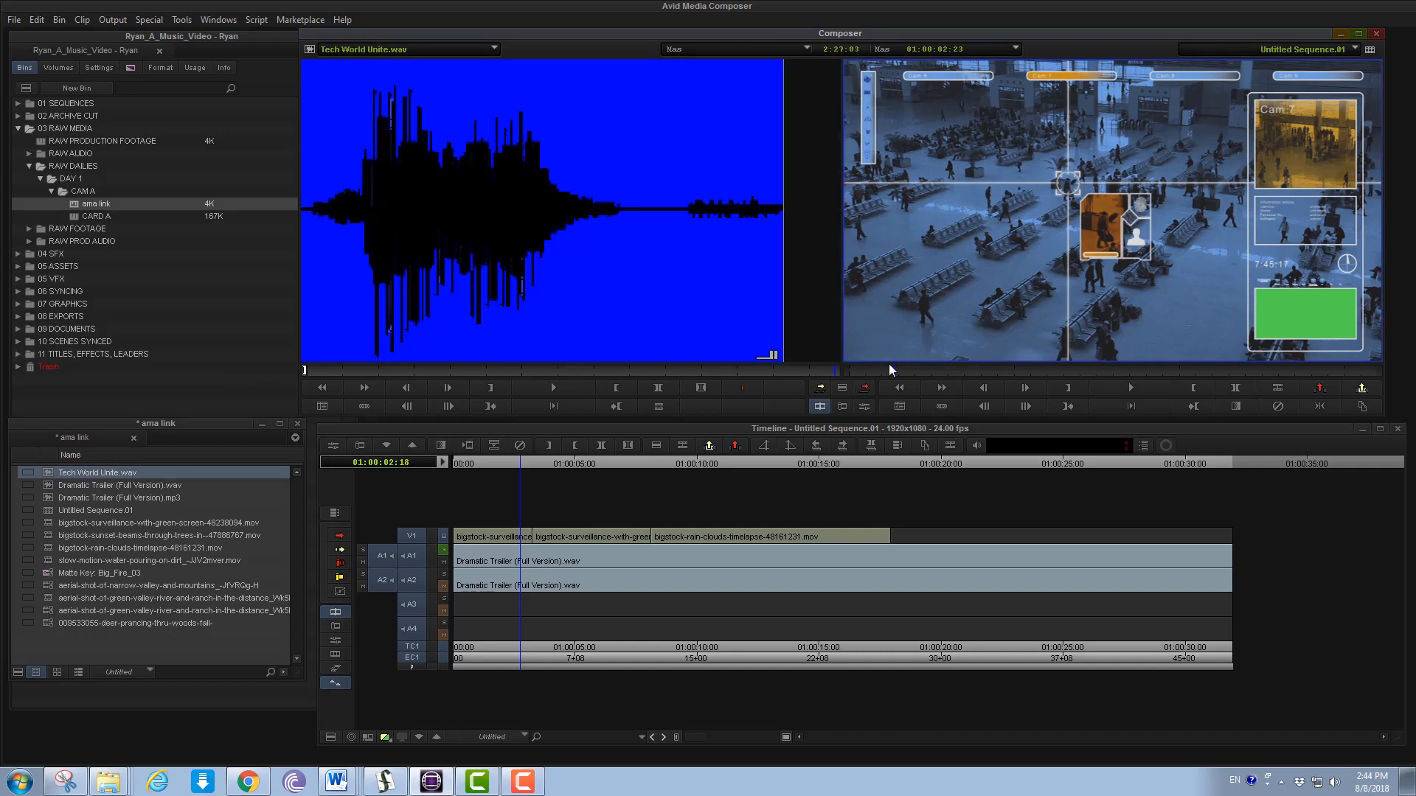
pyautogui.press('o')
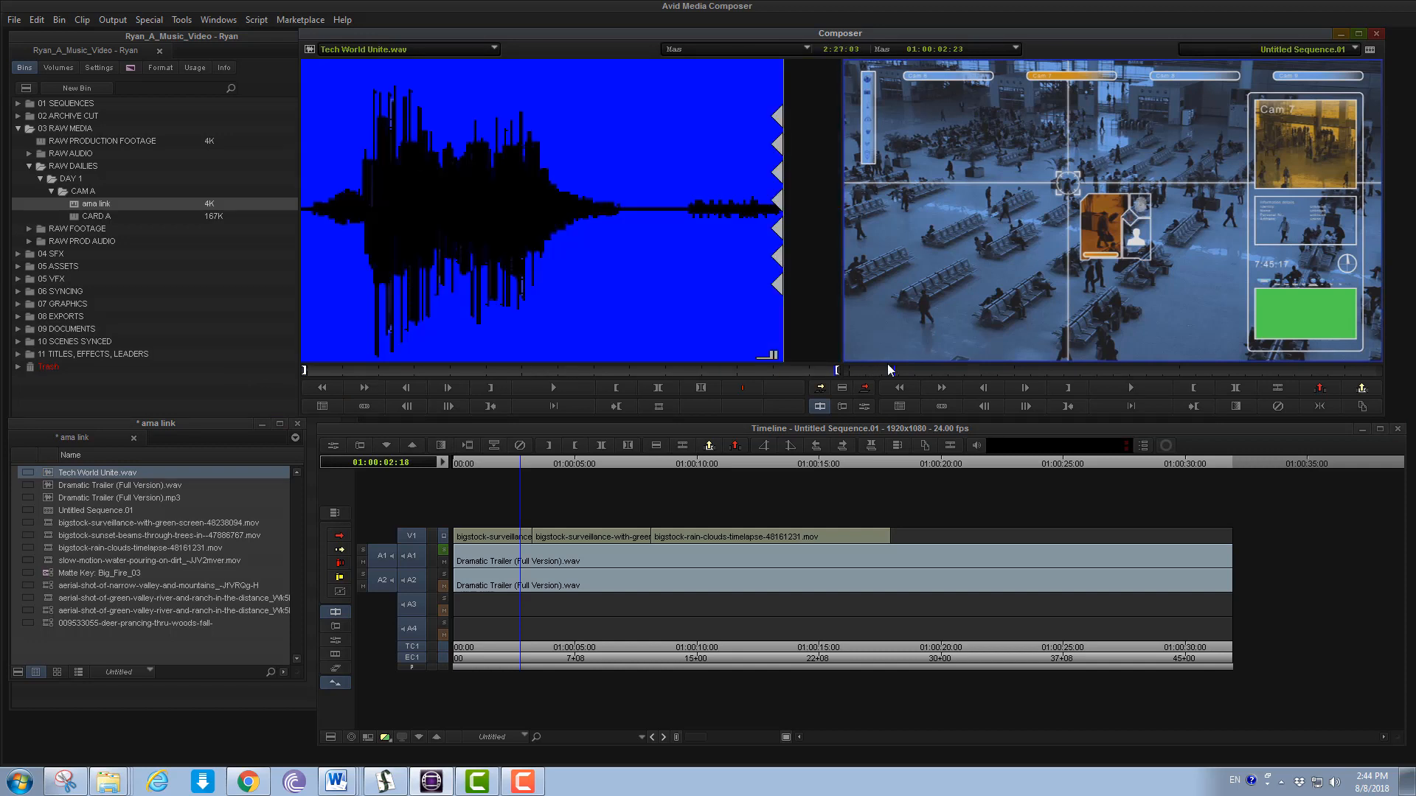
# Patch the source audio to A3 and A4 and overwrite Tech World Unite.wav onto those tracks starting at 01:00:15:21
pyautogui.moveTo(601, 464); pyautogui.dragTo(840, 472)
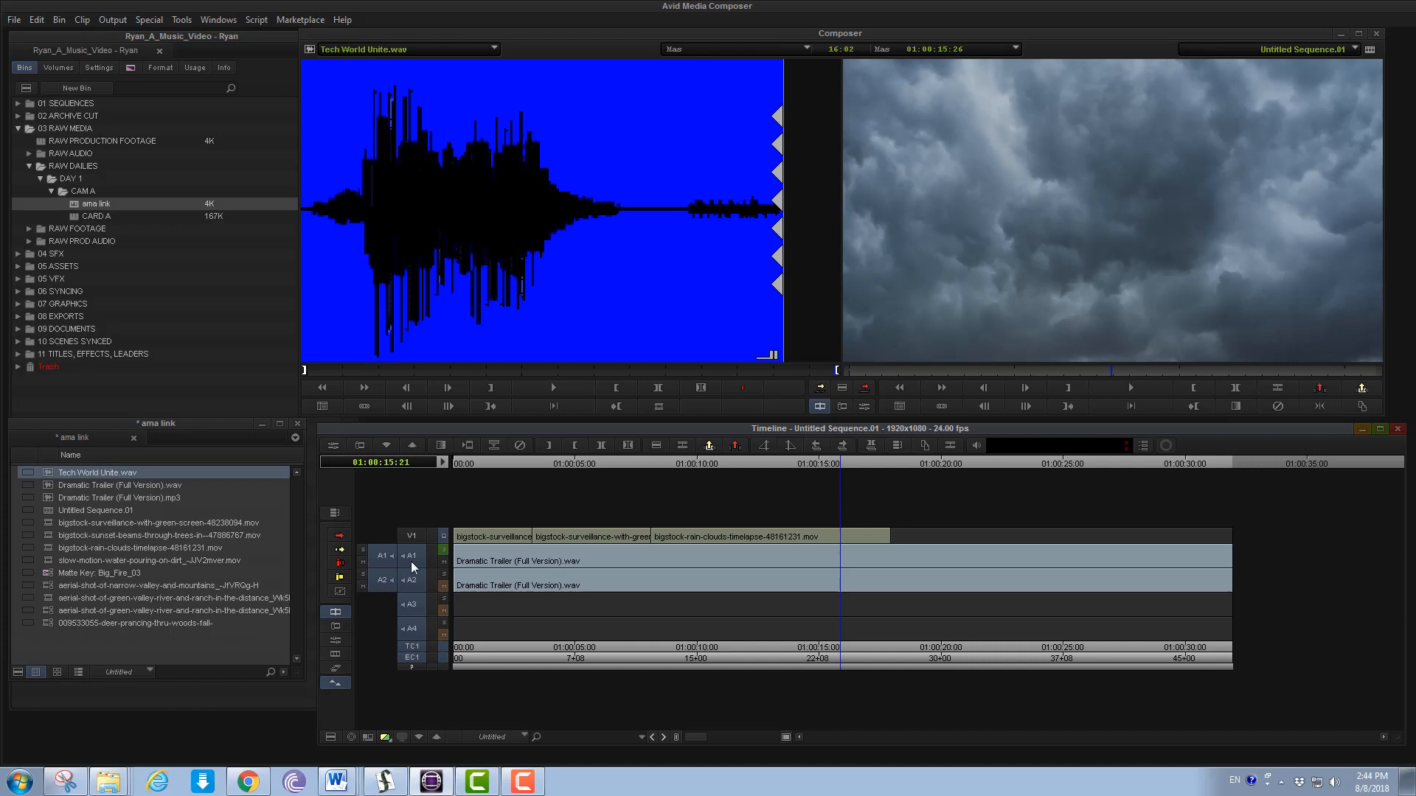
pyautogui.moveTo(409, 563); pyautogui.dragTo(414, 631)
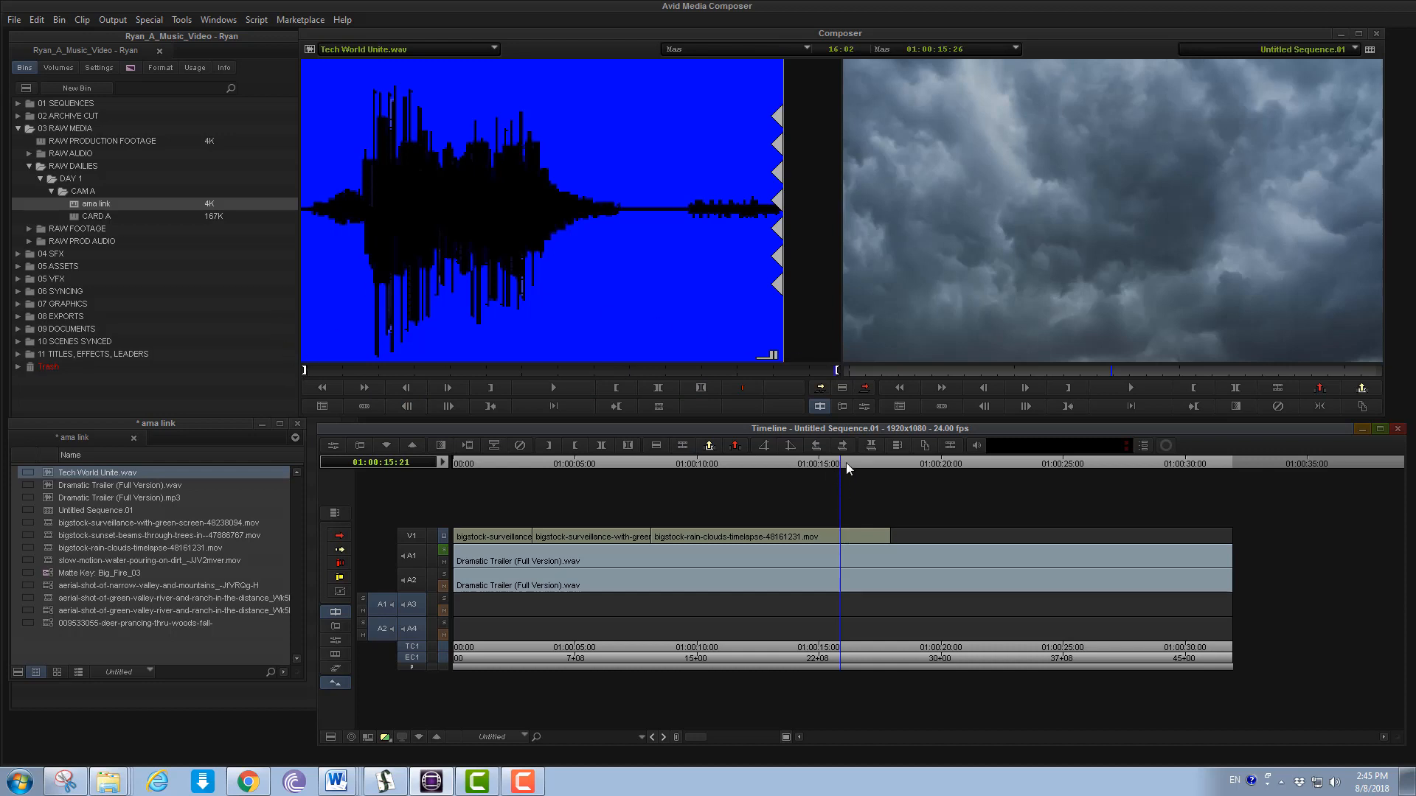
pyautogui.press('i')
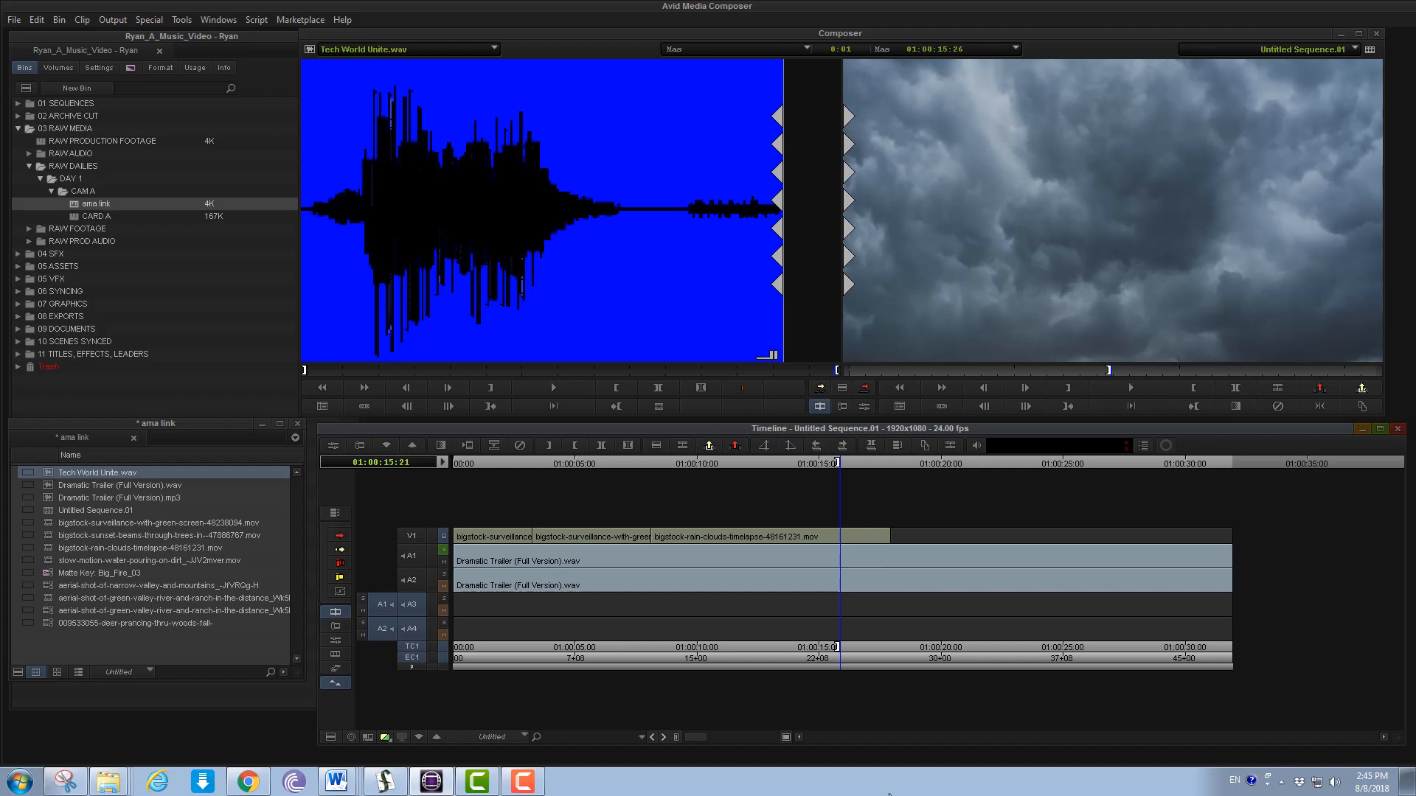
pyautogui.press('b')
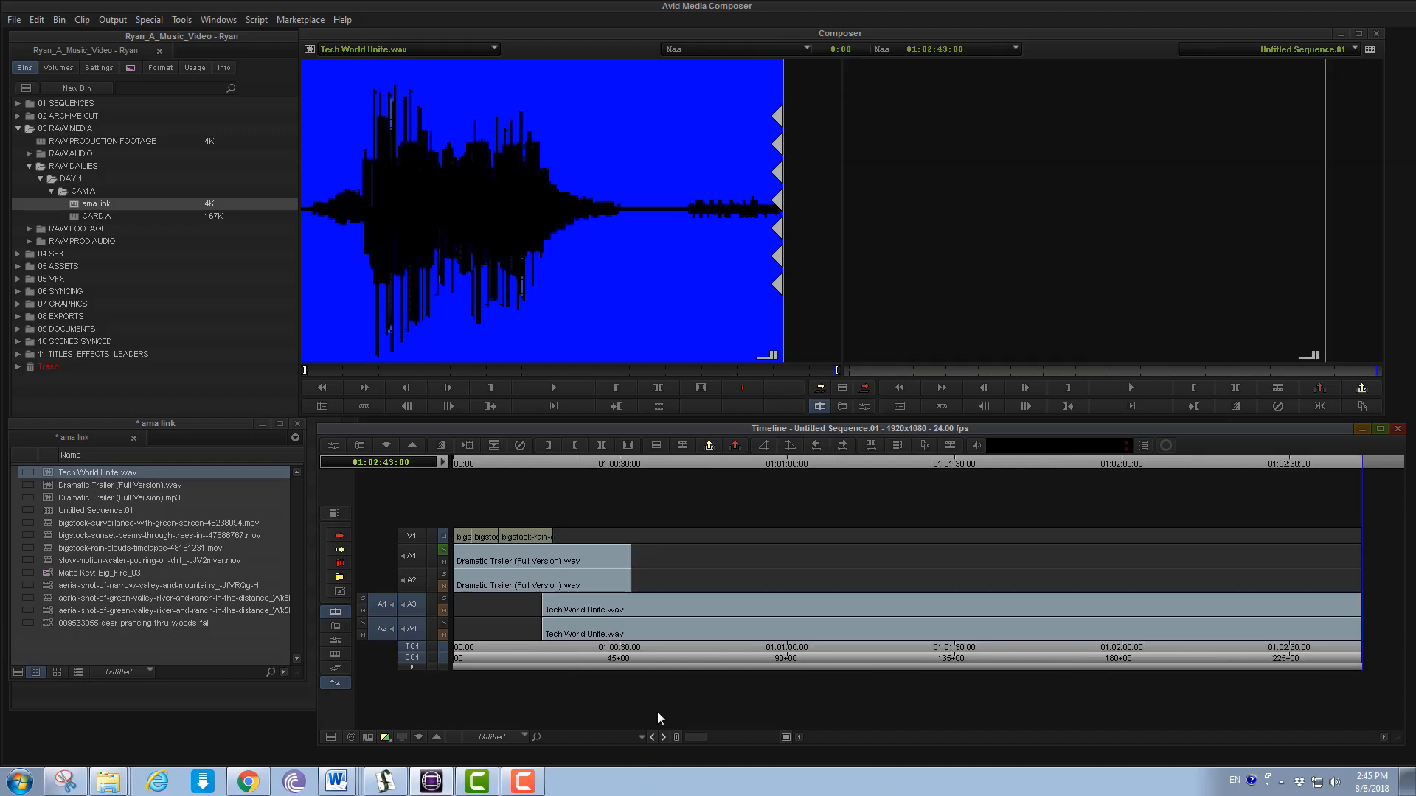
# Turn off the solo on A1 and play the section where both music clips overlap, then again from 01:00:18:15
pyautogui.moveTo(690, 735)
pyautogui.mouseDown()
pyautogui.moveTo(722, 736)
pyautogui.moveTo(634, 739)
pyautogui.moveTo(786, 751)
pyautogui.moveTo(584, 749)
pyautogui.mouseUp()
pyautogui.click(558, 462)
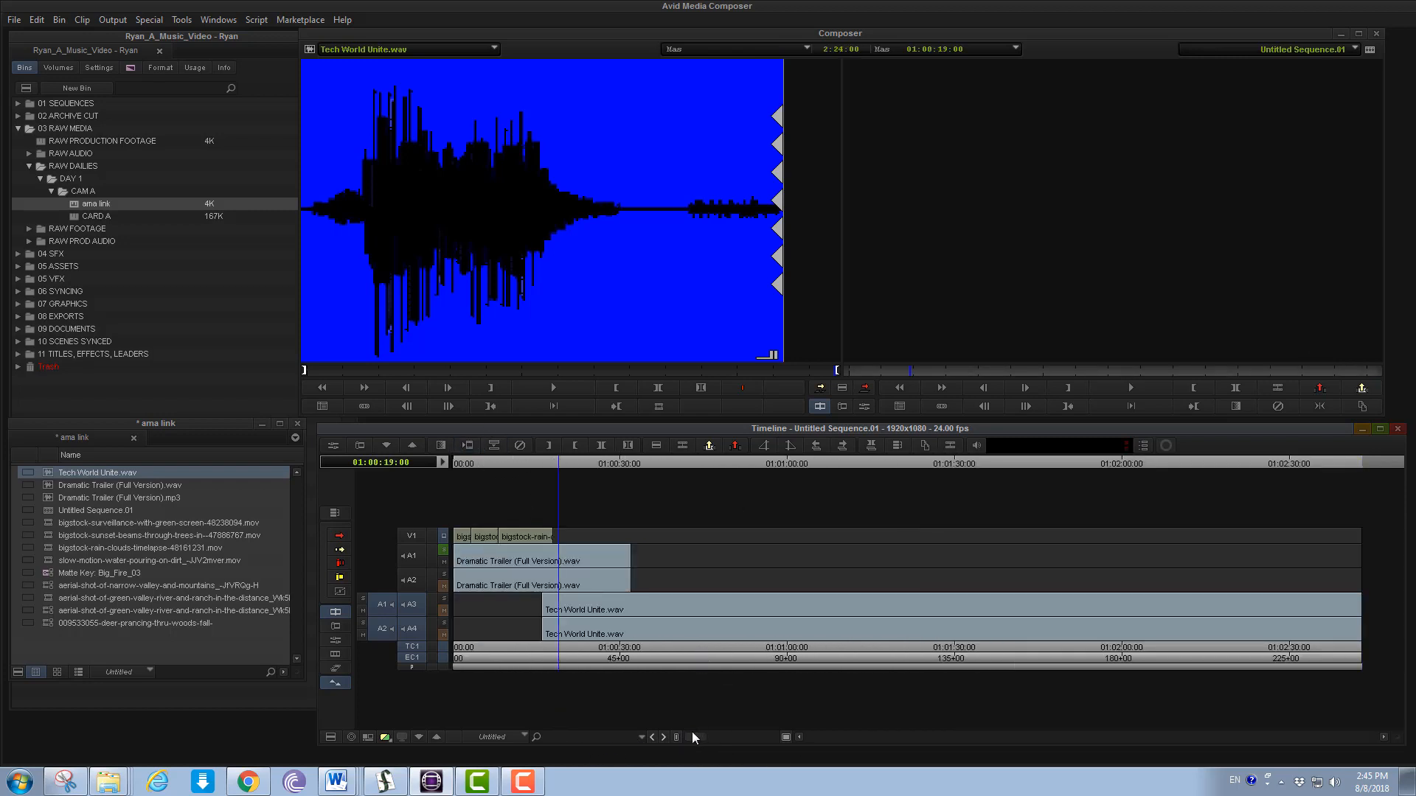
pyautogui.moveTo(696, 732); pyautogui.dragTo(766, 732)
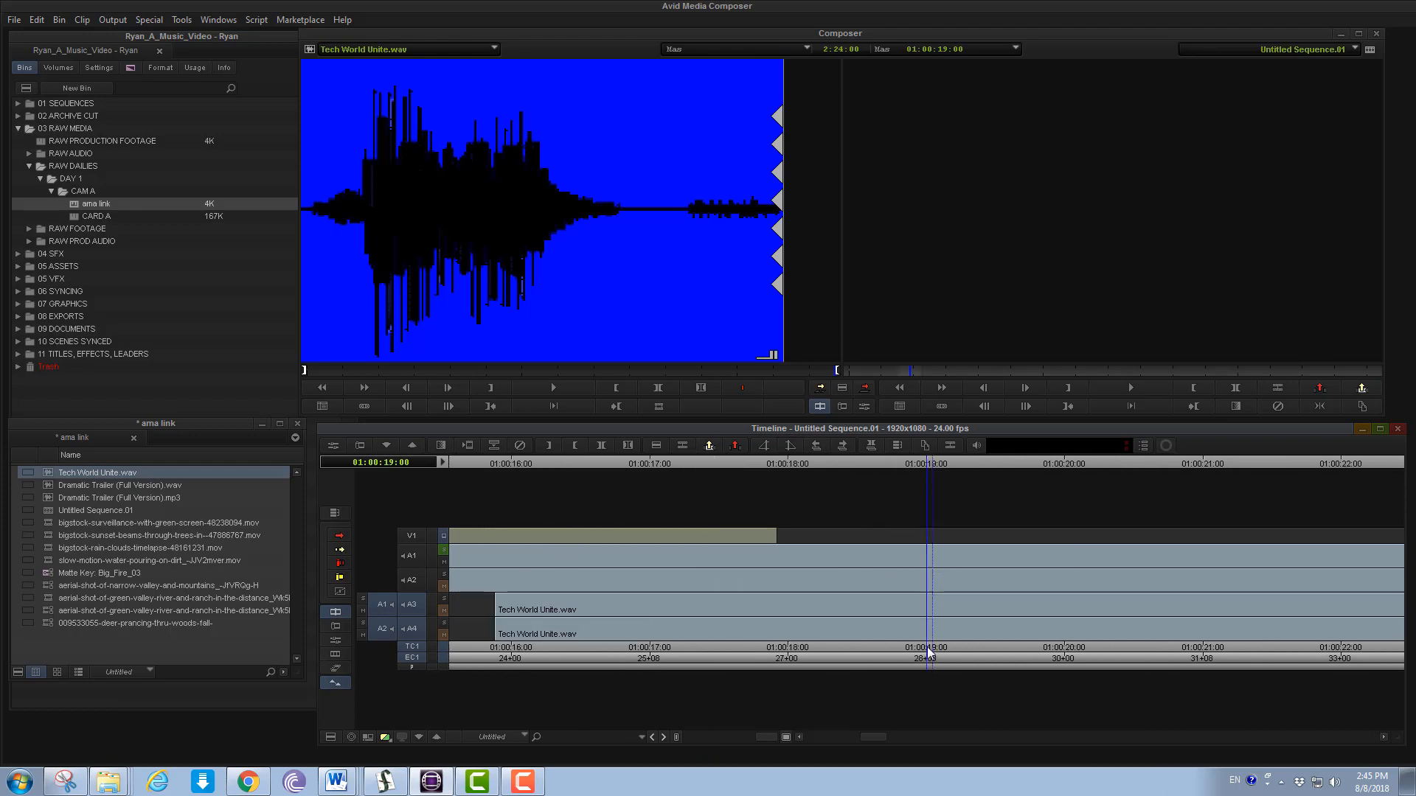
pyautogui.moveTo(776, 732); pyautogui.dragTo(696, 736)
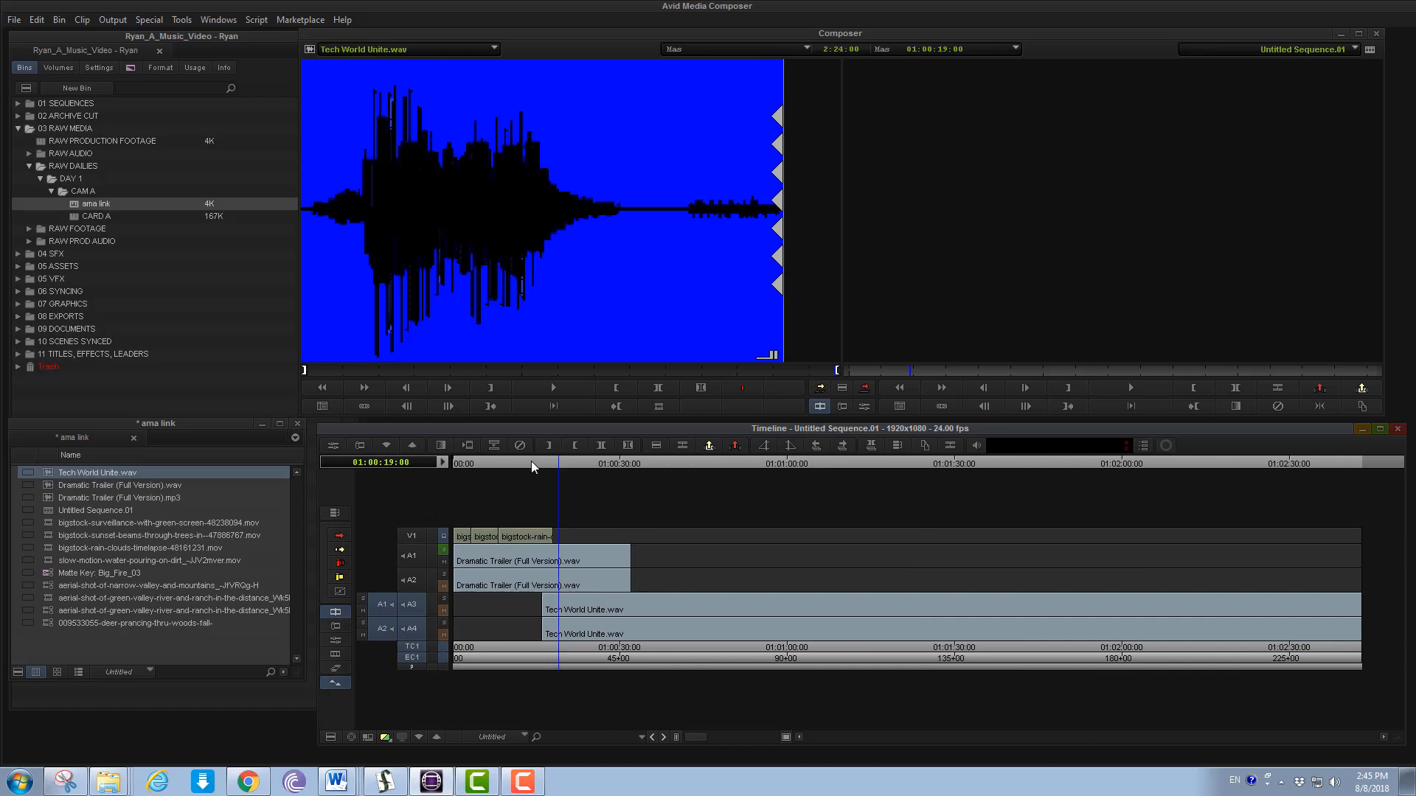
pyautogui.click(444, 551)
pyautogui.moveTo(552, 455); pyautogui.dragTo(539, 458)
pyautogui.press('space')
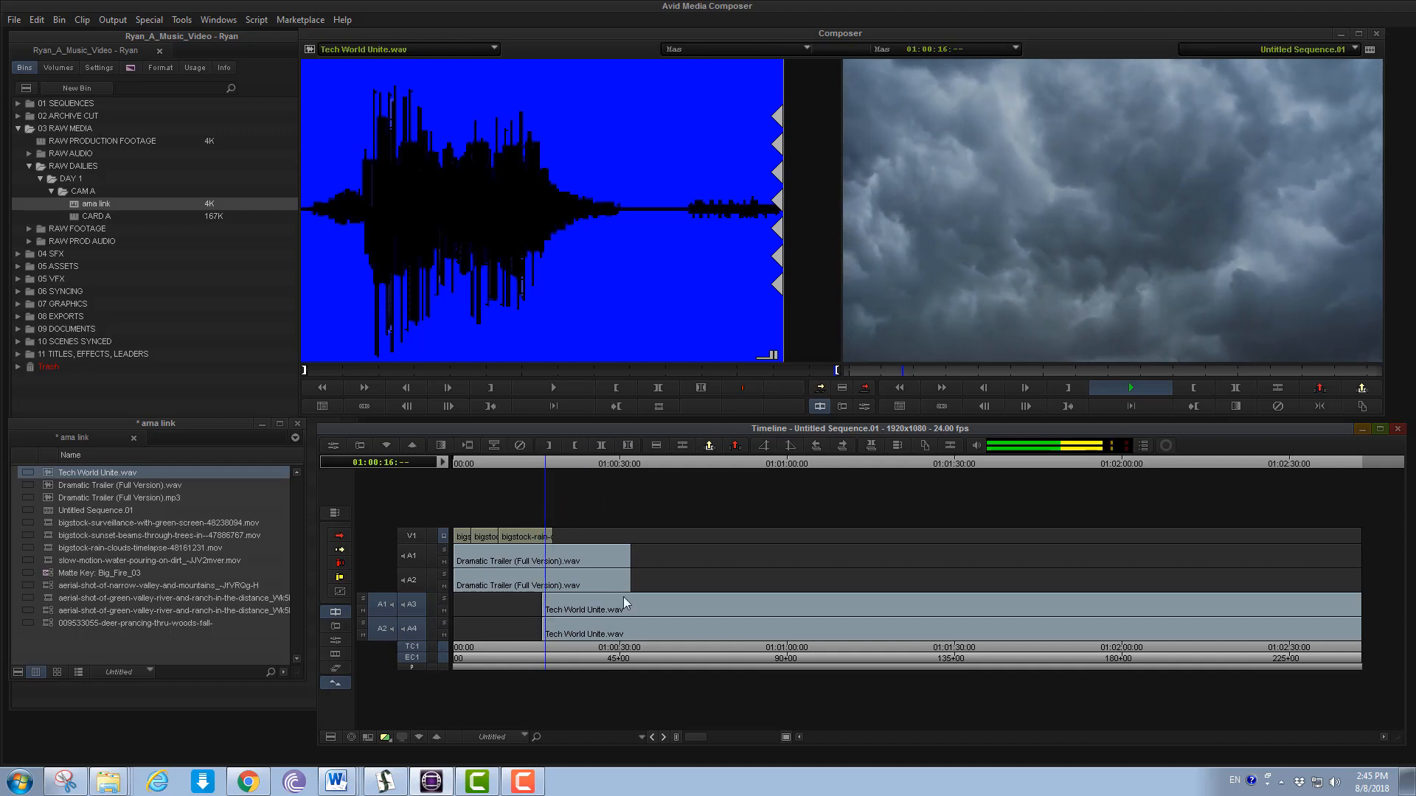
pyautogui.press('space')
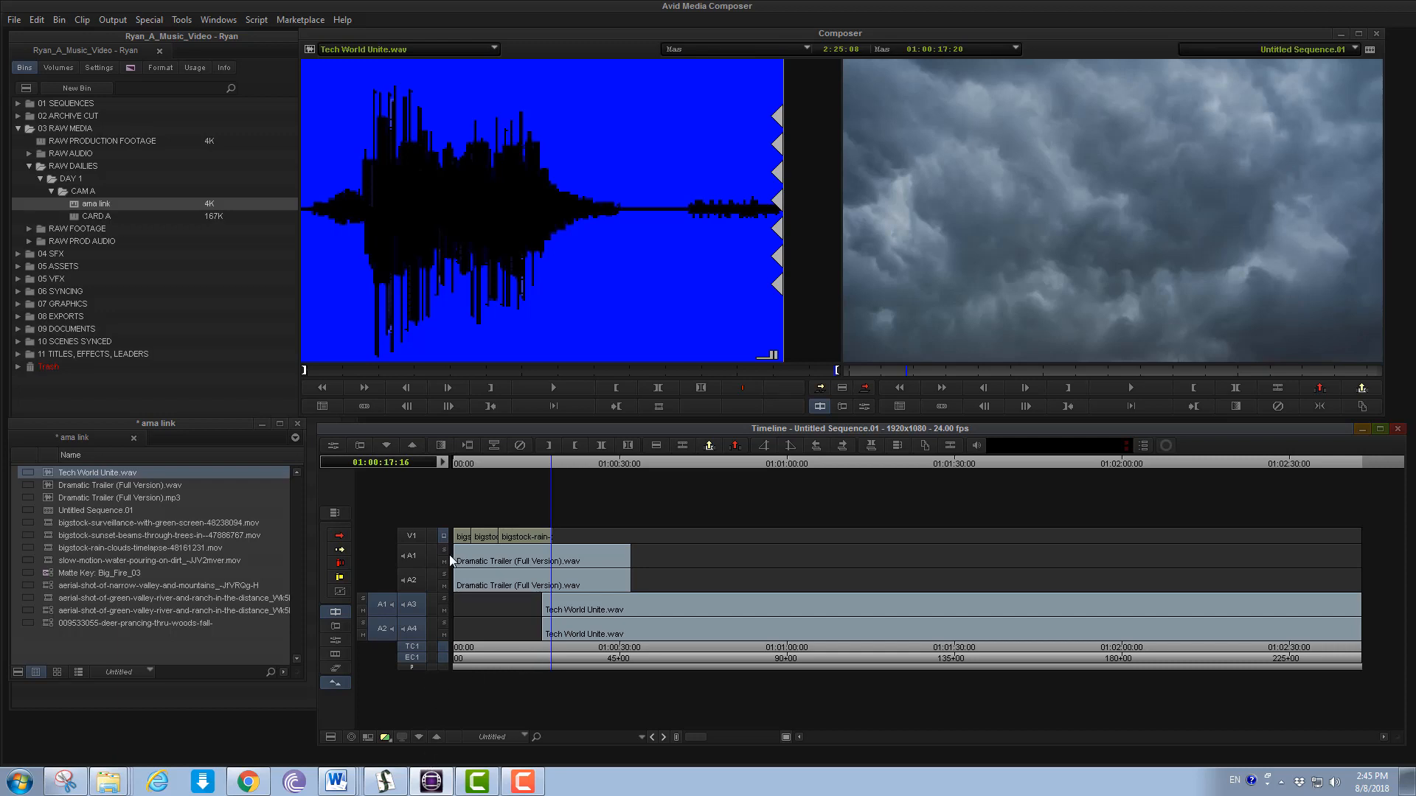
pyautogui.click(556, 466)
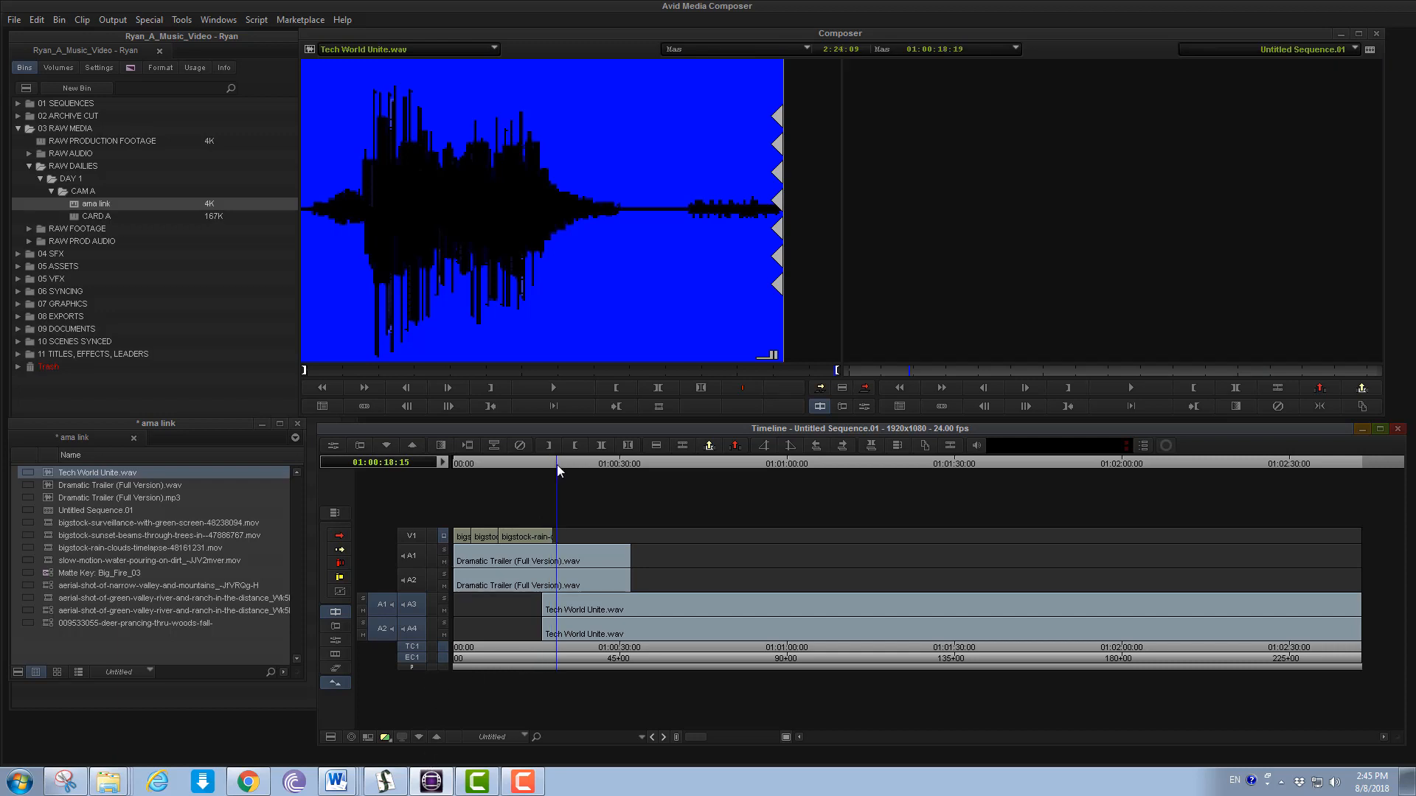
pyautogui.press('space')
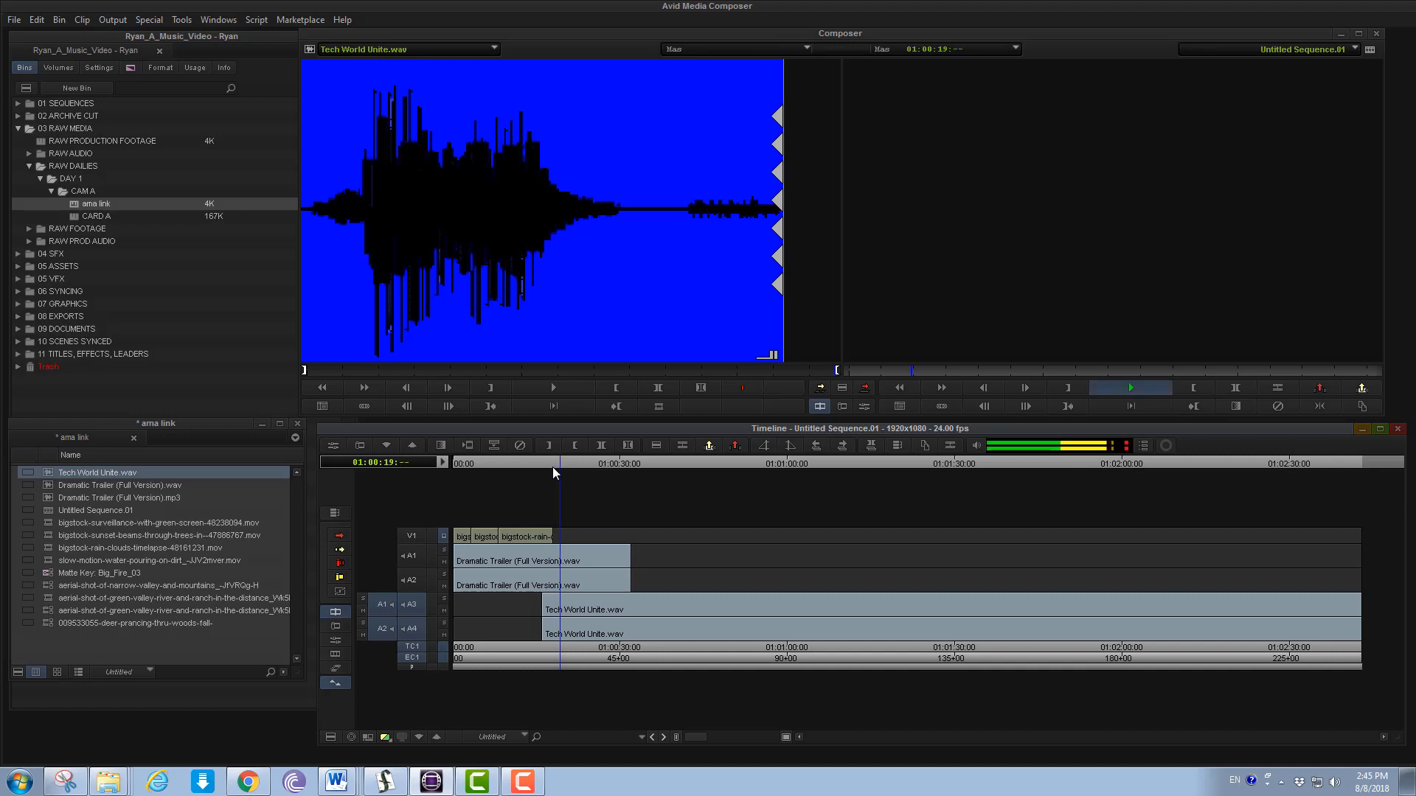
pyautogui.press('space')
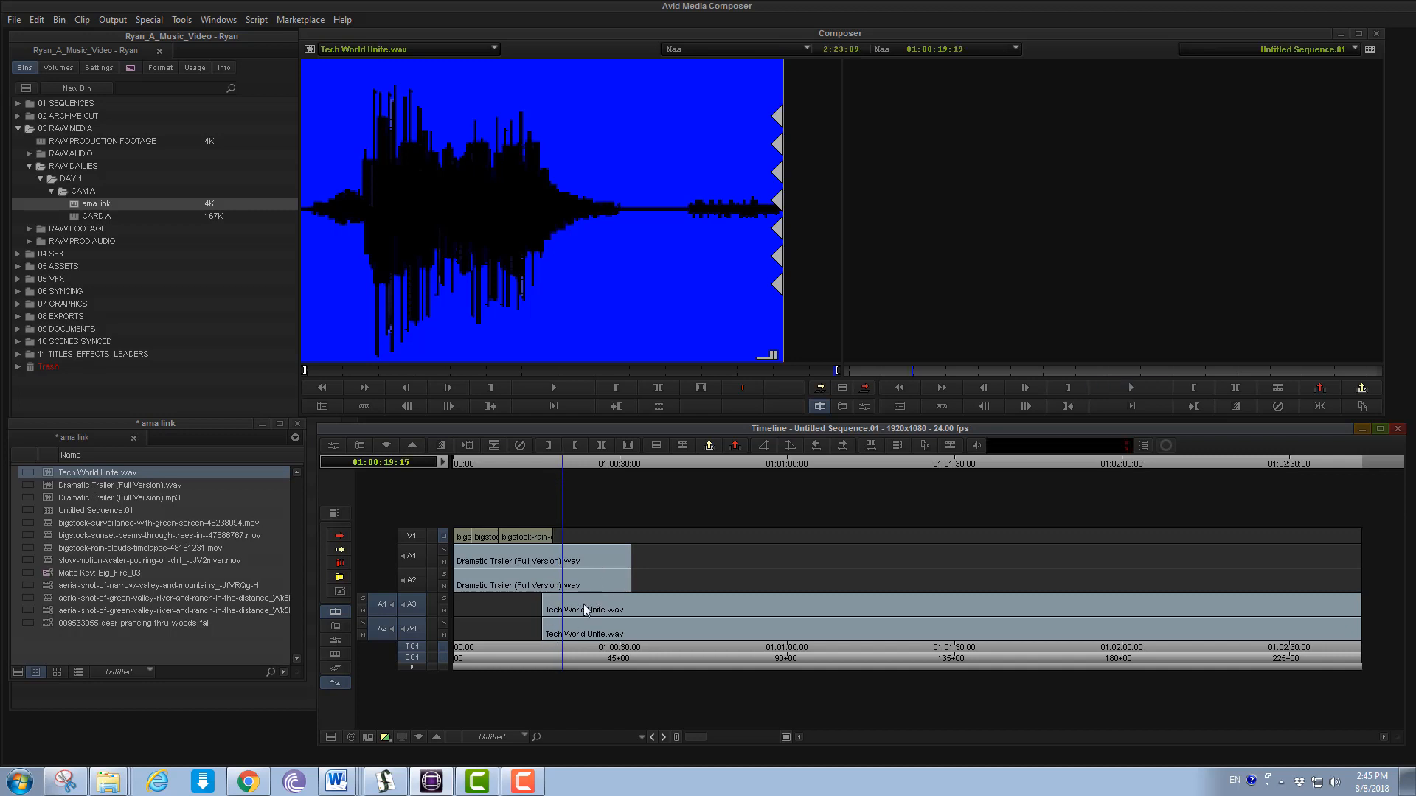
# Solo track A1 and play a few seconds from 01:00:19:15 to hear it alone
pyautogui.click(443, 550)
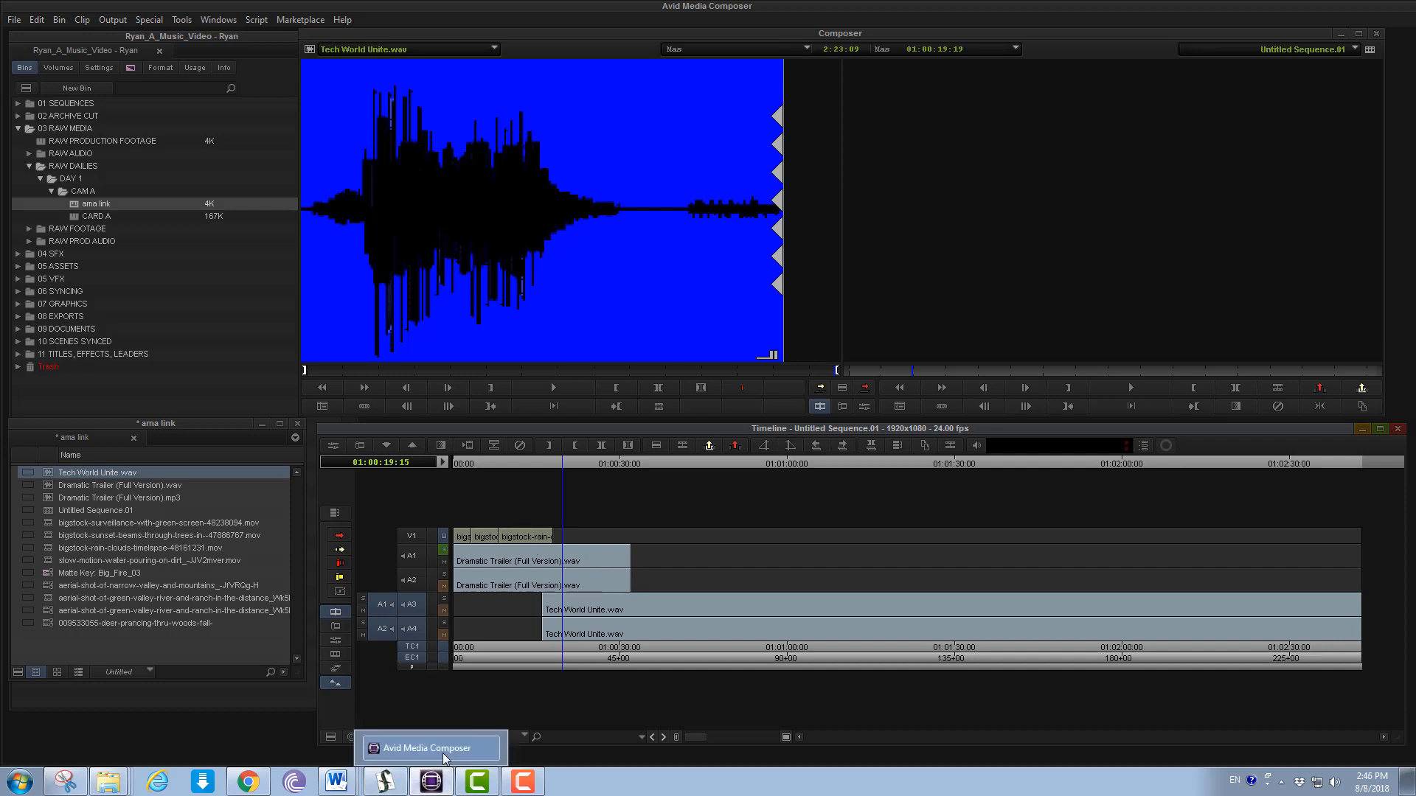
pyautogui.press('space')
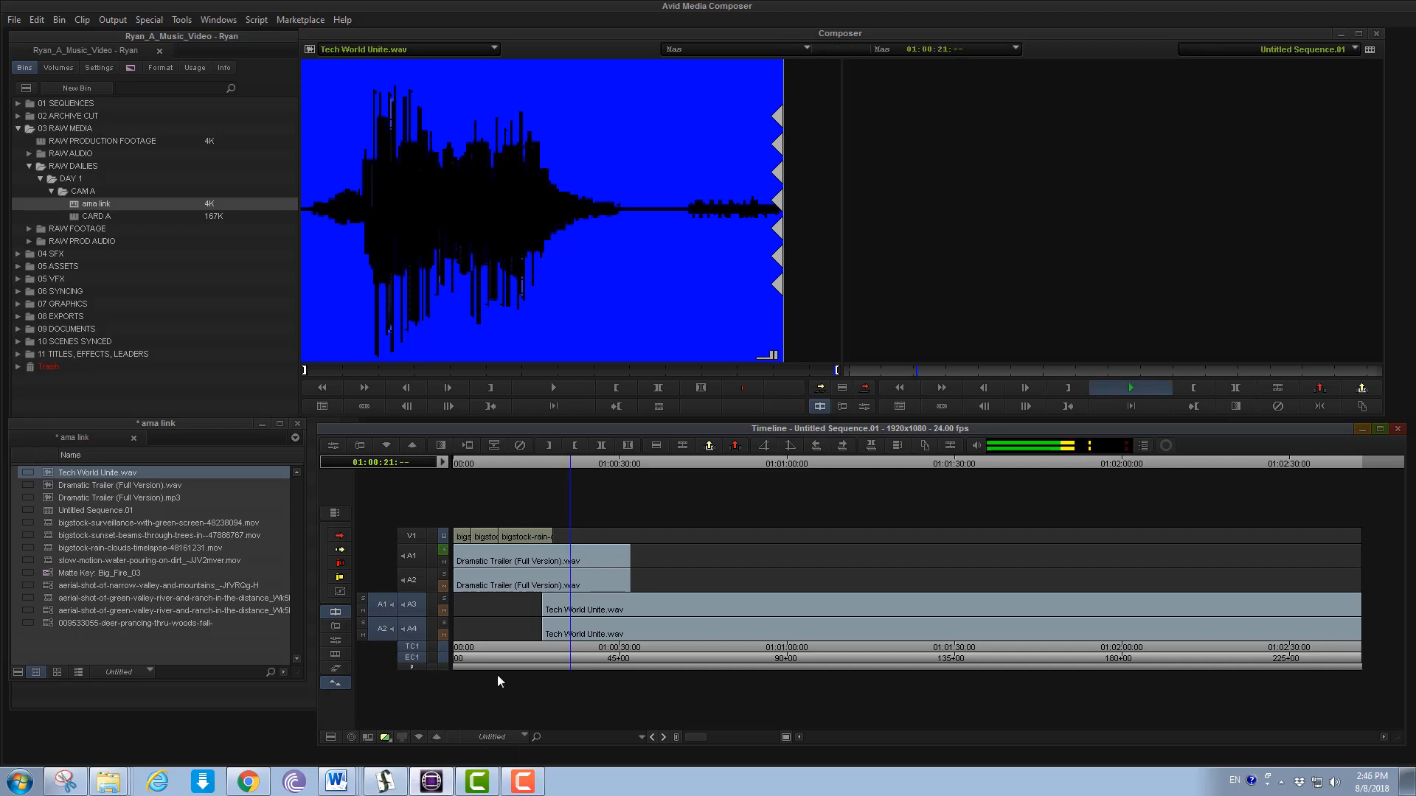
pyautogui.press('space')
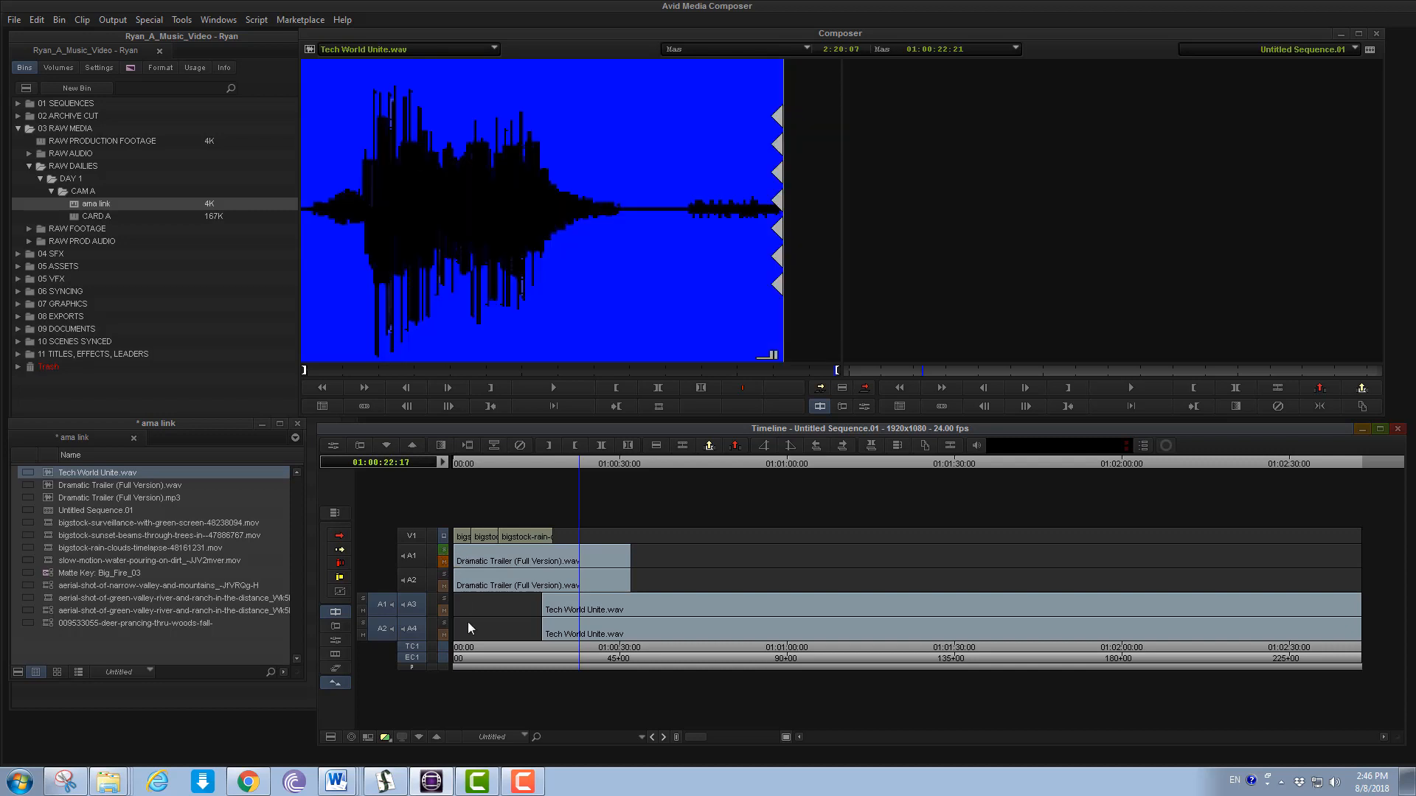
# Turn off the A1 solo, mute A1, A2 and A3, and play a few seconds to hear only A4
pyautogui.click(443, 562)
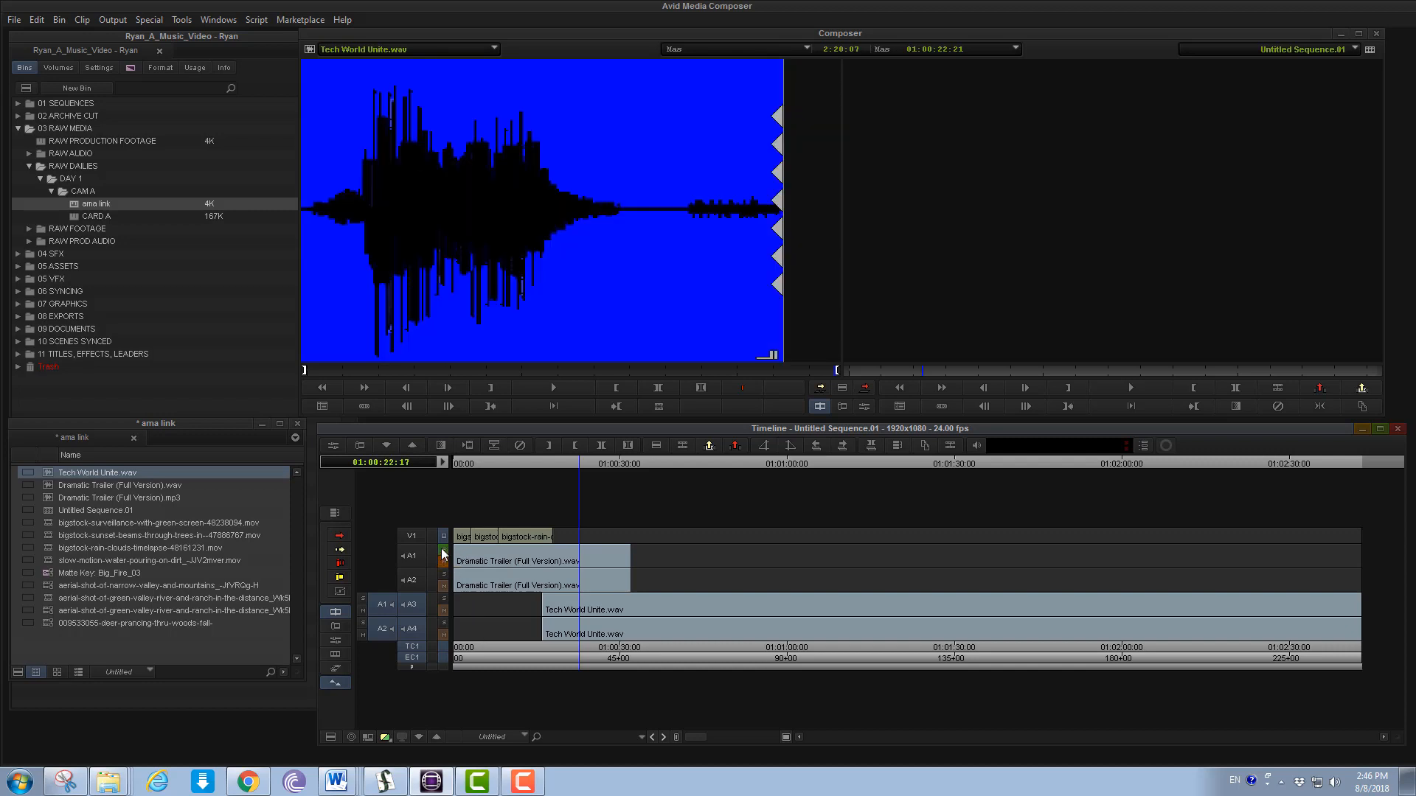
pyautogui.click(444, 586)
pyautogui.click(443, 610)
pyautogui.press('space')
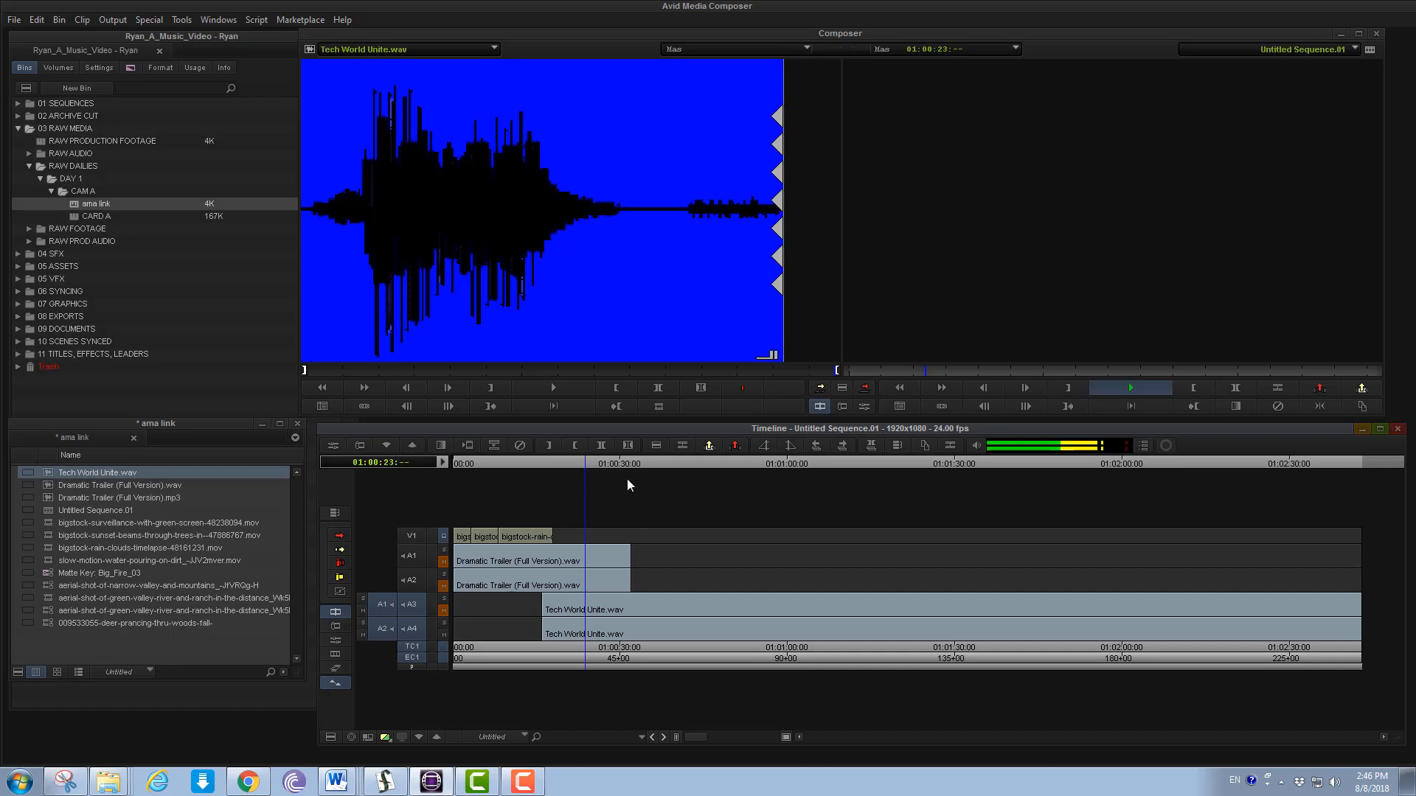
pyautogui.press('space')
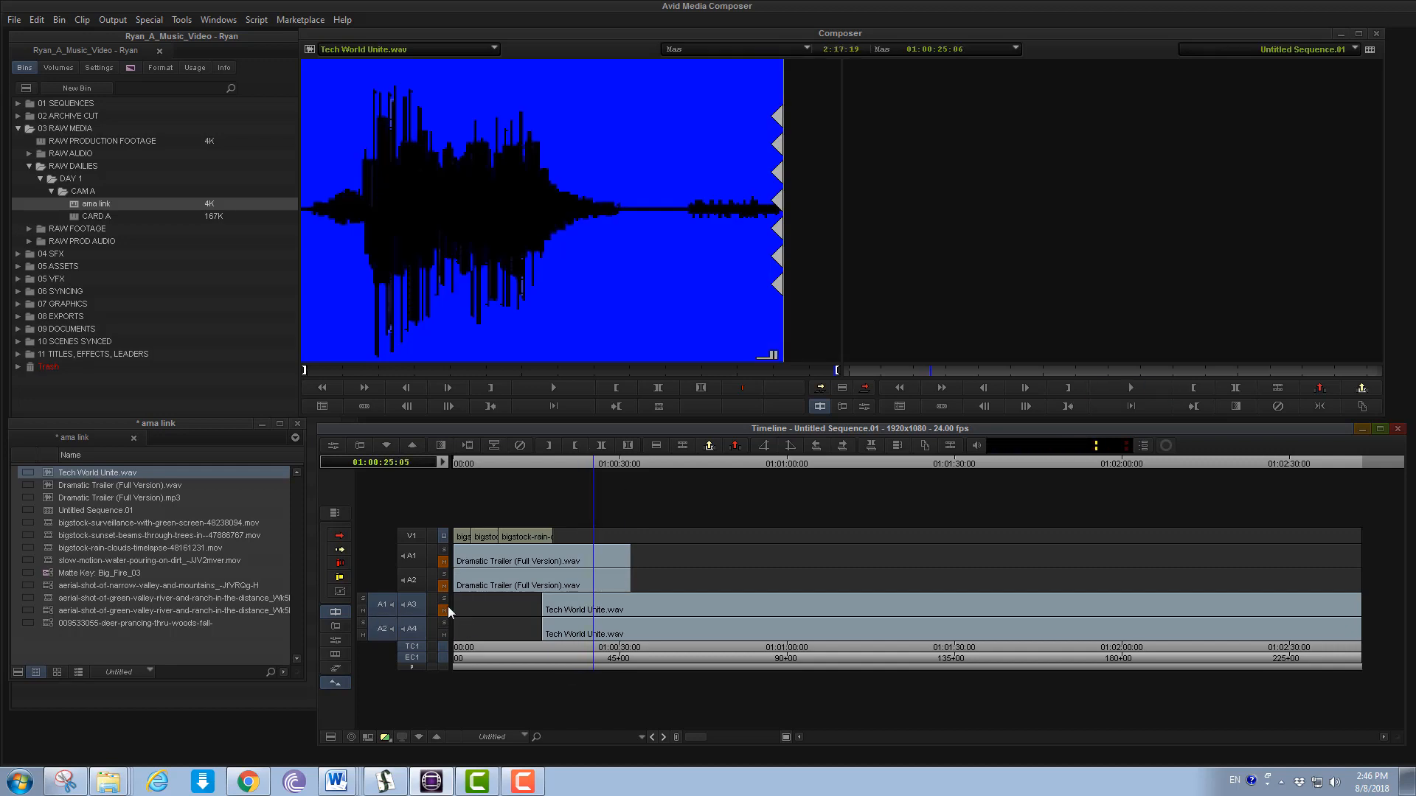
# Unmute A1, A2 and A3 and turn on the sync locks for V1 and all four audio tracks
pyautogui.click(445, 611)
pyautogui.click(444, 586)
pyautogui.click(444, 563)
pyautogui.moveTo(435, 634); pyautogui.dragTo(435, 540)
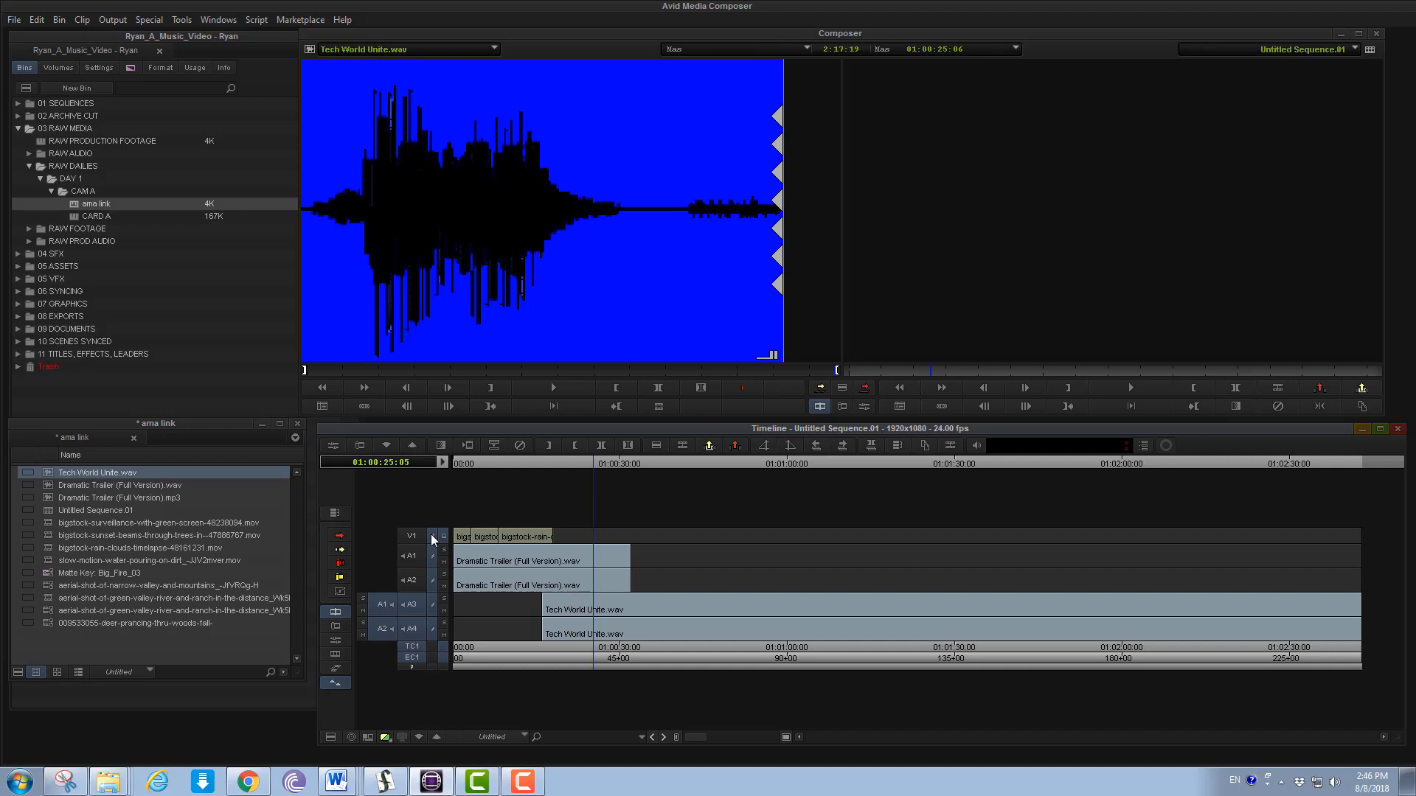
# Mark the section from 01:00:25:05 to 01:00:28:13 and lift it from tracks A1, A3 and A4
pyautogui.press('o')
pyautogui.click(678, 462)
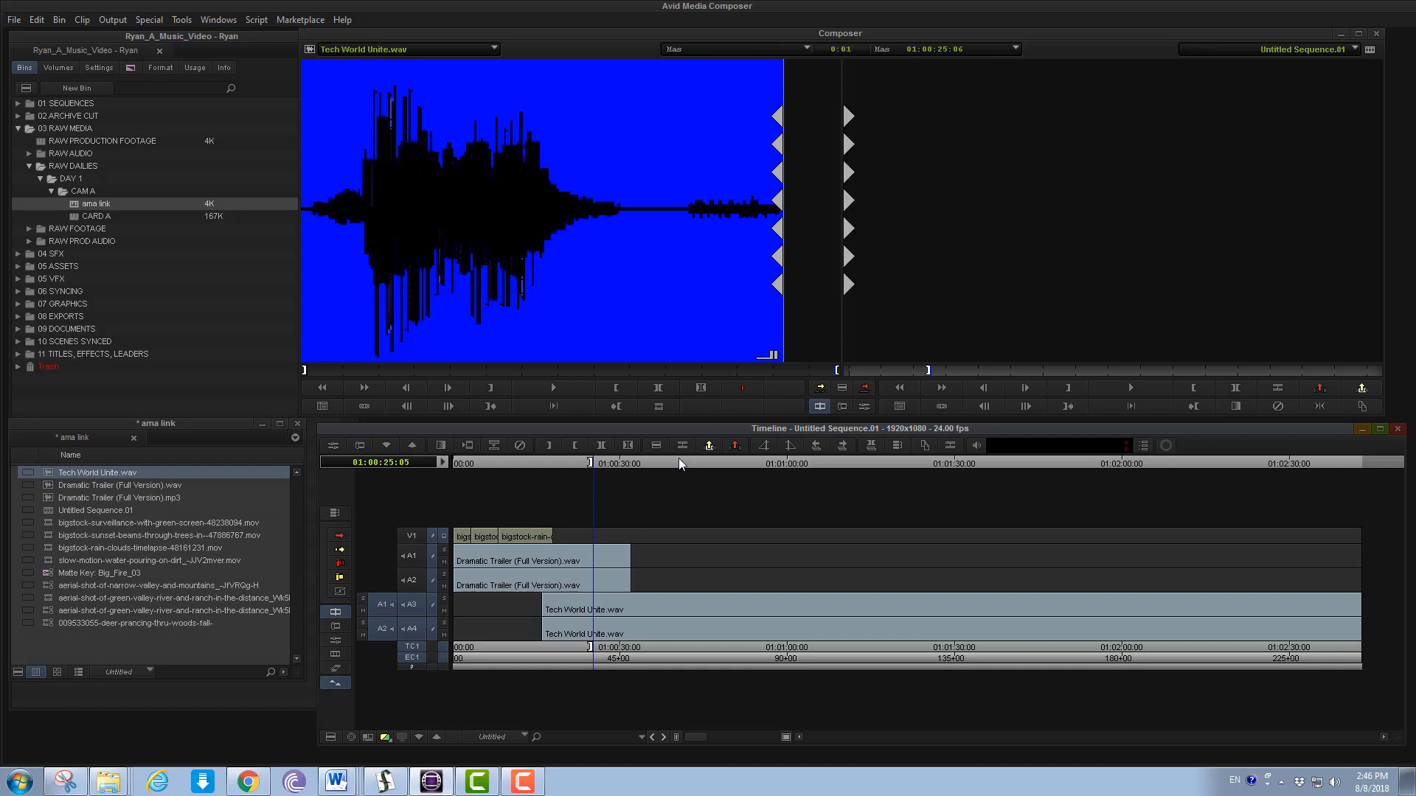
pyautogui.click(611, 462)
pyautogui.press('i')
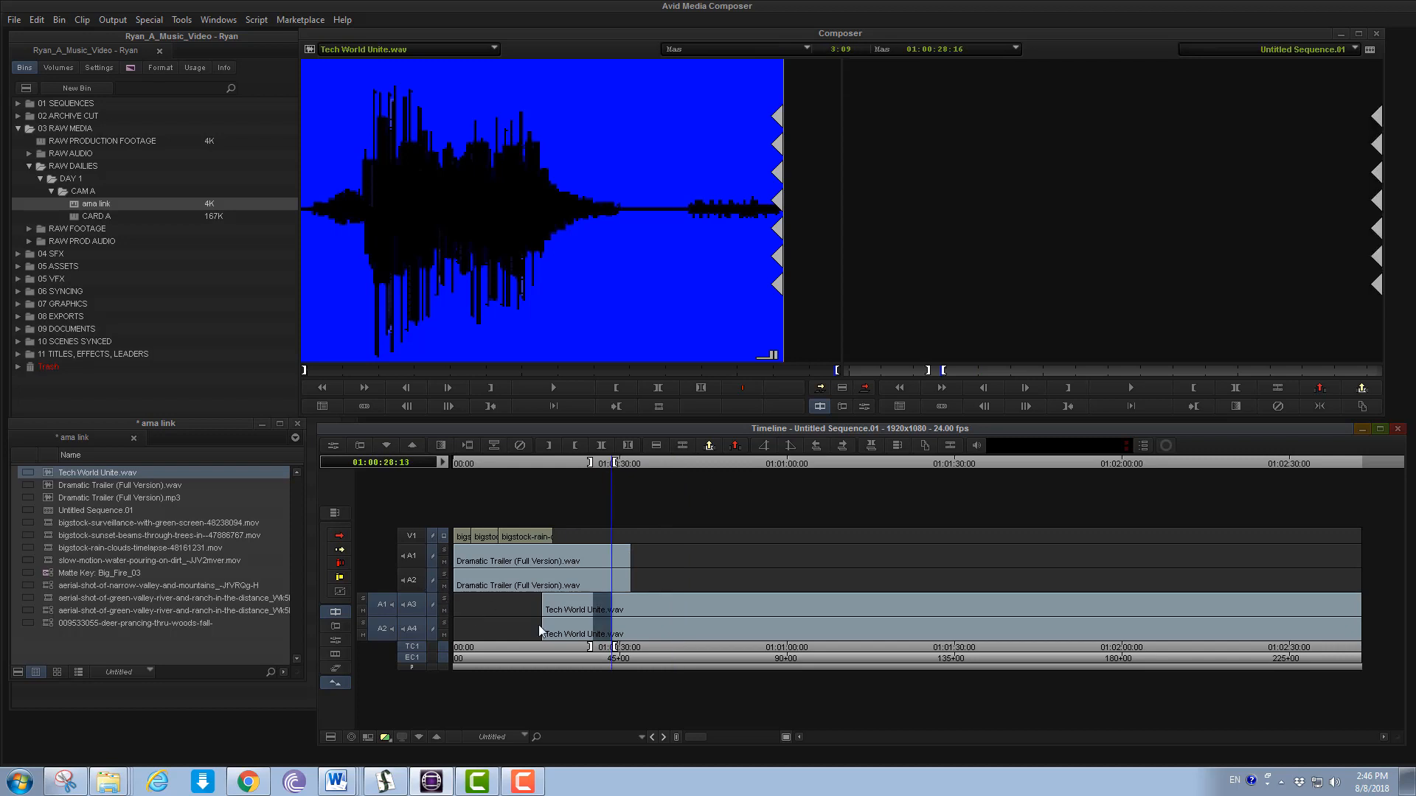
pyautogui.click(411, 558)
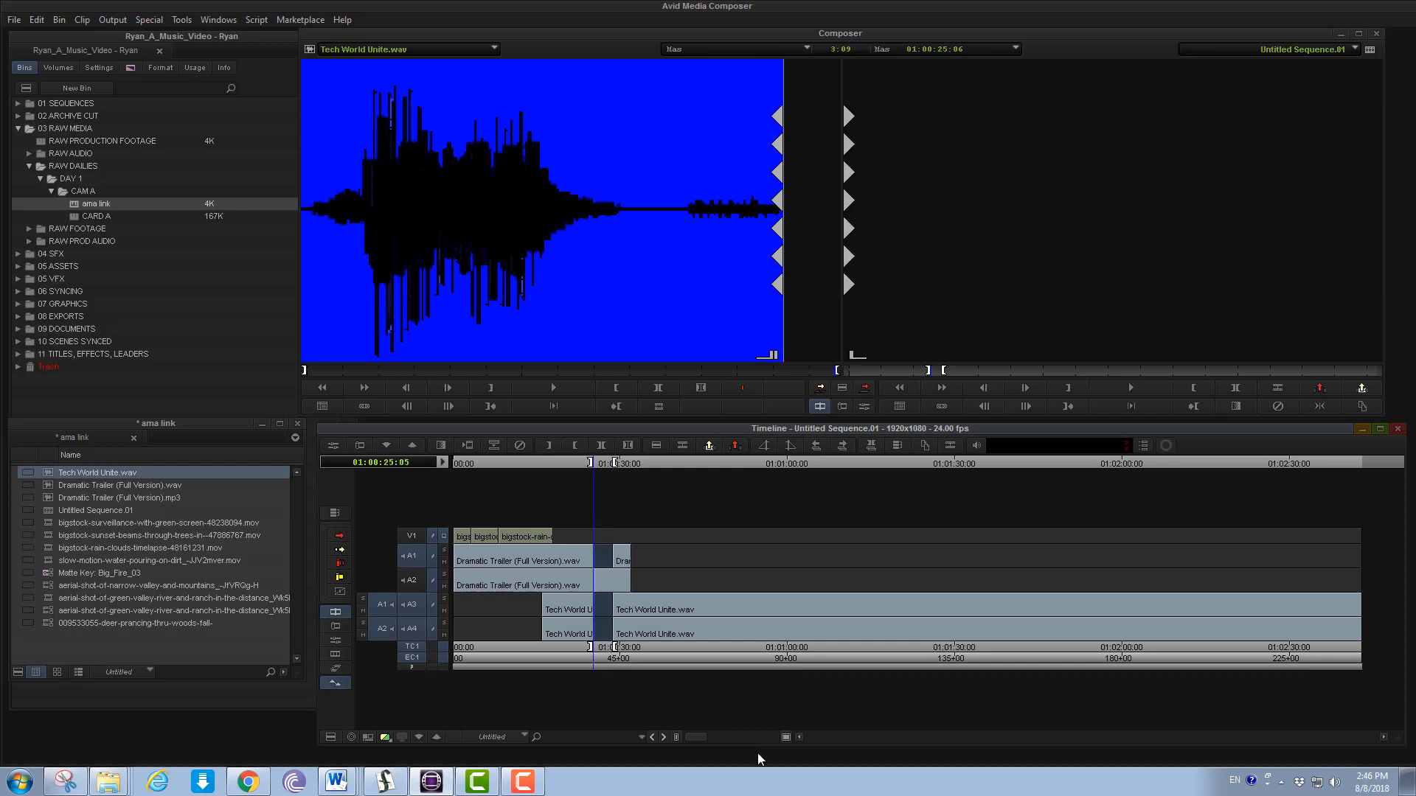
# Undo the lift on the audio tracks and clear the sequence's In and Out marks
pyautogui.press('x')
pyautogui.hotkey('ctrl', 'z')
pyautogui.press('g')
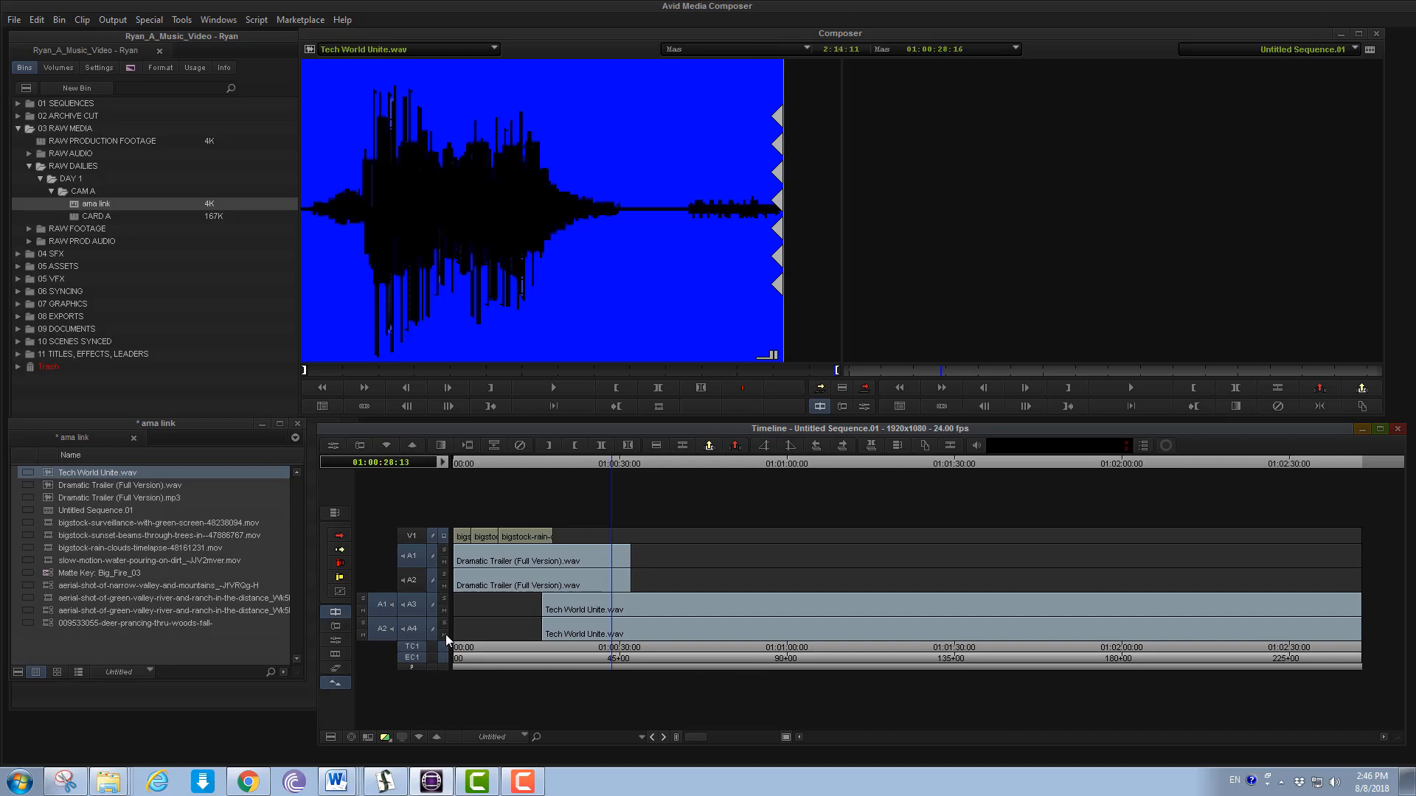
# Add a second video track, V2, to the sequence and park the playhead at 01:00:04:18
pyautogui.rightClick(480, 489)
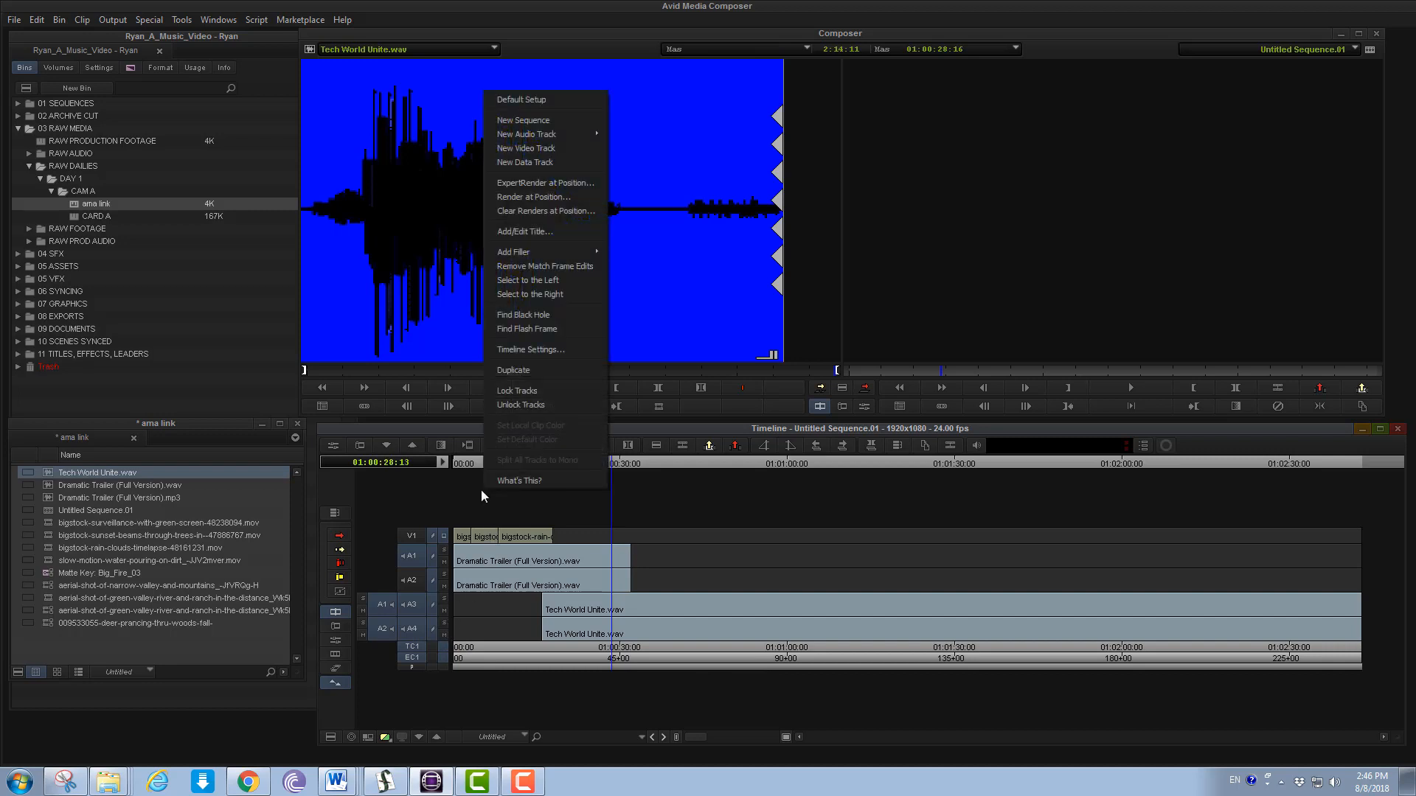
pyautogui.click(555, 148)
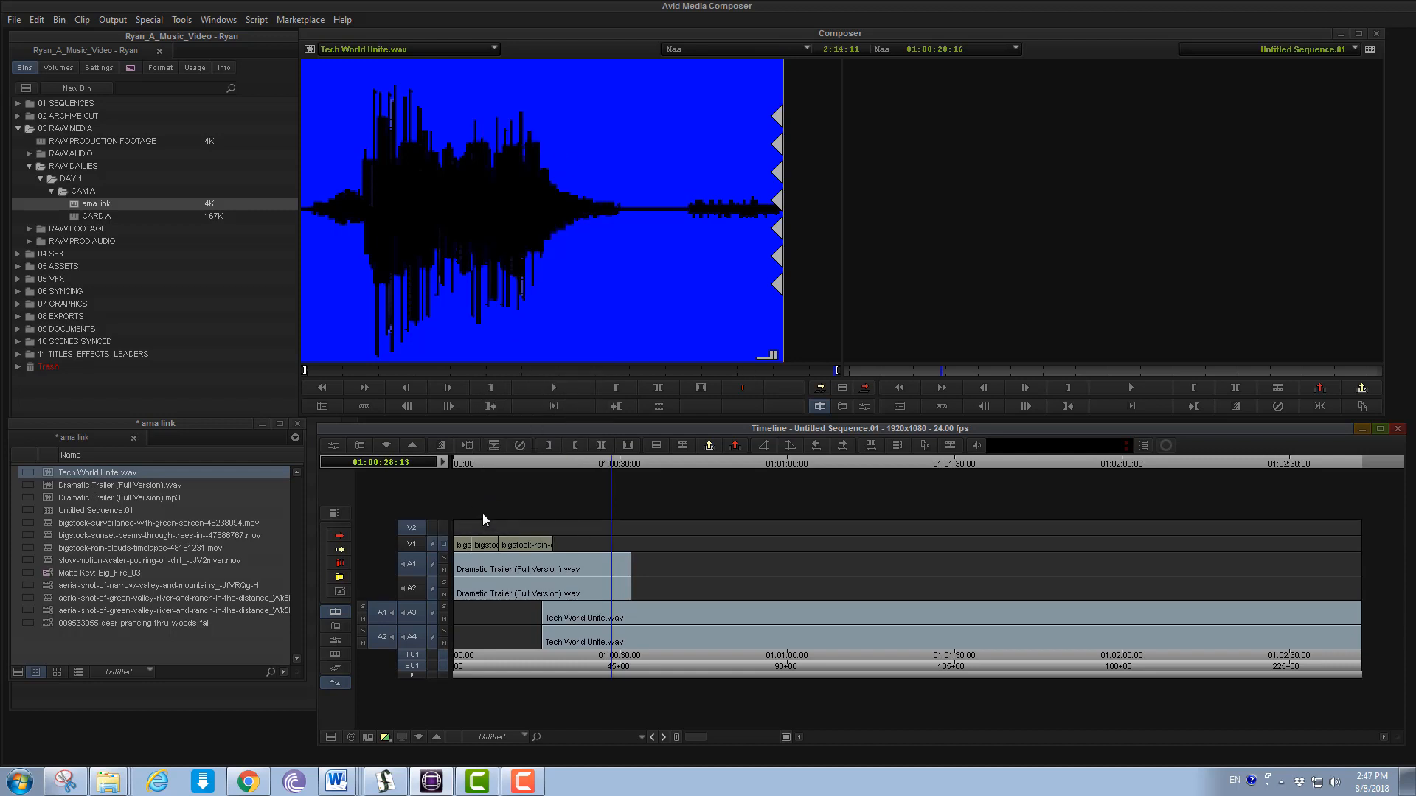
pyautogui.click(480, 463)
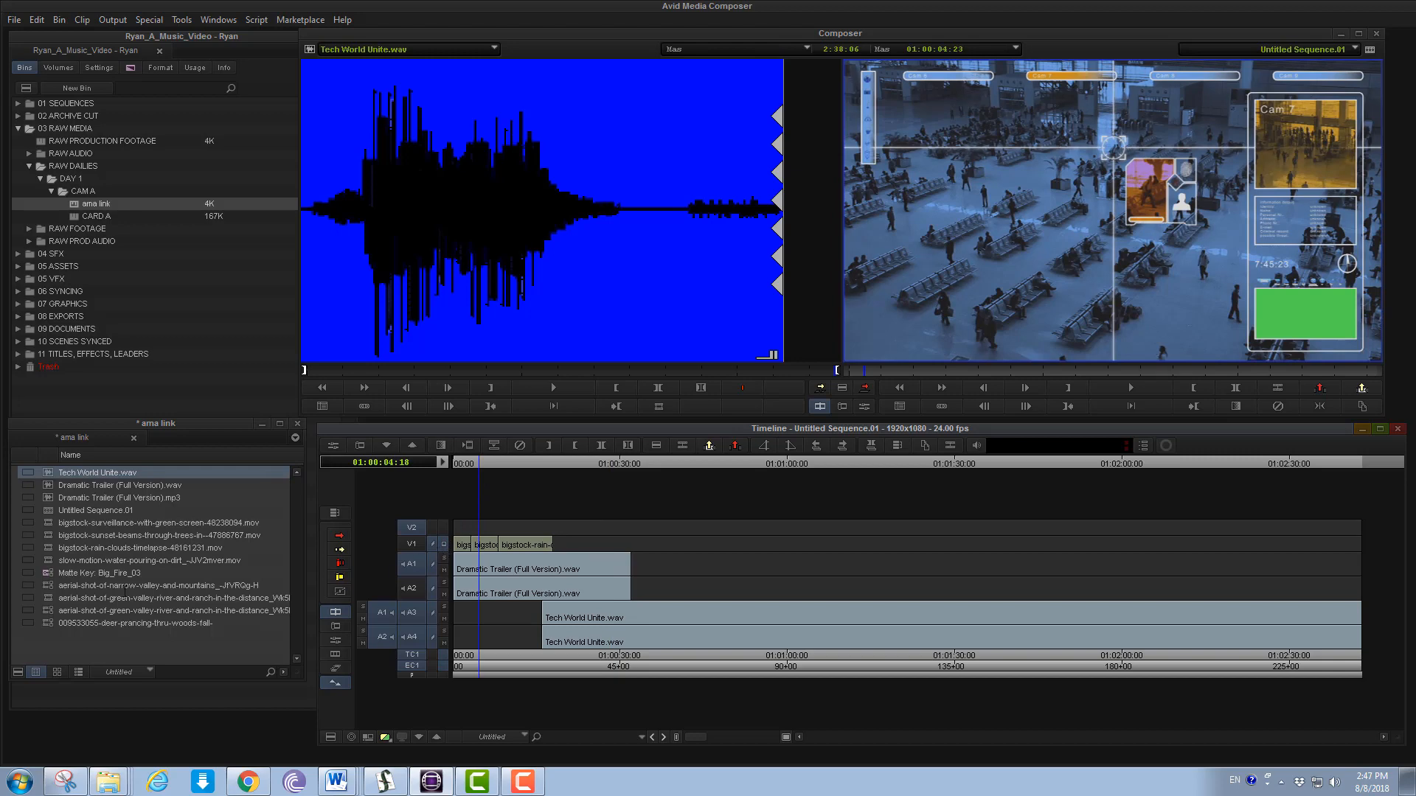
# Load the bigstock-surveillance-with-green-screen clip as the source and mark a section about 2 seconds long in it
pyautogui.doubleClick(52, 522)
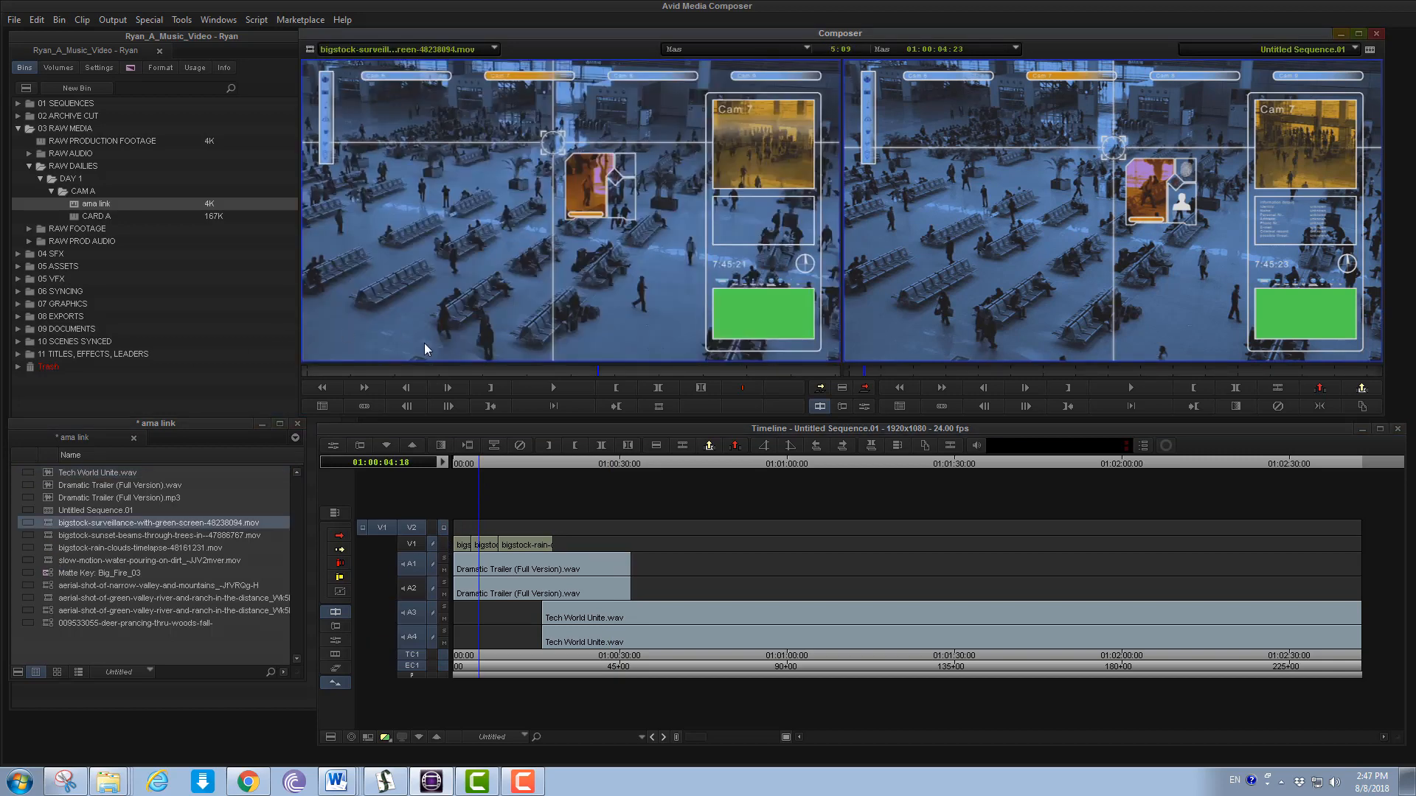
pyautogui.click(416, 372)
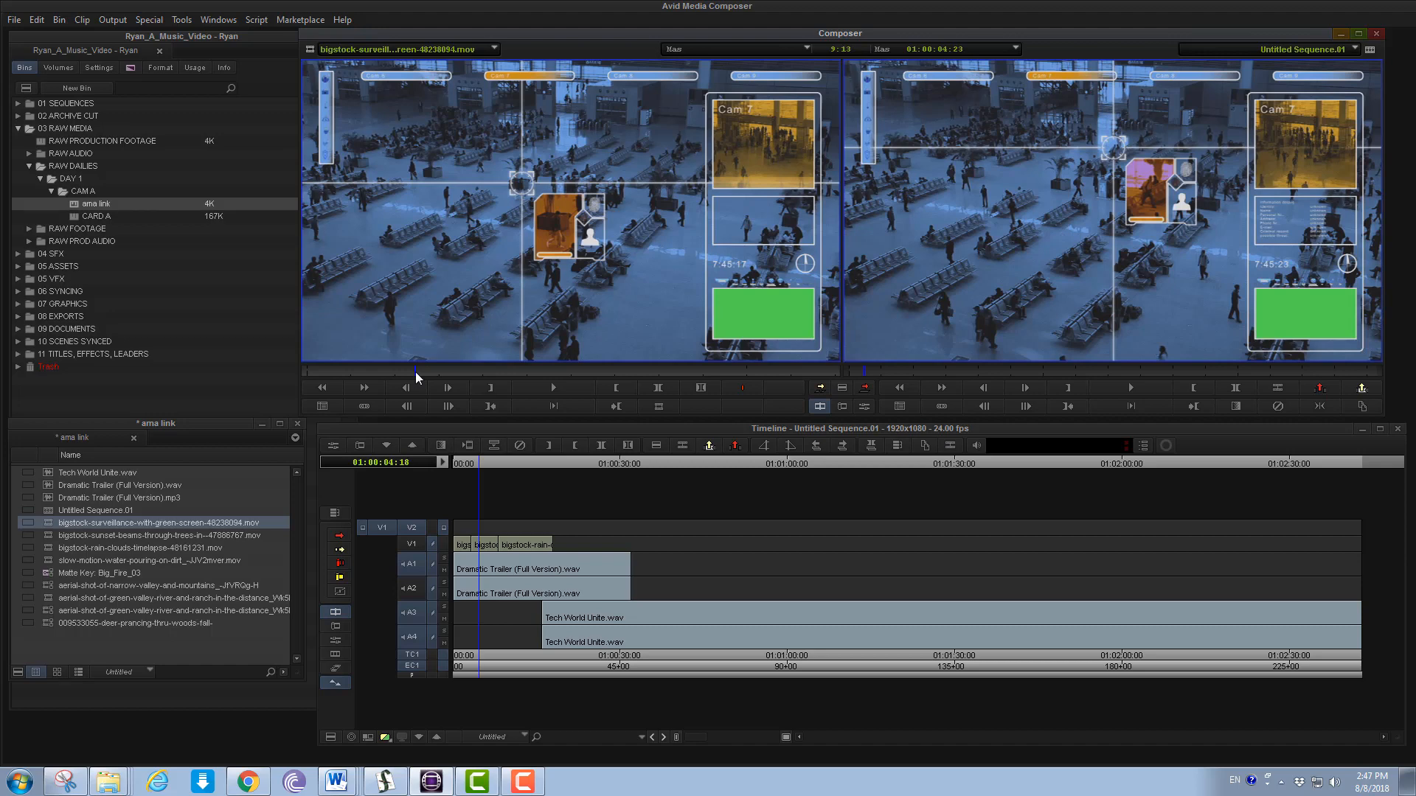
pyautogui.press('i')
pyautogui.click(512, 371)
pyautogui.press('o')
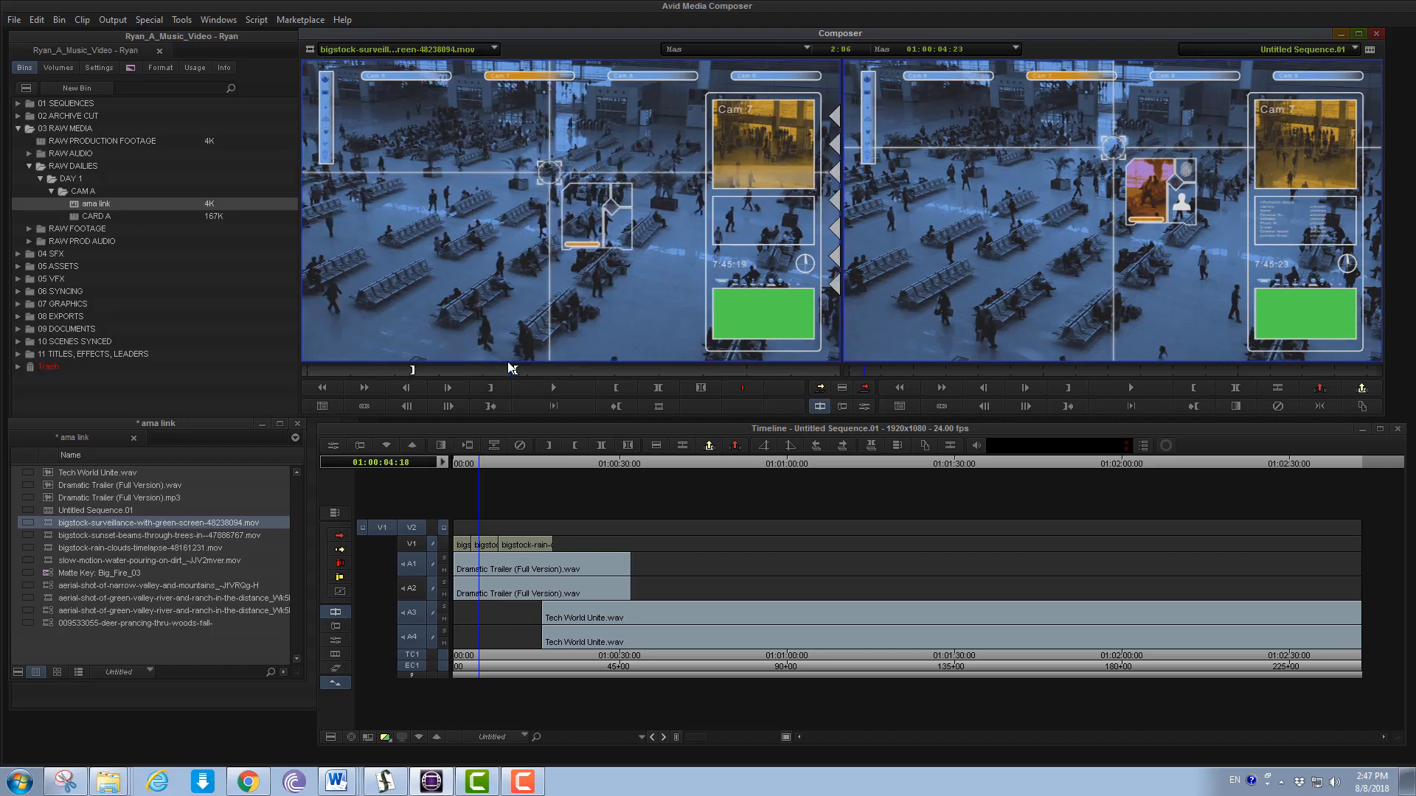
# Try overwriting the marked surveillance section onto V2 from an In mark at the sequence start, and undo the edit
pyautogui.click(476, 460)
pyautogui.press('Home')
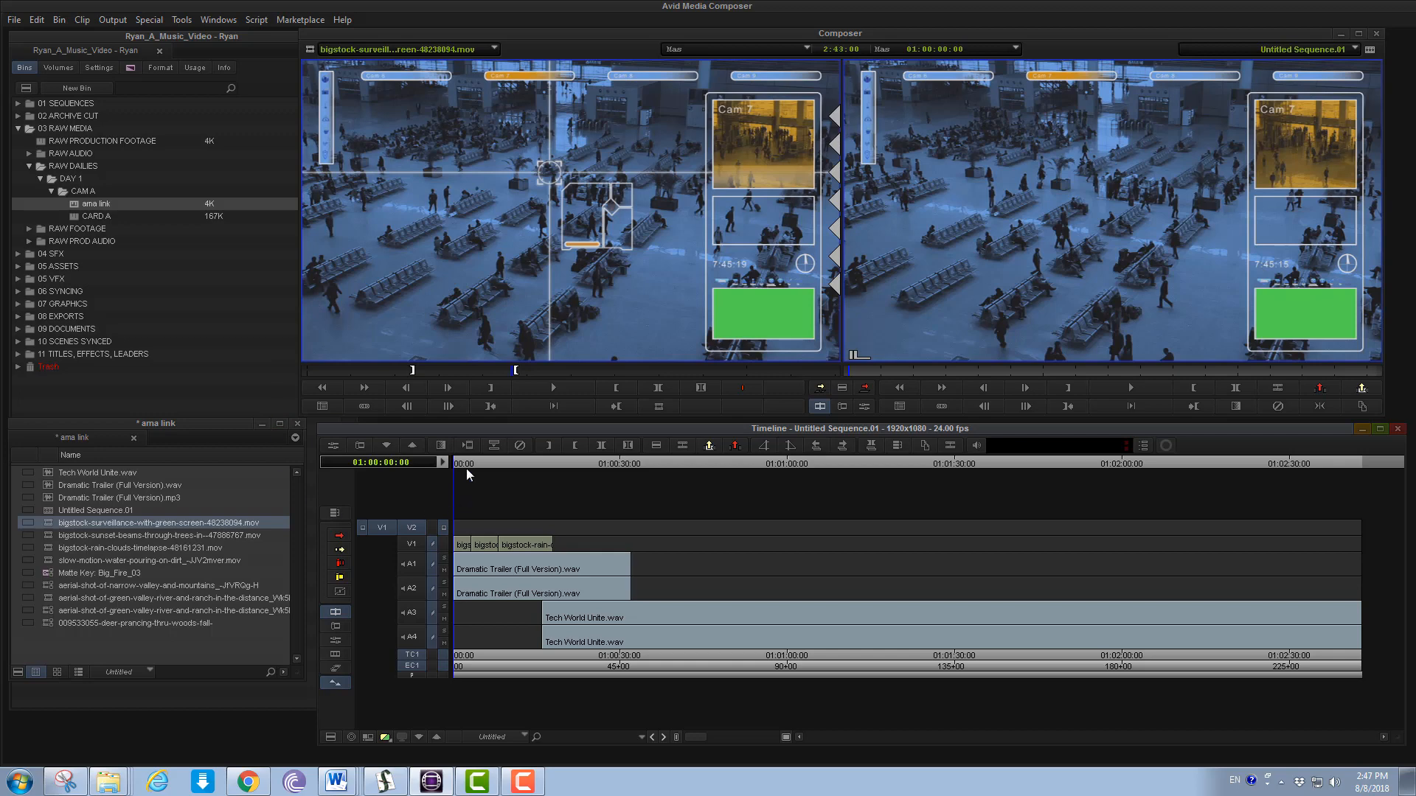
pyautogui.press('i')
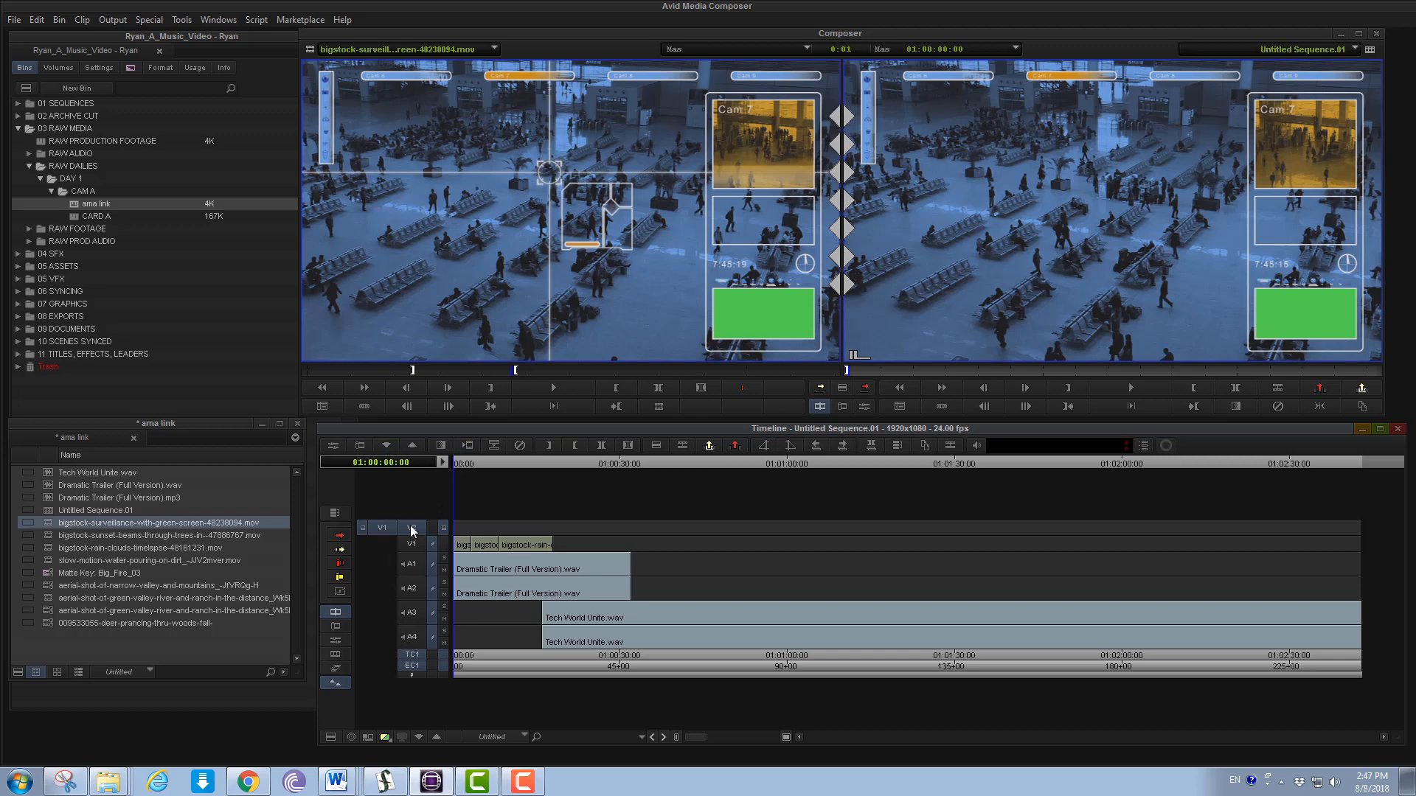
pyautogui.press('b')
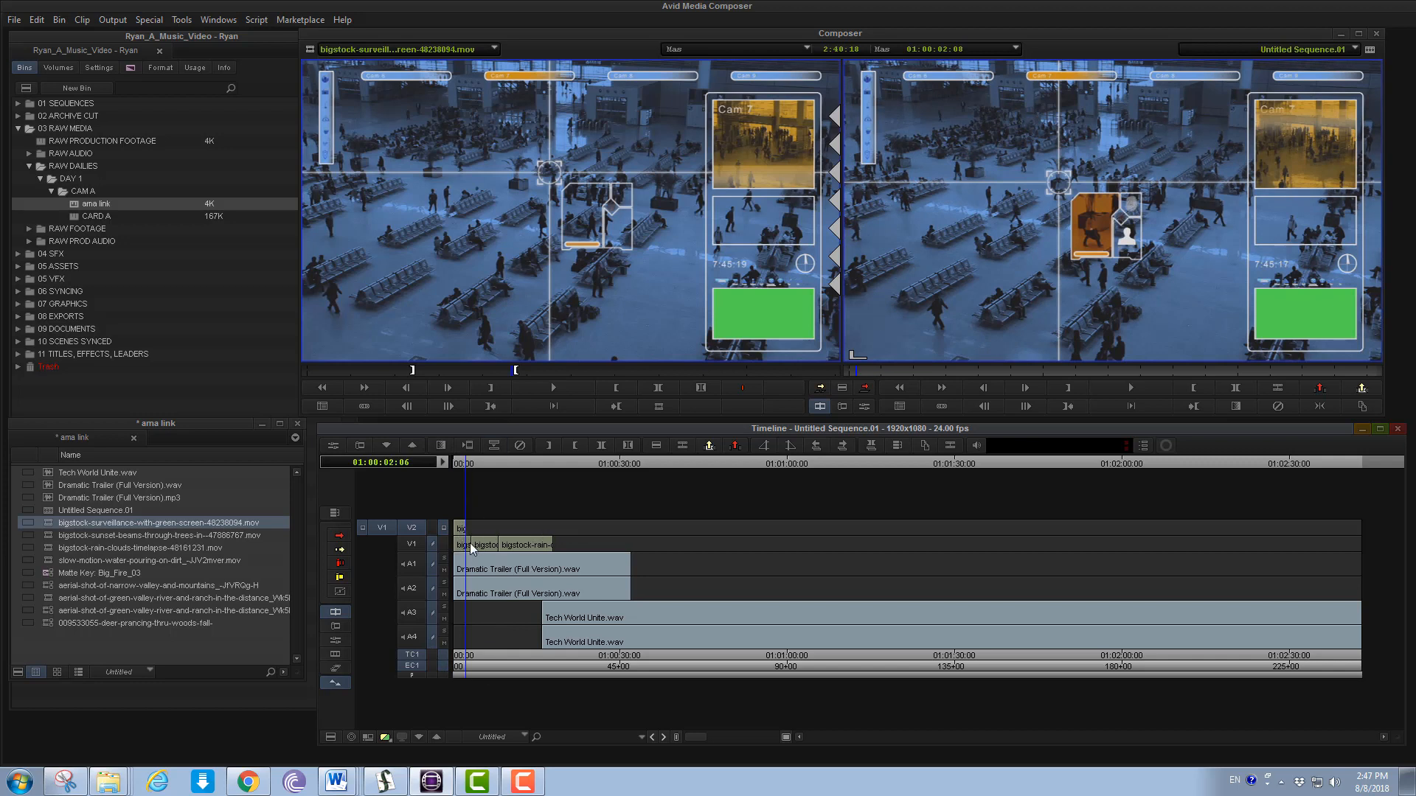
pyautogui.hotkey('ctrl', 'z')
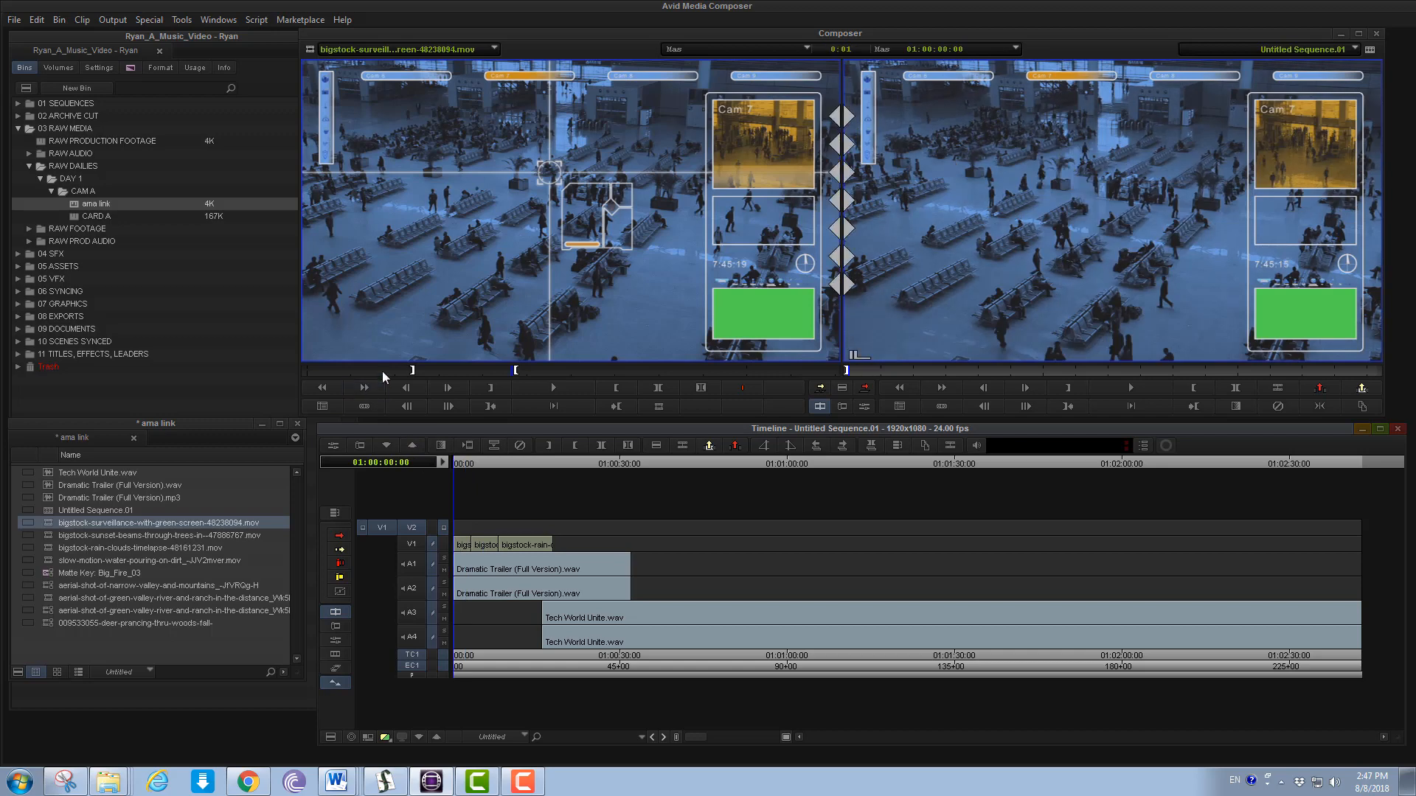
# Mark the full length of the surveillance source clip and overwrite it onto V2 from the start of the sequence
pyautogui.moveTo(382, 370); pyautogui.dragTo(240, 370)
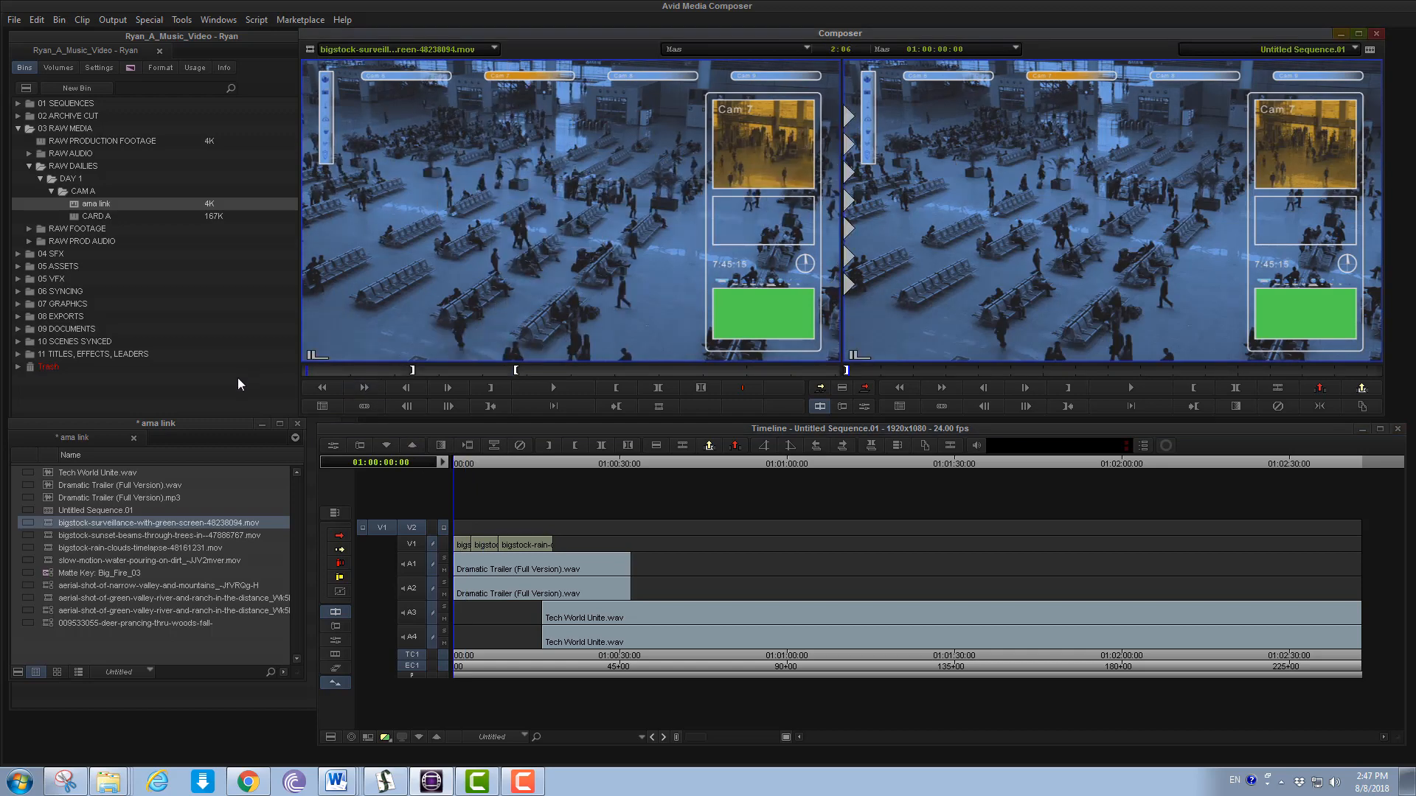
pyautogui.moveTo(764, 371)
pyautogui.mouseDown()
pyautogui.moveTo(900, 364)
pyautogui.moveTo(847, 362)
pyautogui.mouseUp()
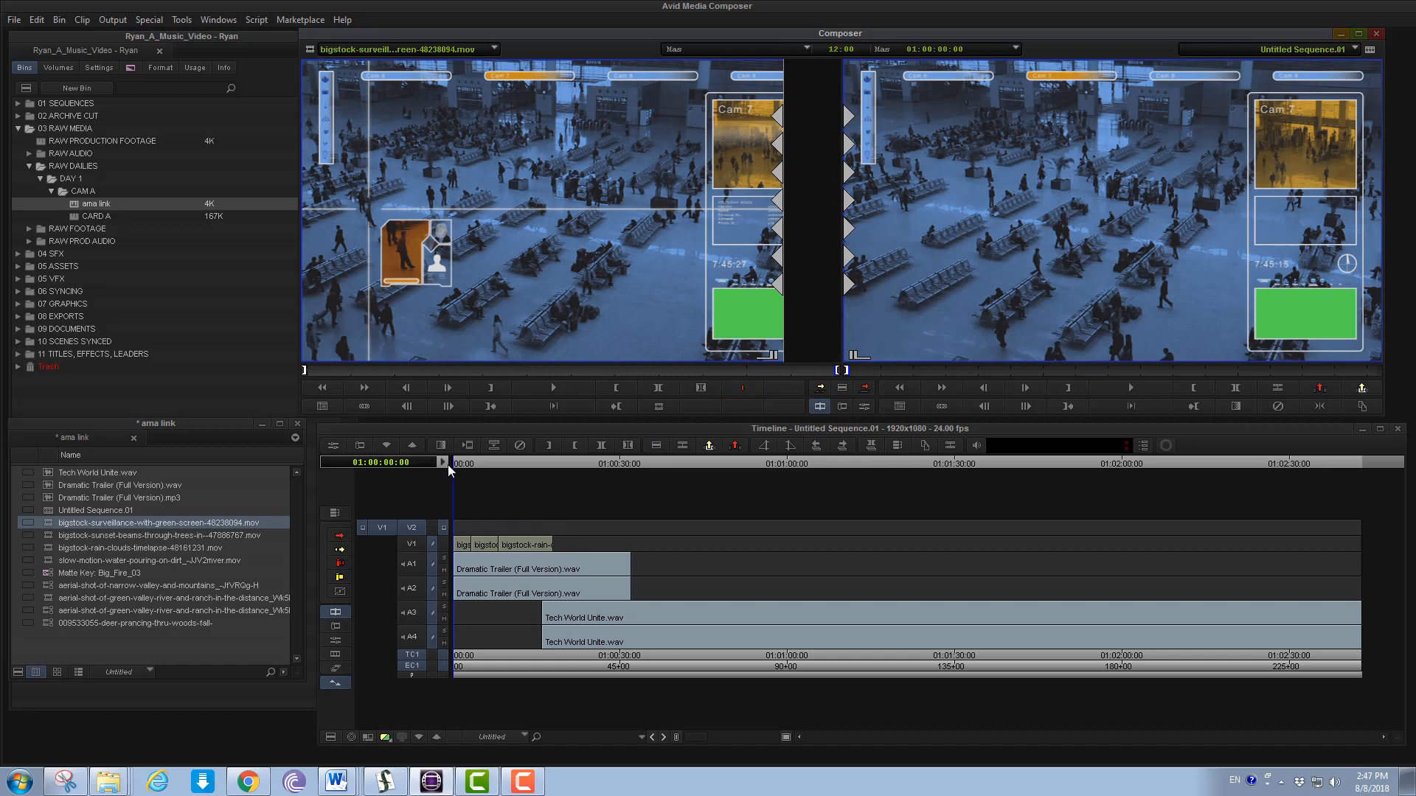
pyautogui.moveTo(473, 466); pyautogui.dragTo(406, 458)
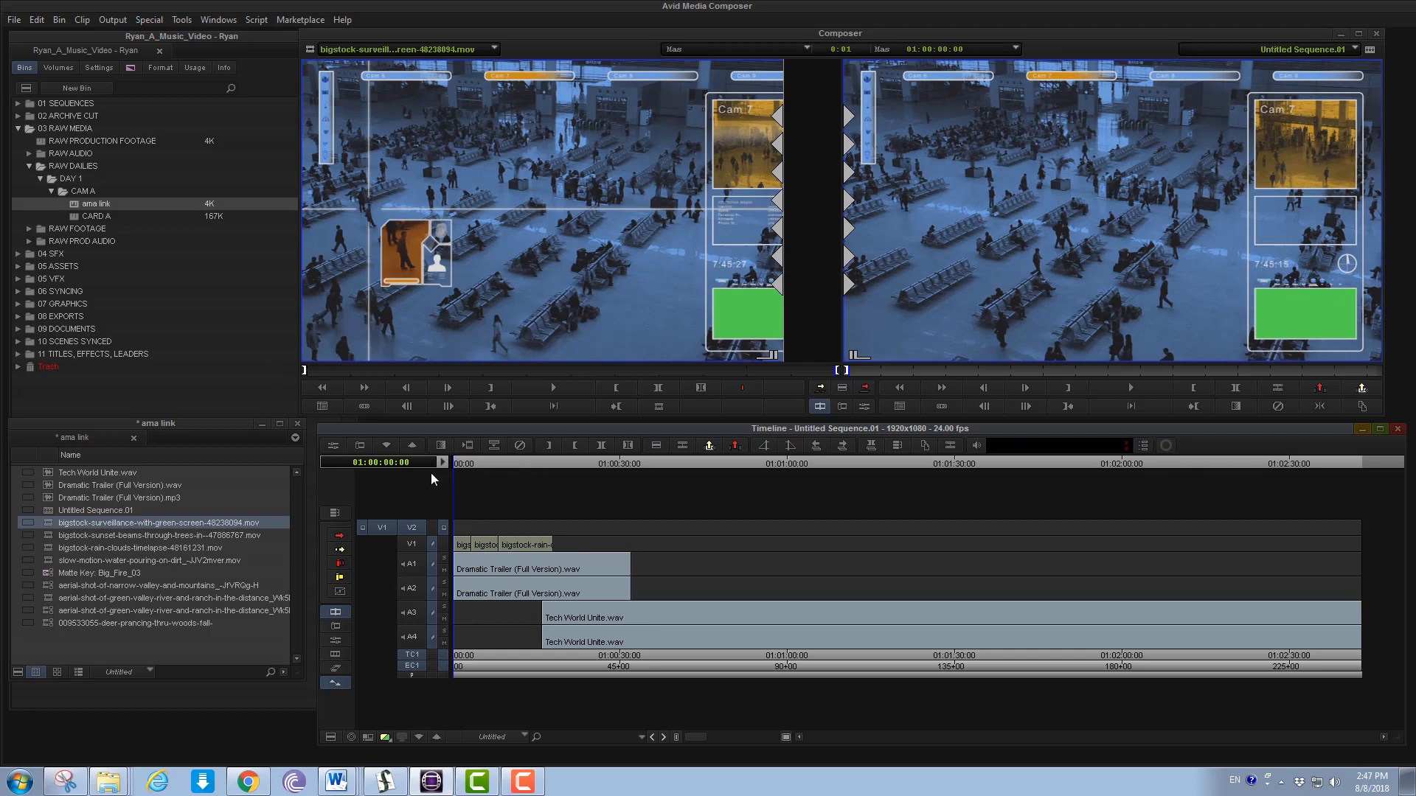
pyautogui.press('b')
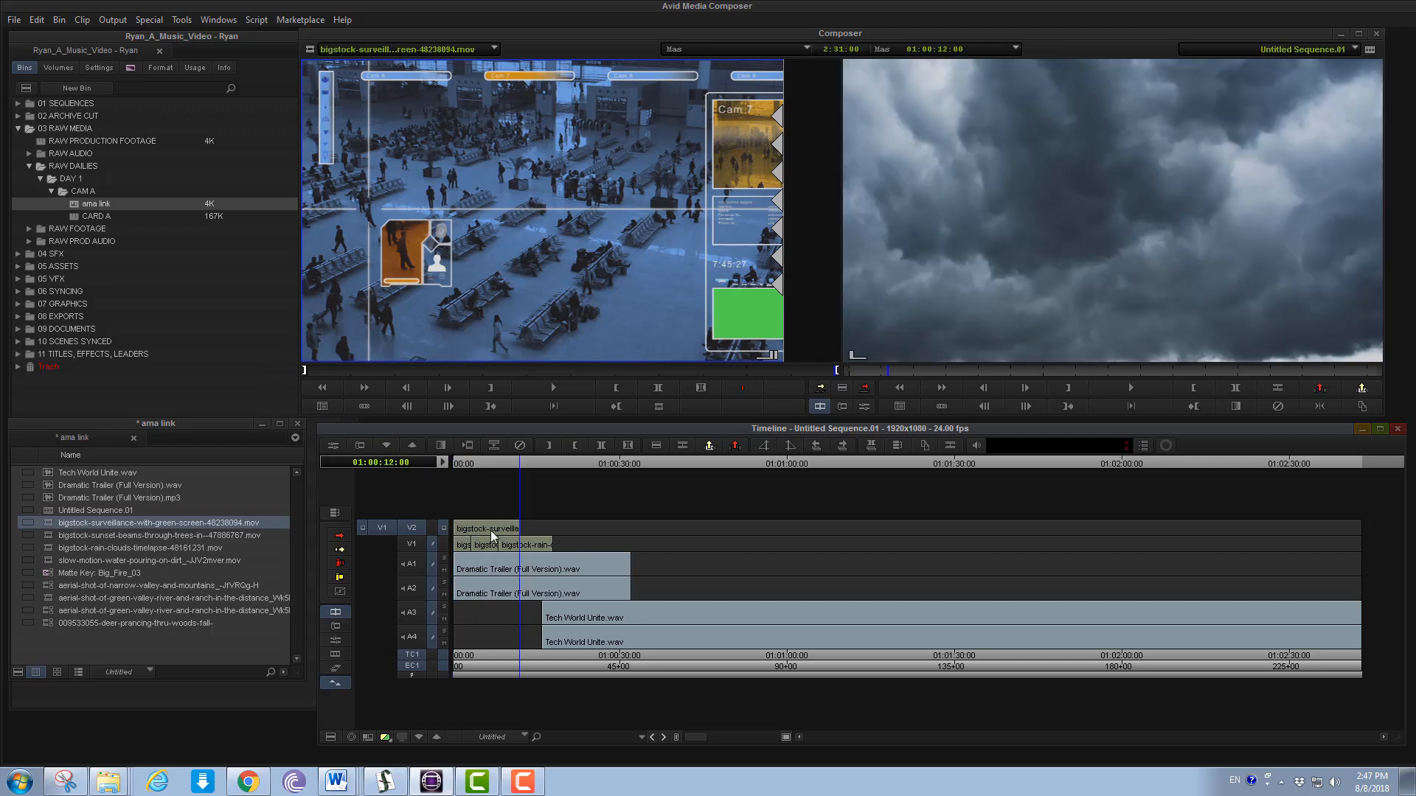
# Park the playhead at 01:00:09:15 and compare the picture by switching video monitoring between V1 and V2
pyautogui.moveTo(488, 522); pyautogui.dragTo(467, 541)
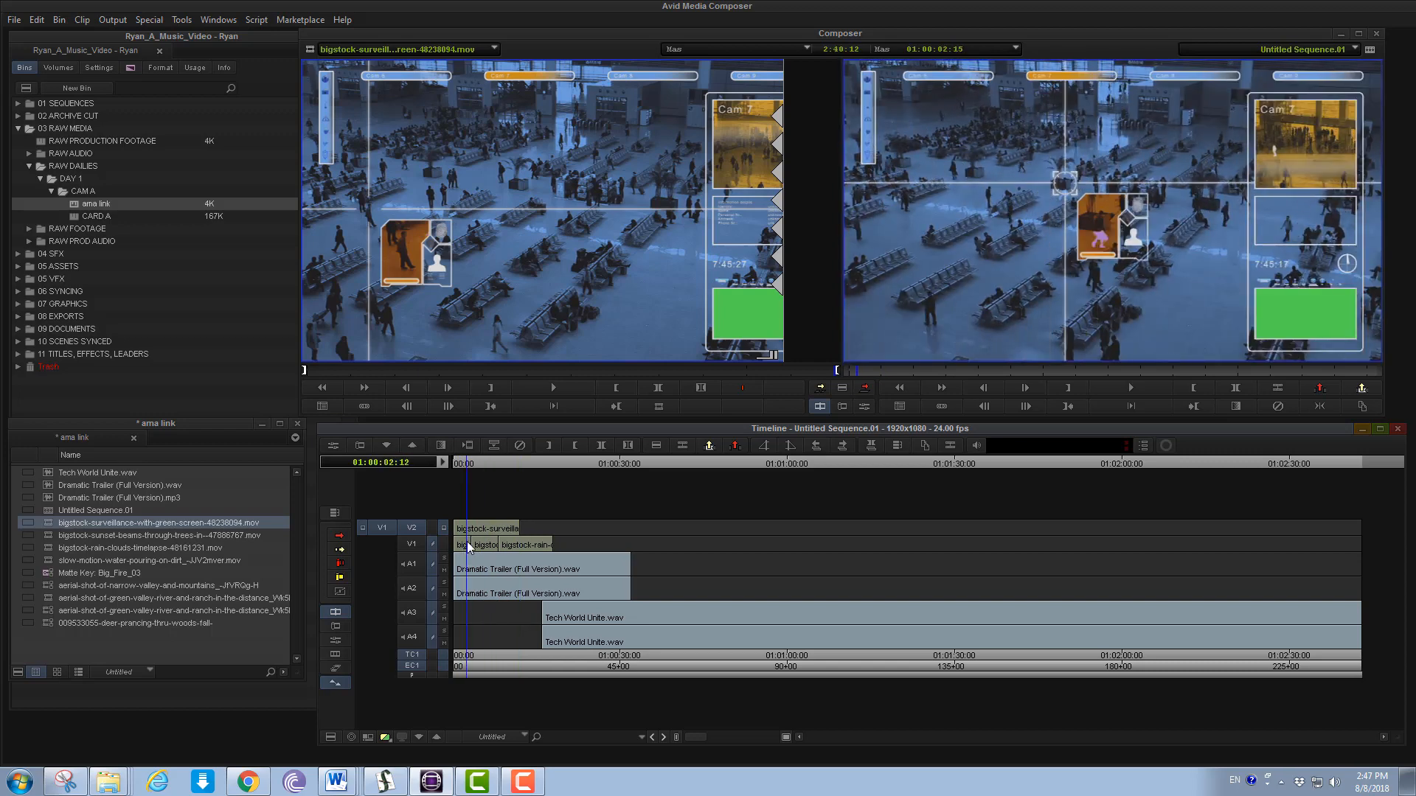
pyautogui.moveTo(466, 462); pyautogui.dragTo(507, 479)
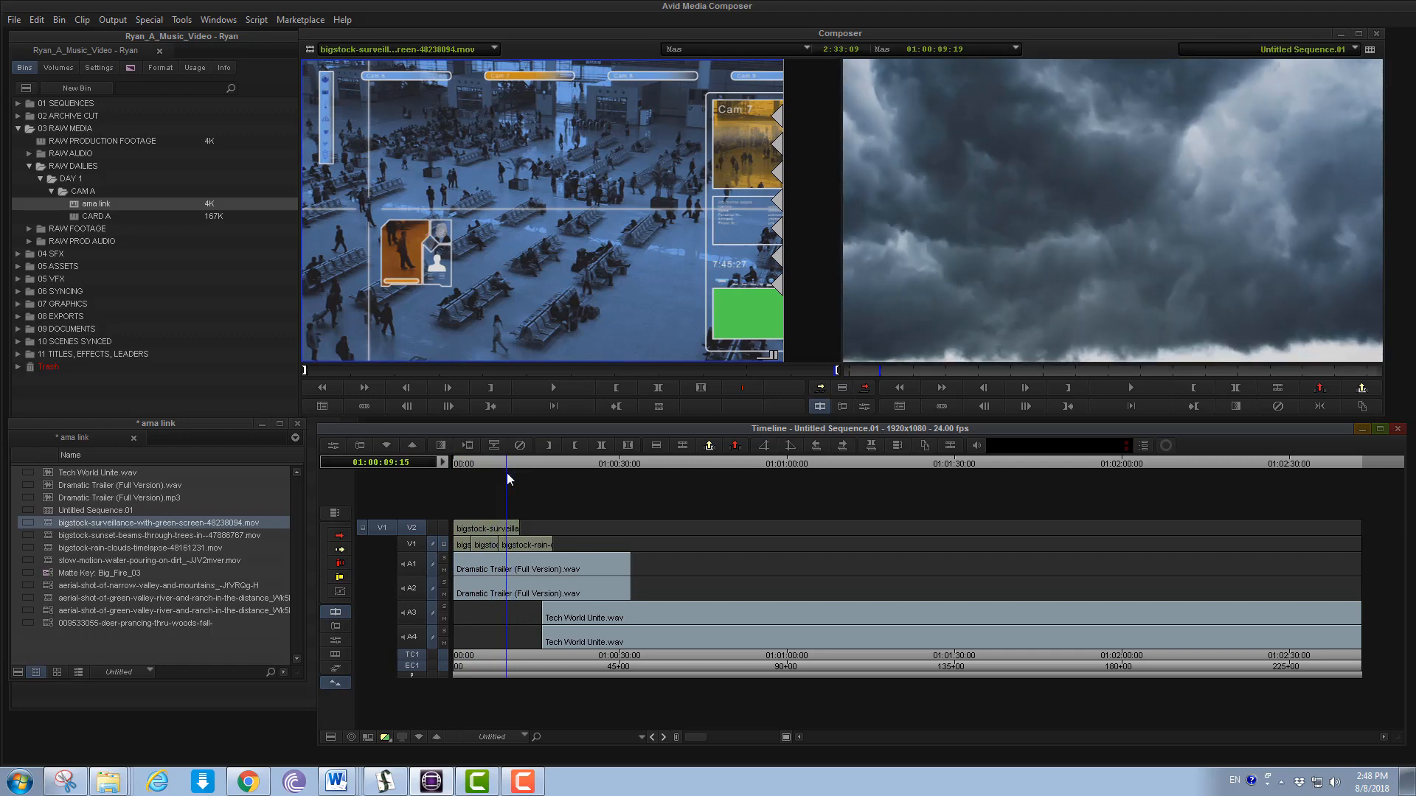
pyautogui.click(444, 527)
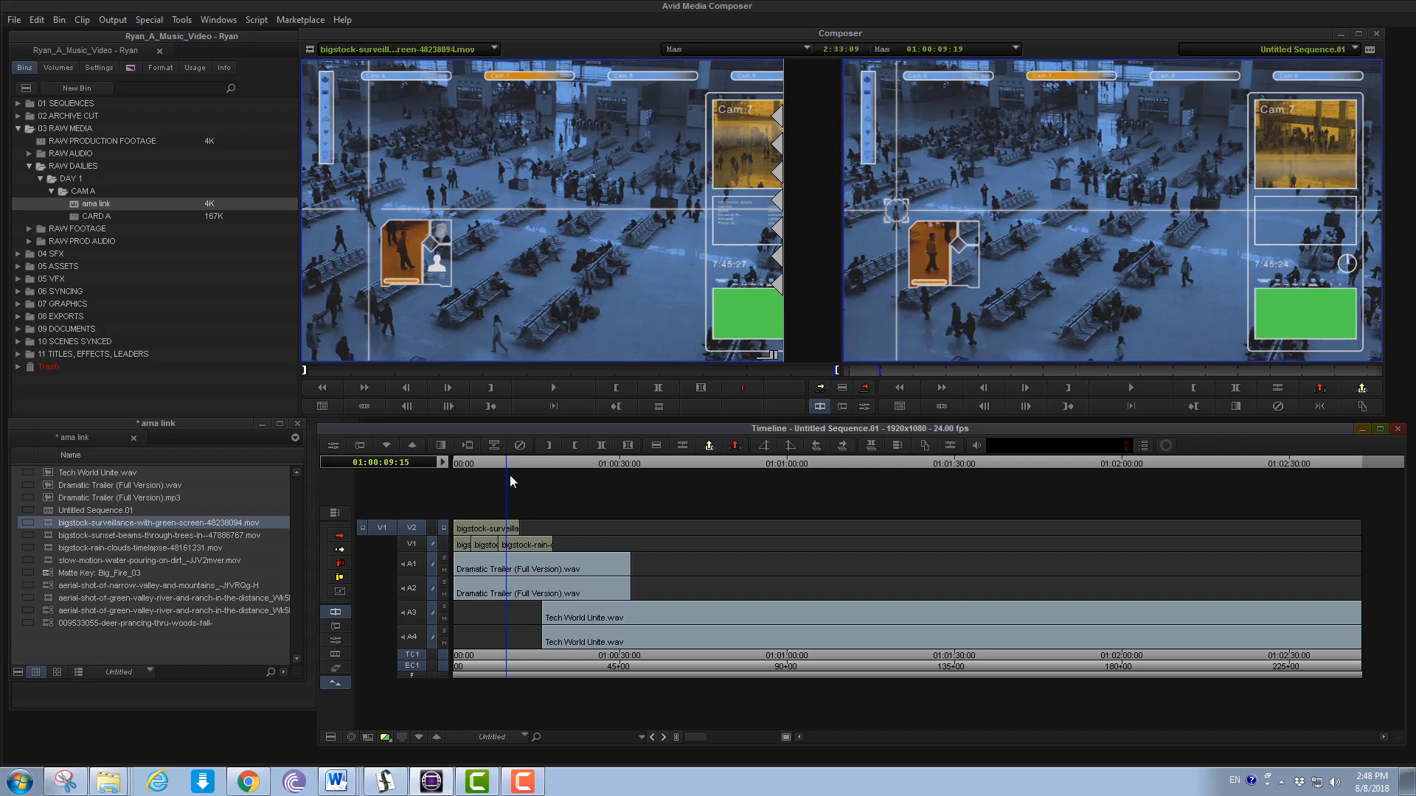
pyautogui.click(445, 542)
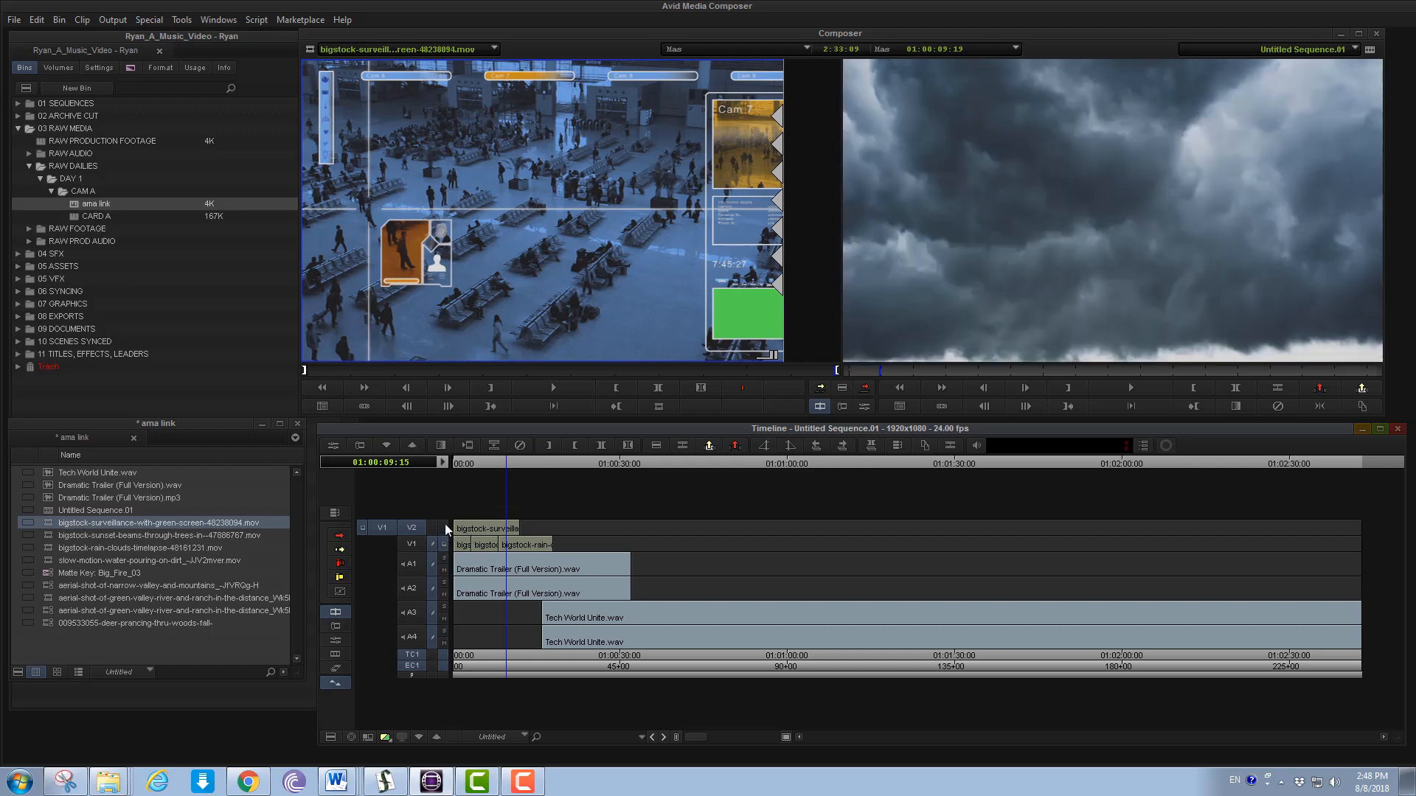
pyautogui.click(443, 526)
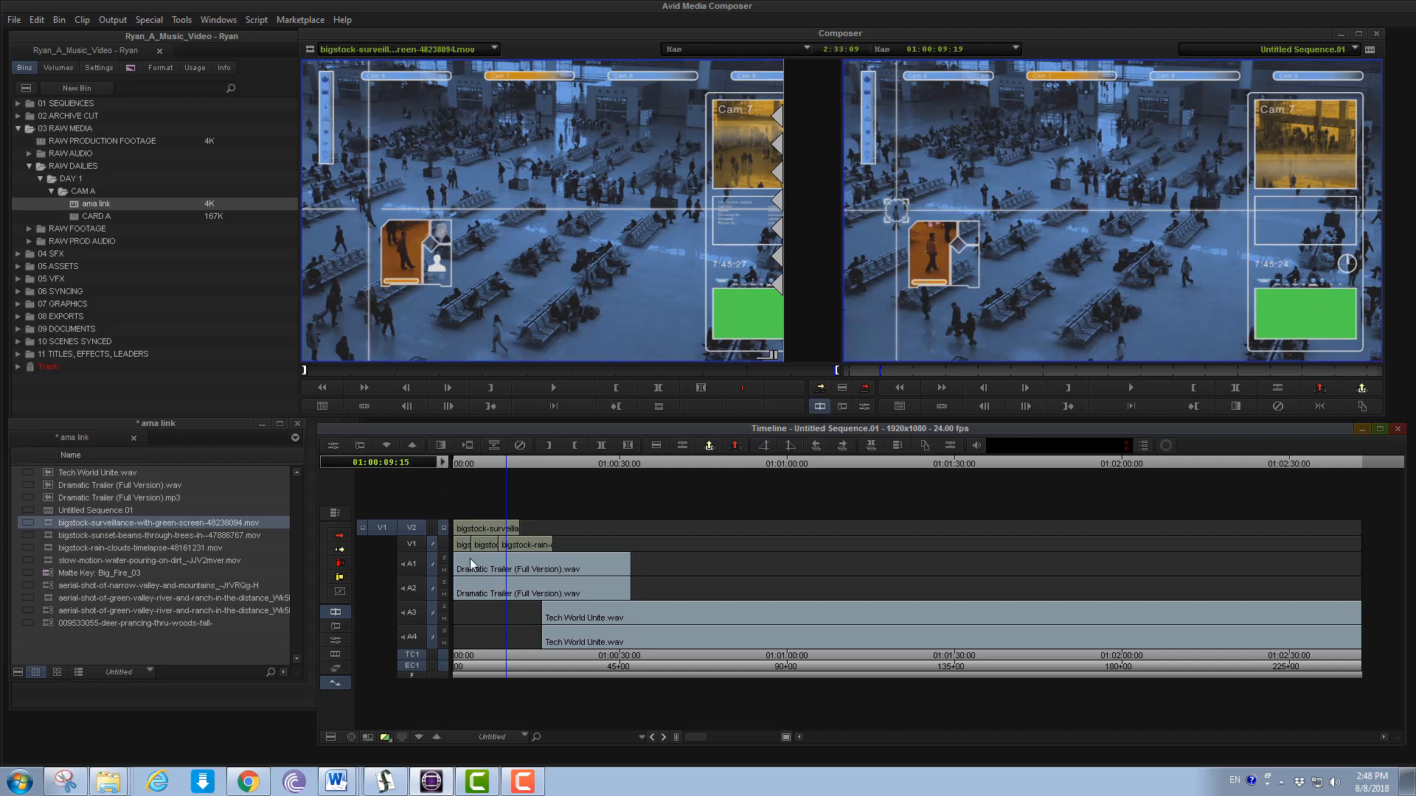
# Switch V2 monitoring off, move the playhead to 01:00:06:08, and turn V2 monitoring back on
pyautogui.click(443, 527)
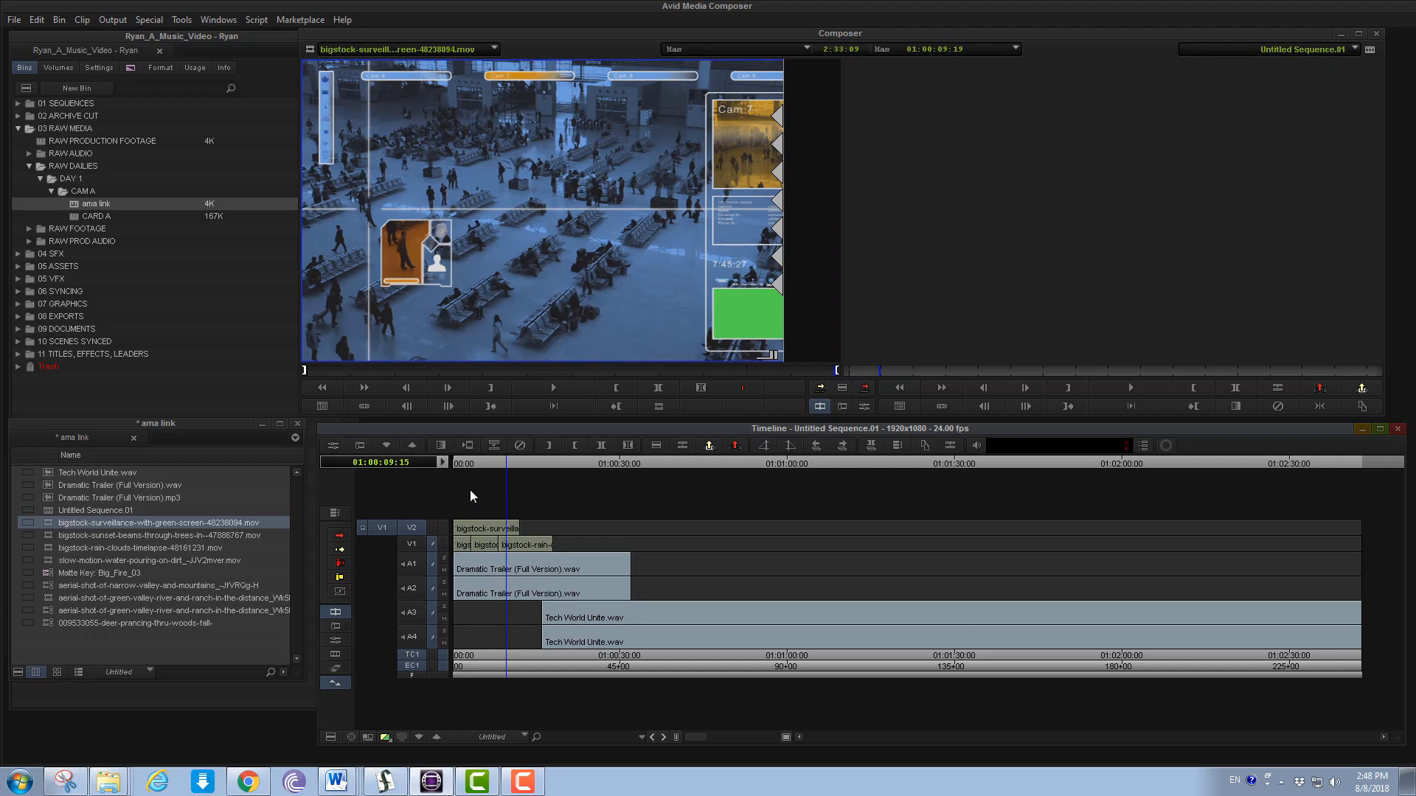
pyautogui.moveTo(502, 462); pyautogui.dragTo(528, 595)
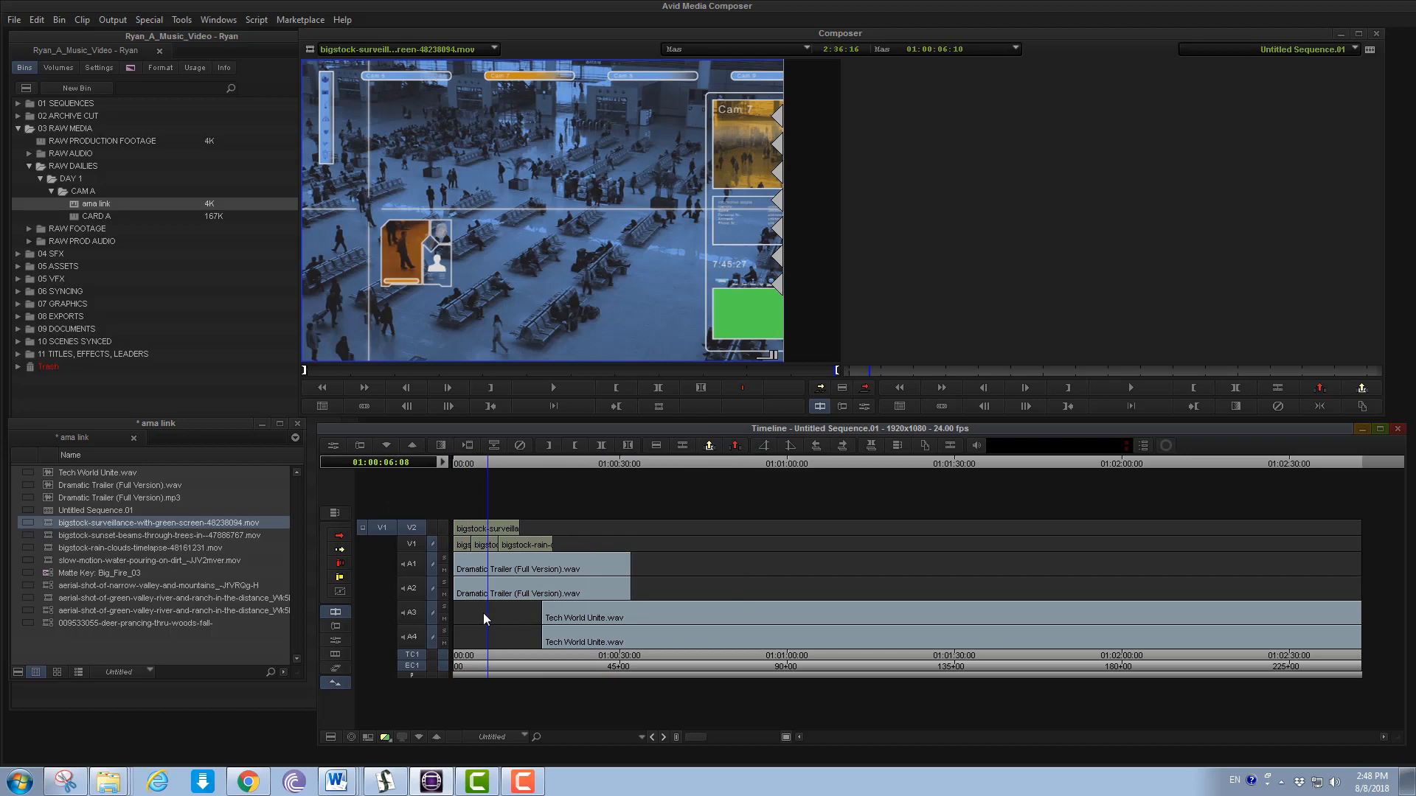
pyautogui.click(444, 527)
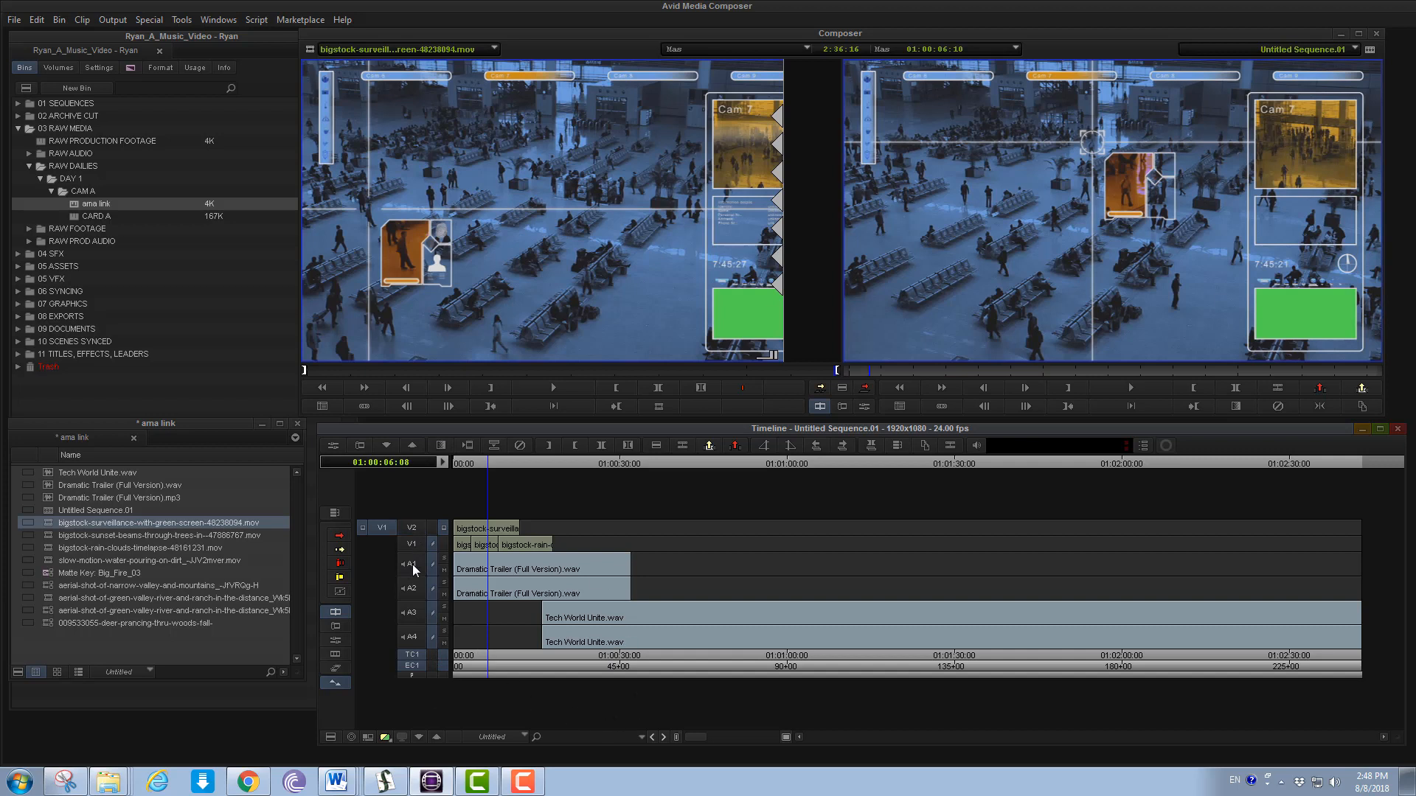
# Select audio tracks A1 and A2 and enlarge the height of the selected tracks, including V2 and the timecode tracks
pyautogui.click(412, 587)
pyautogui.hotkey('ctrl', 'l')
pyautogui.hotkey('ctrl', 'l')
pyautogui.hotkey('ctrl', 'l')
pyautogui.hotkey('ctrl', 'l')
pyautogui.hotkey('ctrl', 'l')
pyautogui.hotkey('ctrl', 'l')
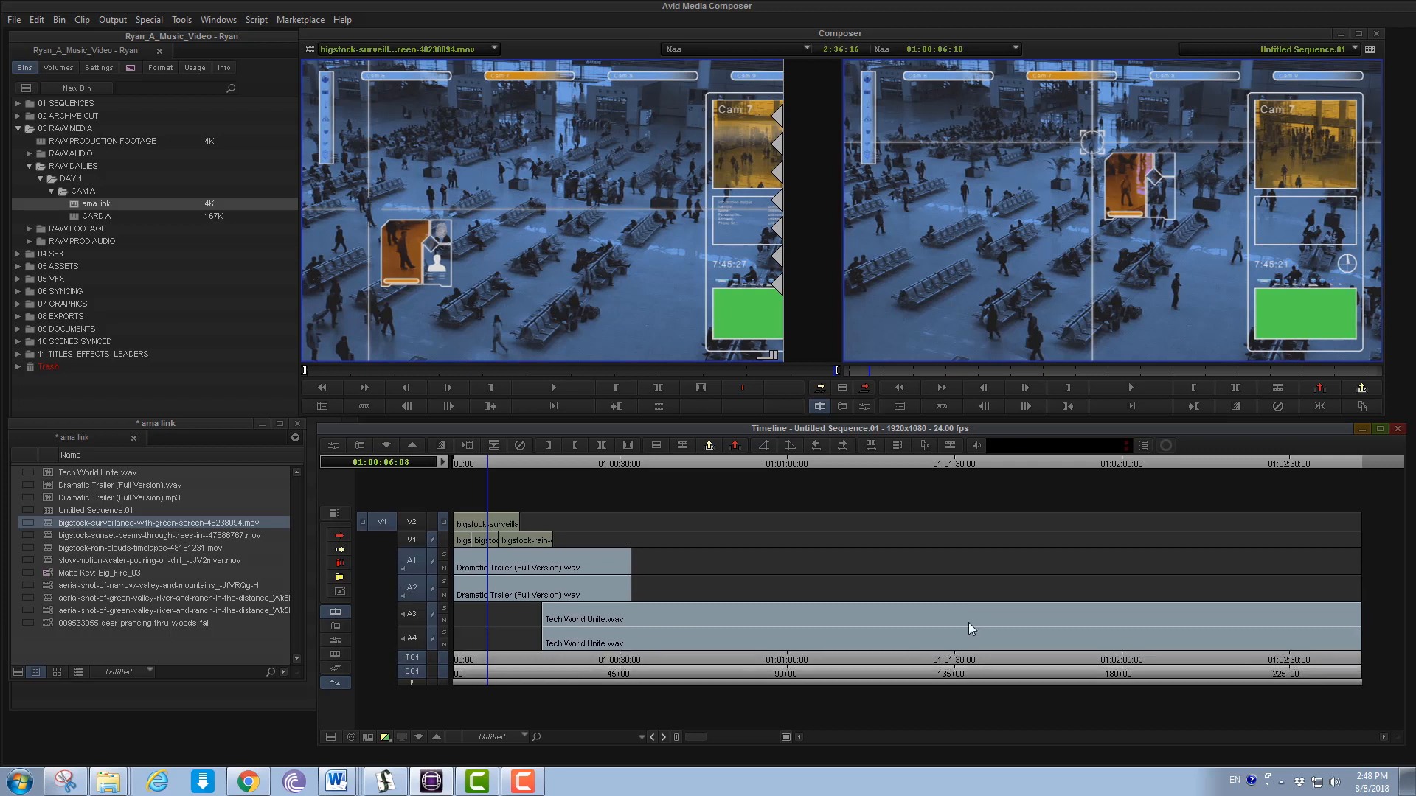
pyautogui.hotkey('ctrl', 'l')
pyautogui.hotkey('ctrl', 'l')
pyautogui.hotkey('ctrl', 'l')
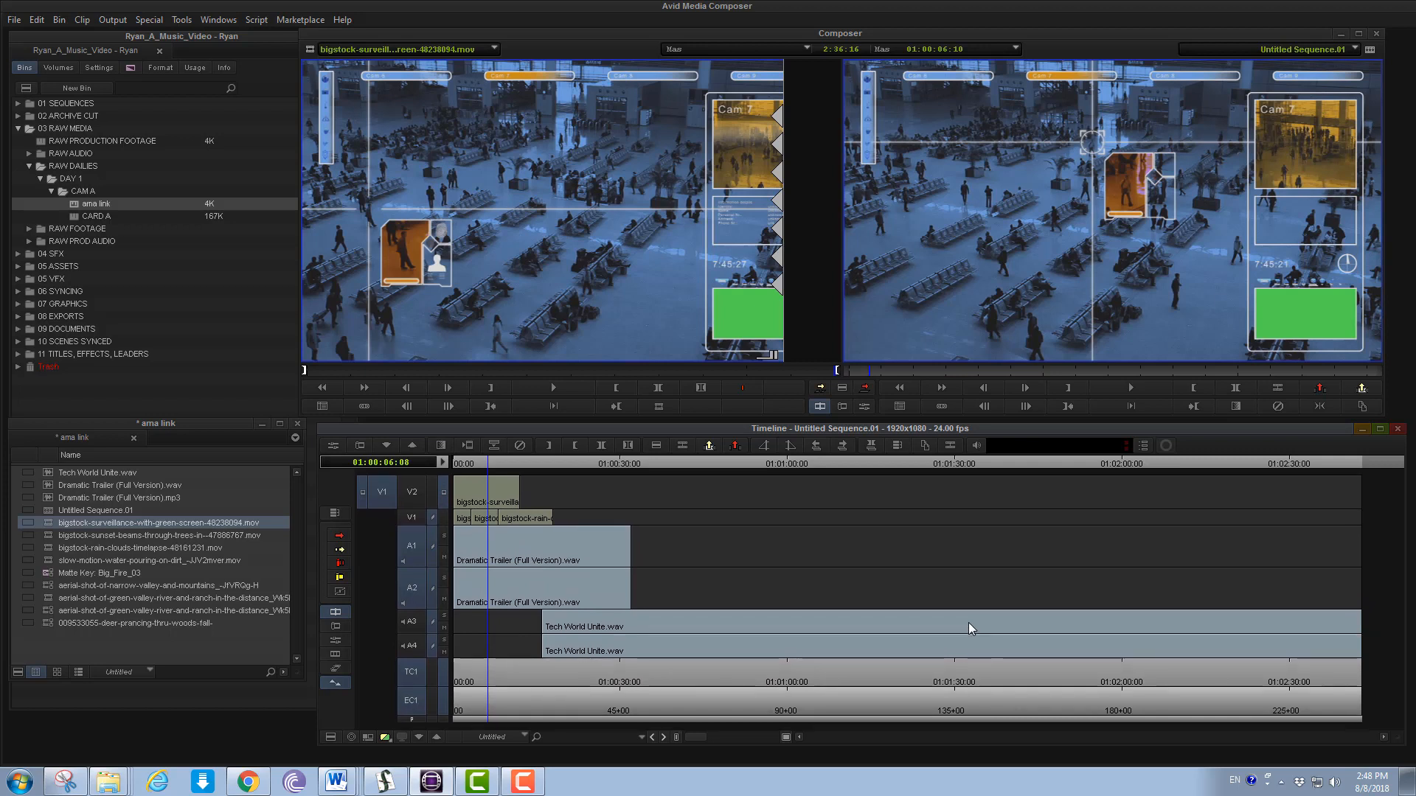
# Reduce the height of the selected tracks until they are compact
pyautogui.hotkey('ctrl', 'k')
pyautogui.hotkey('ctrl', 'k')
pyautogui.hotkey('ctrl', 'k')
pyautogui.hotkey('ctrl', 'k')
pyautogui.hotkey('ctrl', 'k')
pyautogui.hotkey('ctrl', 'k')
pyautogui.hotkey('ctrl', 'k')
pyautogui.hotkey('ctrl', 'k')
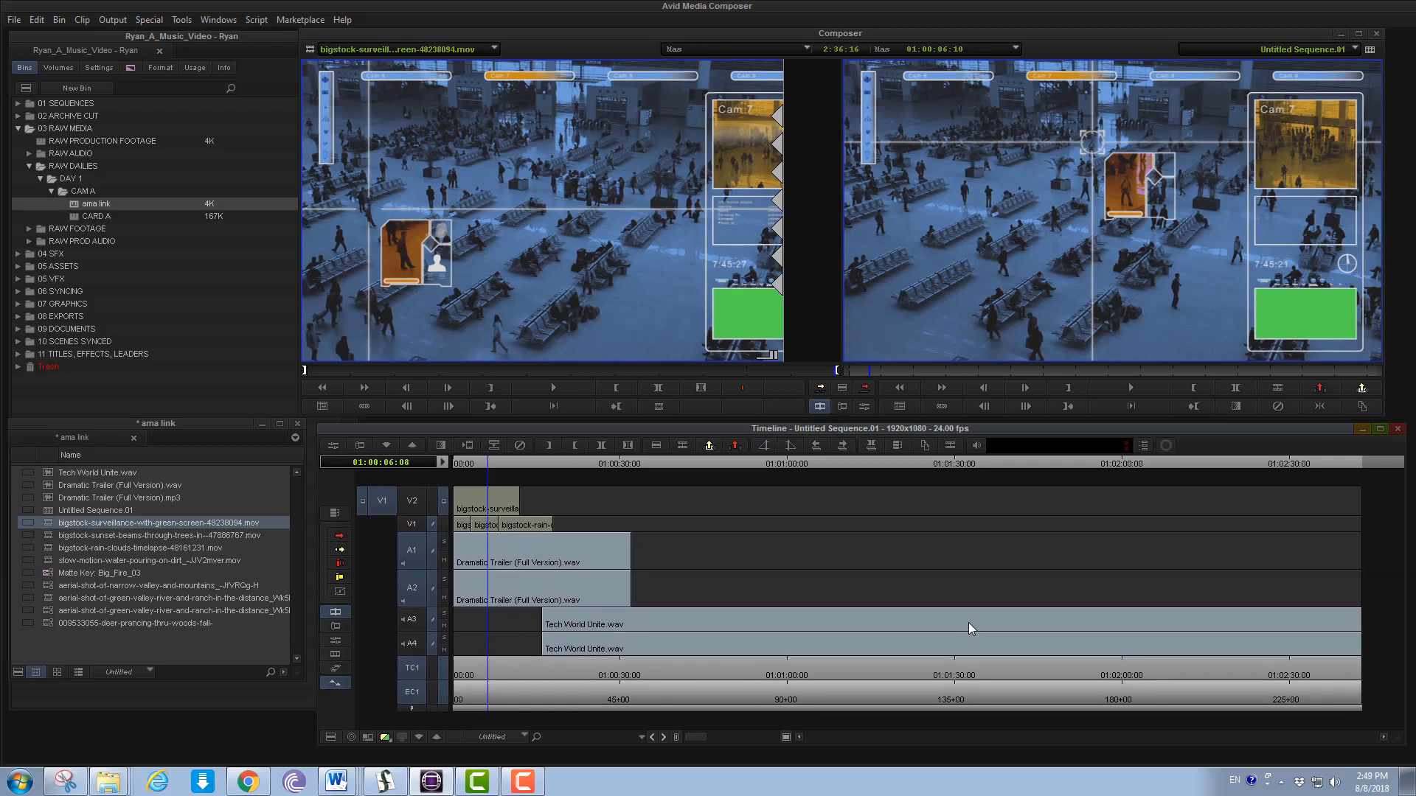
pyautogui.hotkey('ctrl', 'k')
pyautogui.hotkey('ctrl', 'k')
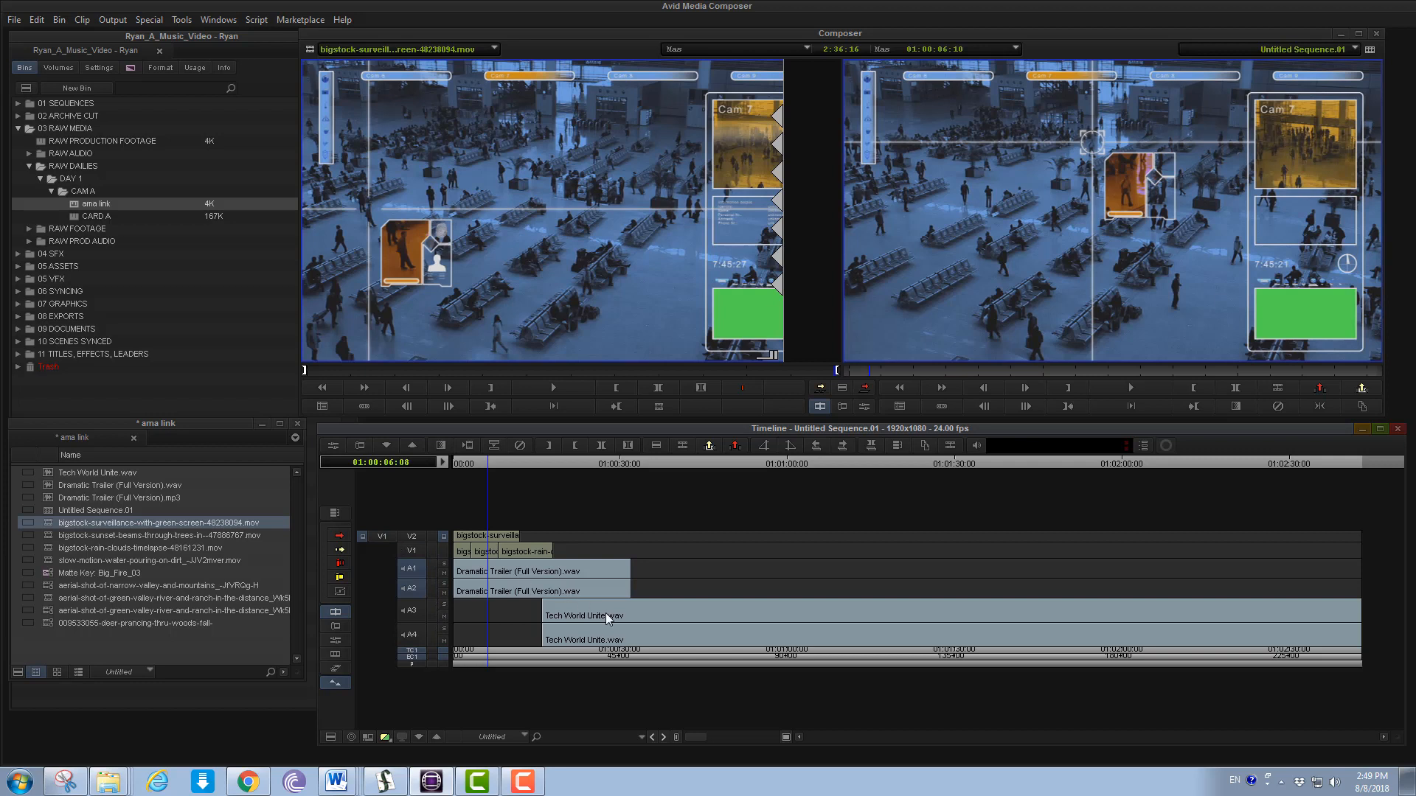
# Enlarge A1, A2 and the timecode tracks with V2 left out of the selection
pyautogui.hotkey('ctrl', 'l')
pyautogui.hotkey('ctrl', 'l')
pyautogui.hotkey('ctrl', 'l')
pyautogui.hotkey('ctrl', 'l')
pyautogui.hotkey('ctrl', 'l')
pyautogui.hotkey('ctrl', 'l')
pyautogui.hotkey('ctrl', 'l')
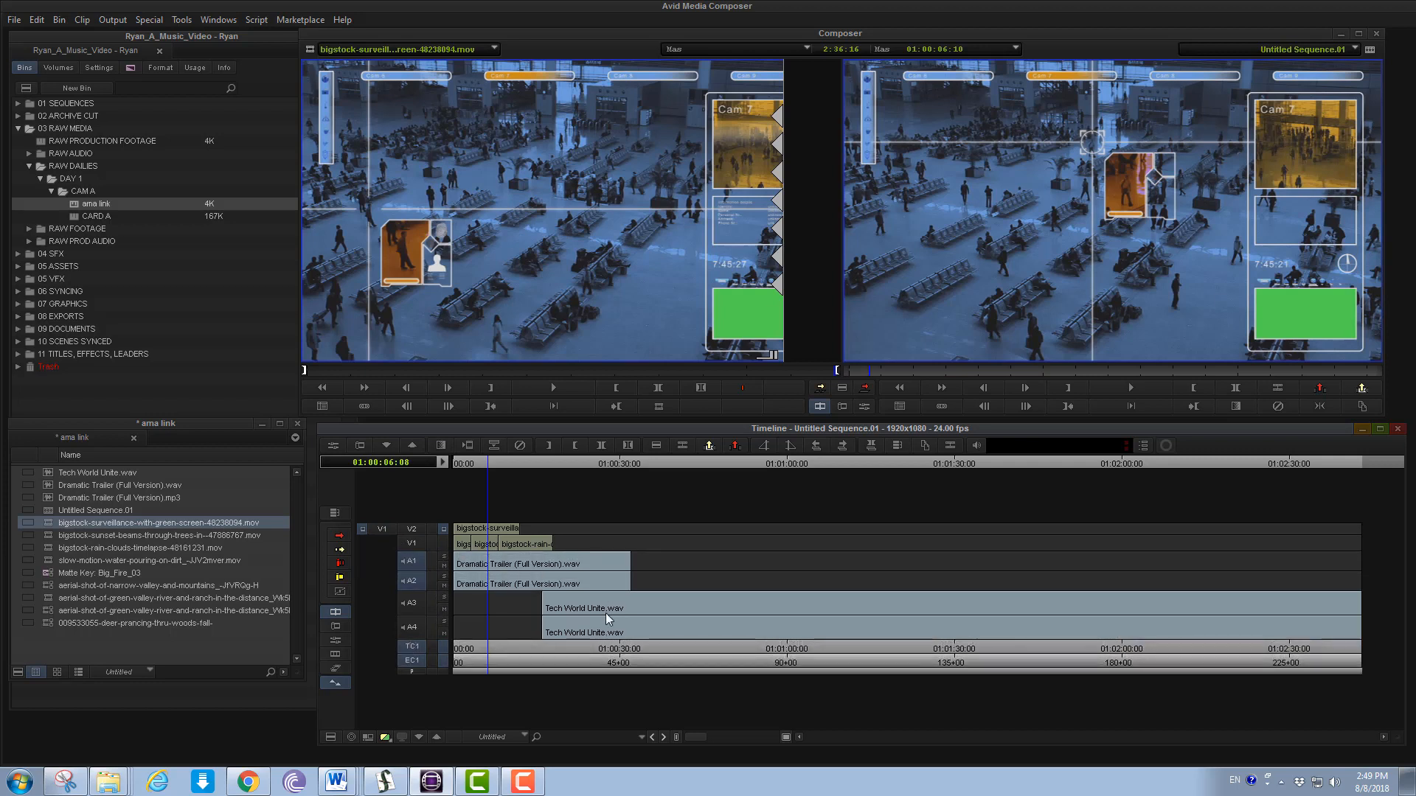
pyautogui.hotkey('ctrl', 'l')
pyautogui.hotkey('ctrl', 'l')
pyautogui.hotkey('ctrl', 'l')
pyautogui.hotkey('ctrl', 'l')
pyautogui.hotkey('ctrl', 'l')
pyautogui.hotkey('ctrl', 'l')
pyautogui.hotkey('ctrl', 'l')
pyautogui.hotkey('ctrl', 'l')
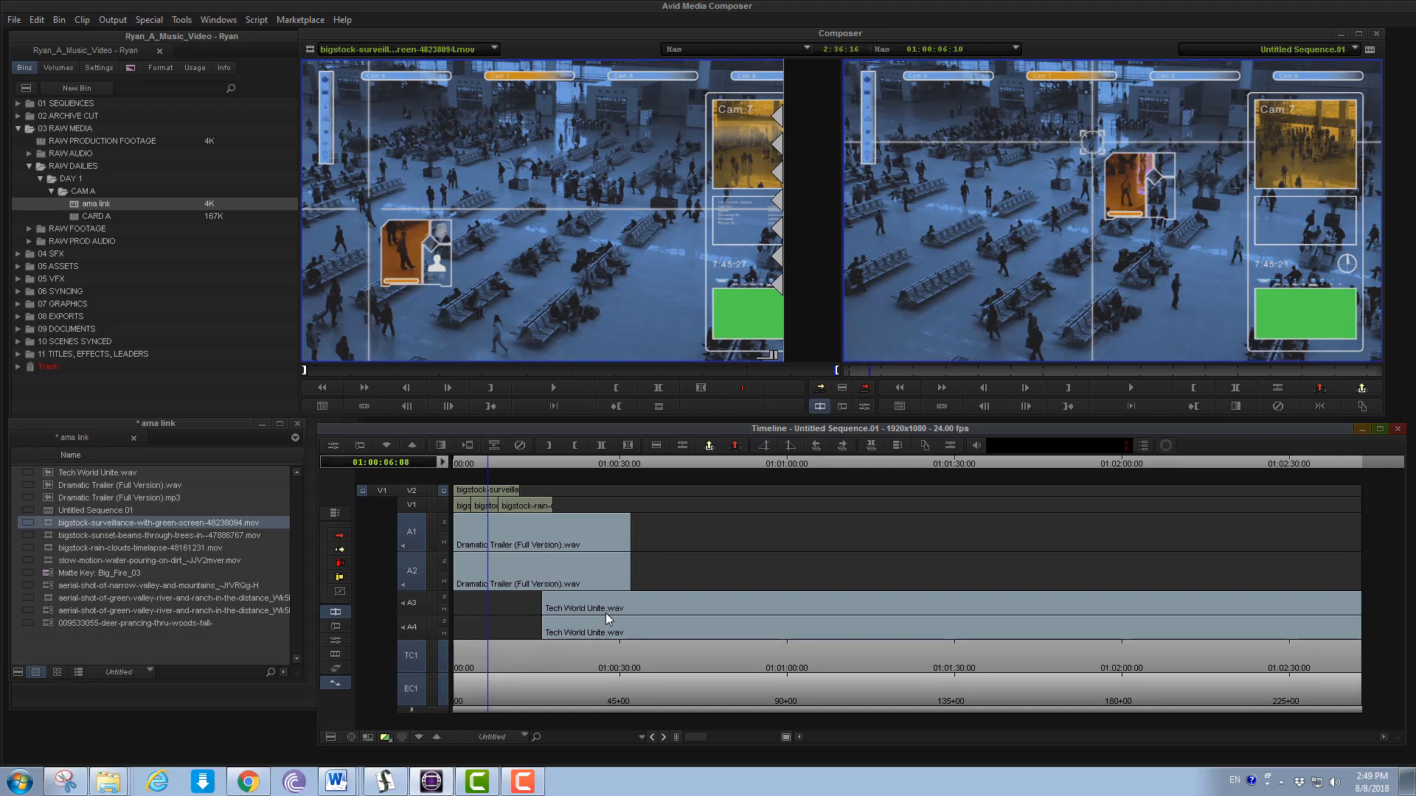
pyautogui.hotkey('ctrl', 'l')
# Shrink A1, A2 and the timecode tracks to thin strips
pyautogui.hotkey('ctrl', 'k')
pyautogui.hotkey('ctrl', 'k')
pyautogui.hotkey('ctrl', 'k')
pyautogui.hotkey('ctrl', 'k')
pyautogui.hotkey('ctrl', 'k')
pyautogui.hotkey('ctrl', 'k')
pyautogui.hotkey('ctrl', 'k')
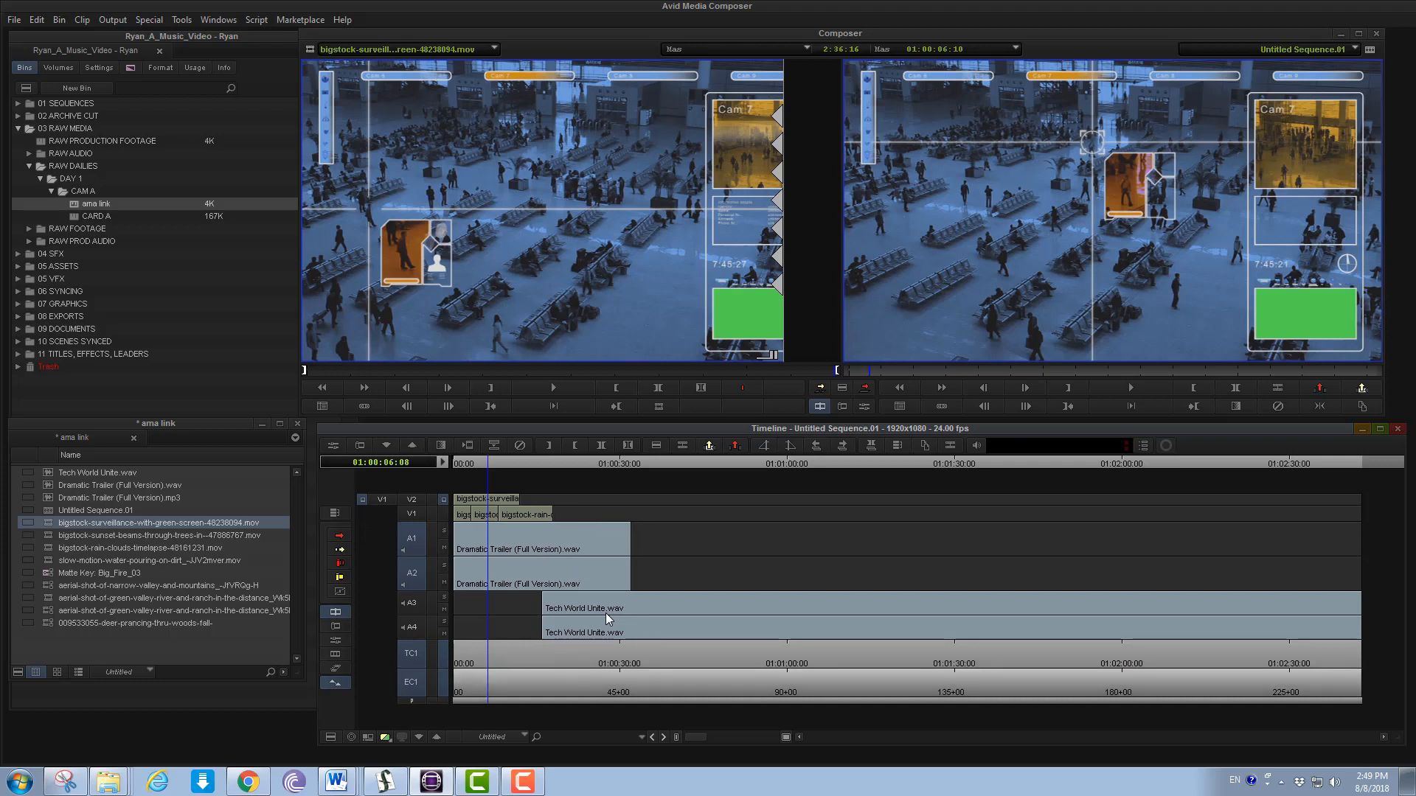
pyautogui.hotkey('ctrl', 'k')
pyautogui.hotkey('ctrl', 'k')
pyautogui.hotkey('ctrl', 'k')
pyautogui.hotkey('ctrl', 'k')
pyautogui.hotkey('ctrl', 'k')
pyautogui.hotkey('ctrl', 'k')
pyautogui.hotkey('ctrl', 'k')
pyautogui.hotkey('ctrl', 'k')
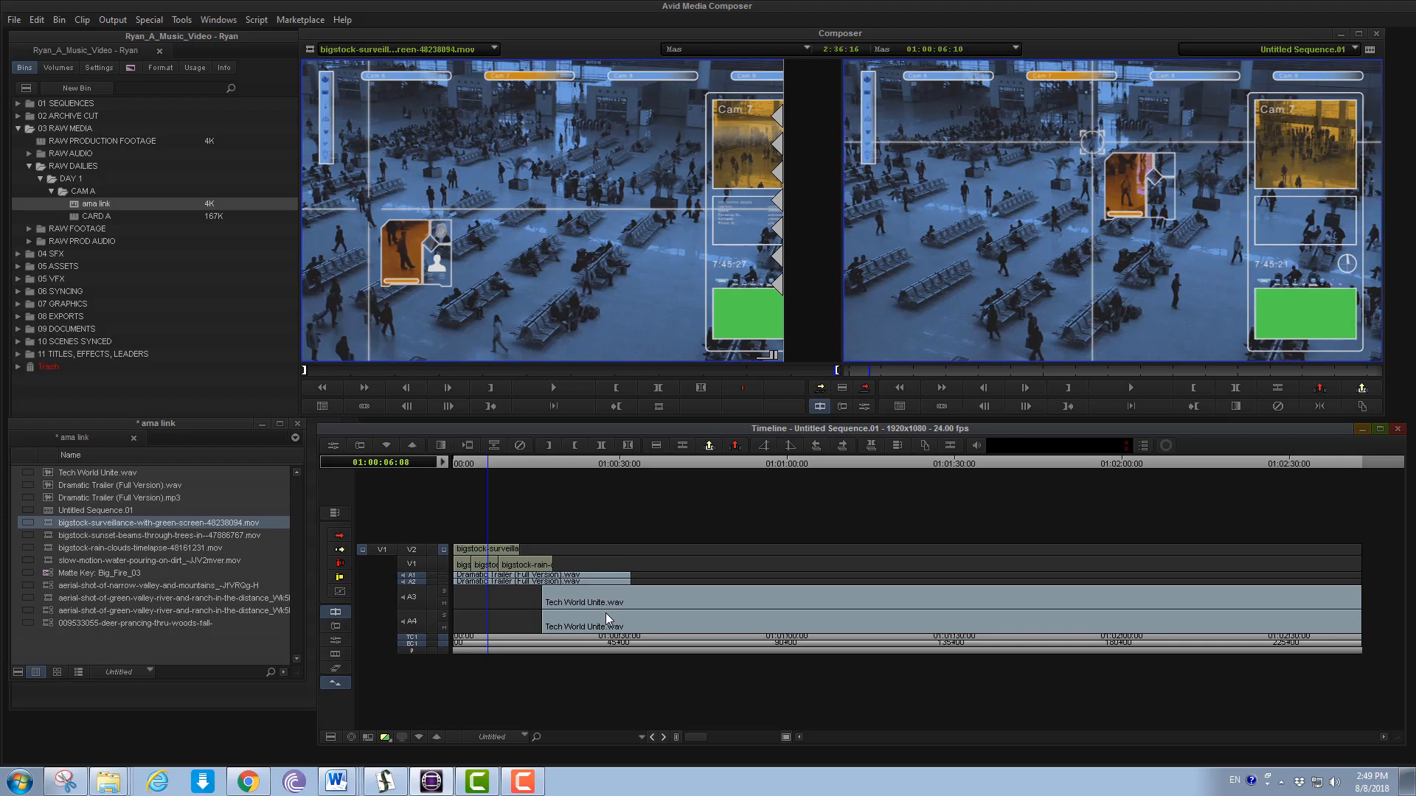
# Enlarge A1, A2 and the timecode tracks to a tall height suitable for viewing audio data
pyautogui.hotkey('ctrl', 'l')
pyautogui.hotkey('ctrl', 'l')
pyautogui.hotkey('ctrl', 'l')
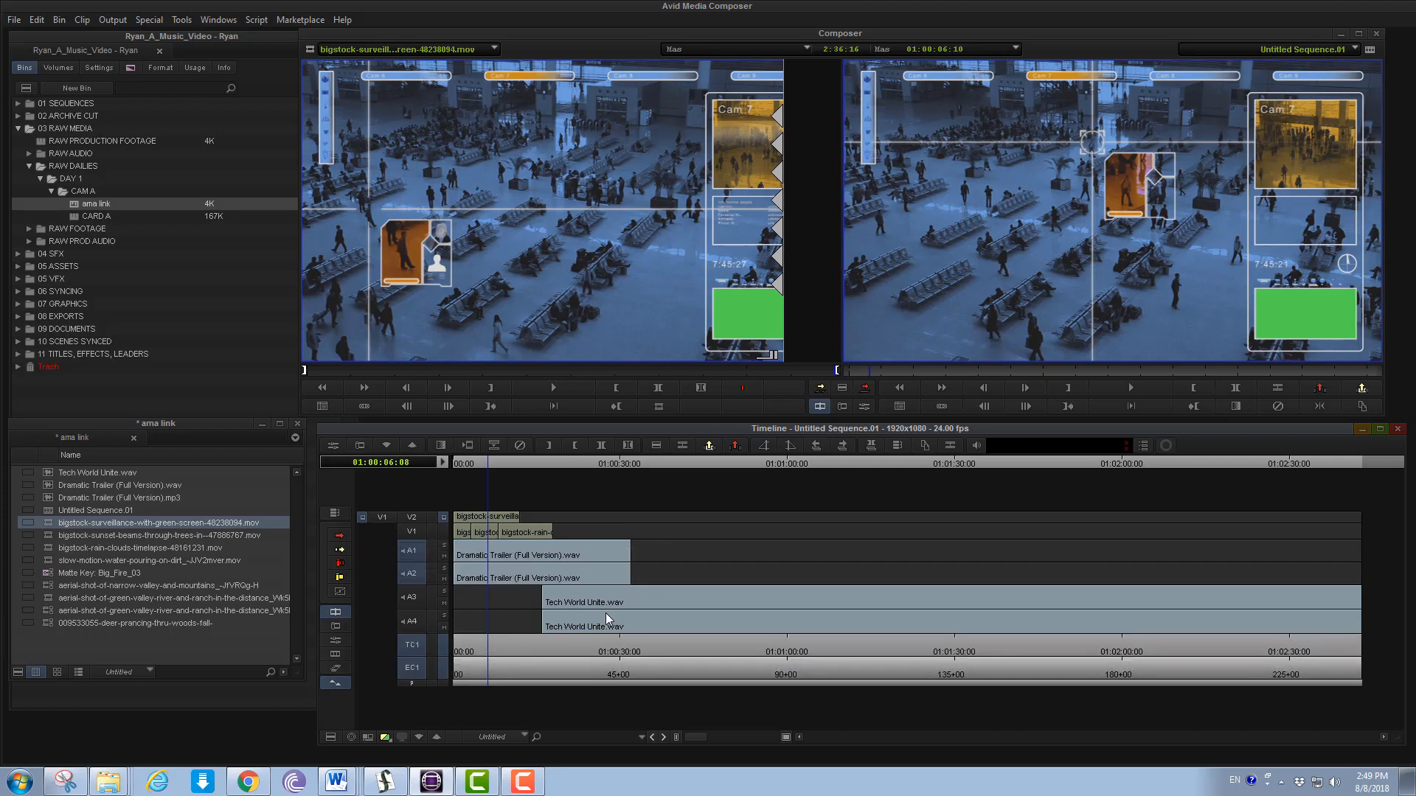
pyautogui.hotkey('ctrl', 'l')
pyautogui.hotkey('ctrl', 'l')
pyautogui.hotkey('ctrl', 'l')
pyautogui.hotkey('ctrl', 'l')
pyautogui.hotkey('ctrl', 'l')
pyautogui.hotkey('ctrl', 'l')
pyautogui.hotkey('ctrl', 'l')
pyautogui.hotkey('ctrl', 'l')
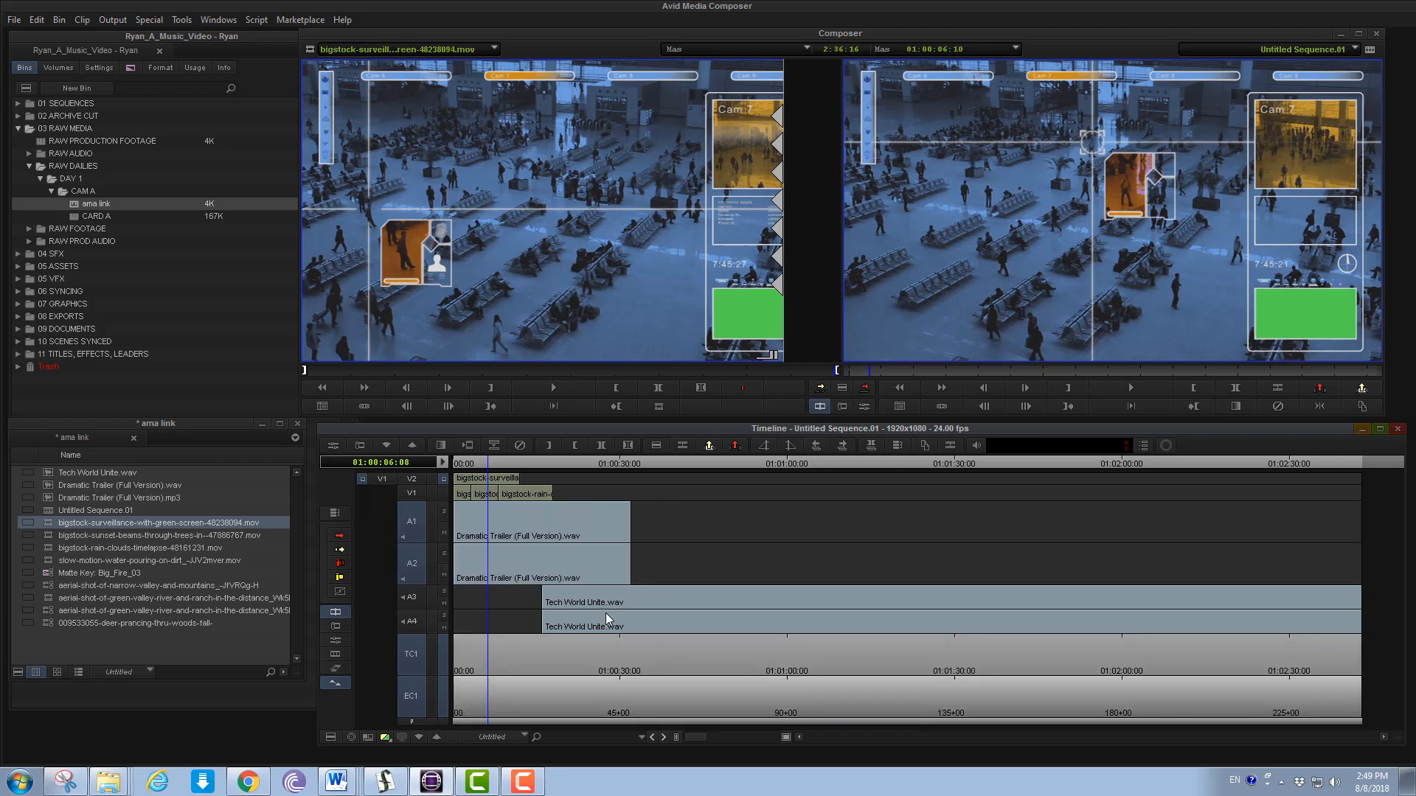
pyautogui.hotkey('ctrl', 'l')
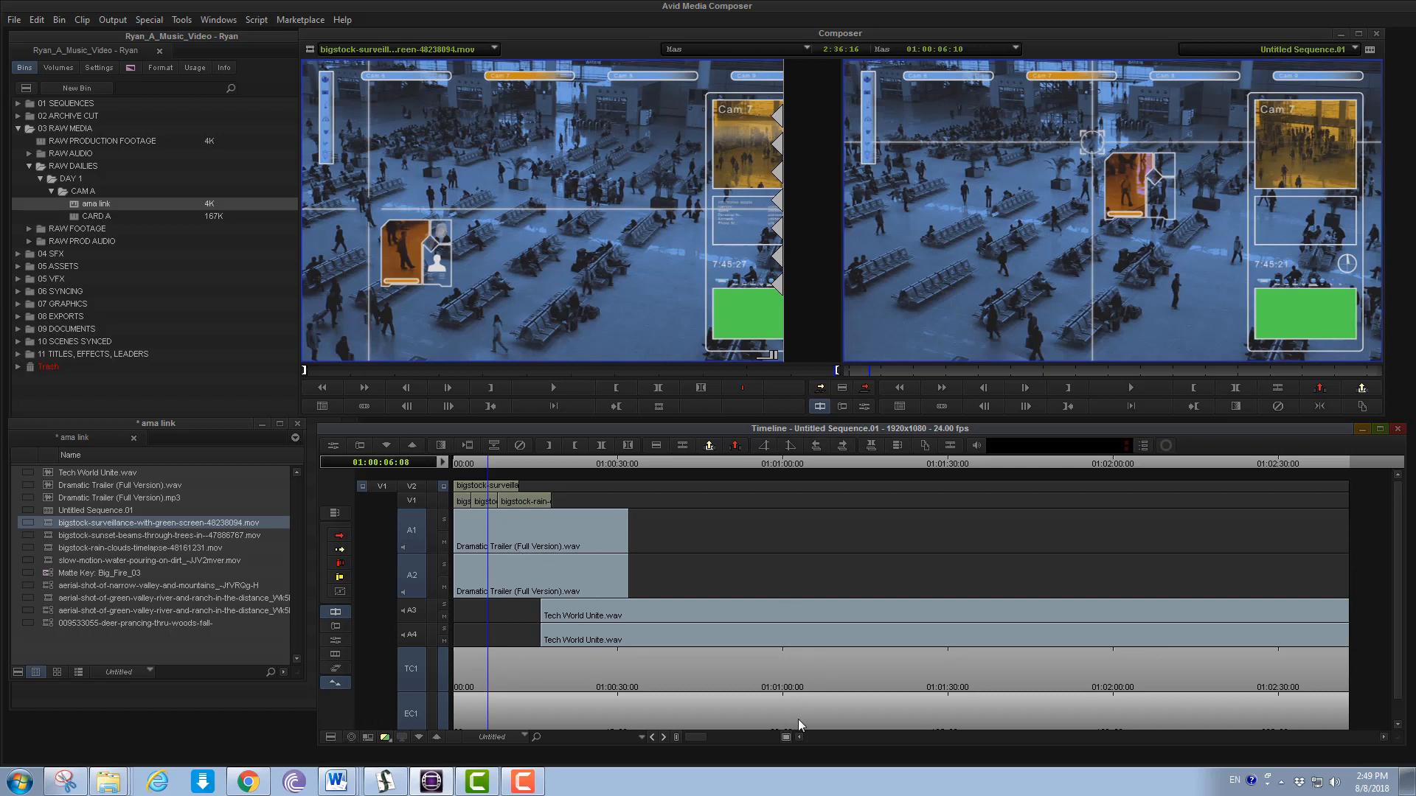
# Display audio waveforms on the clips in the timeline
pyautogui.click(330, 737)
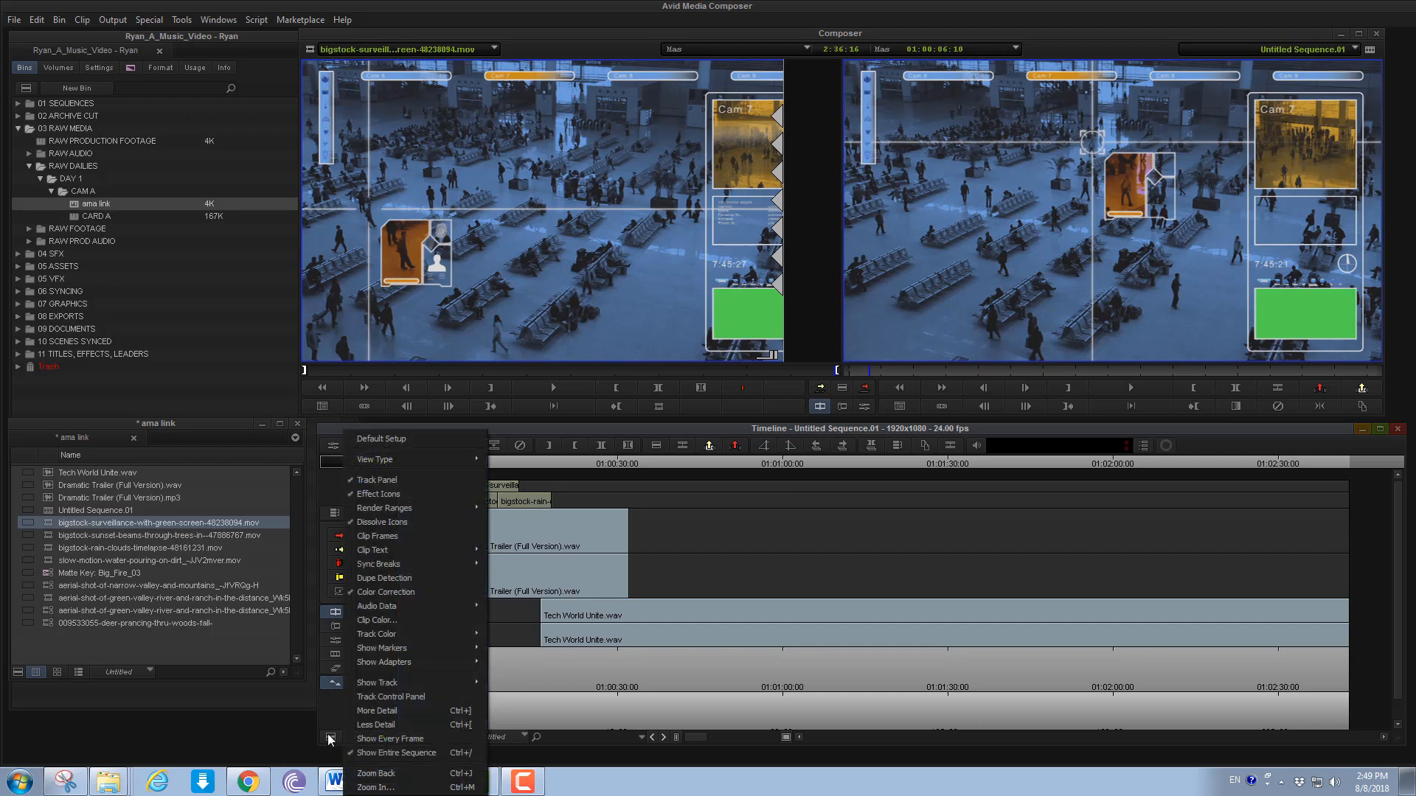
pyautogui.moveTo(443, 603)
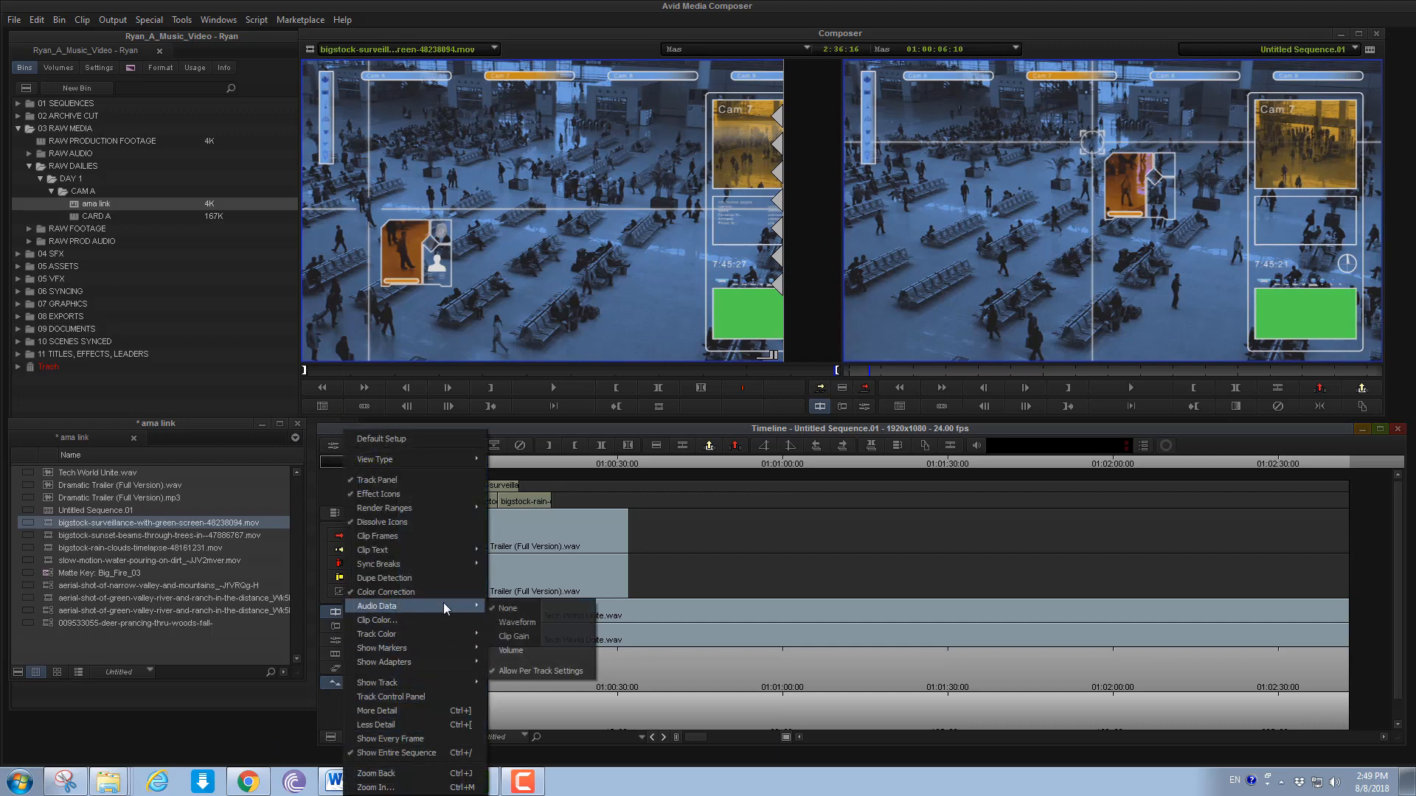
pyautogui.click(525, 621)
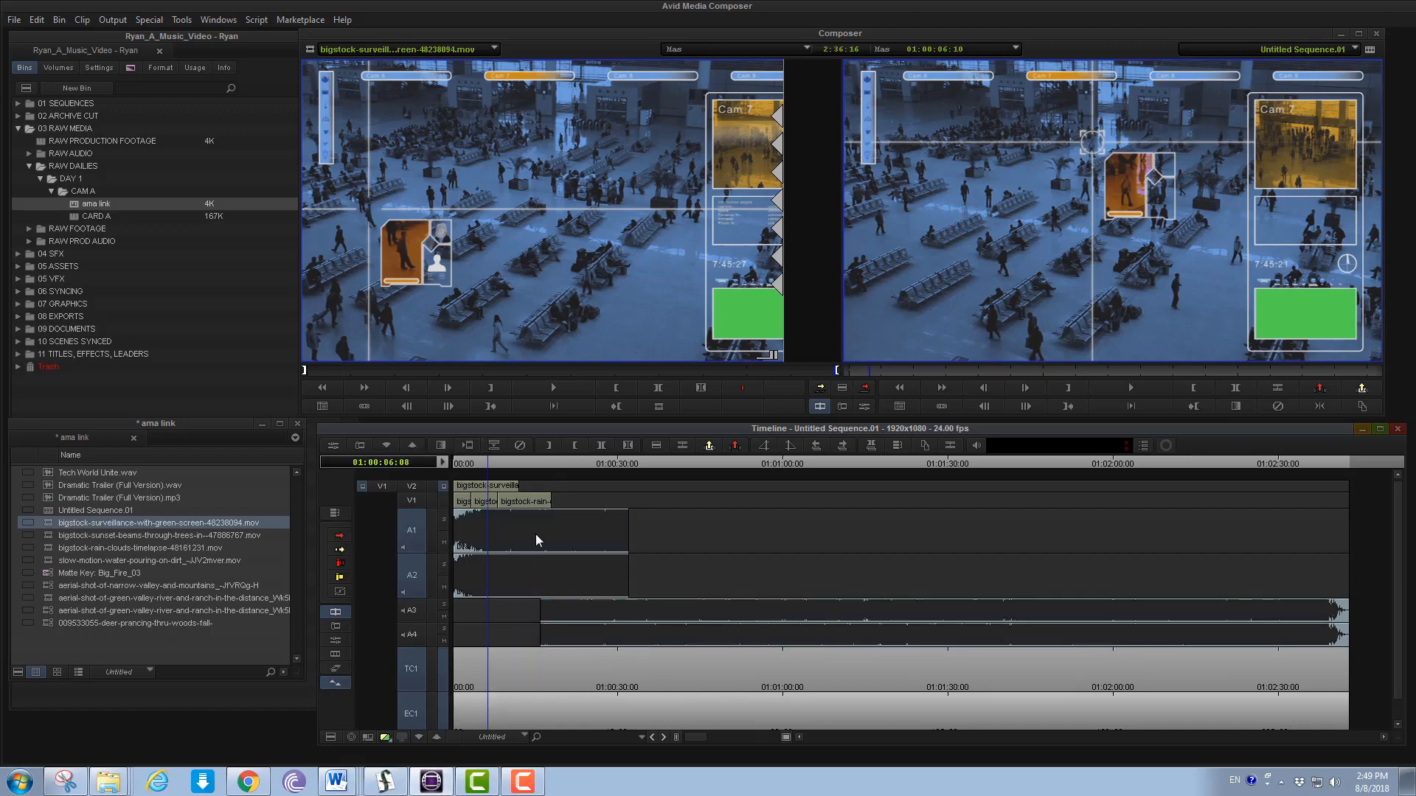
# Add the Clip Gain and Volume audio data displays to the timeline's audio tracks
pyautogui.click(329, 738)
pyautogui.moveTo(462, 606)
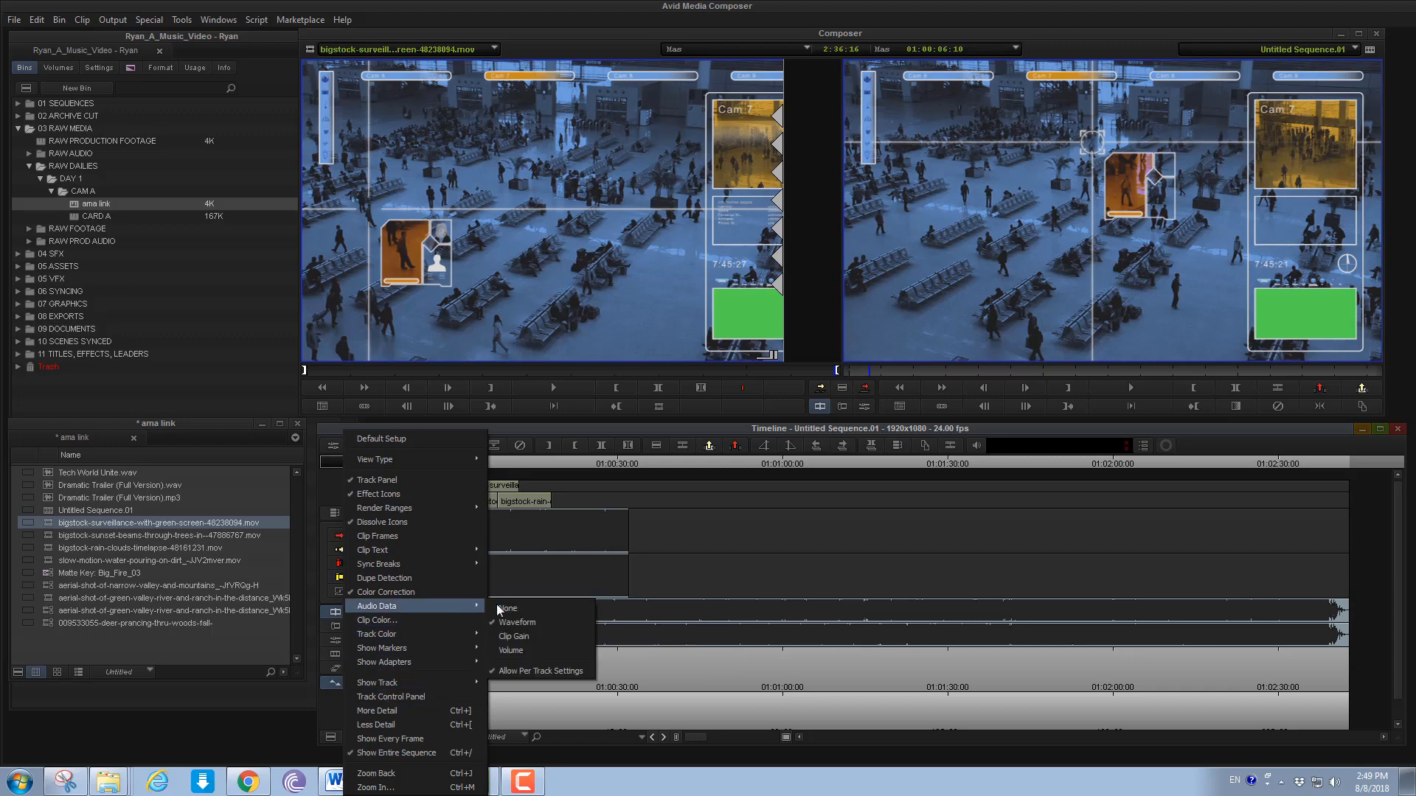
pyautogui.click(543, 639)
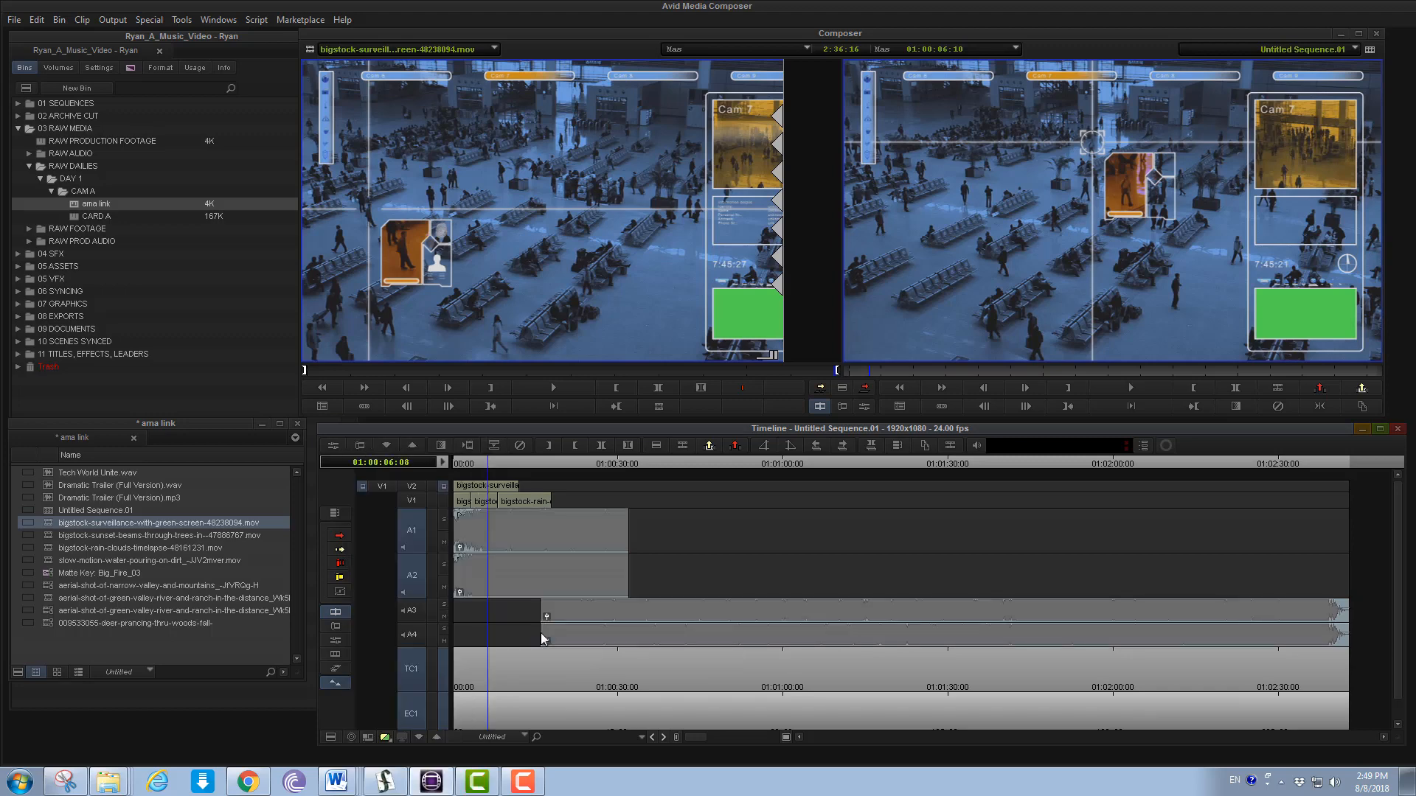
pyautogui.click(331, 737)
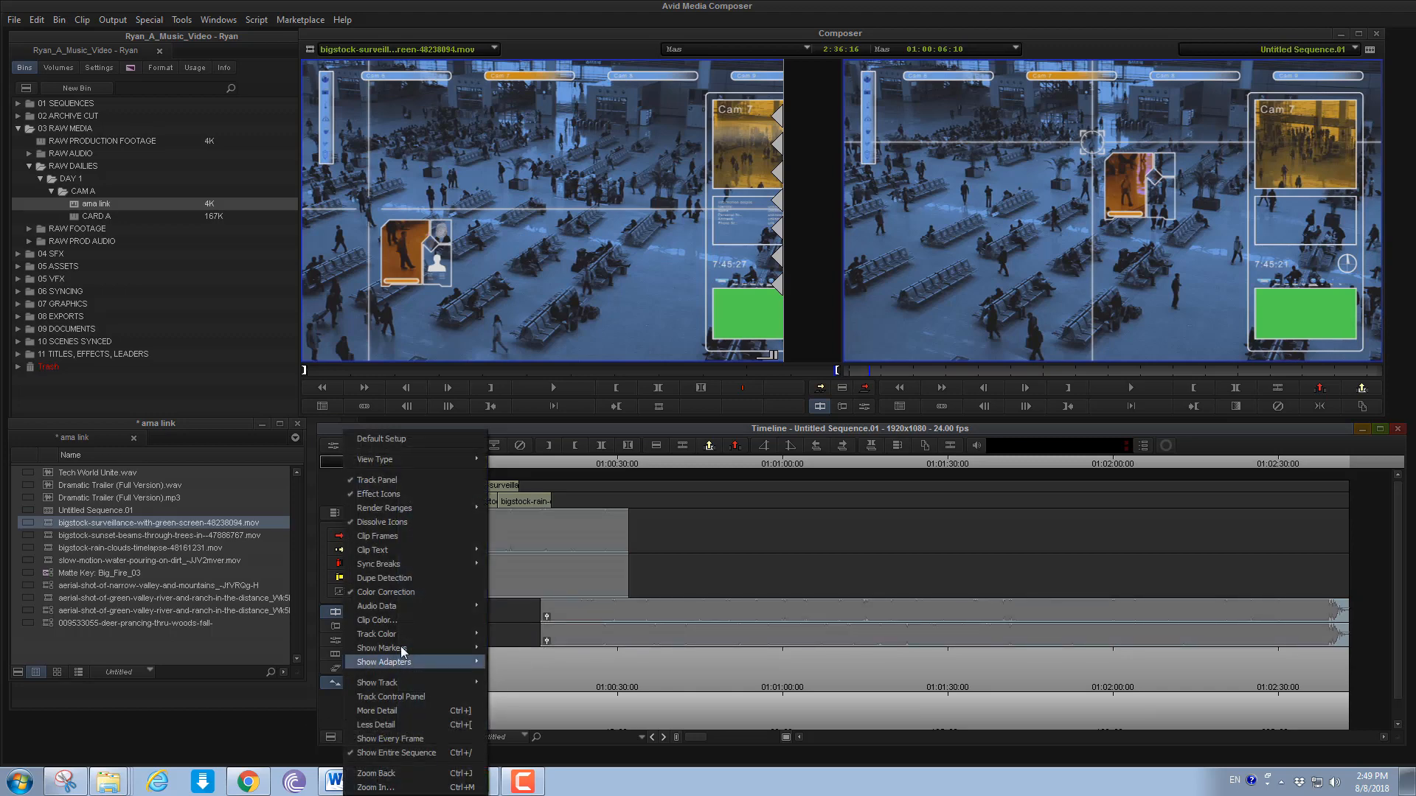
pyautogui.moveTo(442, 606)
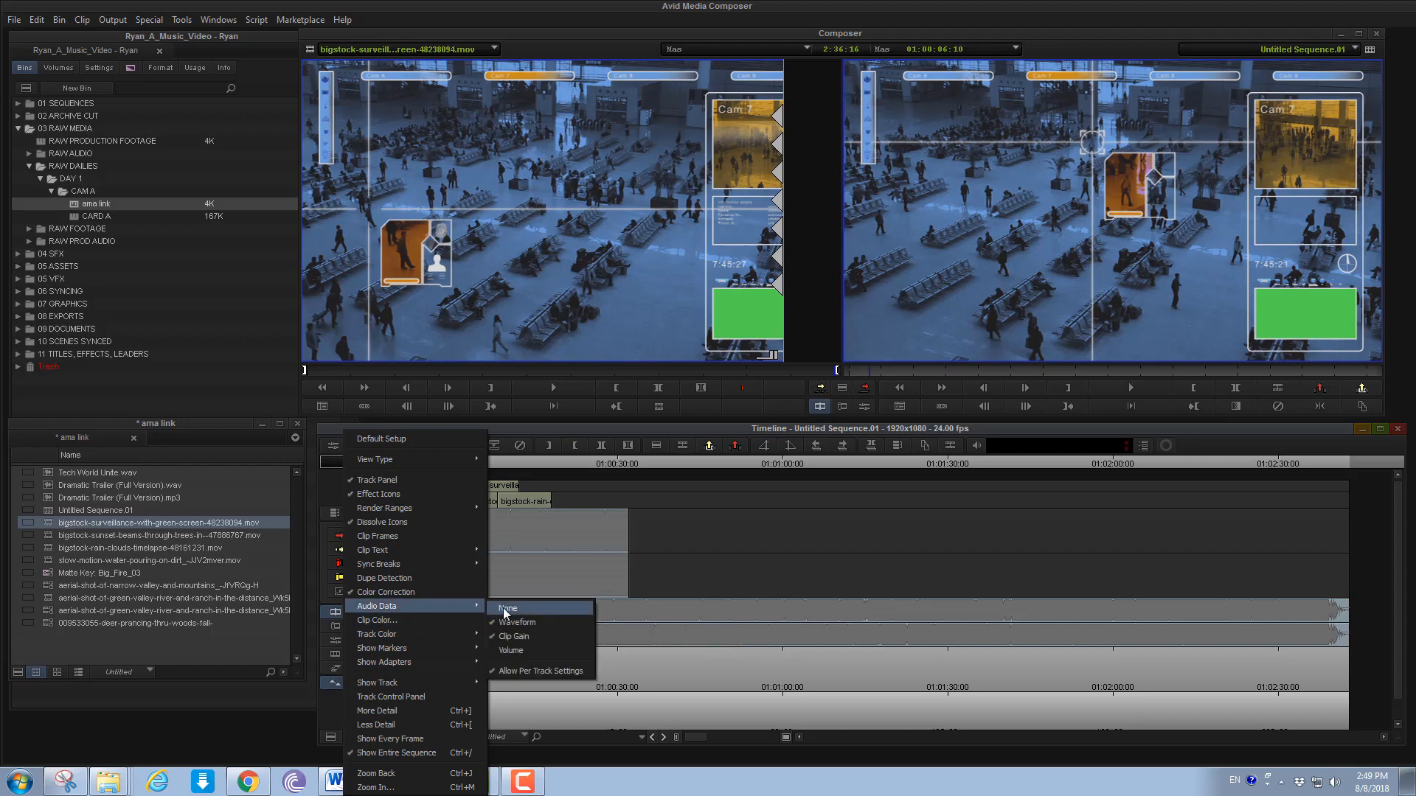
pyautogui.click(509, 650)
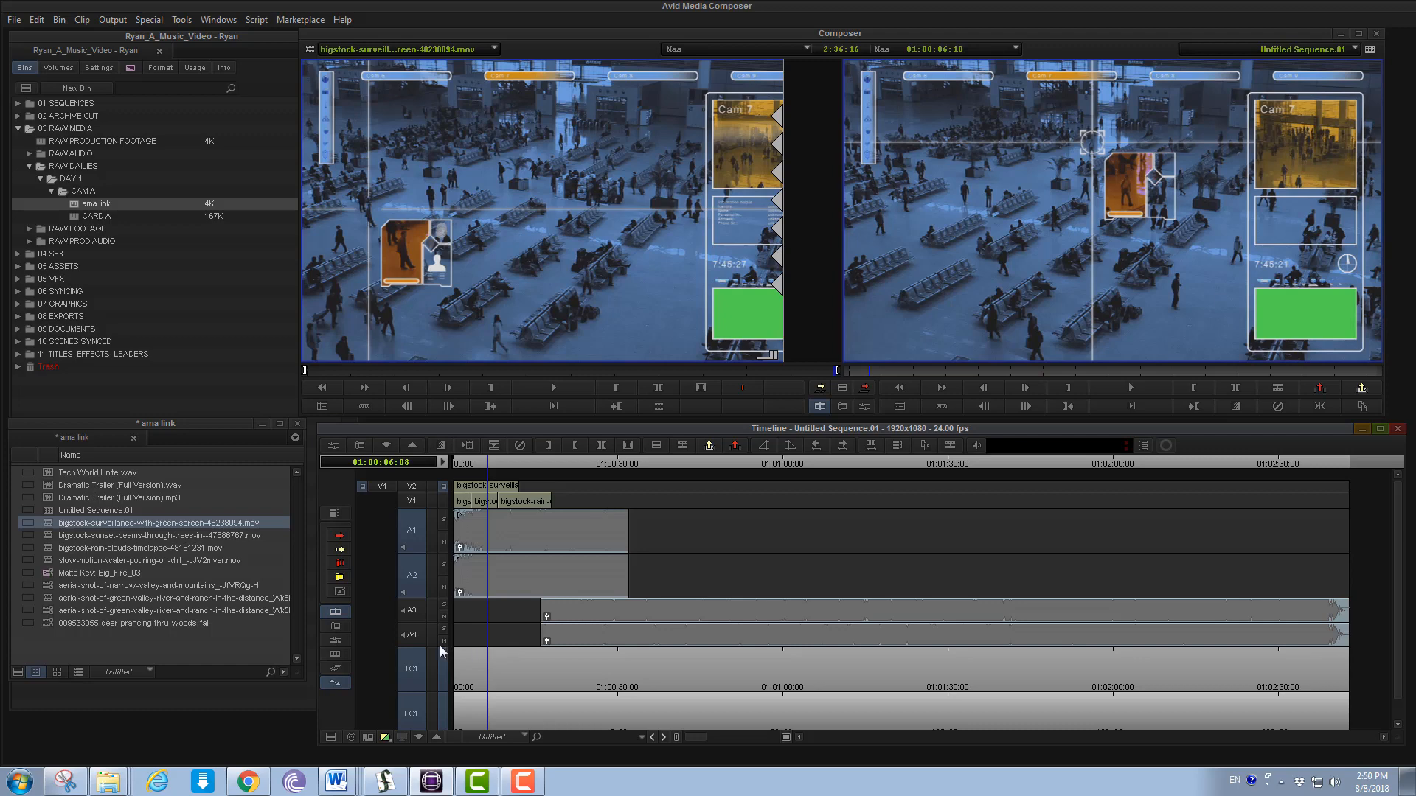
# Zoom into the first seconds of the clips on A1 and A2 and park the playhead at 01:00:00:14
pyautogui.moveTo(699, 736); pyautogui.dragTo(758, 733)
pyautogui.click(548, 467)
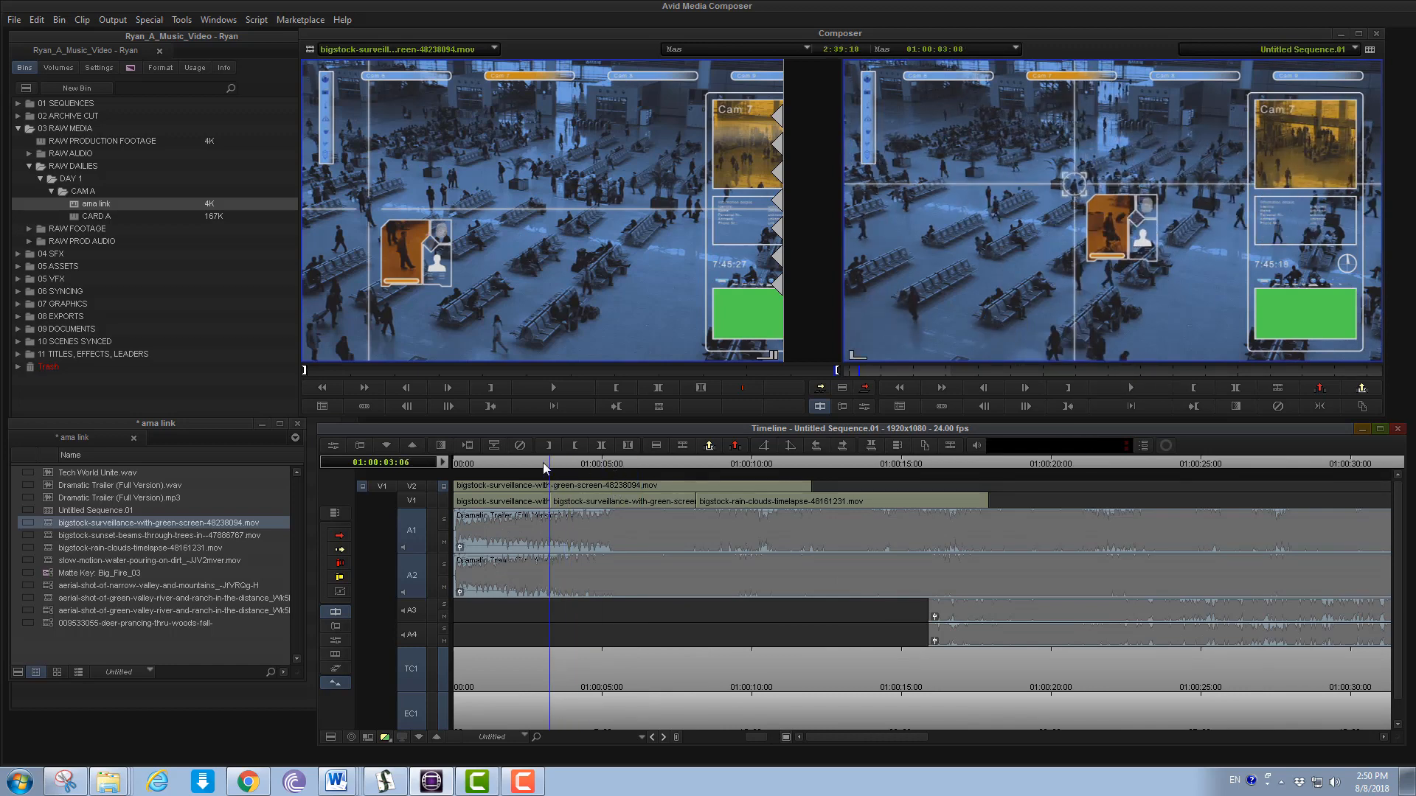
pyautogui.hotkey('shift', 'a')
pyautogui.moveTo(542, 459); pyautogui.dragTo(478, 467)
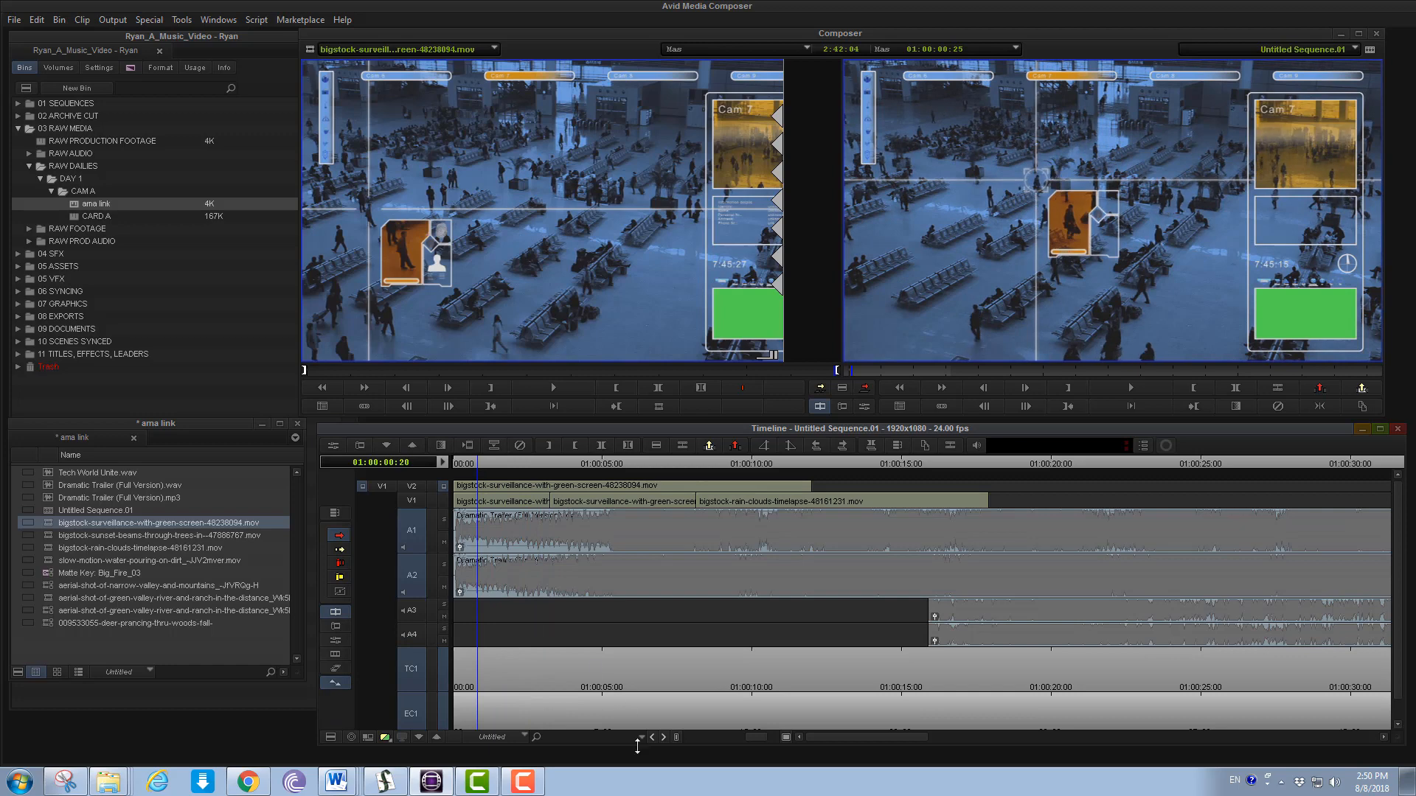
pyautogui.moveTo(749, 736); pyautogui.dragTo(779, 737)
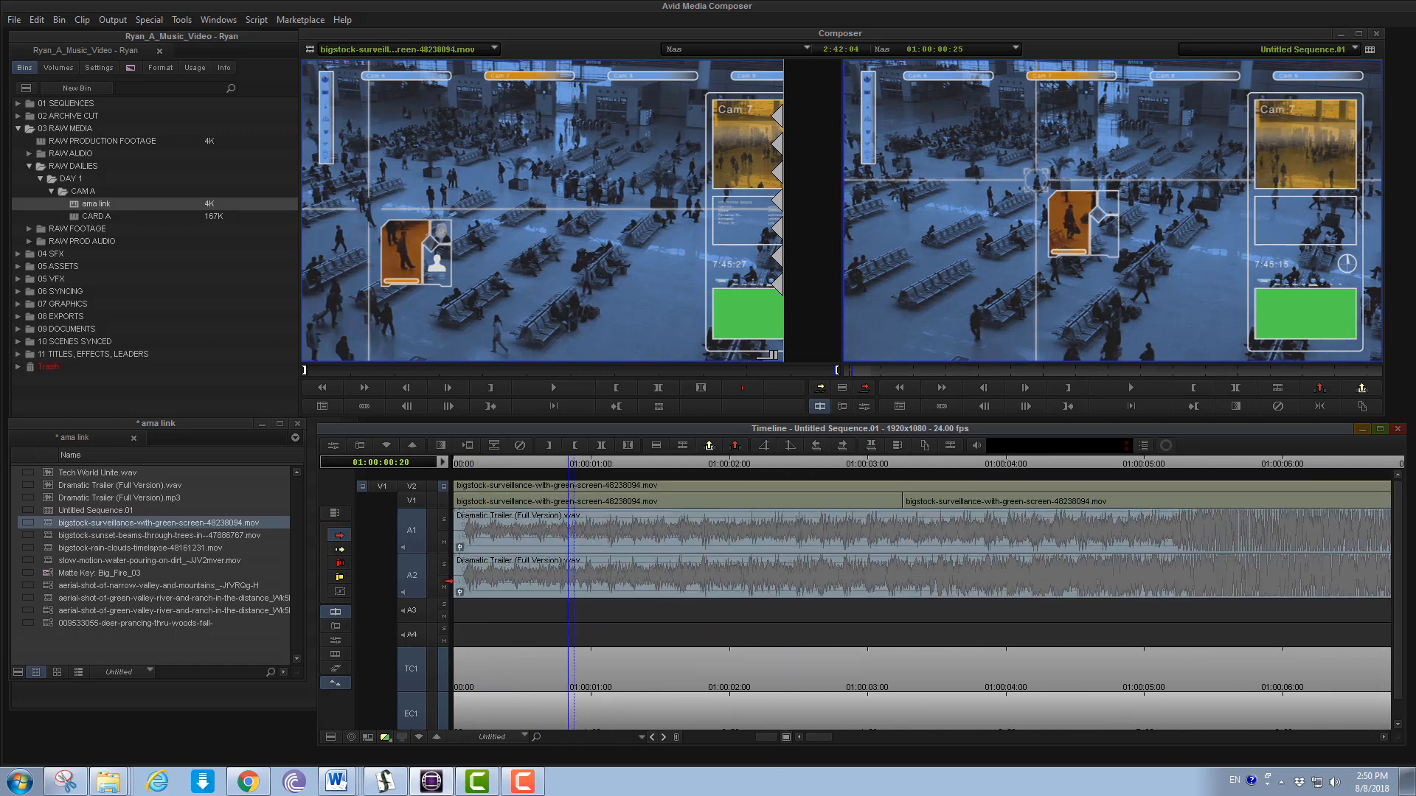
pyautogui.moveTo(512, 465)
pyautogui.mouseDown()
pyautogui.moveTo(486, 462)
pyautogui.moveTo(522, 464)
pyautogui.mouseUp()
pyautogui.click(533, 466)
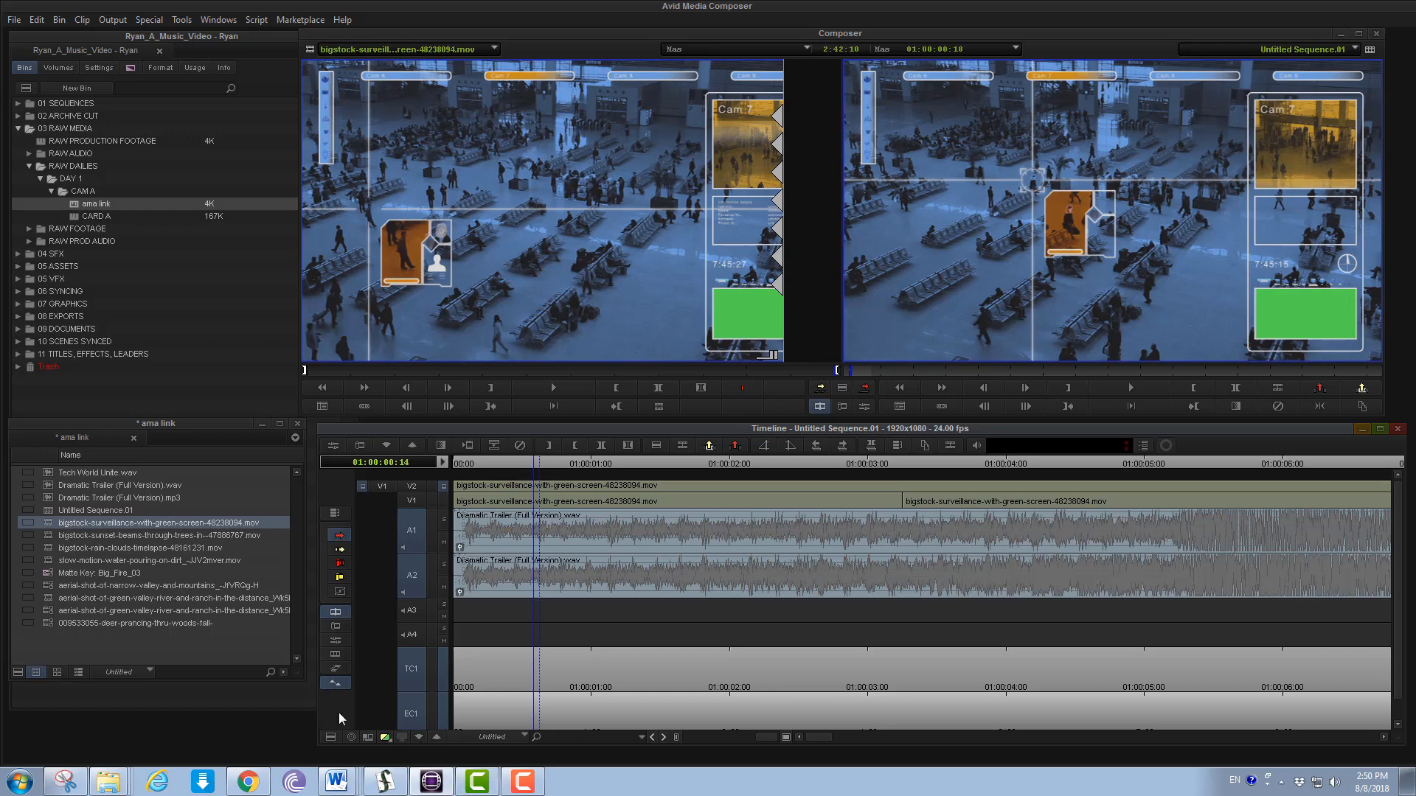
# Check the project's keyboard settings for the key assigned to adding keyframes, and close the keyboard layout
pyautogui.click(98, 68)
pyautogui.doubleClick(69, 450)
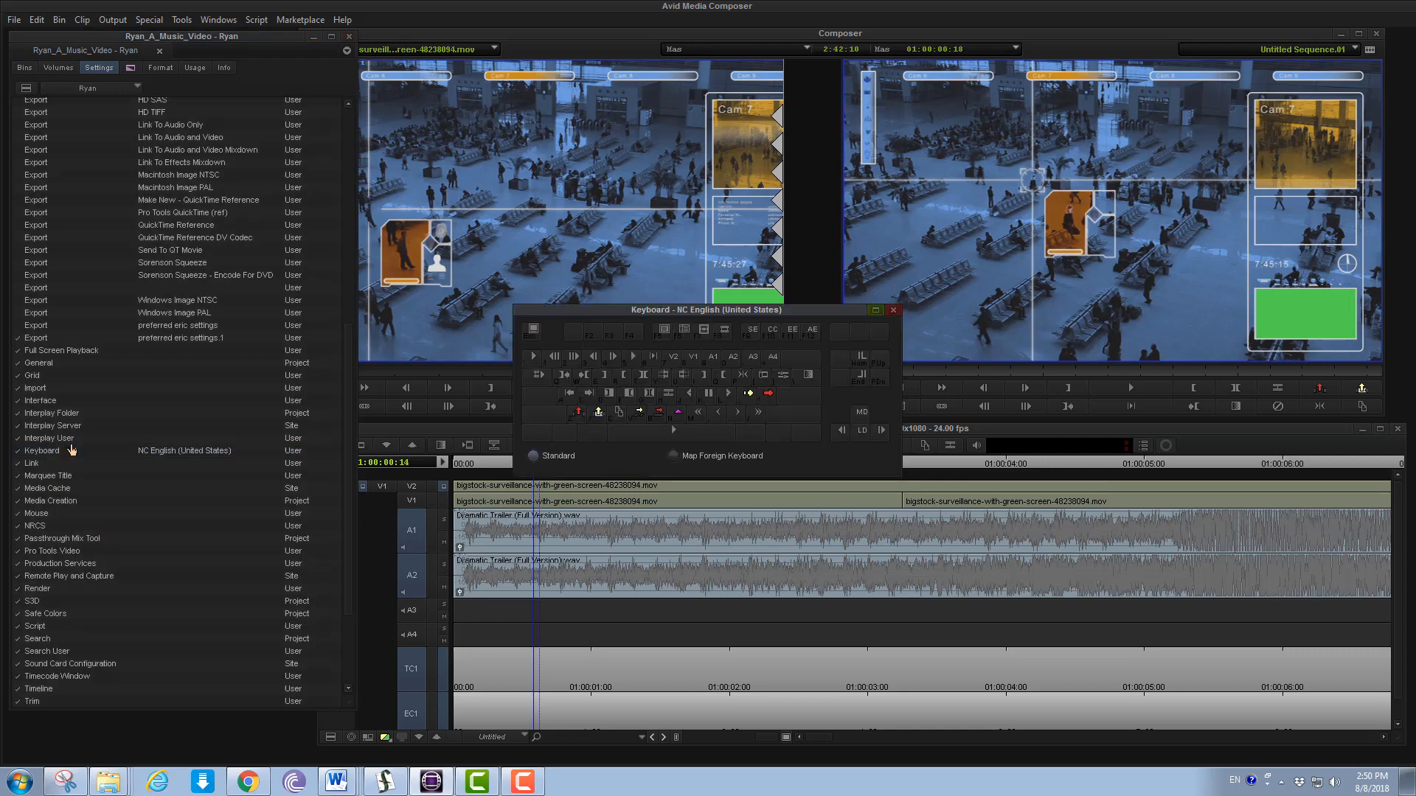
pyautogui.click(892, 310)
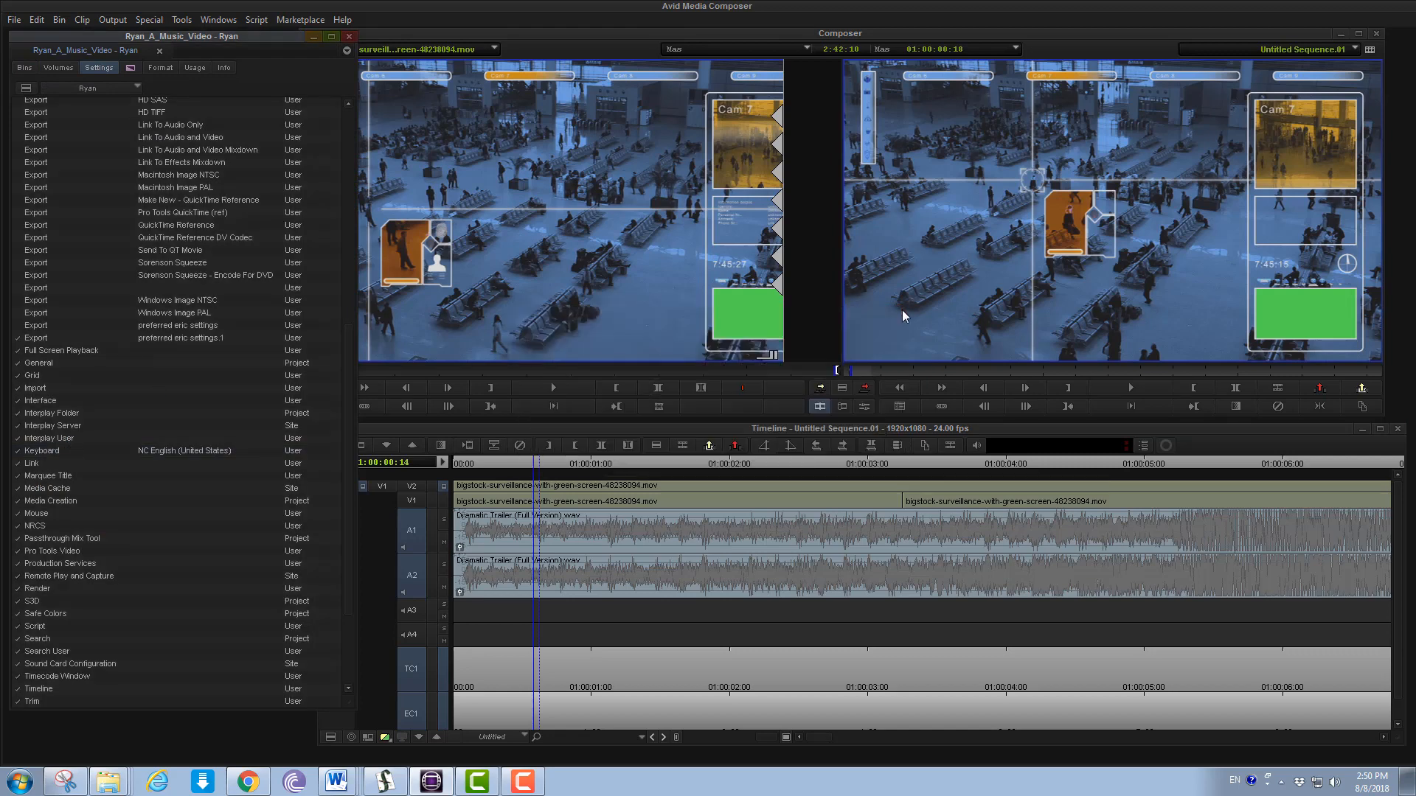
# Try adding volume keyframes on A1 and A2 at 01:00:00:10, and undo them
pyautogui.click(558, 464)
pyautogui.moveTo(558, 464); pyautogui.dragTo(514, 466)
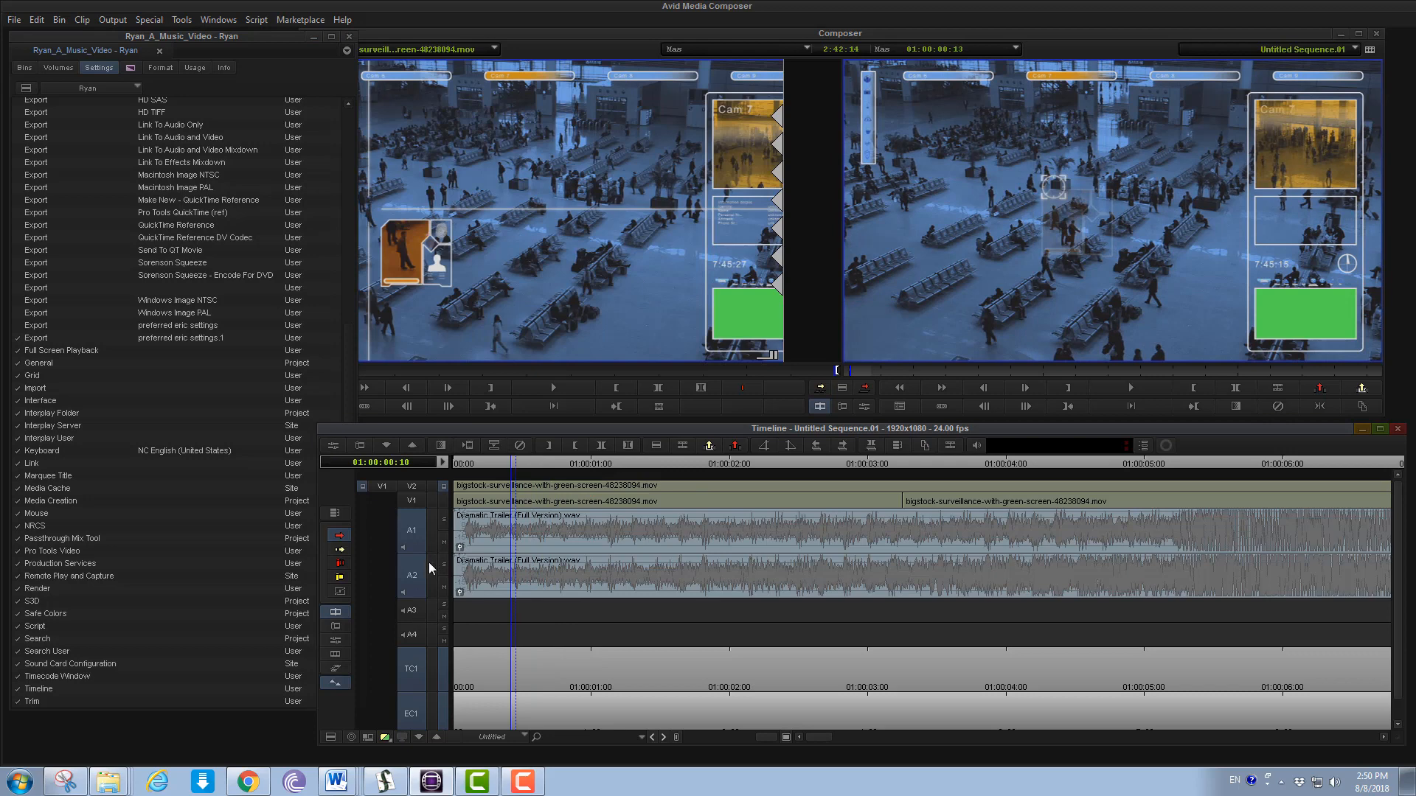
pyautogui.press("'")
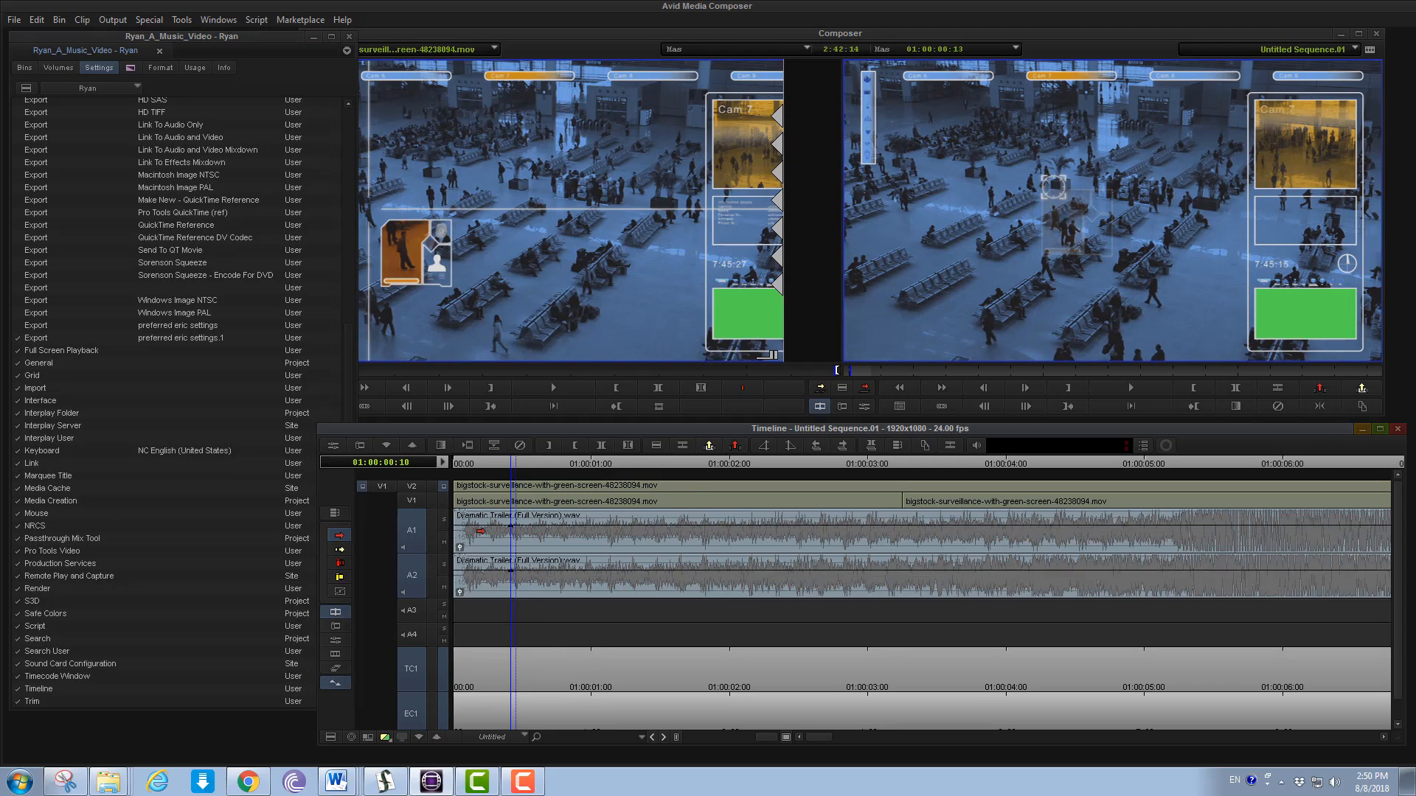
pyautogui.hotkey('ctrl', 'z')
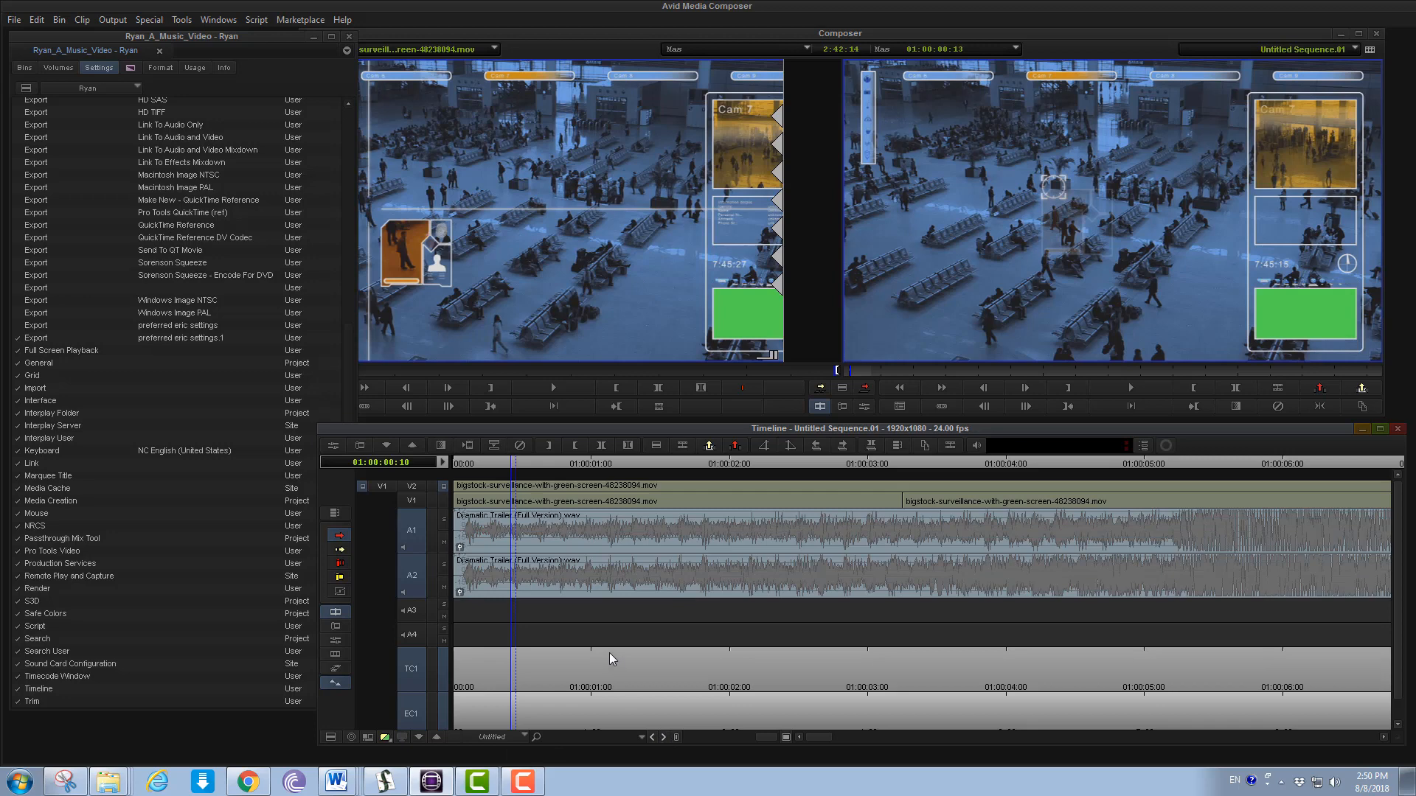
# Add volume keyframes to the clips on A1 and A2 at 01:00:00:04
pyautogui.moveTo(496, 465)
pyautogui.mouseDown()
pyautogui.moveTo(480, 467)
pyautogui.moveTo(523, 469)
pyautogui.moveTo(478, 469)
pyautogui.mouseUp()
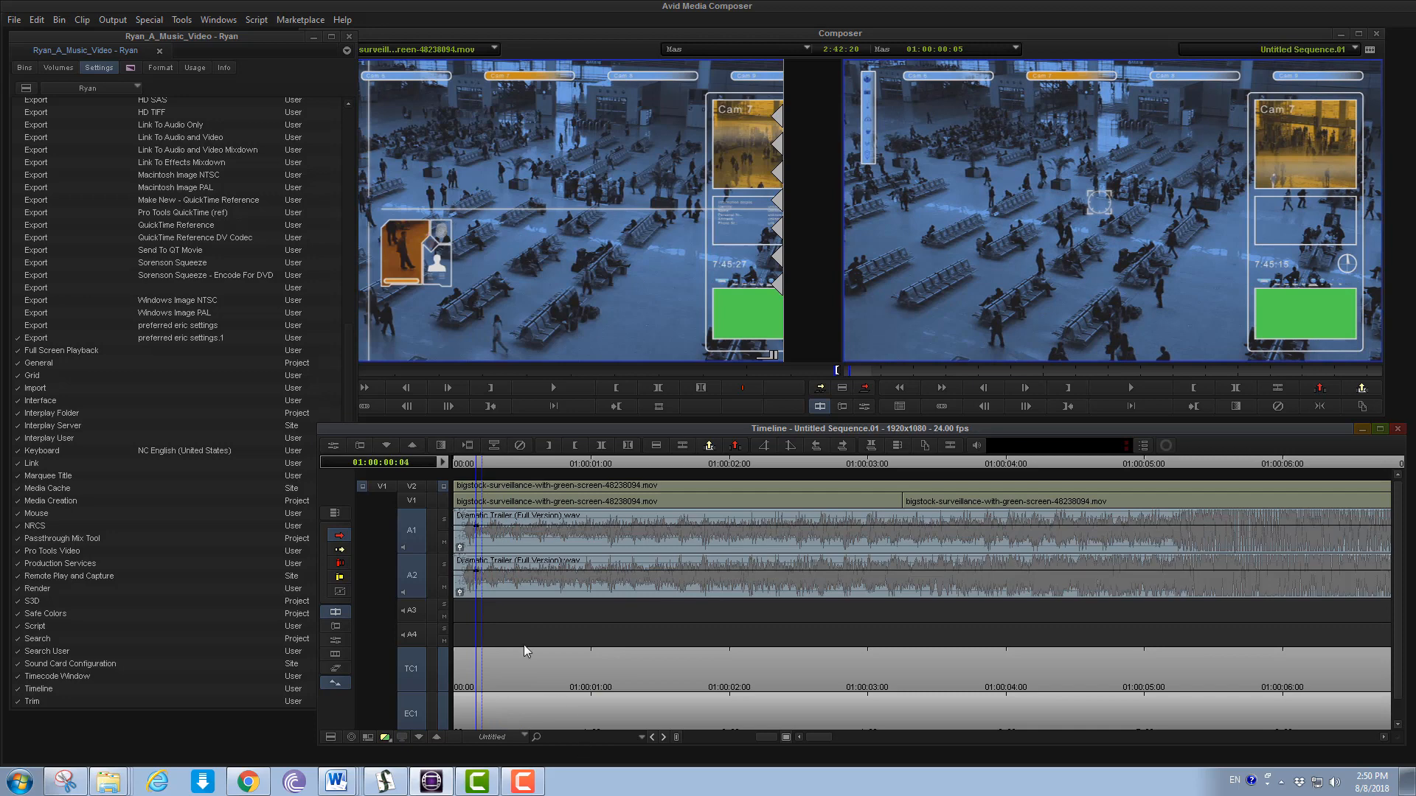
pyautogui.moveTo(477, 572); pyautogui.dragTo(479, 584)
# Review the keyboard layout again, close it, and park the playhead at 01:00:00:16
pyautogui.doubleClick(46, 452)
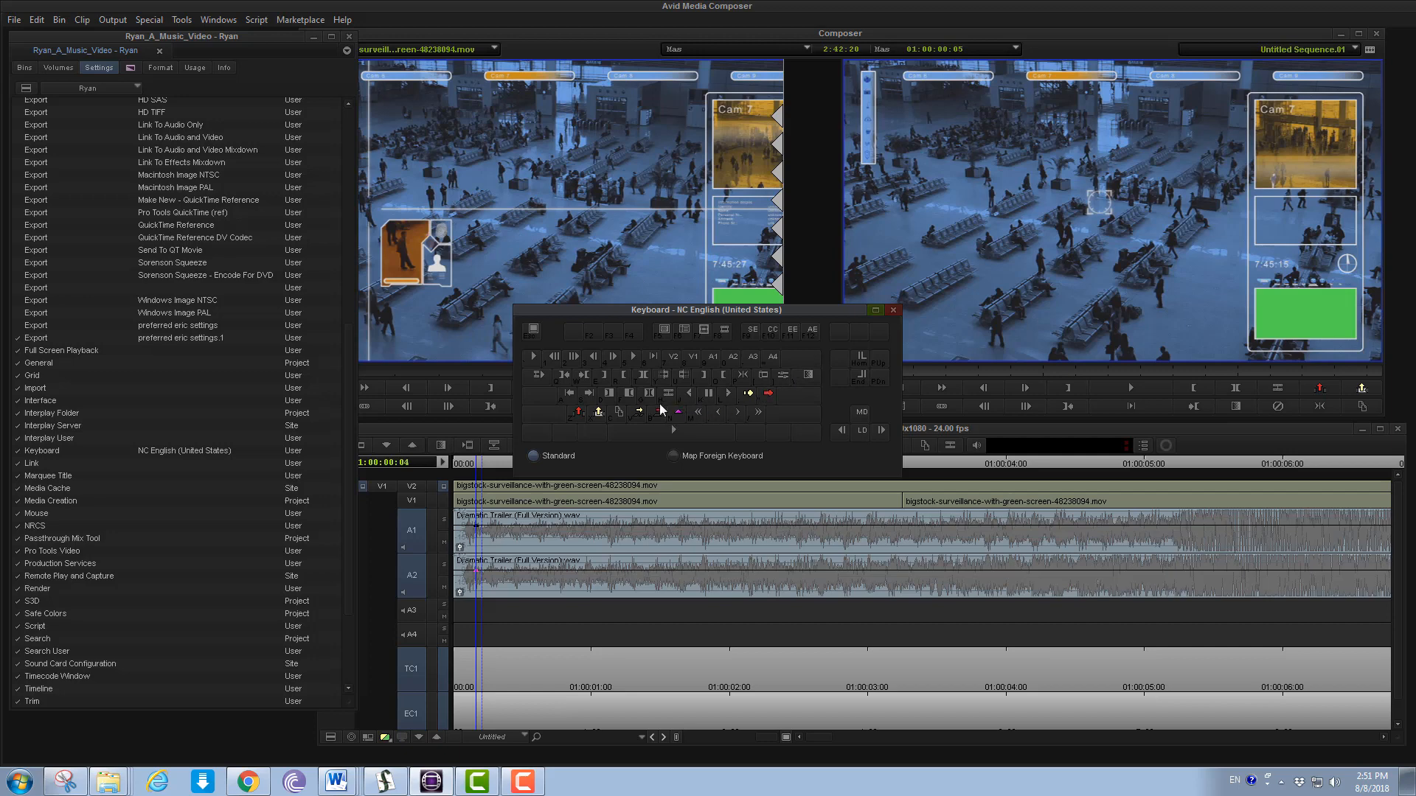
pyautogui.click(894, 310)
pyautogui.click(547, 464)
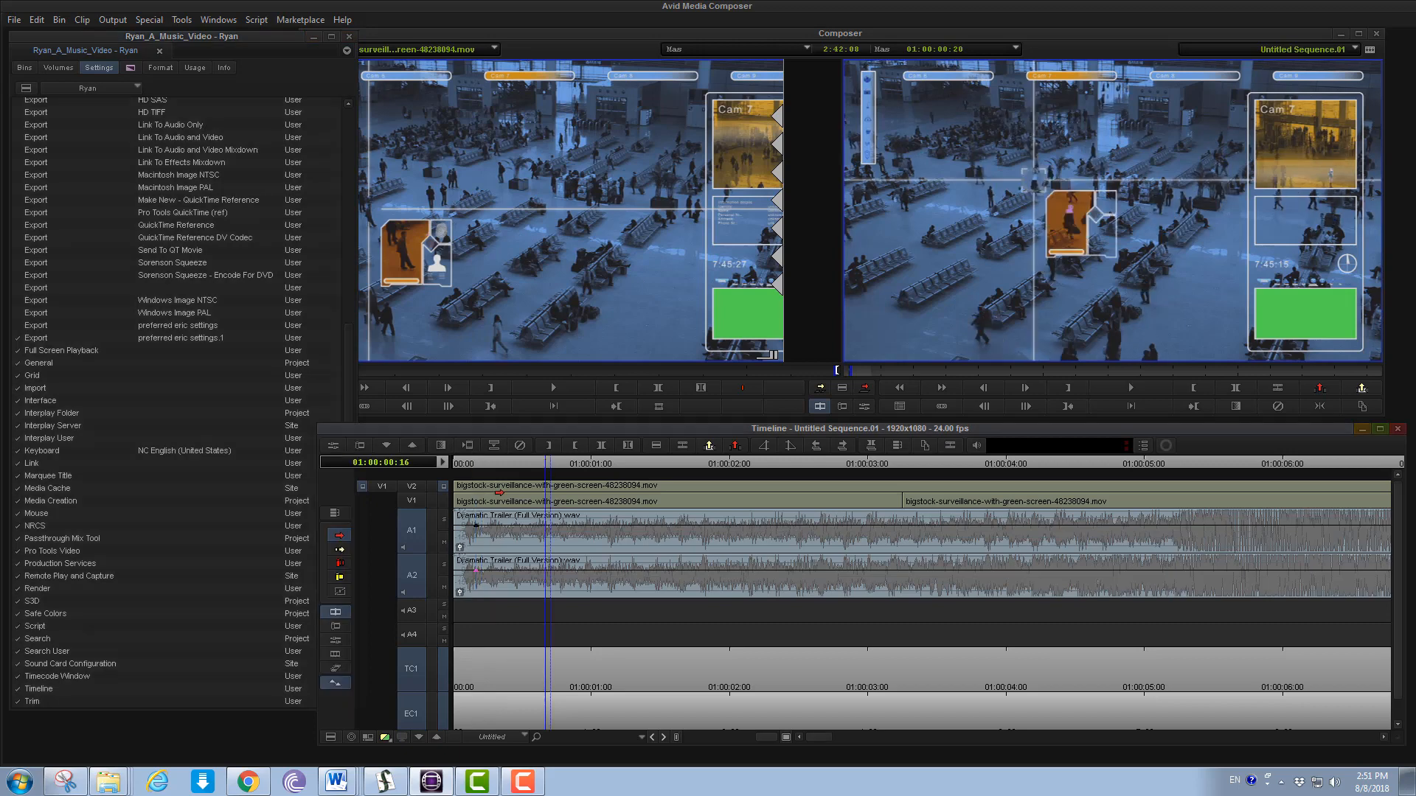
# Lower the volume keyframes at 01:00:00:04 on both A1 and A2 to reduce the clips' level
pyautogui.moveTo(477, 535); pyautogui.dragTo(477, 537)
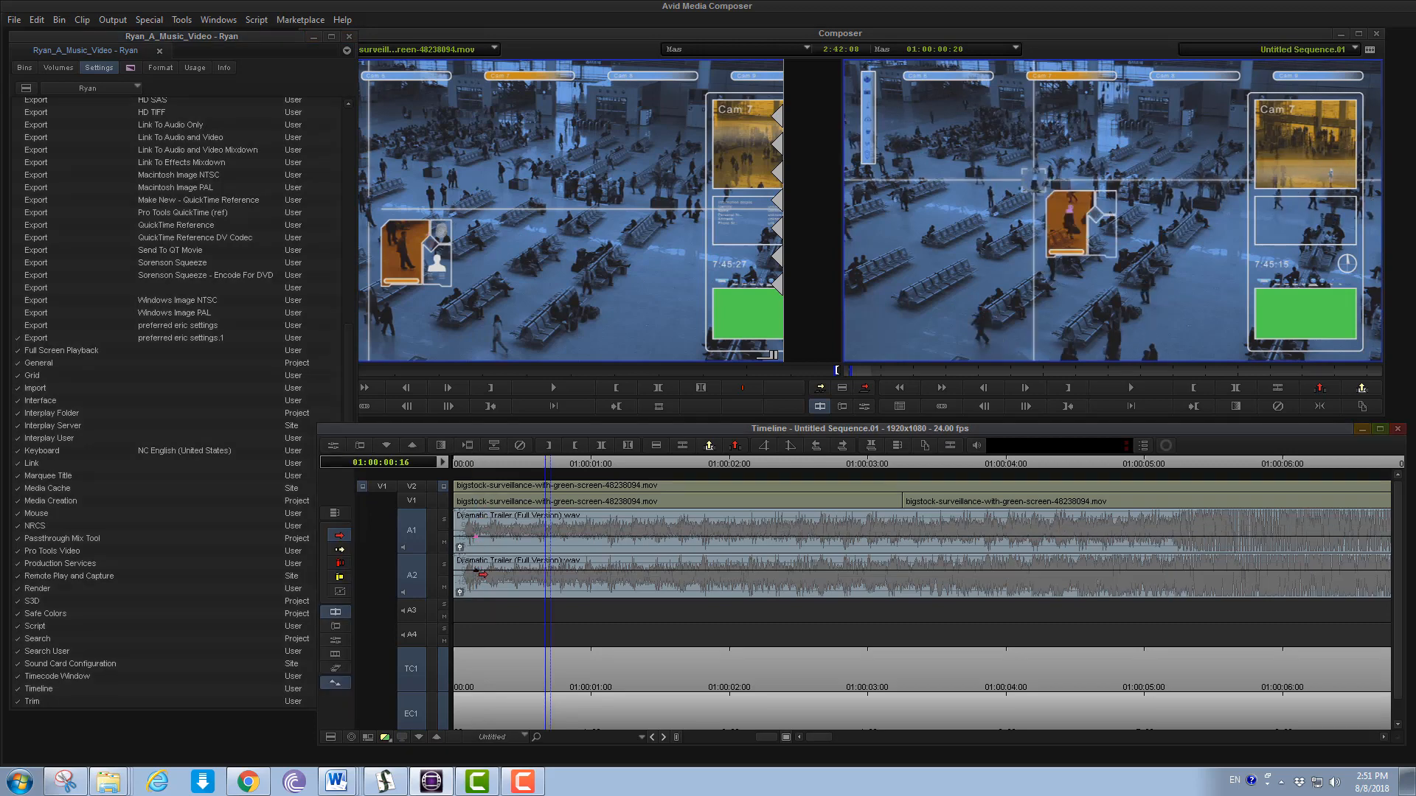
pyautogui.click(488, 528)
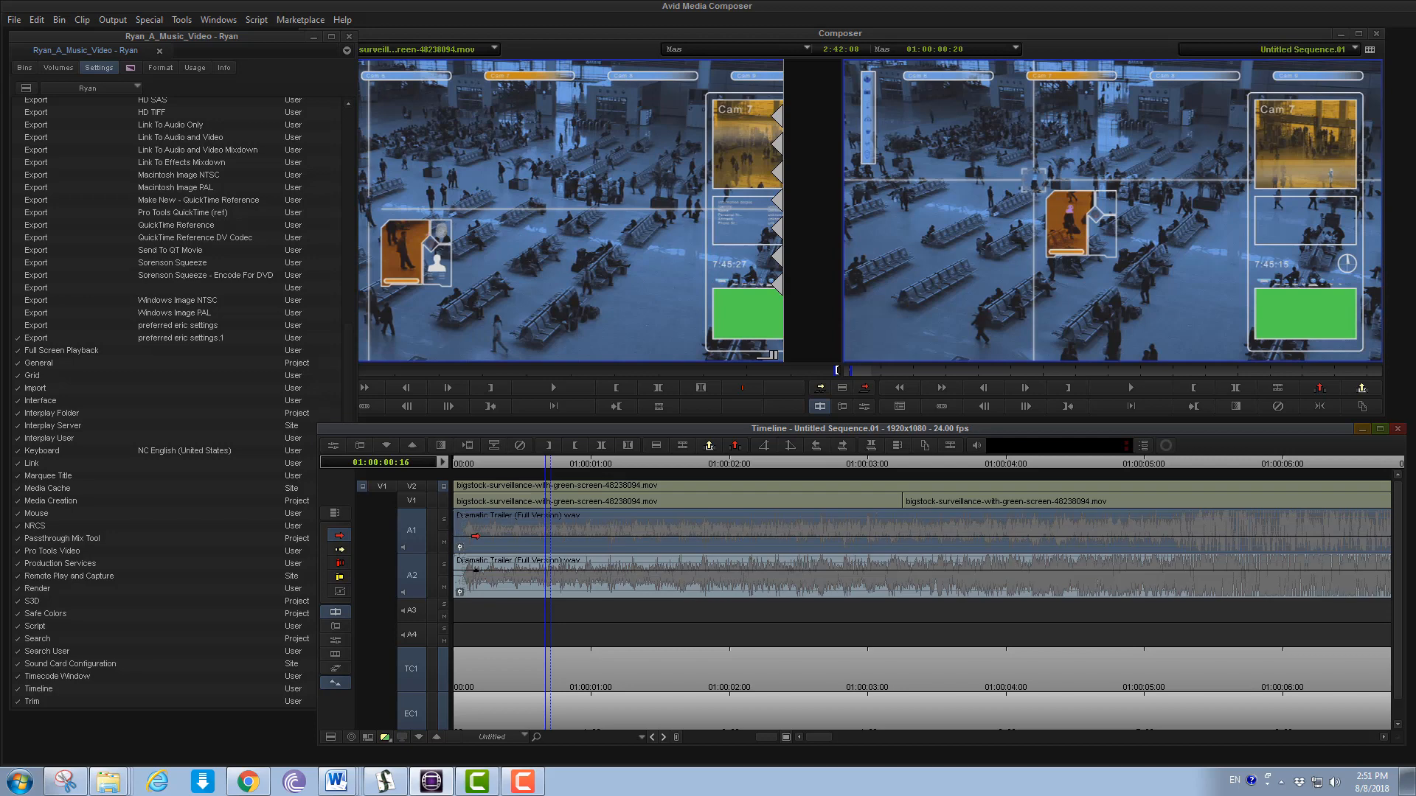
pyautogui.click(477, 539)
pyautogui.click(475, 576)
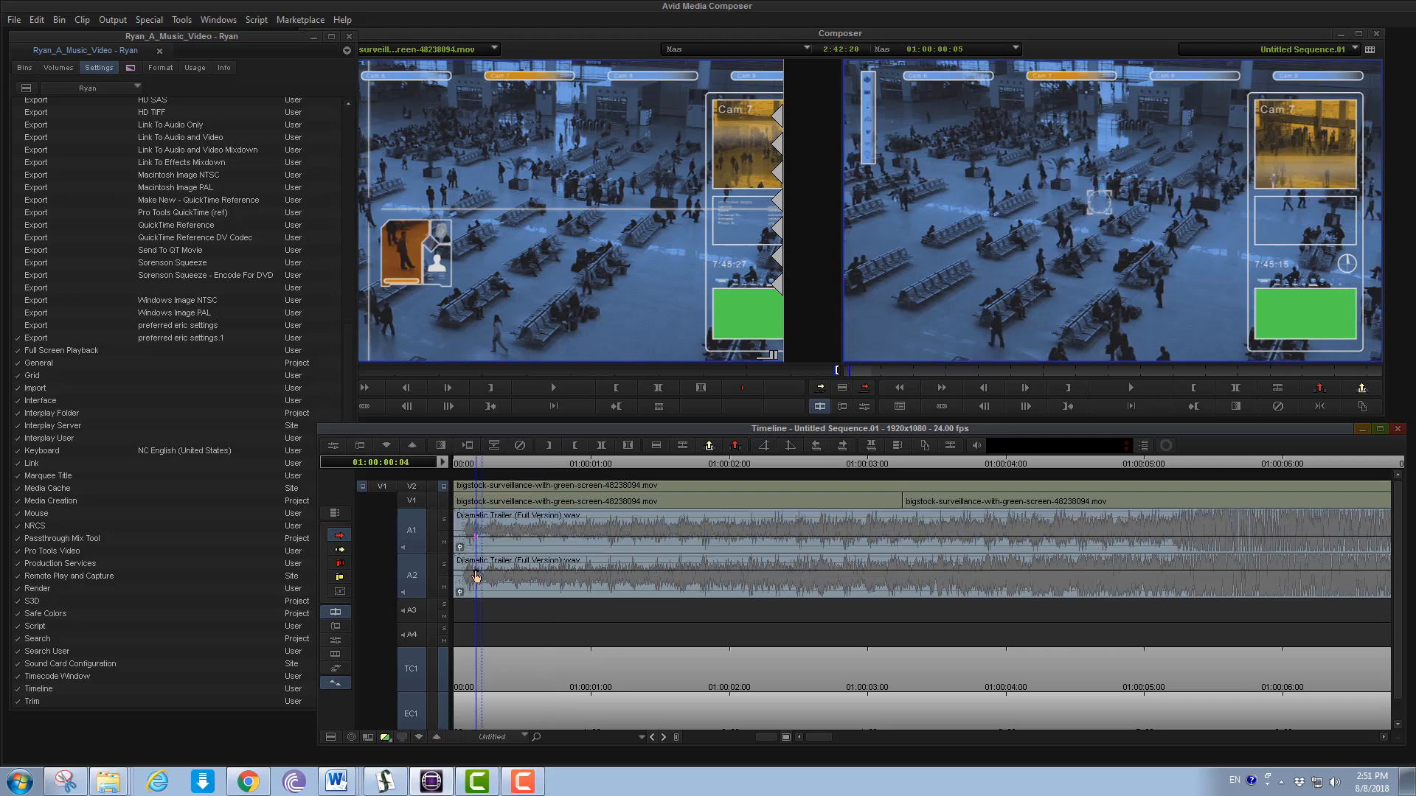
pyautogui.moveTo(476, 540); pyautogui.dragTo(478, 588)
pyautogui.click(488, 567)
# Add second volume keyframes on A1 and A2 at 01:00:03:08 and raise them together to build a fade-in
pyautogui.press('space')
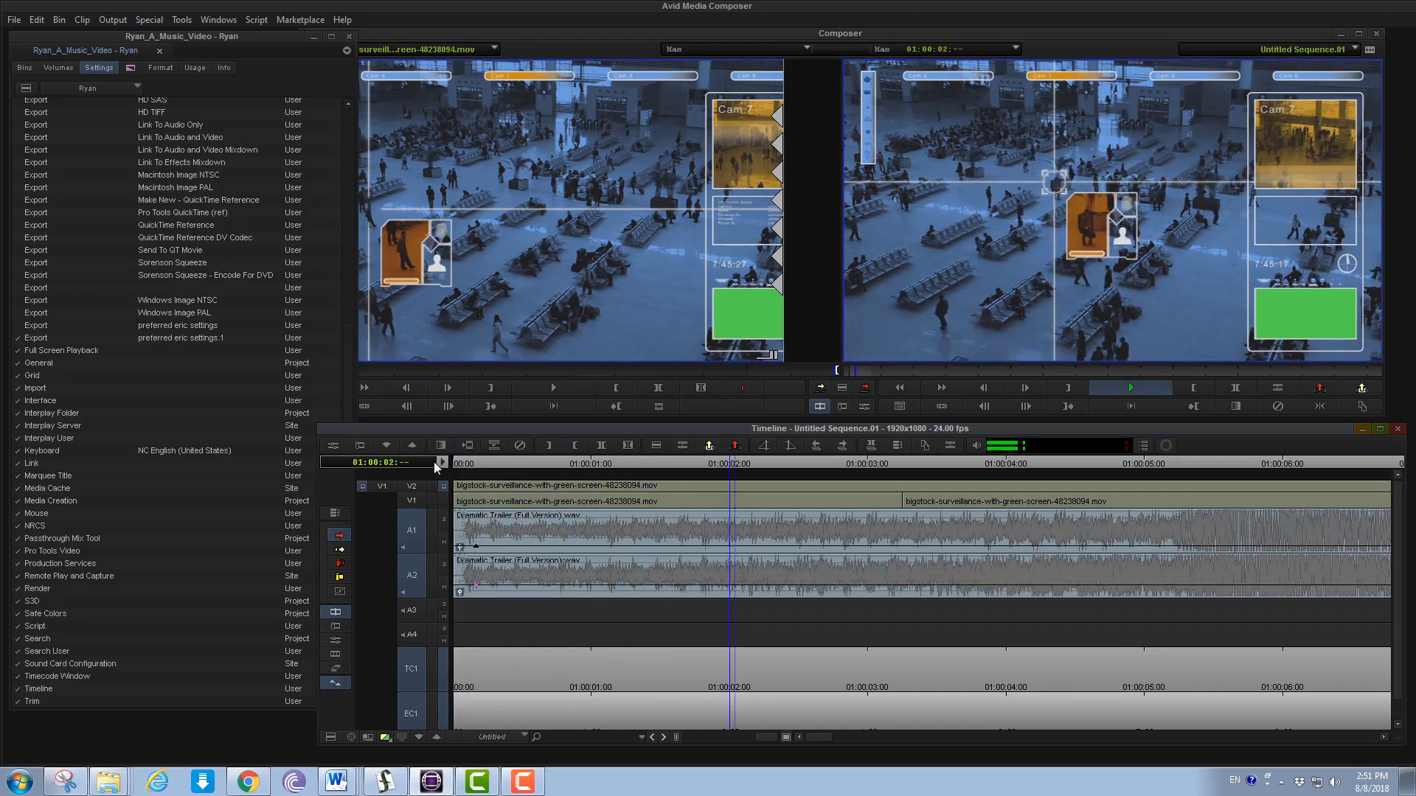
pyautogui.press('space')
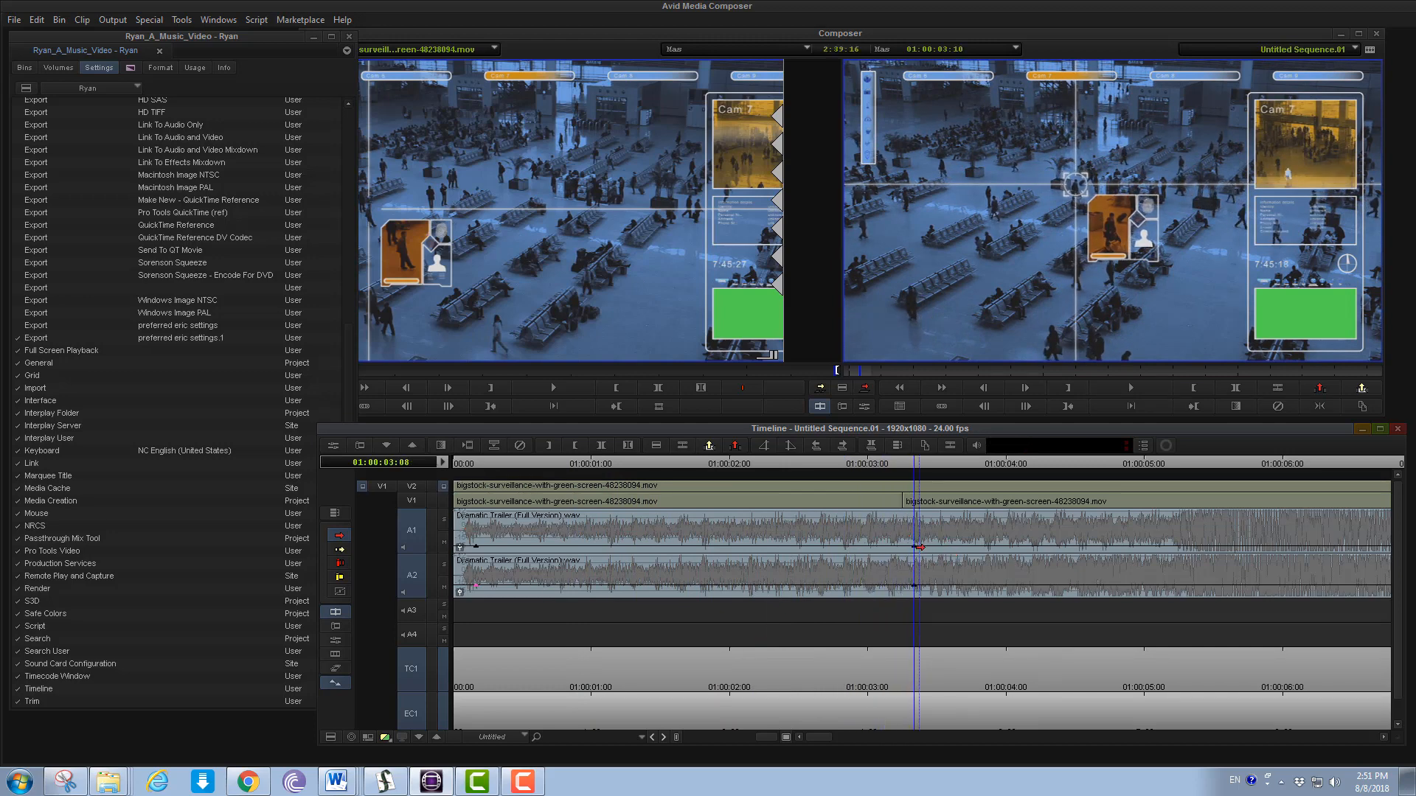
pyautogui.click(409, 569)
pyautogui.click(418, 530)
pyautogui.click(416, 570)
pyautogui.click(420, 530)
pyautogui.moveTo(913, 590); pyautogui.dragTo(916, 571)
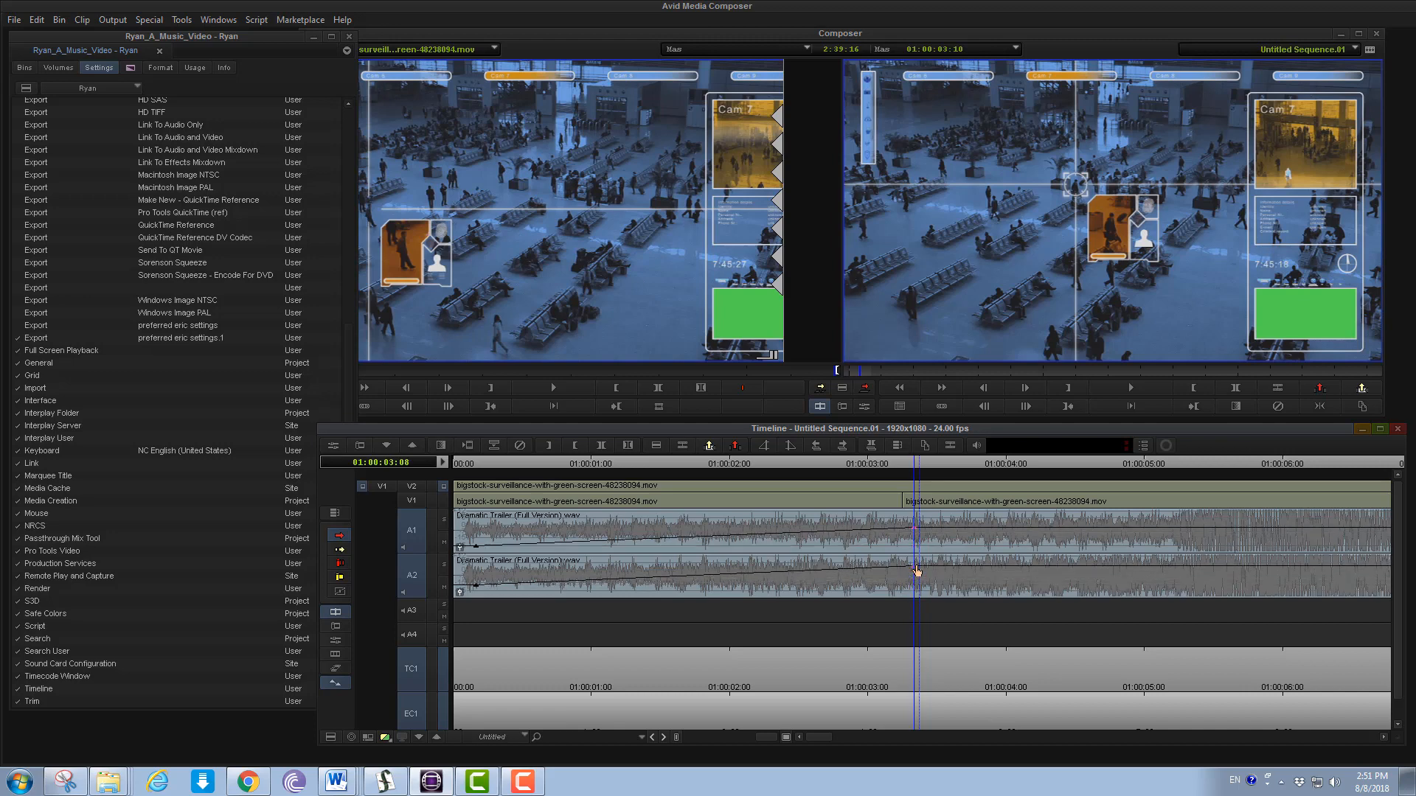
# Lower the first volume keyframes on A1 and A2 to the bottom and move them to the clips' start at 01:00:00:00
pyautogui.click(476, 550)
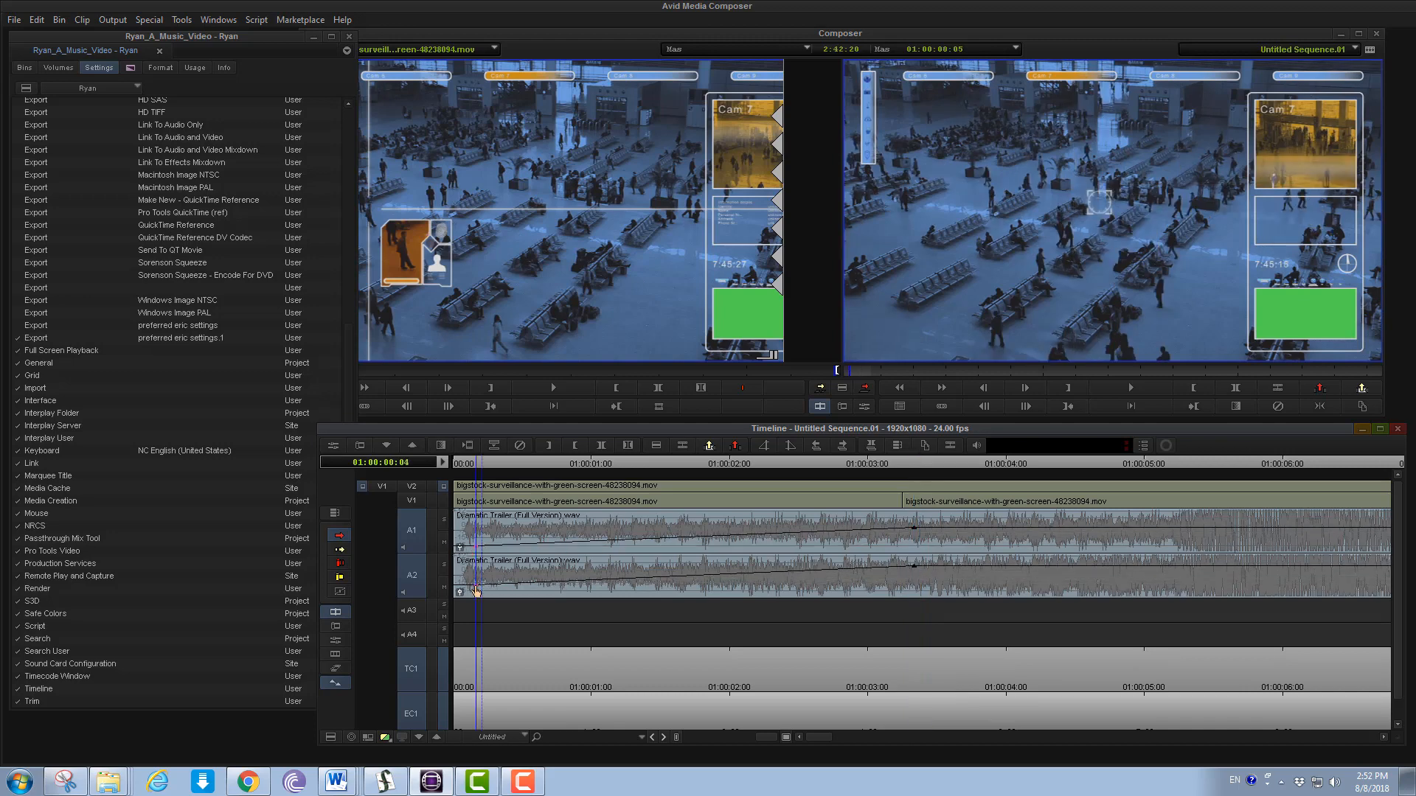
pyautogui.moveTo(475, 590); pyautogui.dragTo(477, 610)
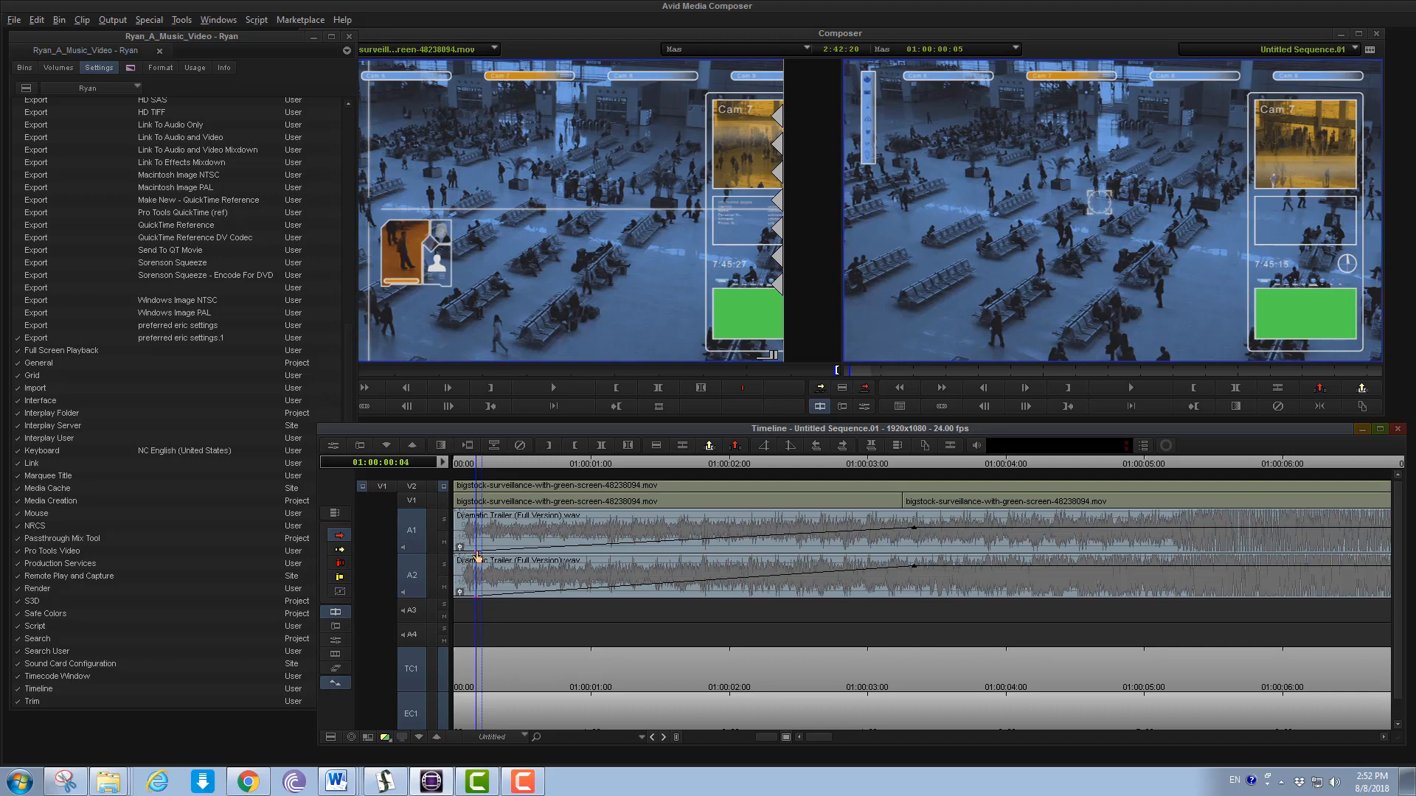
pyautogui.moveTo(478, 556)
pyautogui.mouseDown()
pyautogui.moveTo(456, 560)
pyautogui.moveTo(762, 561)
pyautogui.moveTo(457, 561)
pyautogui.mouseUp()
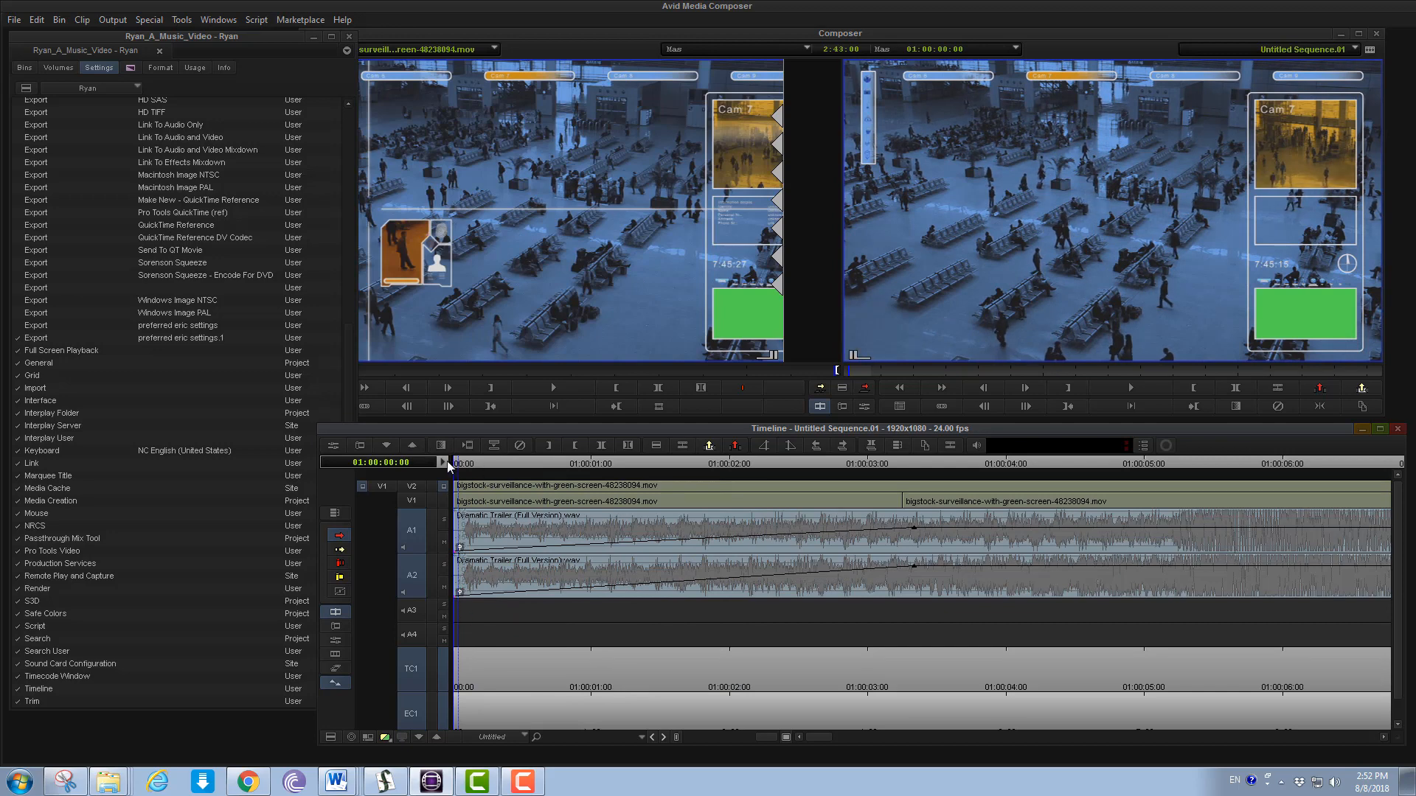
# Lower the volume keyframes at 01:00:03:08 on A1 and A2 together so the fade-in ends at a quieter level
pyautogui.click(916, 532)
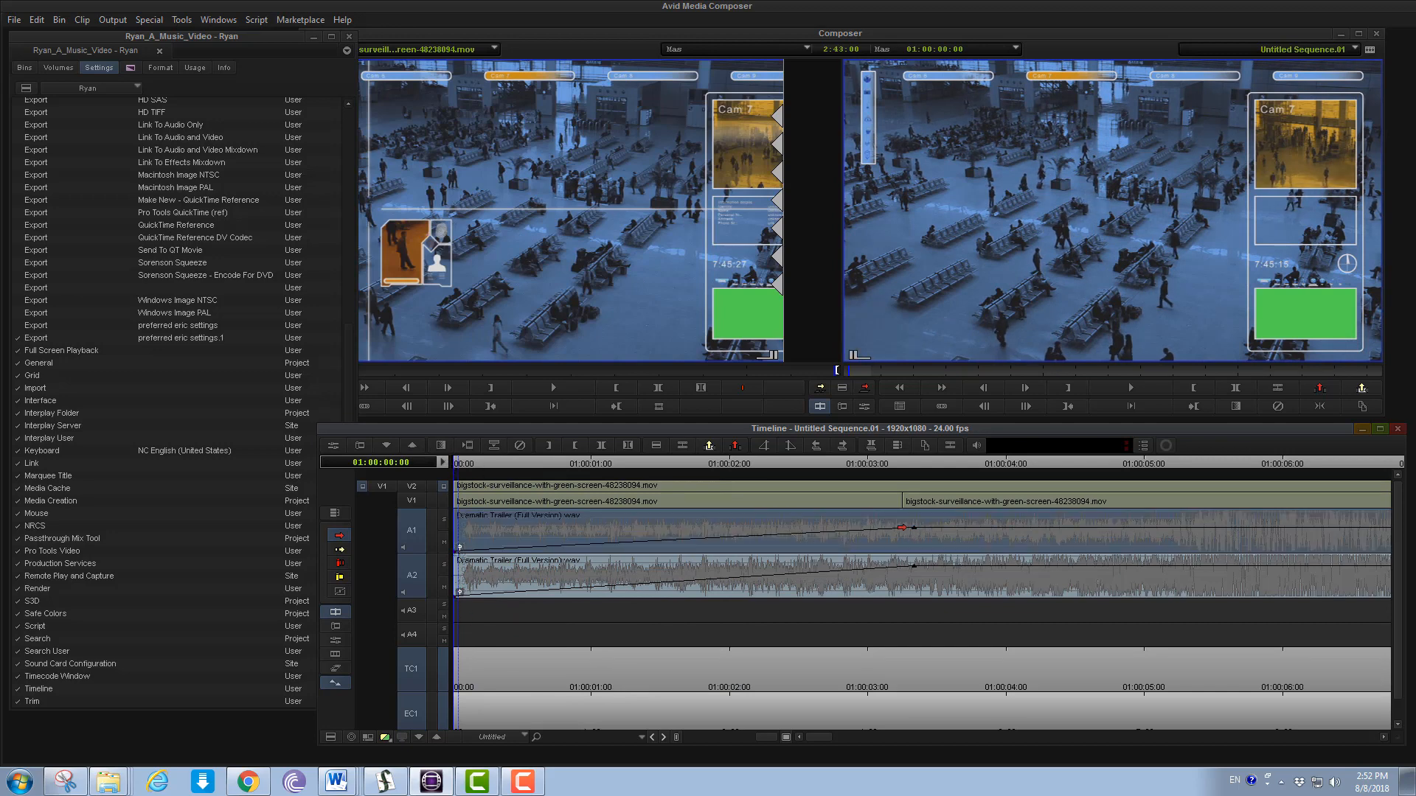
pyautogui.click(915, 534)
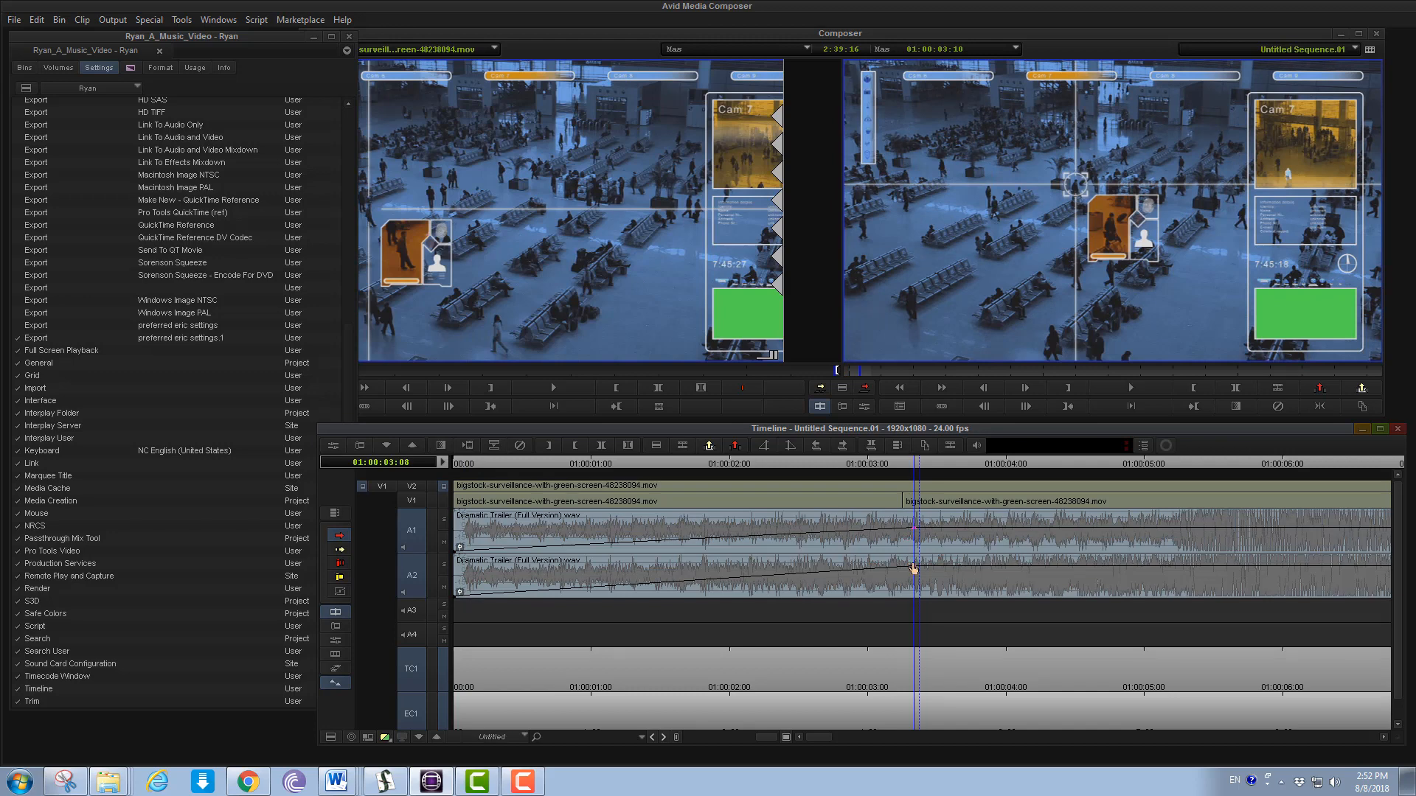
pyautogui.moveTo(912, 569); pyautogui.dragTo(914, 587)
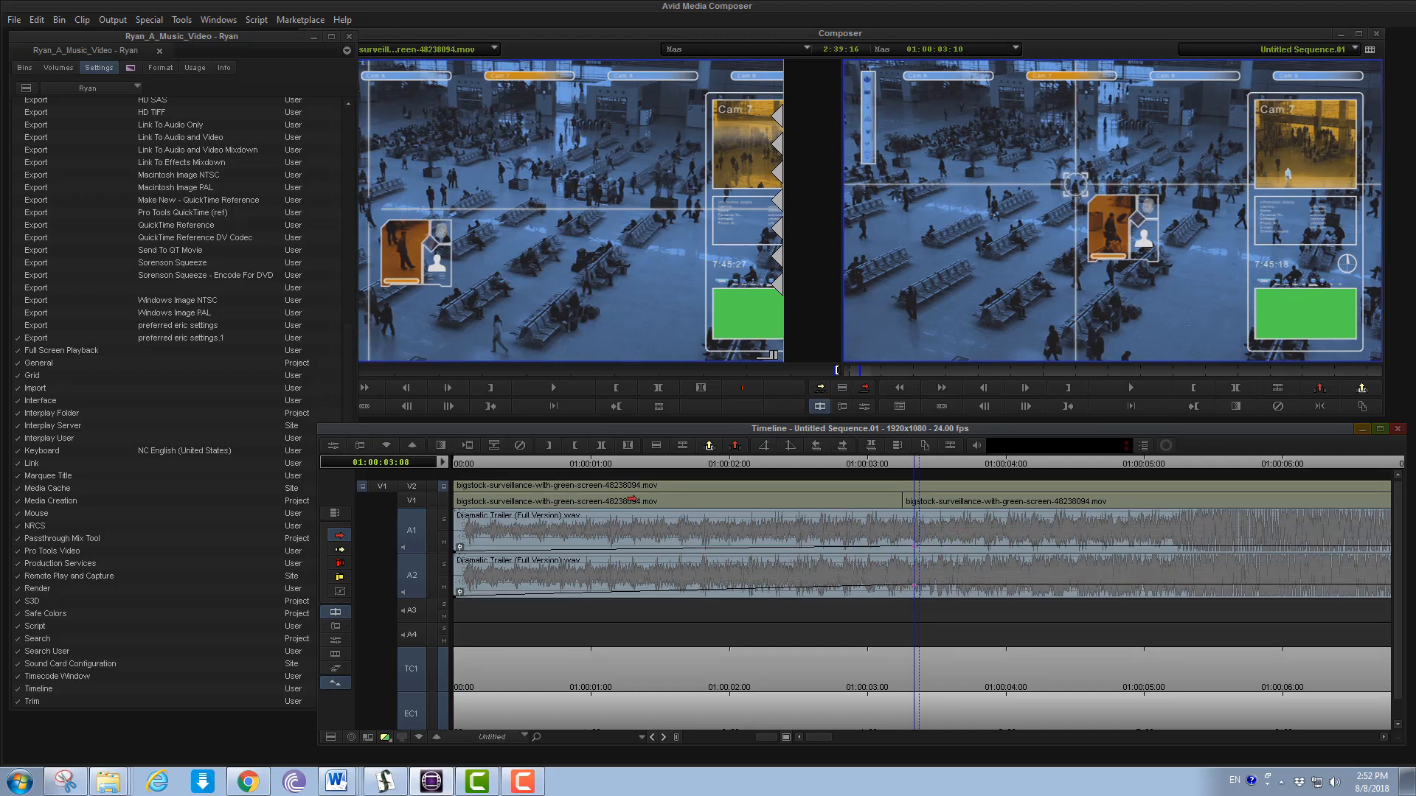
# Play the sequence from 01:00:00:00 to listen to the volume fade-in on A1 and A2
pyautogui.moveTo(769, 737)
pyautogui.mouseDown()
pyautogui.moveTo(732, 736)
pyautogui.moveTo(754, 738)
pyautogui.mouseUp()
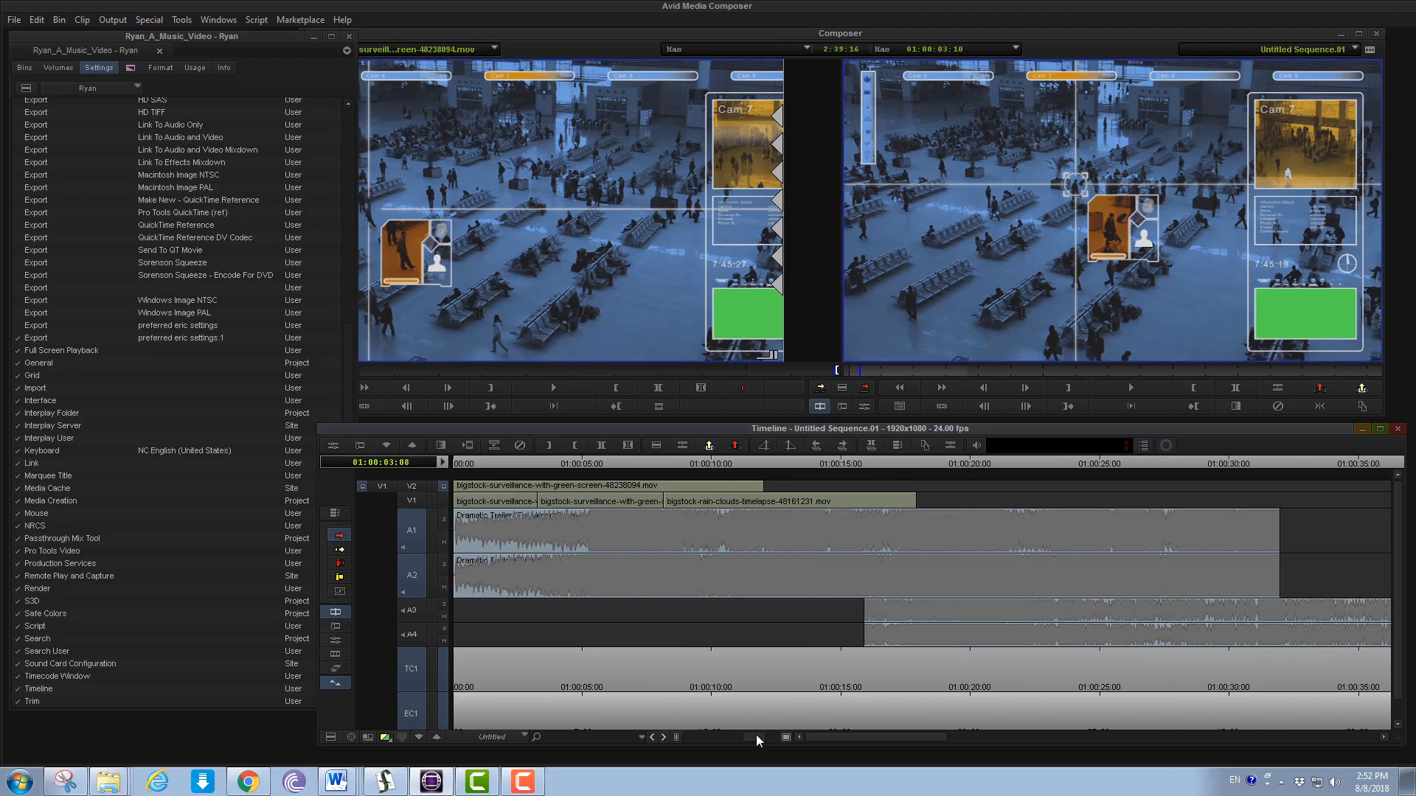
pyautogui.moveTo(510, 466); pyautogui.dragTo(428, 466)
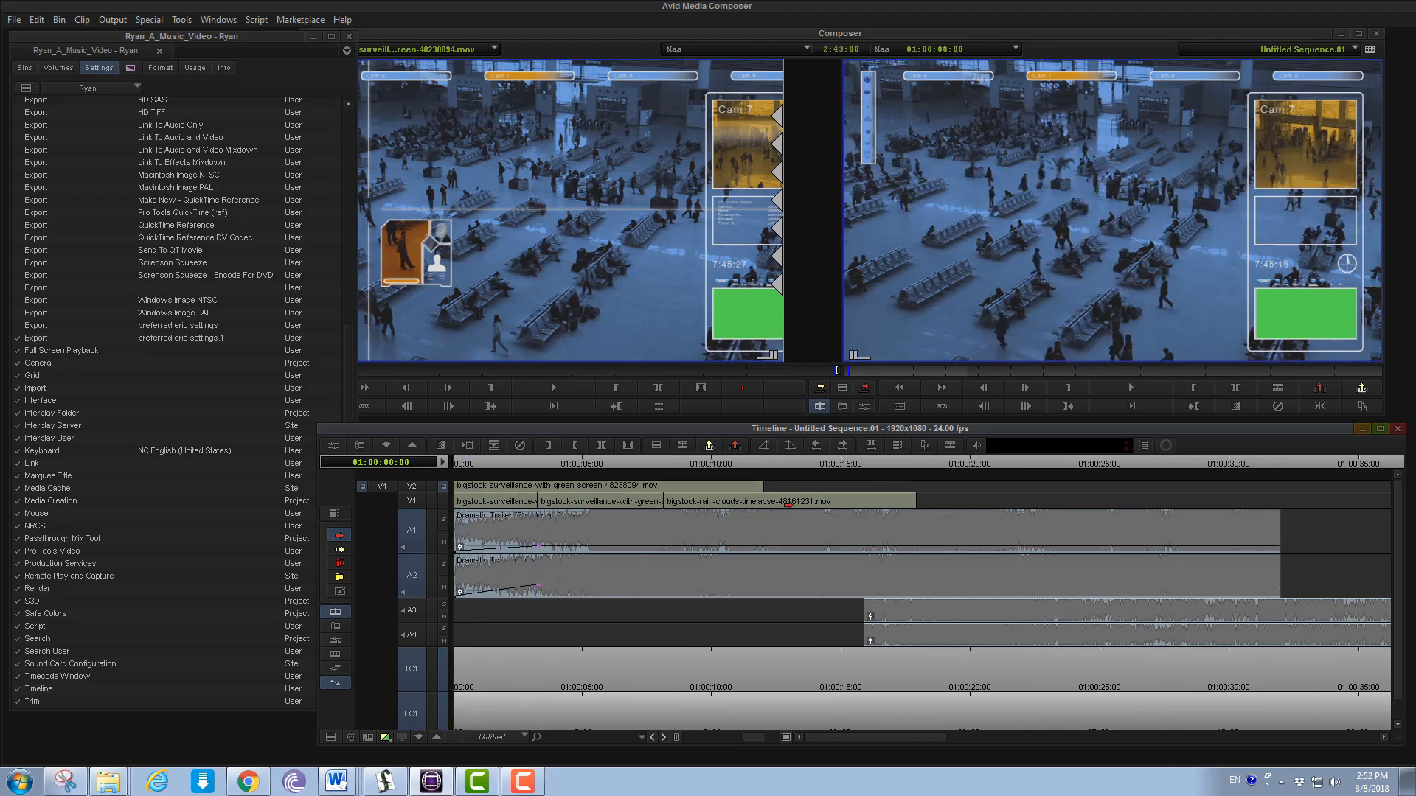
pyautogui.press('space')
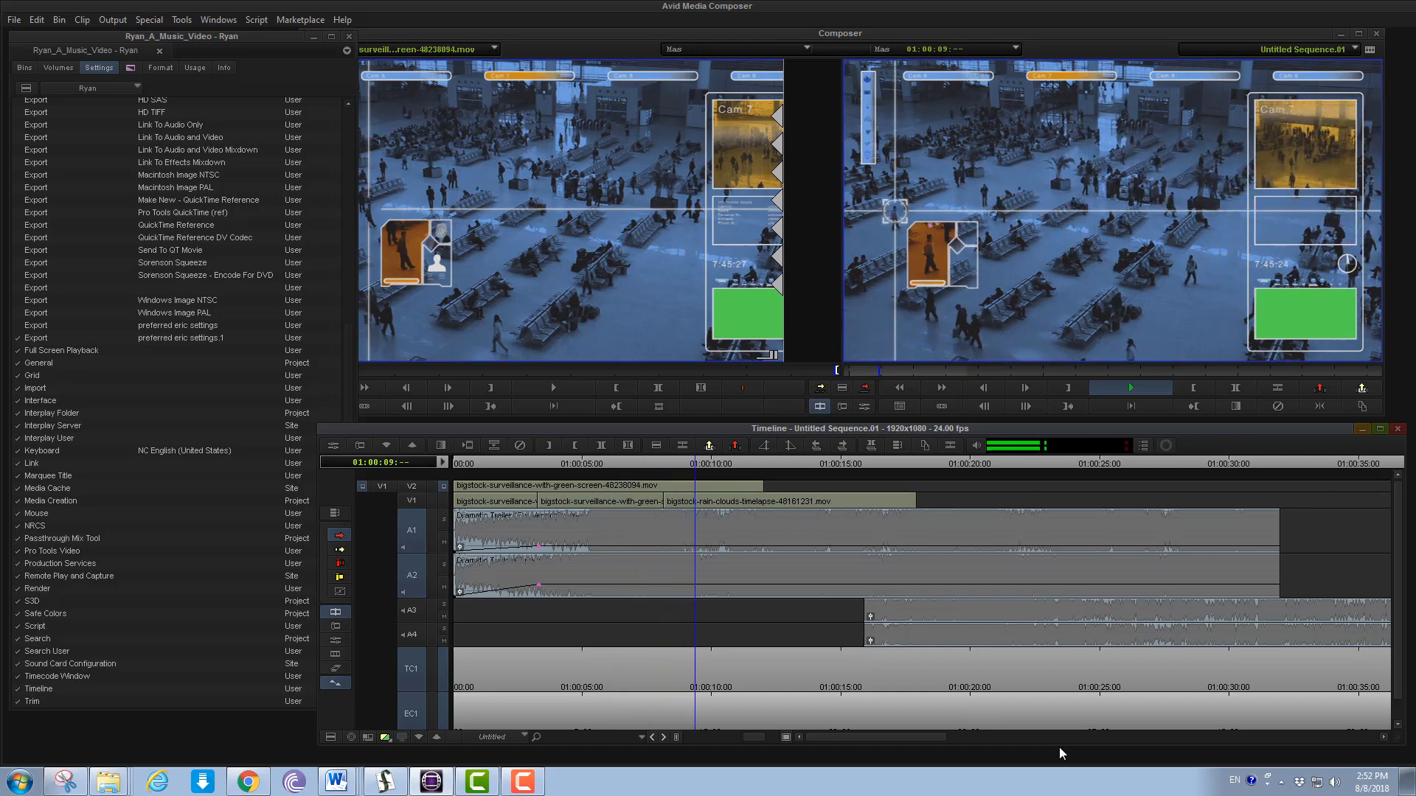
pyautogui.press('space')
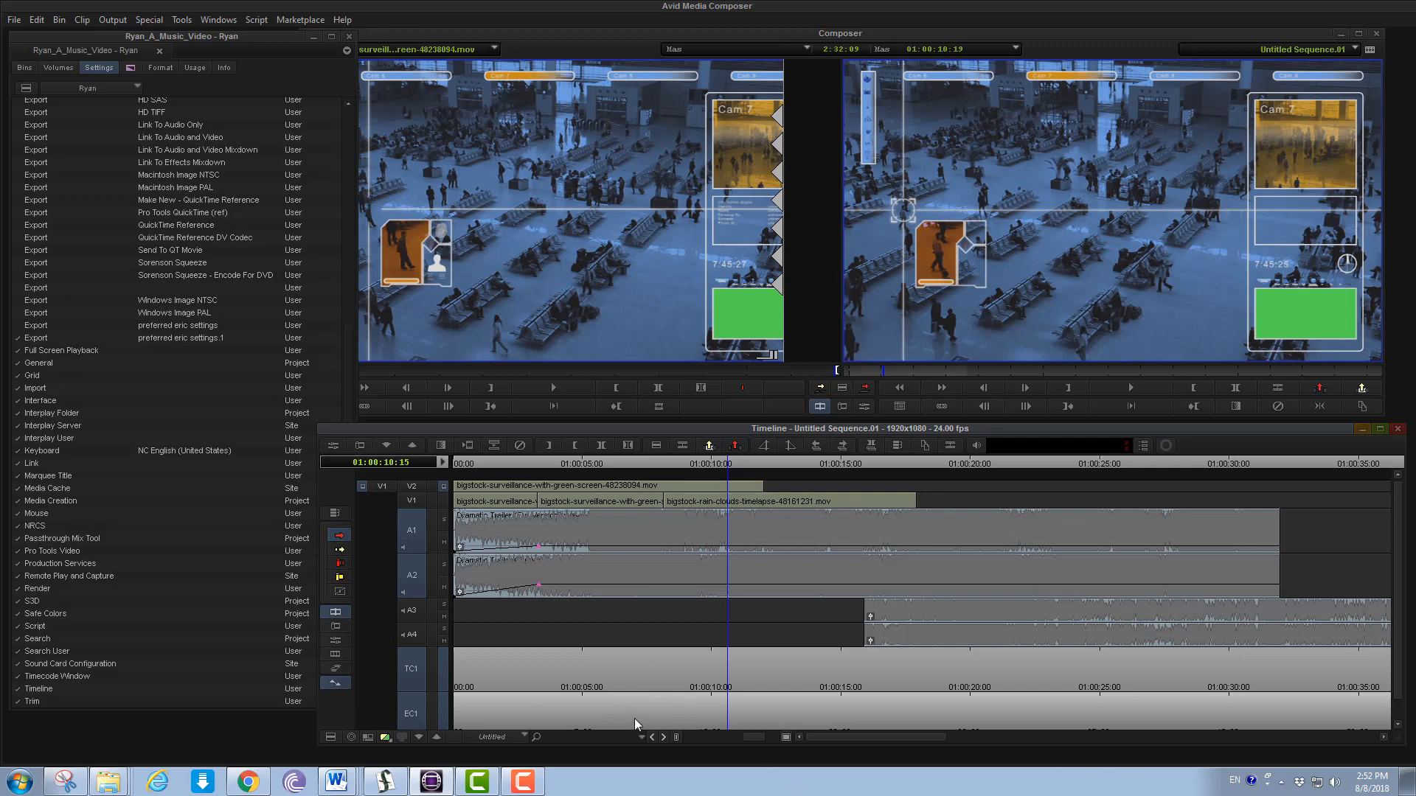
# Open the Audio Tool, play the sequence from about two seconds in to monitor its audio levels, and close the meters
pyautogui.click(182, 20)
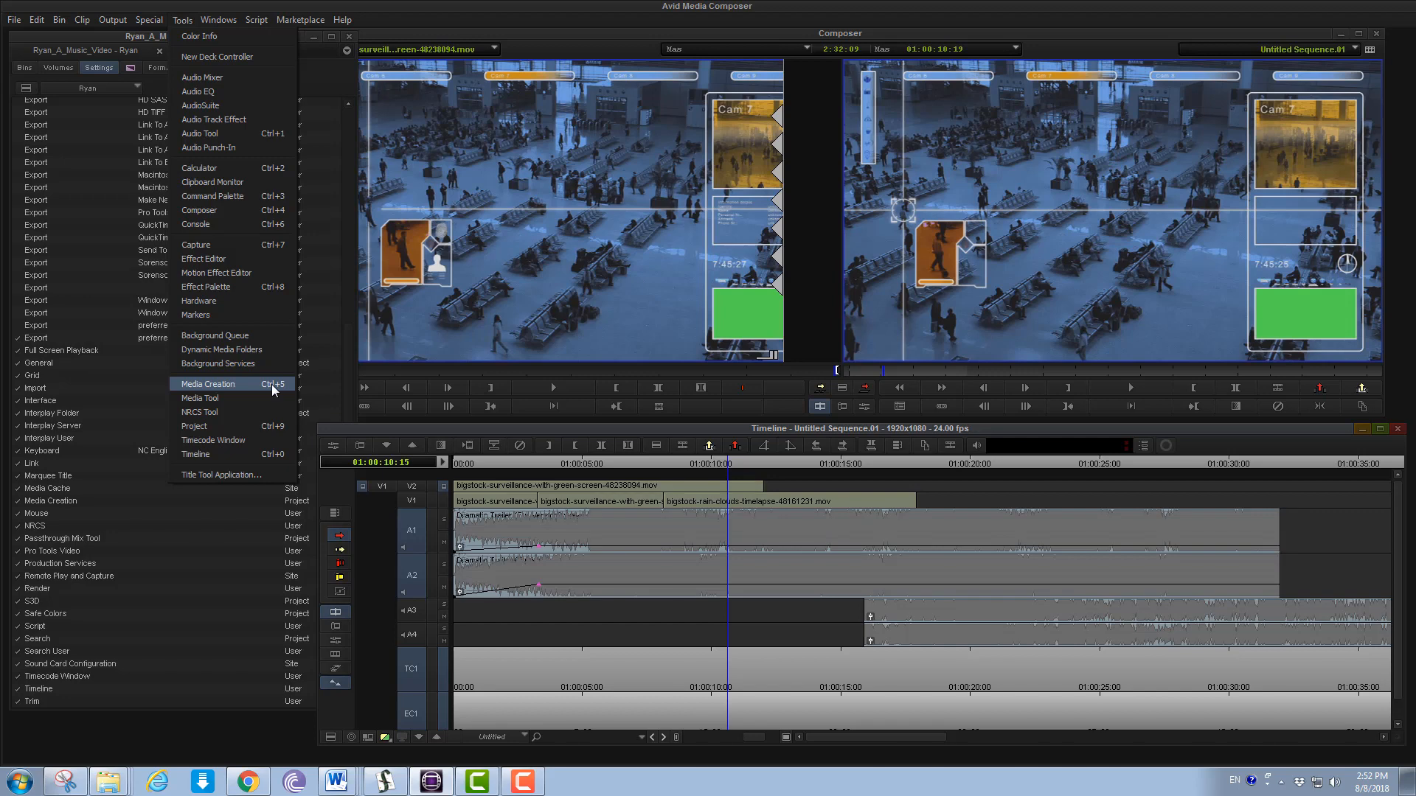
pyautogui.click(246, 134)
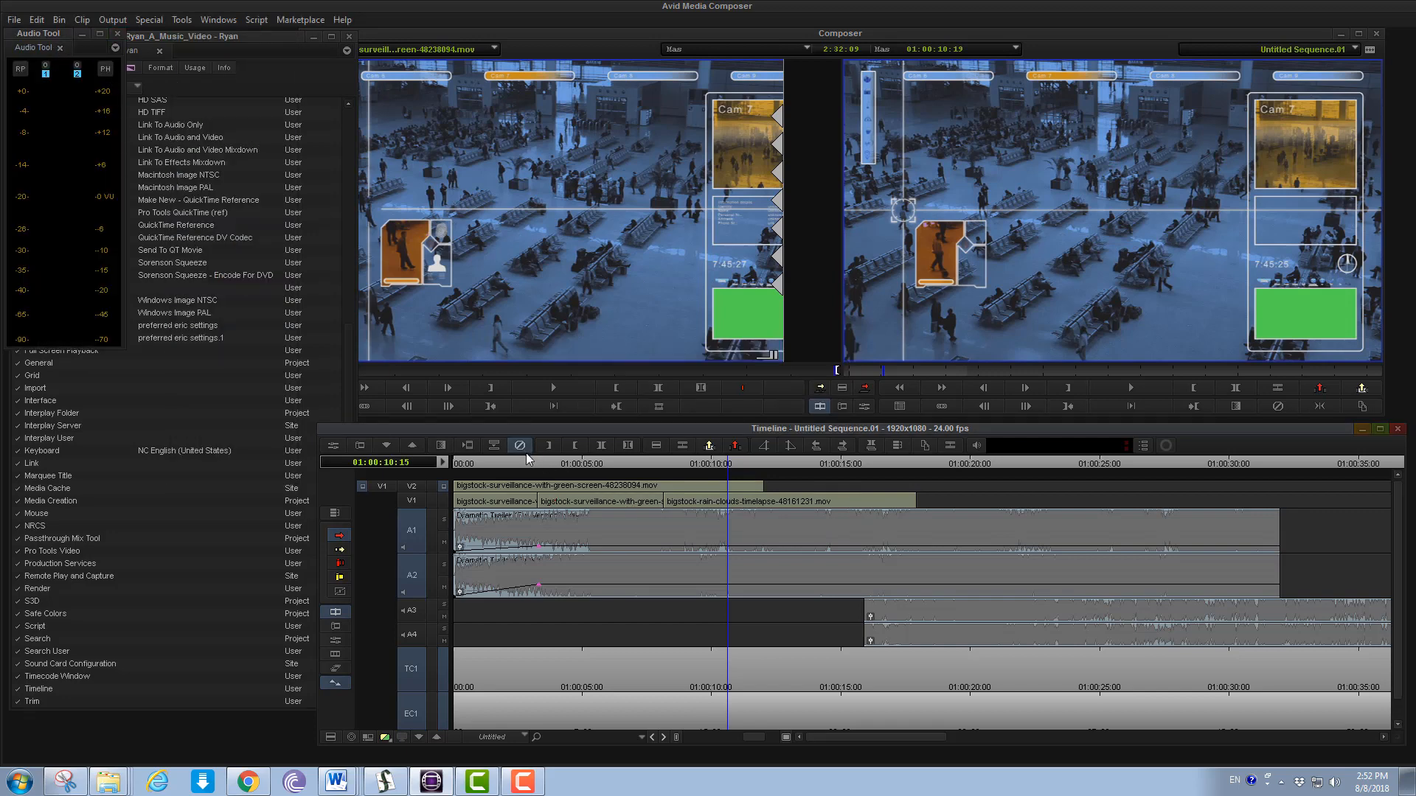
pyautogui.click(506, 463)
pyautogui.press('space')
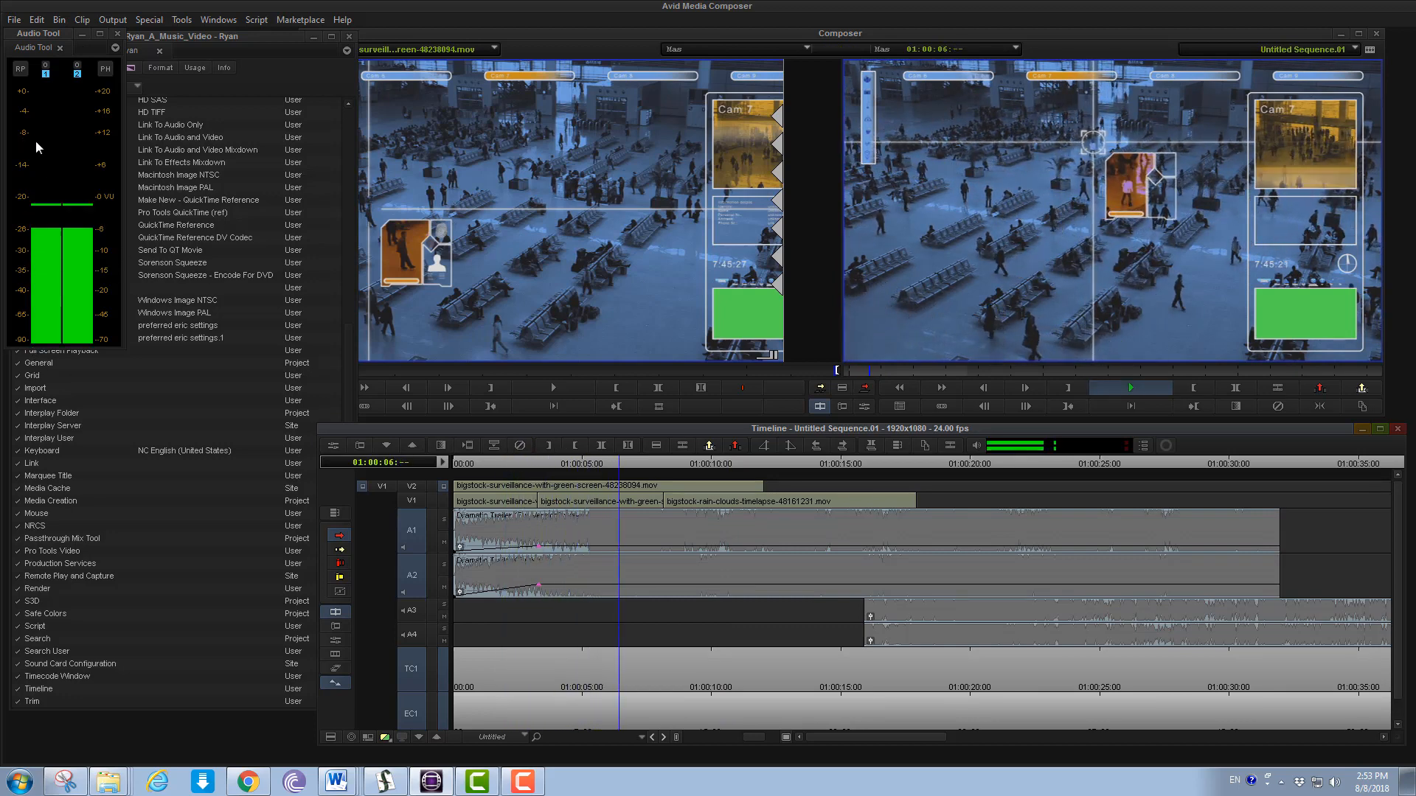
pyautogui.press('space')
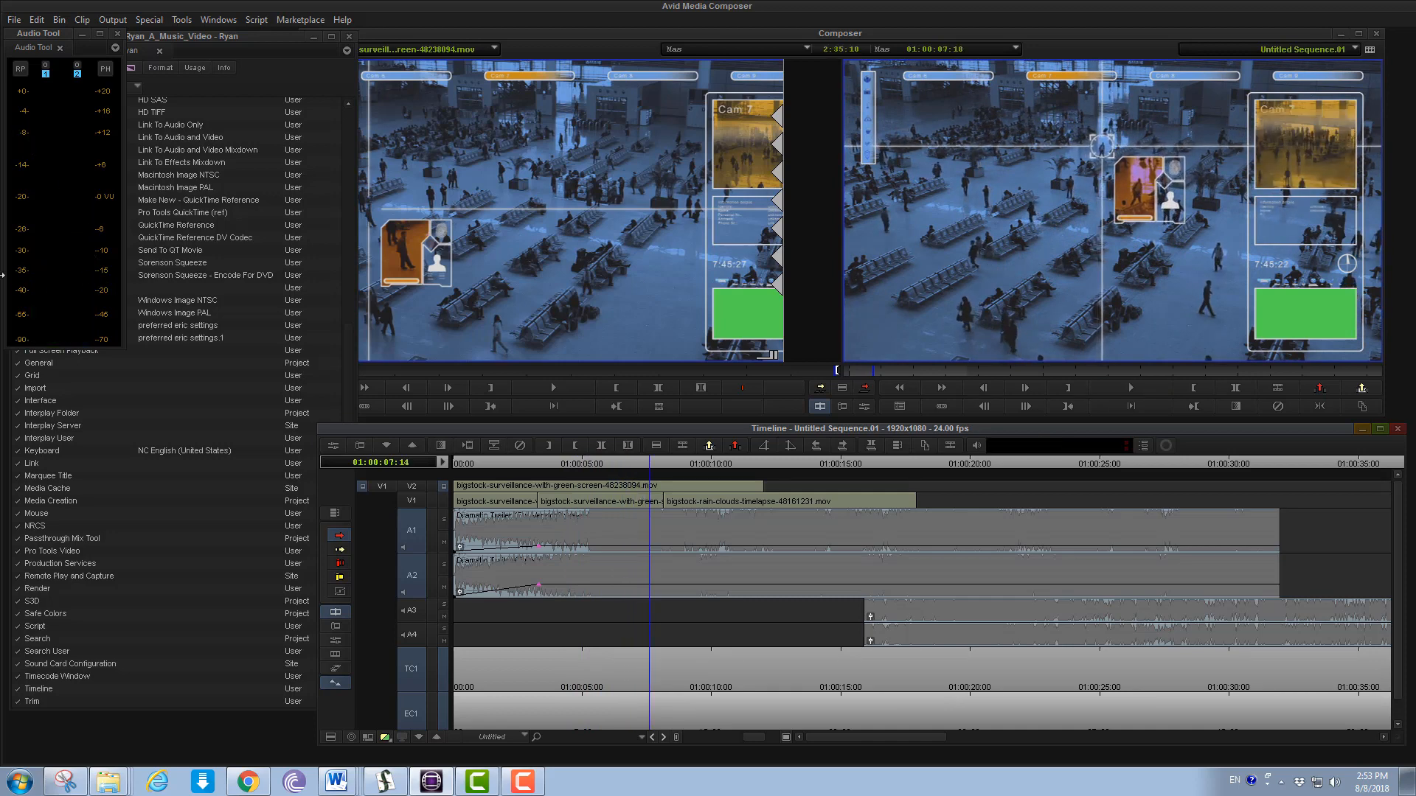
pyautogui.click(118, 33)
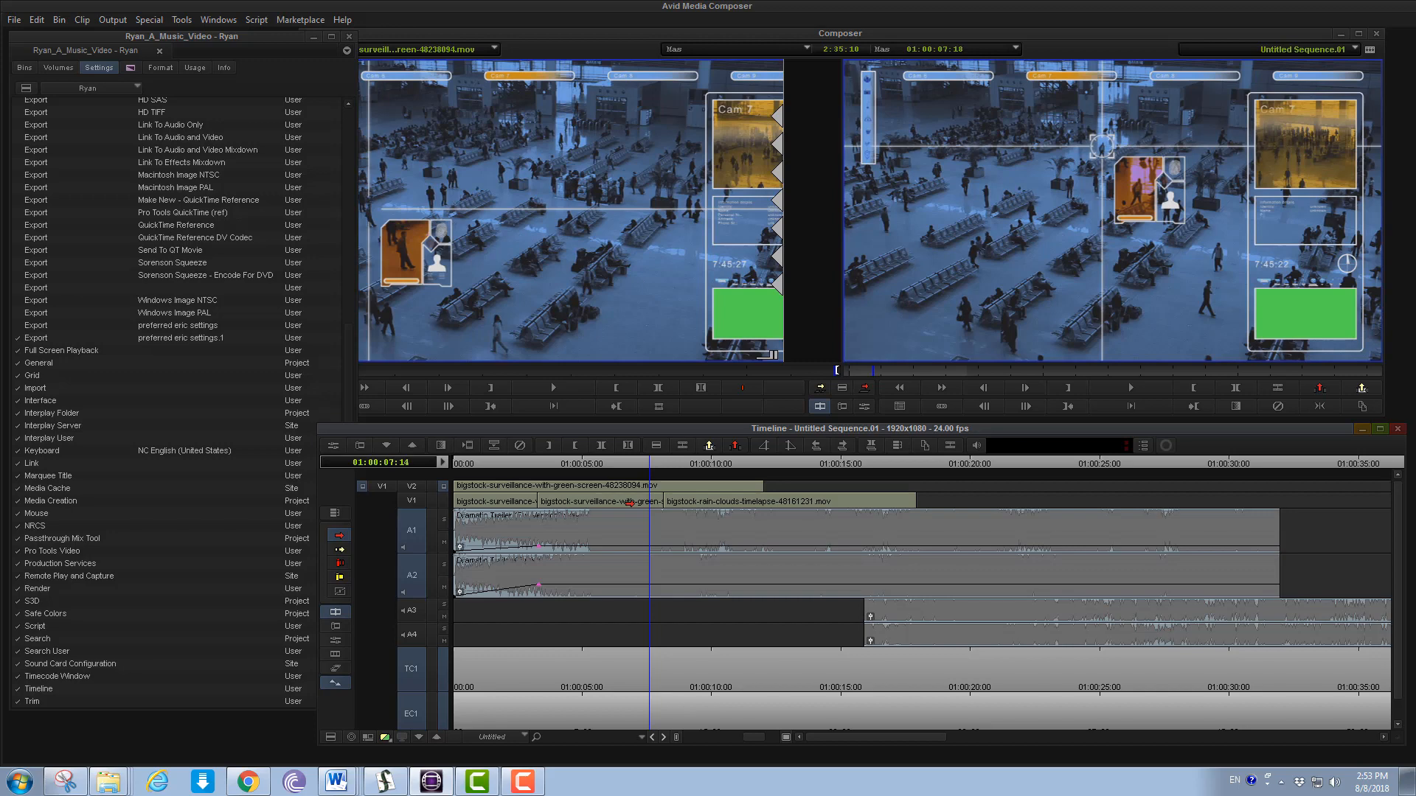
pyautogui.moveTo(508, 462); pyautogui.dragTo(472, 485)
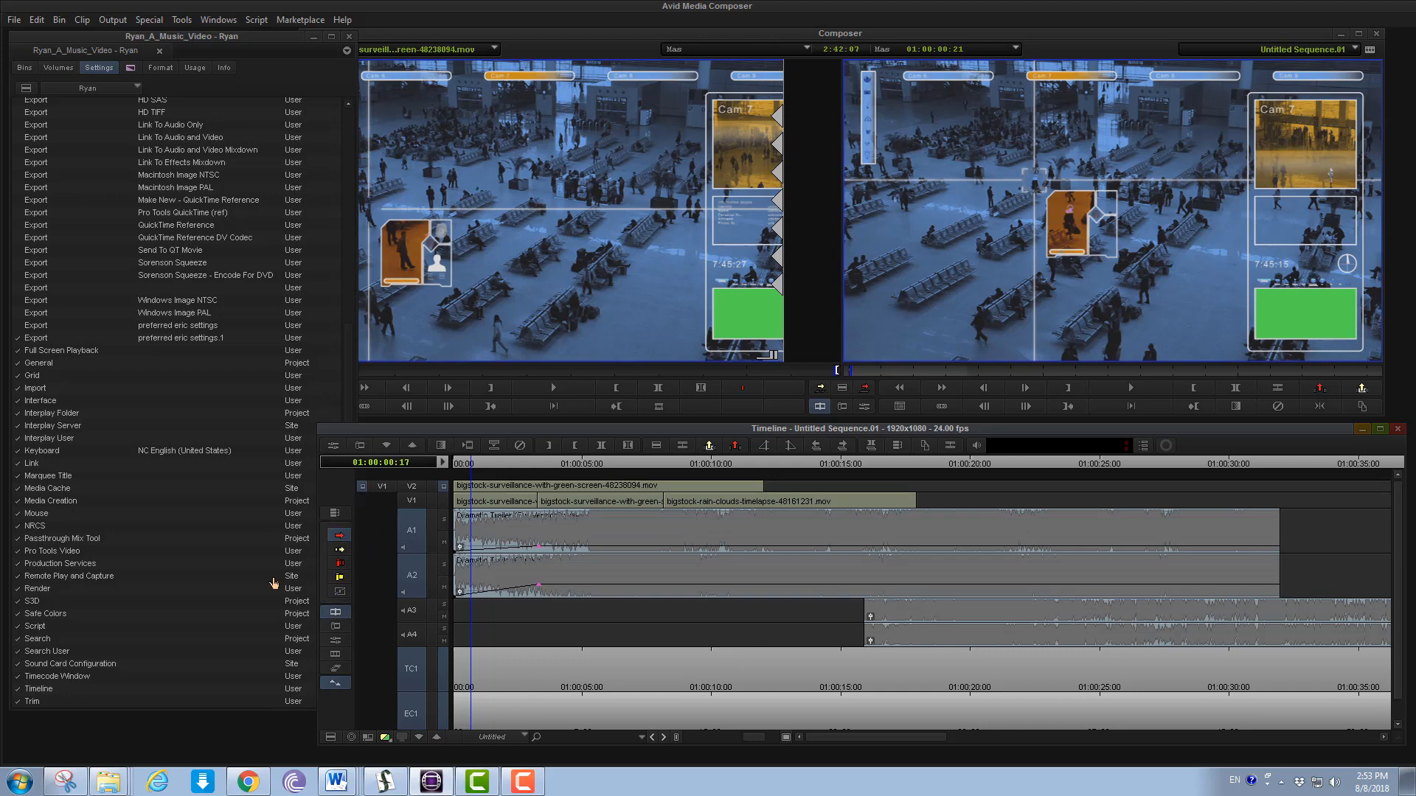
pyautogui.rightClick(483, 786)
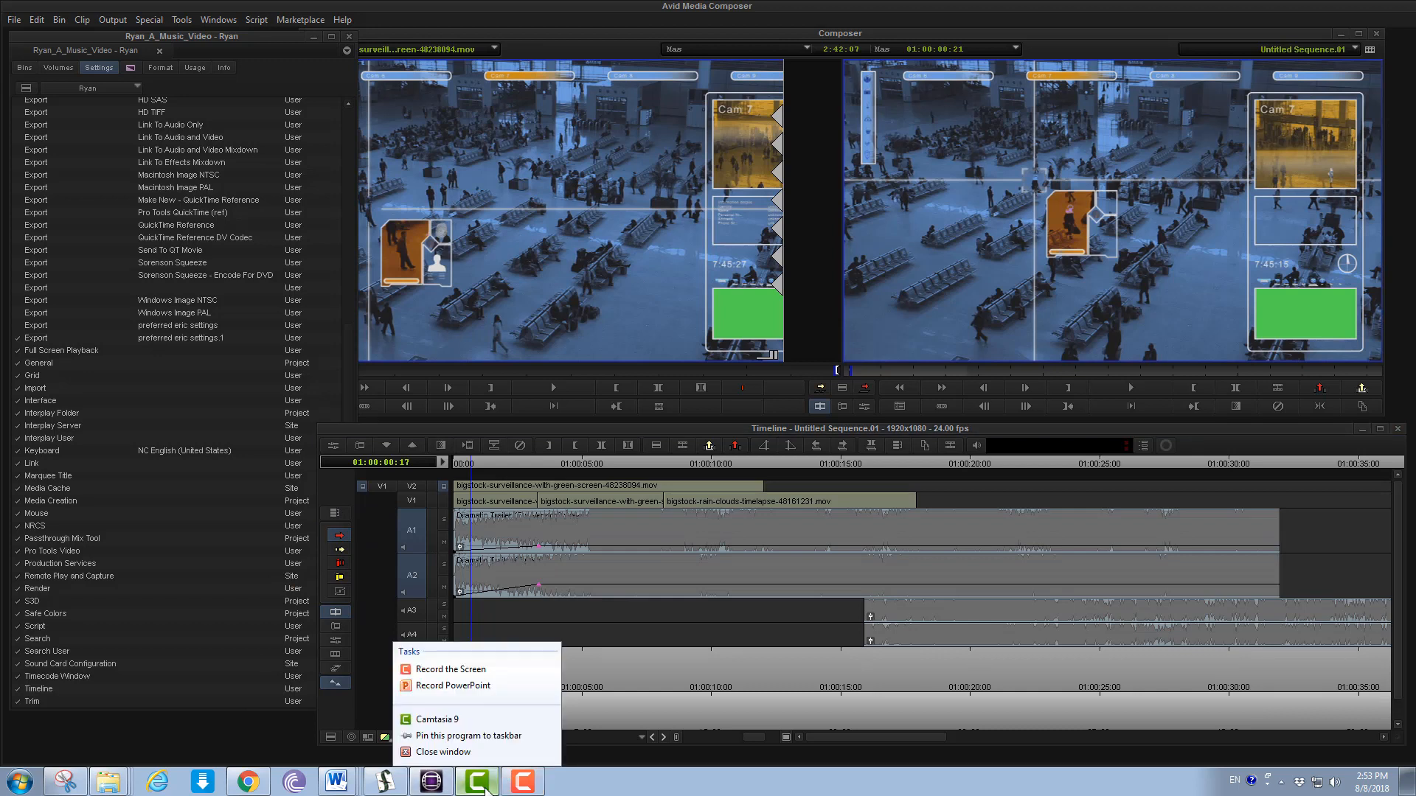
pyautogui.click(493, 671)
pyautogui.rightClick(522, 781)
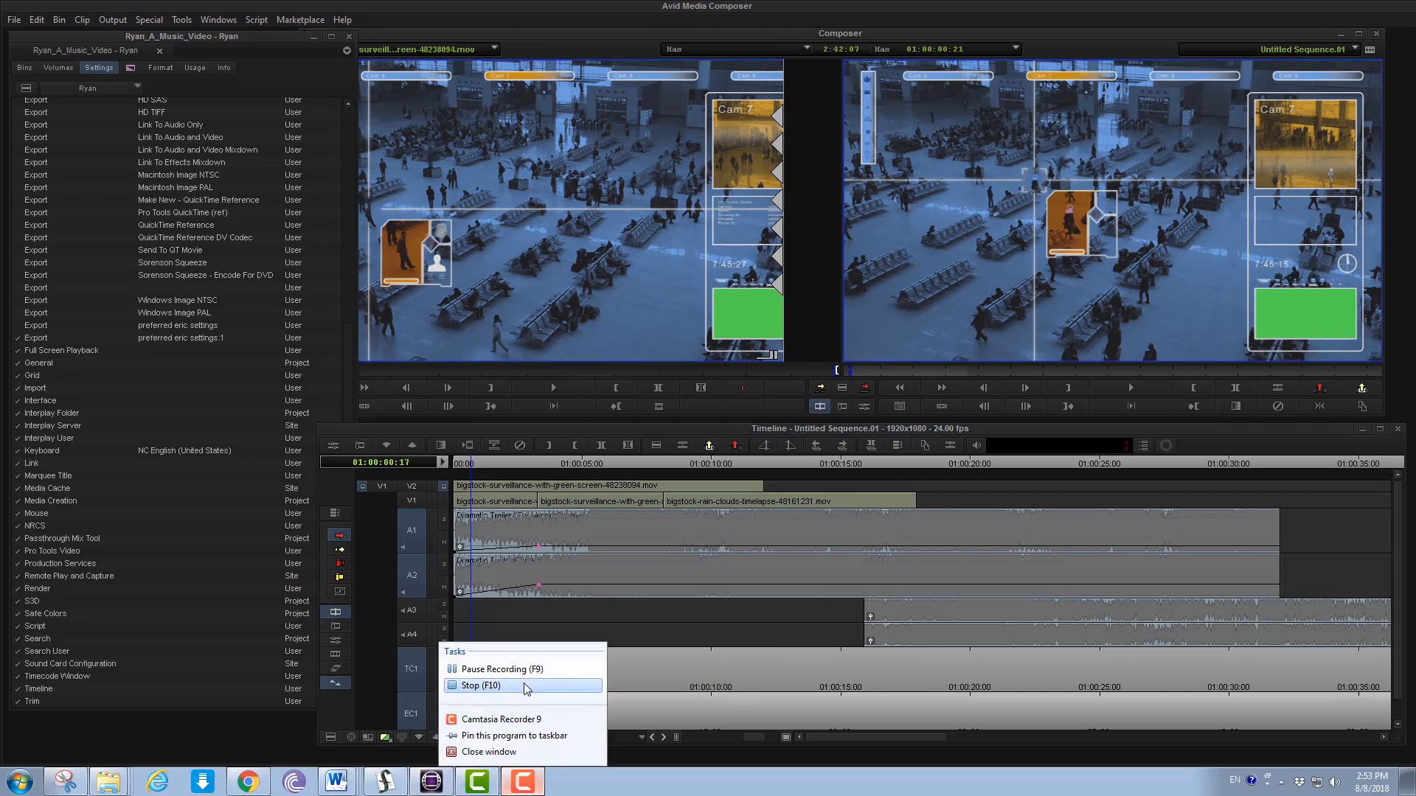